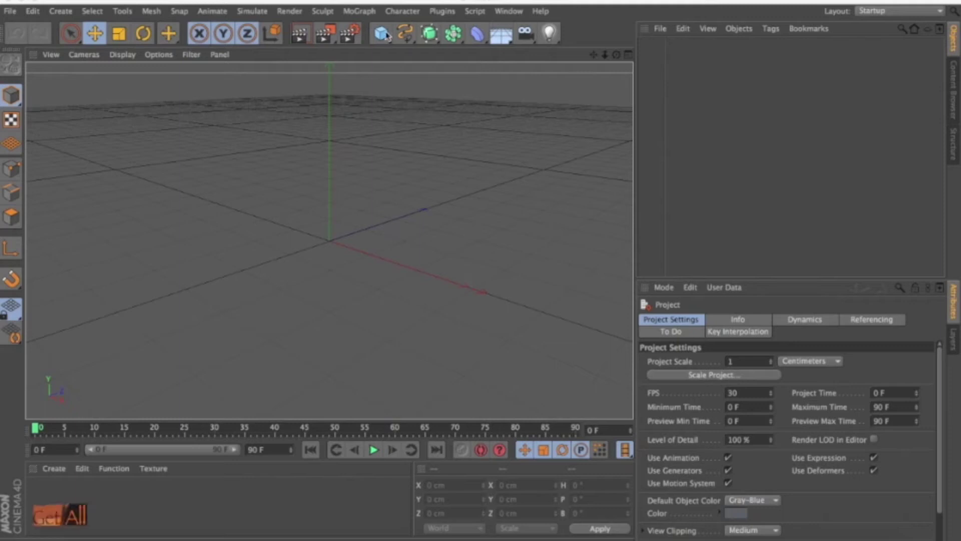
Add a cube, raise it to Y 98 cm and scale it into a flat slab about 220 cm wide.
{"action": "left_click", "coordinate": [383, 33]}
{"action": "left_click_drag", "start_coordinate": [617, 54], "coordinate": [341, 59]}
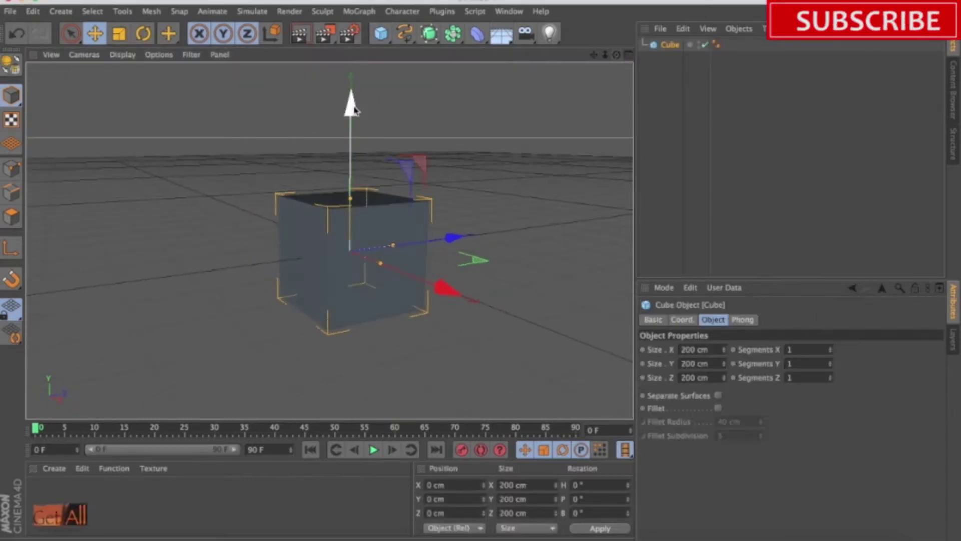
{"action": "left_click_drag", "start_coordinate": [353, 109], "coordinate": [352, 58]}
{"action": "mouse_move", "coordinate": [618, 55]}
{"action": "left_mouse_down"}
{"action": "mouse_move", "coordinate": [510, 210]}
{"action": "mouse_move", "coordinate": [423, 203]}
{"action": "mouse_move", "coordinate": [434, 204]}
{"action": "left_mouse_up"}
{"action": "mouse_move", "coordinate": [427, 151]}
{"action": "left_mouse_down"}
{"action": "mouse_move", "coordinate": [437, 210]}
{"action": "mouse_move", "coordinate": [482, 233]}
{"action": "left_mouse_up"}
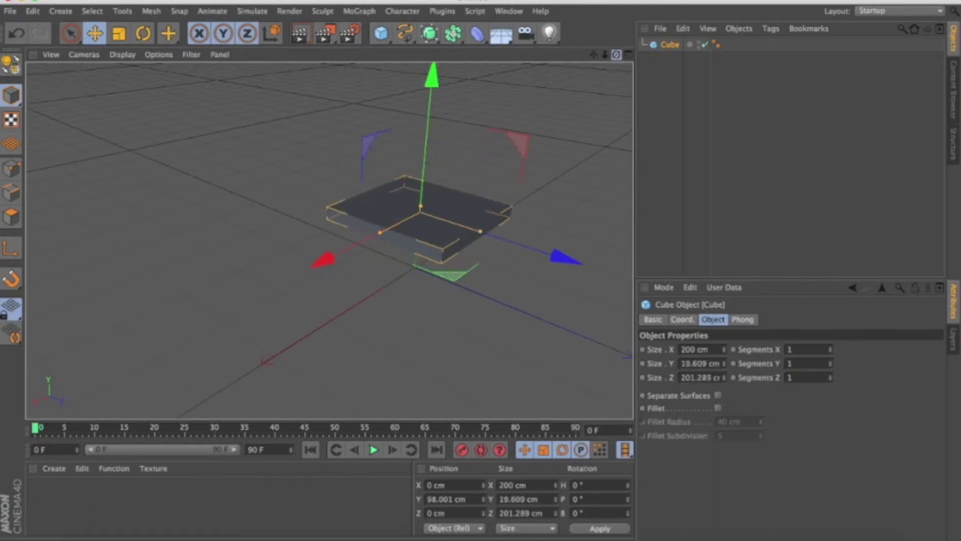
{"action": "left_click_drag", "start_coordinate": [616, 60], "coordinate": [330, 238]}
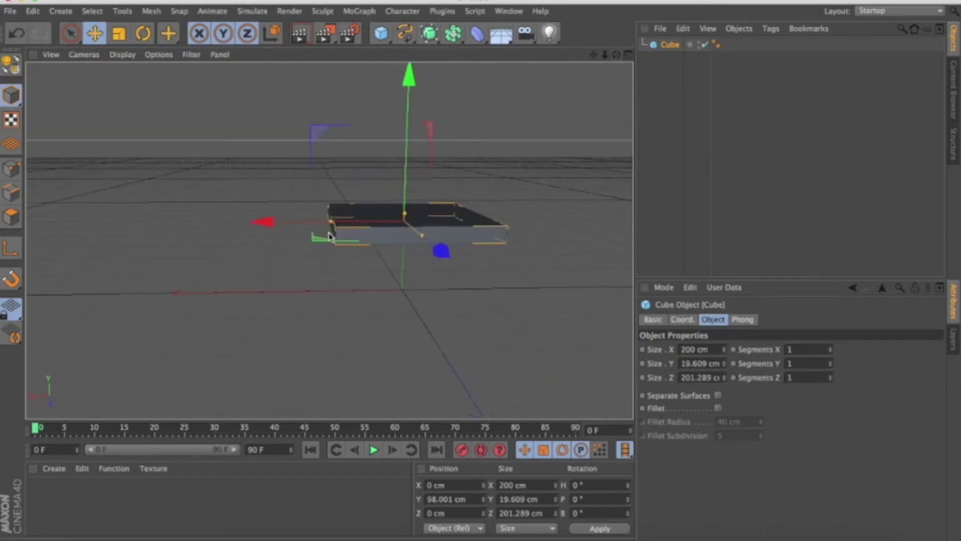
{"action": "left_click_drag", "start_coordinate": [331, 222], "coordinate": [323, 224]}
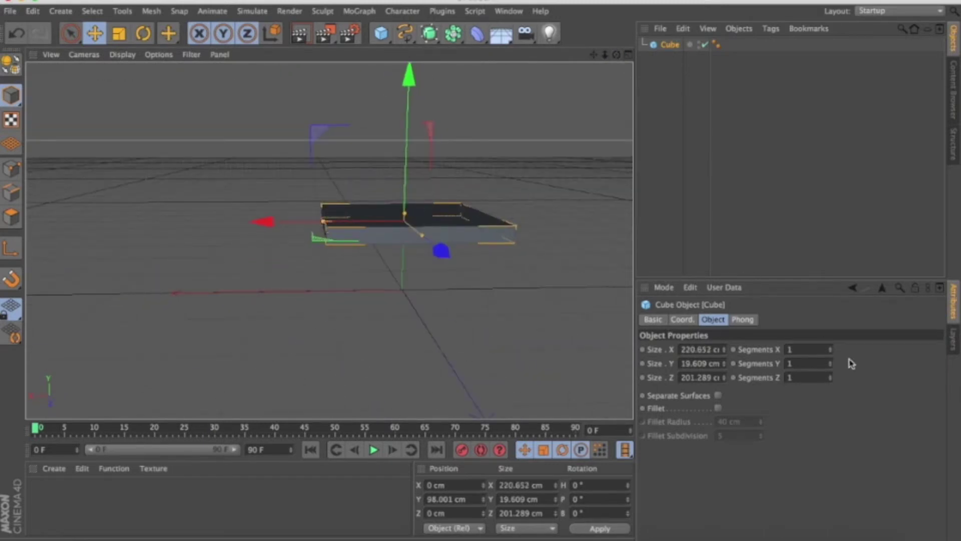
Set the slab's segments to 5 × 3 × 5 and make it an editable polygon object.
{"action": "left_click_drag", "start_coordinate": [830, 348], "coordinate": [819, 345]}
{"action": "left_click", "coordinate": [131, 54]}
{"action": "left_click", "coordinate": [140, 92]}
{"action": "left_click", "coordinate": [831, 349]}
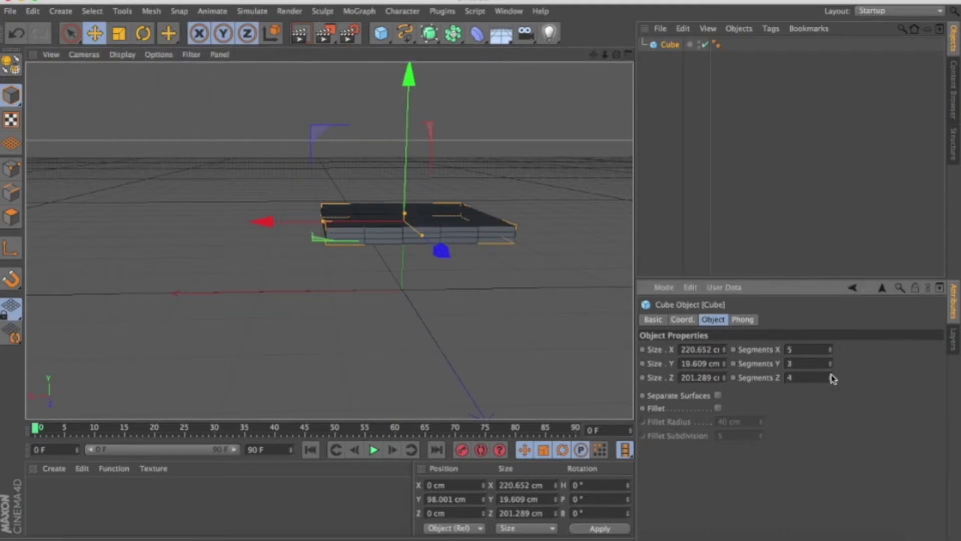
{"action": "left_click_drag", "start_coordinate": [616, 55], "coordinate": [626, 101]}
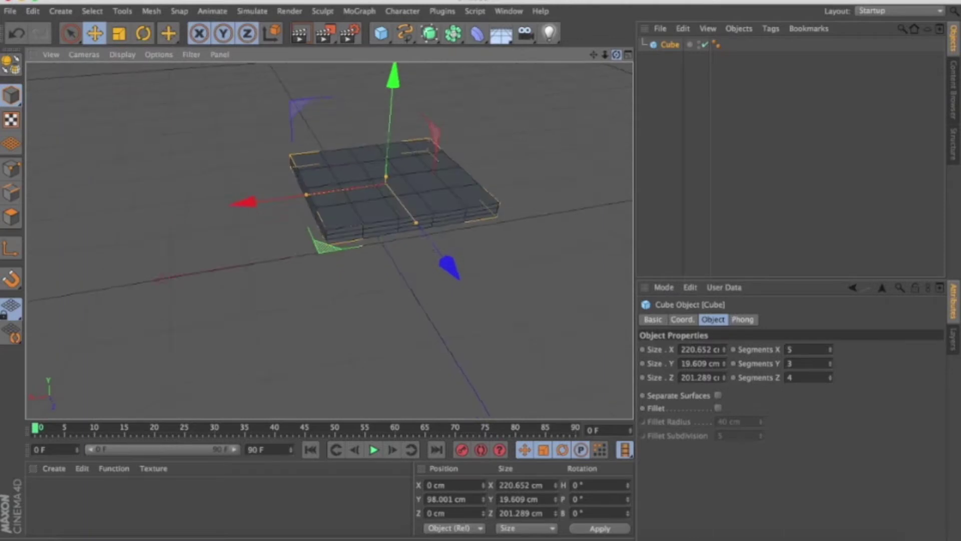
{"action": "left_click", "coordinate": [830, 376]}
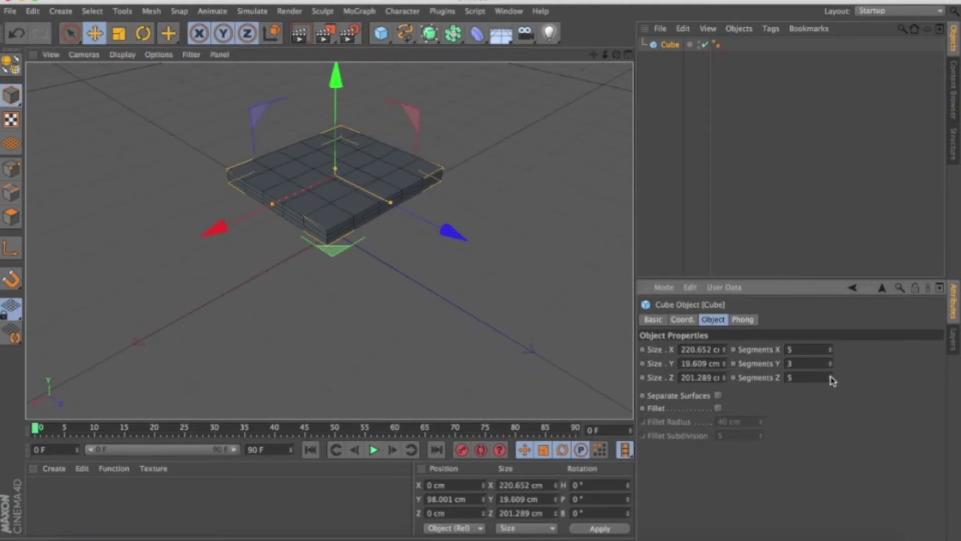
{"action": "mouse_move", "coordinate": [617, 56]}
{"action": "left_mouse_down"}
{"action": "mouse_move", "coordinate": [621, 80]}
{"action": "mouse_move", "coordinate": [26, 74]}
{"action": "left_mouse_up"}
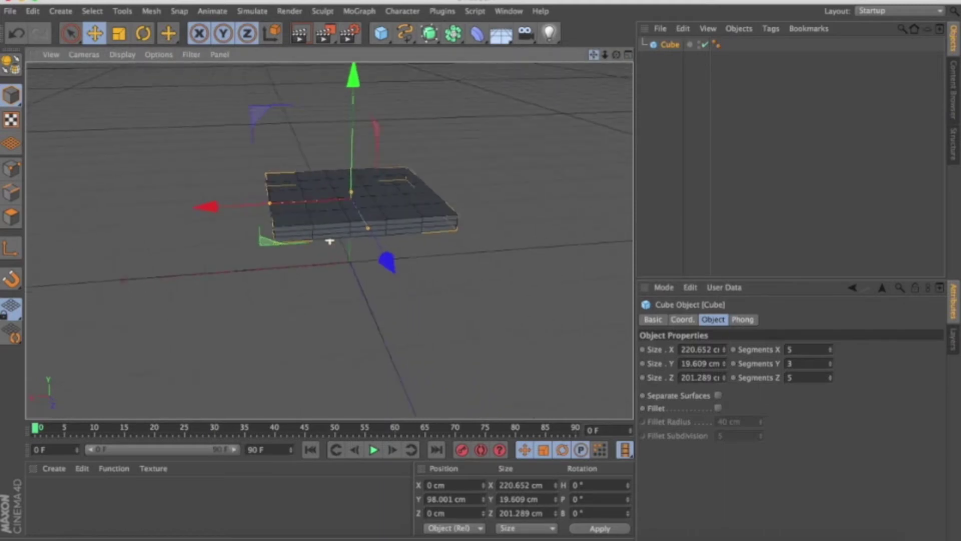
{"action": "left_click", "coordinate": [13, 67]}
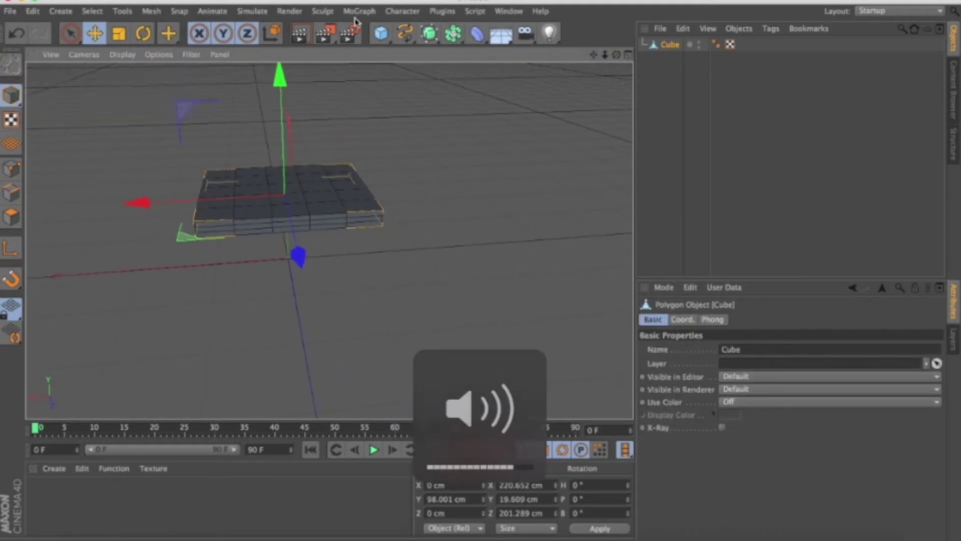
In Polygon mode, box-select the slab's right-end polygons with visible-only selection off.
{"action": "left_click_drag", "start_coordinate": [329, 240], "coordinate": [380, 235], "text": "alt"}
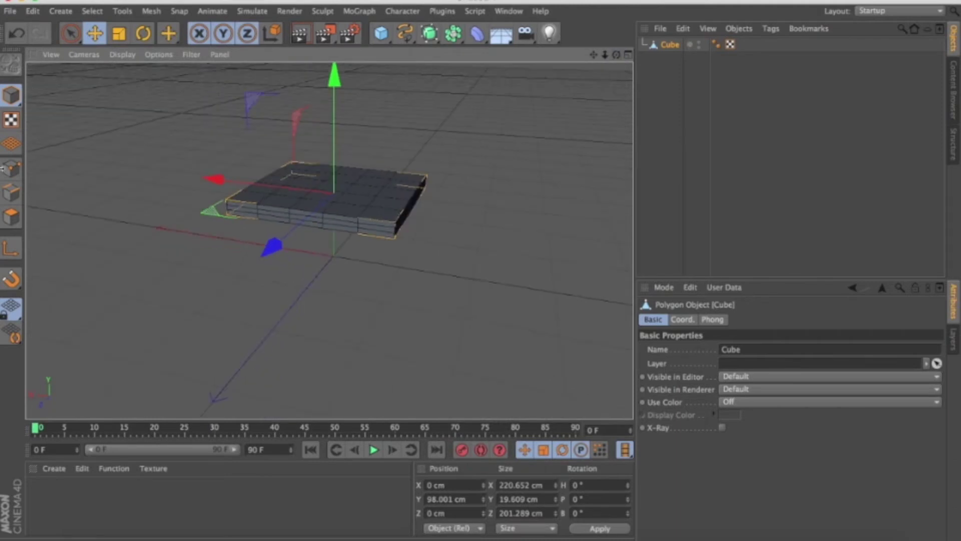
{"action": "left_click", "coordinate": [11, 169]}
{"action": "left_click", "coordinate": [13, 213]}
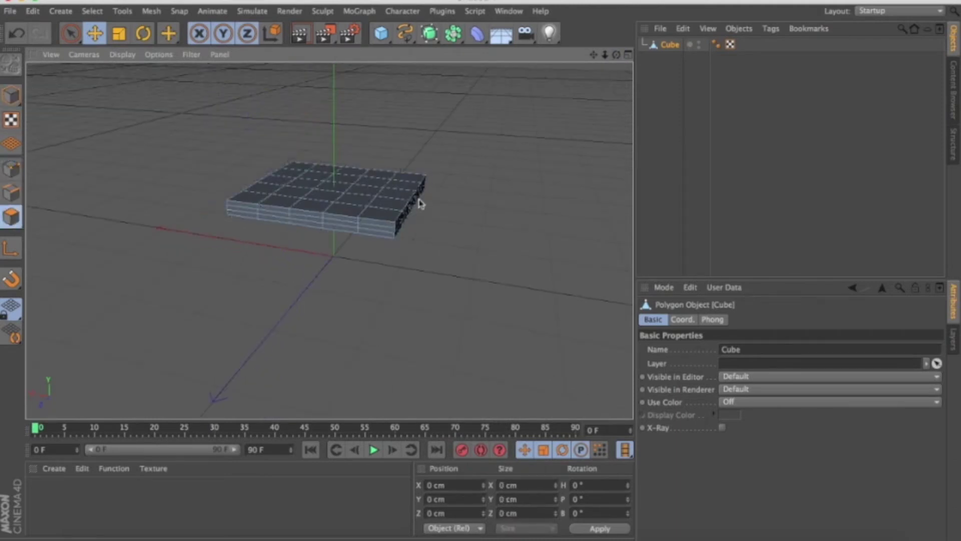
{"action": "scroll", "coordinate": [454, 201], "scroll_direction": "up", "scroll_amount": 3}
{"action": "scroll", "coordinate": [454, 202], "scroll_direction": "up", "scroll_amount": 3}
{"action": "left_click_drag", "start_coordinate": [616, 54], "coordinate": [113, 47]}
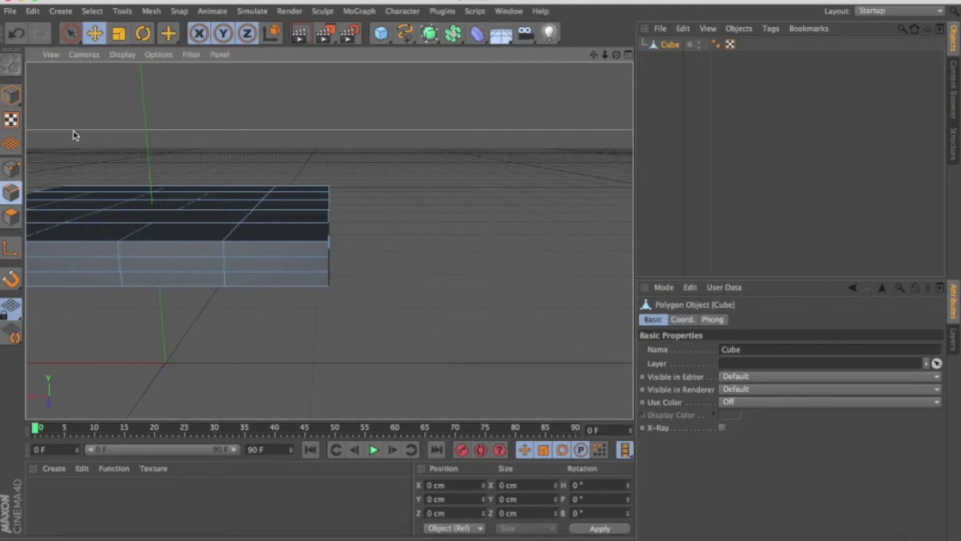
{"action": "left_click_drag", "start_coordinate": [71, 33], "coordinate": [142, 88]}
{"action": "left_click_drag", "start_coordinate": [302, 157], "coordinate": [368, 298]}
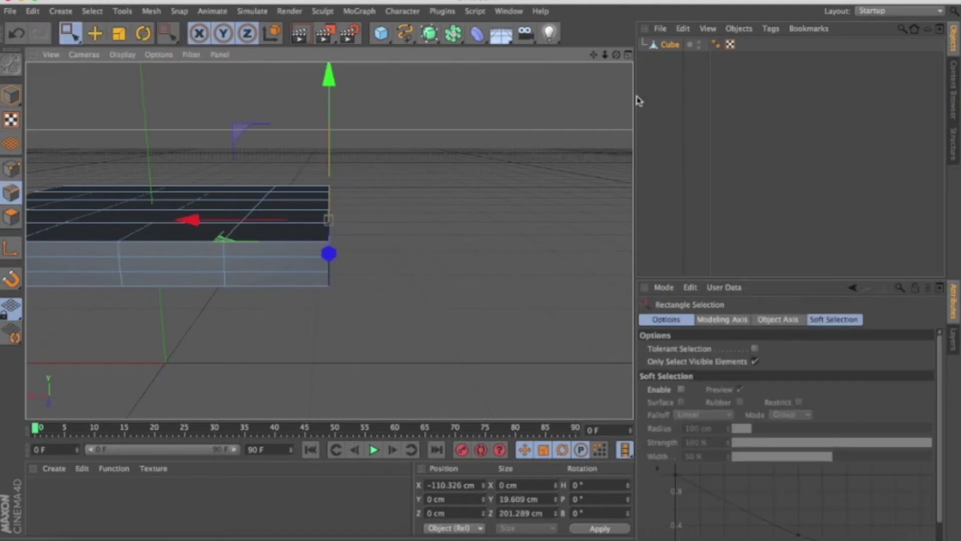
{"action": "left_click", "coordinate": [754, 360]}
Try rotating, raising and lowering the end polygons, undoing each attempt.
{"action": "left_click_drag", "start_coordinate": [602, 73], "coordinate": [617, 56], "text": "alt"}
{"action": "key", "text": "r"}
{"action": "mouse_move", "coordinate": [365, 97]}
{"action": "left_mouse_down"}
{"action": "mouse_move", "coordinate": [350, 90]}
{"action": "mouse_move", "coordinate": [283, 108]}
{"action": "mouse_move", "coordinate": [300, 100]}
{"action": "left_mouse_up"}
{"action": "key", "text": "ctrl+z"}
{"action": "left_click_drag", "start_coordinate": [617, 54], "coordinate": [618, 56]}
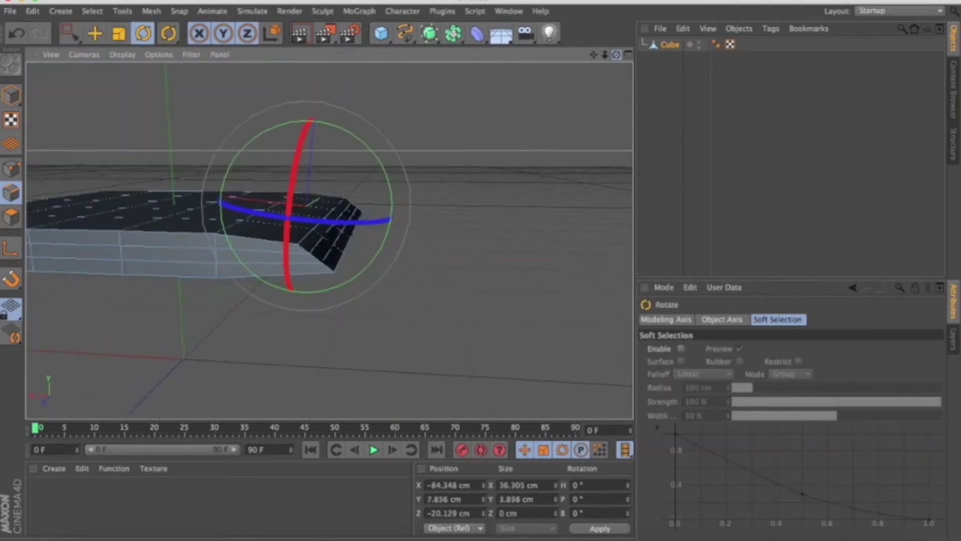
{"action": "left_click", "coordinate": [71, 33]}
{"action": "left_click_drag", "start_coordinate": [307, 203], "coordinate": [309, 158]}
{"action": "key", "text": "ctrl+z"}
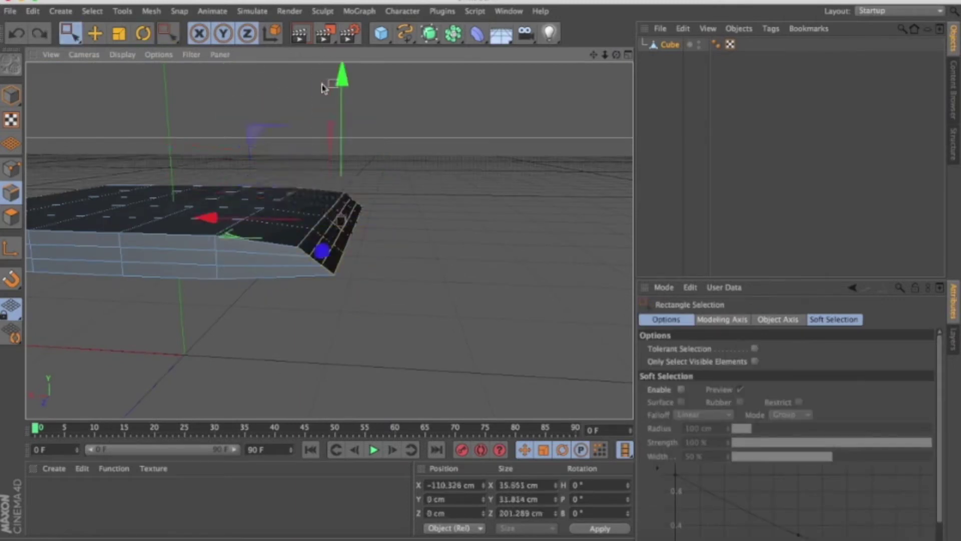
{"action": "left_click_drag", "start_coordinate": [344, 75], "coordinate": [480, 271]}
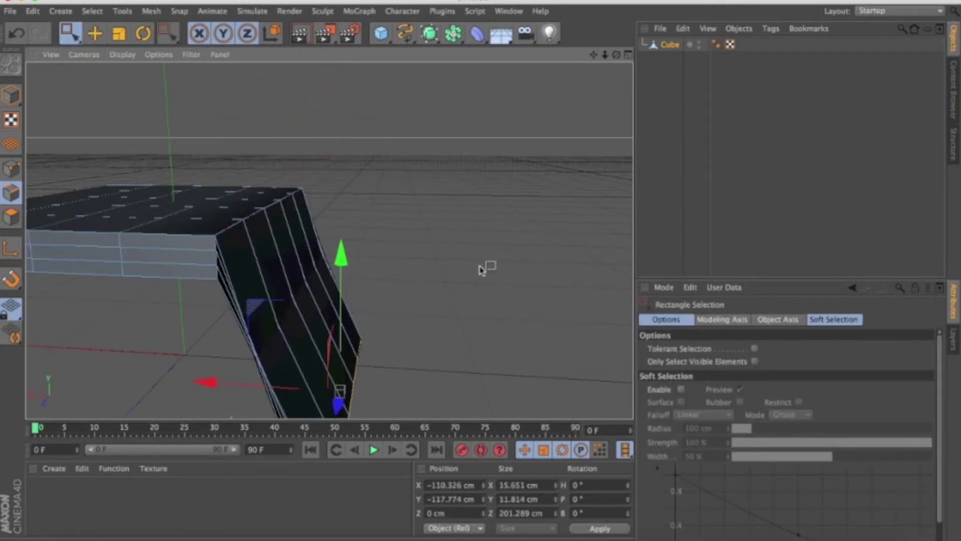
{"action": "key", "text": "XF86AudioMute"}
{"action": "key", "text": "ctrl+z"}
Lift the end polygons to Y 14.594 cm and push them outward along X.
{"action": "left_click_drag", "start_coordinate": [347, 85], "coordinate": [458, 212]}
{"action": "scroll", "coordinate": [465, 226], "scroll_direction": "down", "scroll_amount": 3}
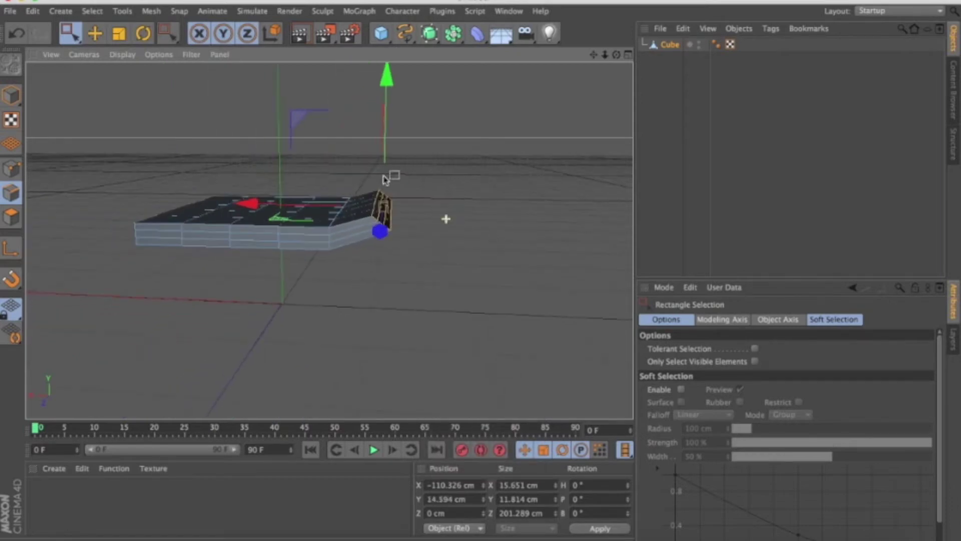
{"action": "scroll", "coordinate": [413, 181], "scroll_direction": "up", "scroll_amount": 3}
{"action": "scroll", "coordinate": [239, 234], "scroll_direction": "up", "scroll_amount": 2}
{"action": "left_click_drag", "start_coordinate": [239, 234], "coordinate": [332, 245]}
{"action": "scroll", "coordinate": [379, 221], "scroll_direction": "down", "scroll_amount": 2}
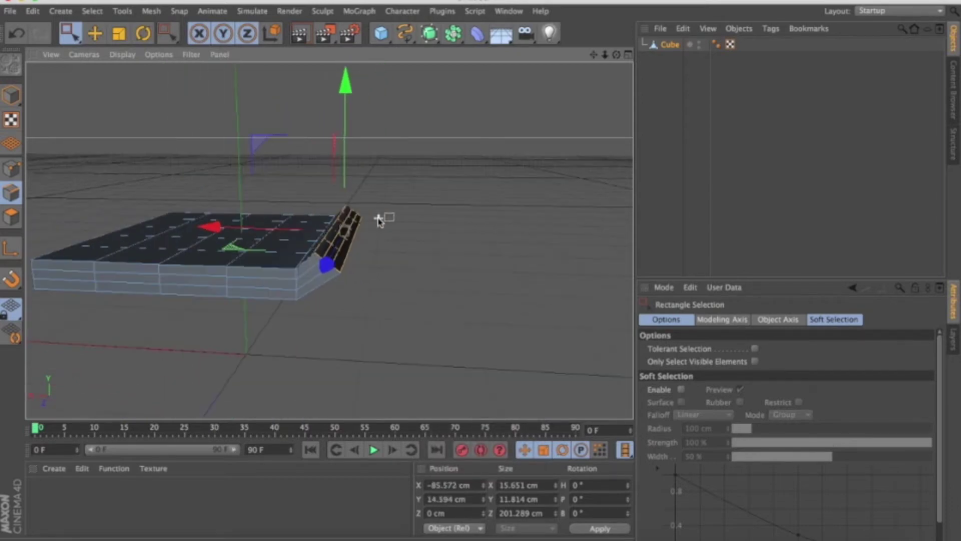
{"action": "right_click", "coordinate": [476, 165]}
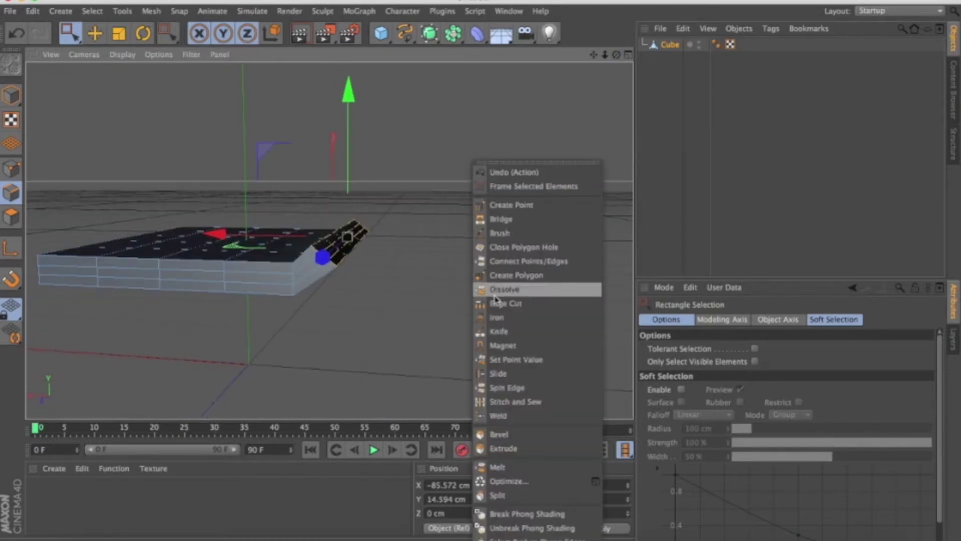
Extrude the end polygons slightly outward, then brush-select the end strip.
{"action": "left_click", "coordinate": [491, 453]}
{"action": "left_click_drag", "start_coordinate": [371, 251], "coordinate": [393, 251]}
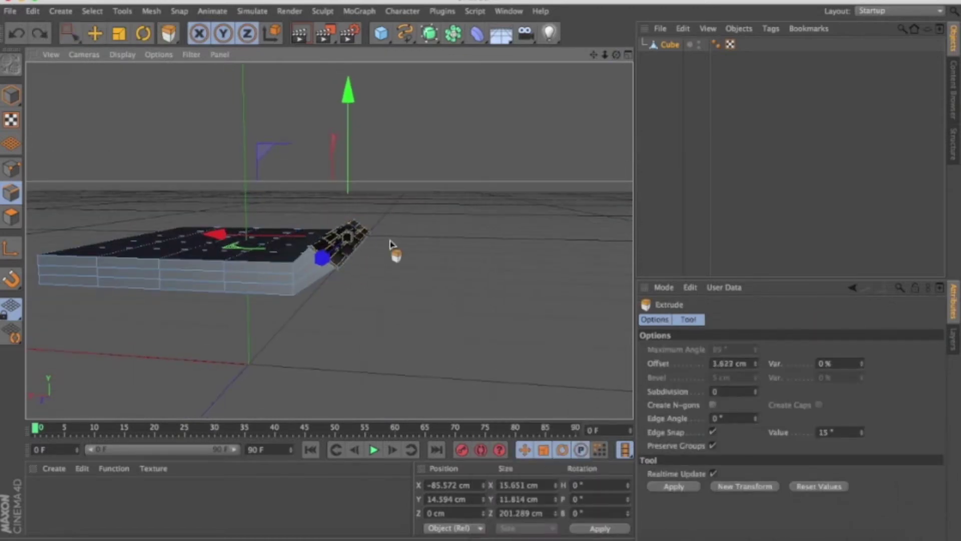
{"action": "left_click", "coordinate": [9, 217]}
{"action": "left_click_drag", "start_coordinate": [616, 54], "coordinate": [576, 80]}
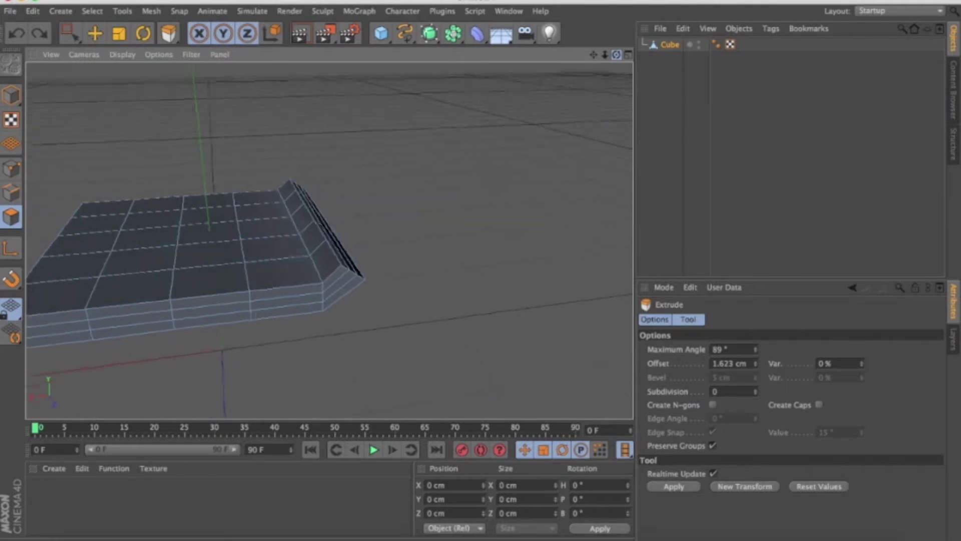
{"action": "left_click_drag", "start_coordinate": [68, 33], "coordinate": [95, 47]}
{"action": "scroll", "coordinate": [326, 178], "scroll_direction": "up", "scroll_amount": 3}
{"action": "left_click_drag", "start_coordinate": [339, 279], "coordinate": [348, 285]}
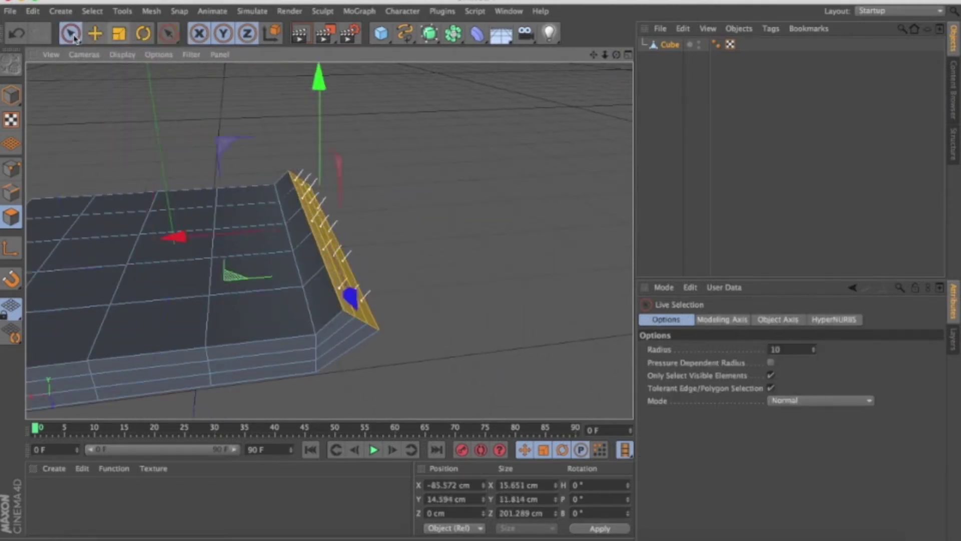
Extrude the end strip about 22 cm and tilt the new faces upward.
{"action": "right_click", "coordinate": [263, 100]}
{"action": "left_click", "coordinate": [281, 243]}
{"action": "left_click_drag", "start_coordinate": [357, 288], "coordinate": [381, 270]}
{"action": "mouse_move", "coordinate": [605, 54]}
{"action": "left_mouse_down"}
{"action": "mouse_move", "coordinate": [616, 82]}
{"action": "mouse_move", "coordinate": [233, 224]}
{"action": "left_mouse_up"}
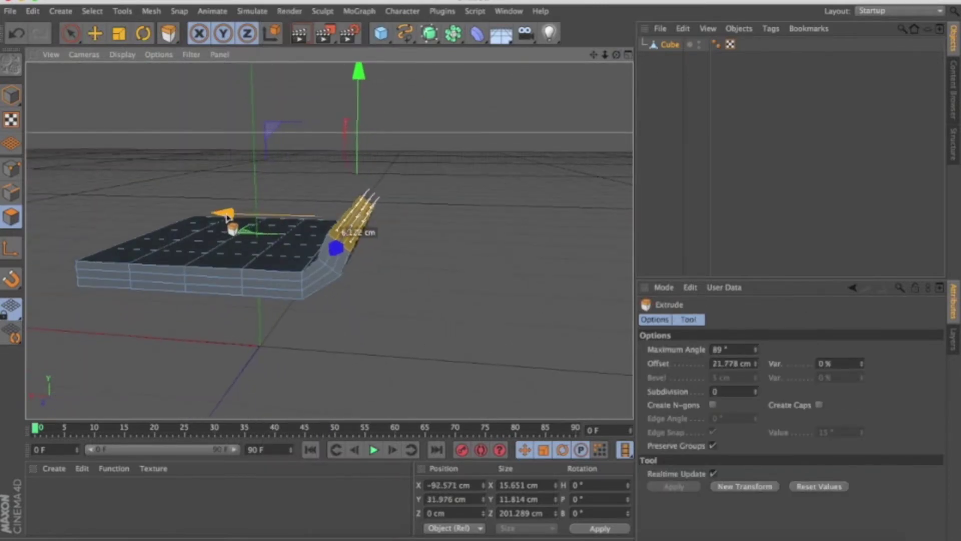
{"action": "scroll", "coordinate": [450, 315], "scroll_direction": "down", "scroll_amount": 2}
{"action": "scroll", "coordinate": [446, 264], "scroll_direction": "up", "scroll_amount": 4}
{"action": "key", "text": "r"}
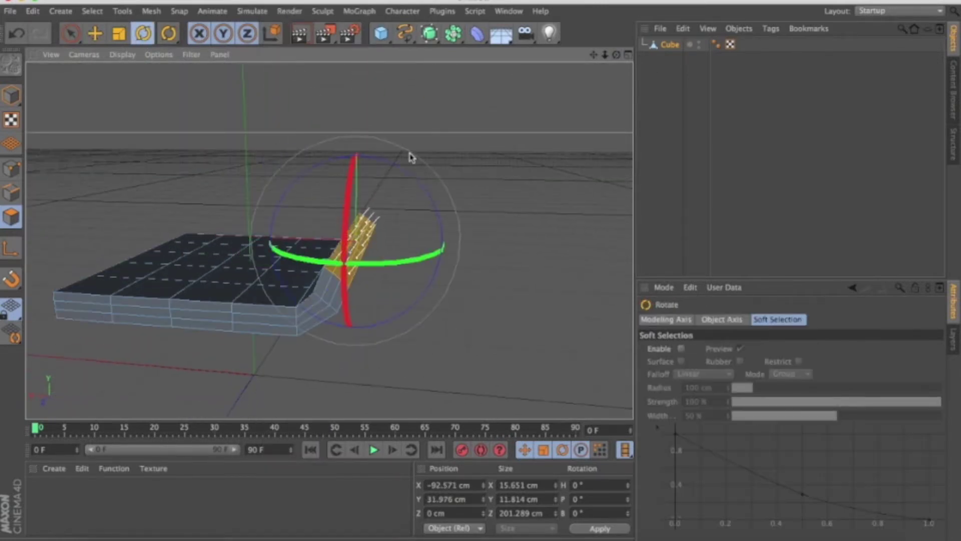
{"action": "left_click_drag", "start_coordinate": [406, 172], "coordinate": [401, 150]}
Extrude the end faces further, shift them along X and rotate them to point straight up.
{"action": "left_click", "coordinate": [71, 35]}
{"action": "right_click", "coordinate": [427, 150]}
{"action": "left_click", "coordinate": [451, 242]}
{"action": "mouse_move", "coordinate": [451, 242]}
{"action": "left_mouse_down"}
{"action": "mouse_move", "coordinate": [460, 220]}
{"action": "mouse_move", "coordinate": [214, 178]}
{"action": "left_mouse_up"}
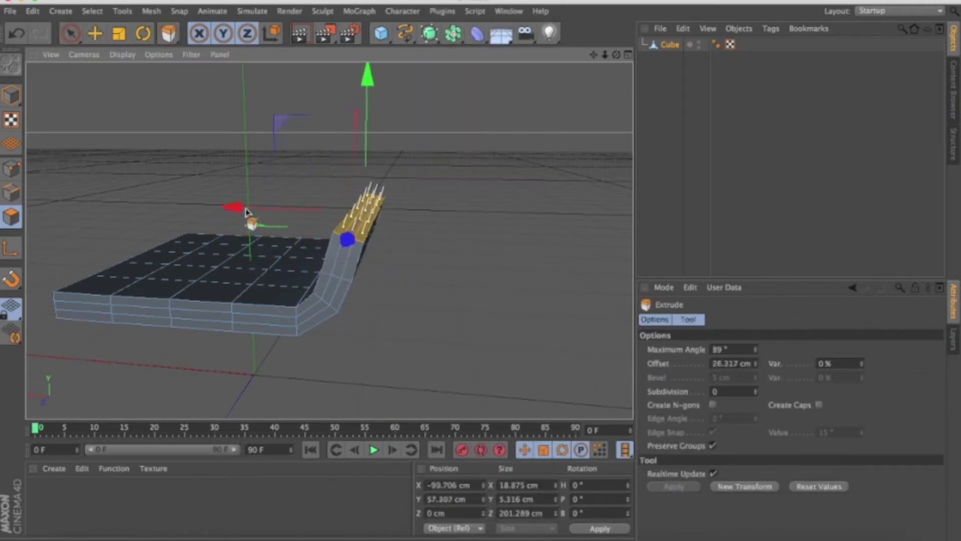
{"action": "left_click_drag", "start_coordinate": [617, 54], "coordinate": [576, 56]}
{"action": "mouse_move", "coordinate": [189, 238]}
{"action": "left_mouse_down"}
{"action": "mouse_move", "coordinate": [425, 212]}
{"action": "mouse_move", "coordinate": [109, 171]}
{"action": "mouse_move", "coordinate": [121, 172]}
{"action": "left_mouse_up"}
{"action": "left_click_drag", "start_coordinate": [120, 172], "coordinate": [386, 182], "text": "alt"}
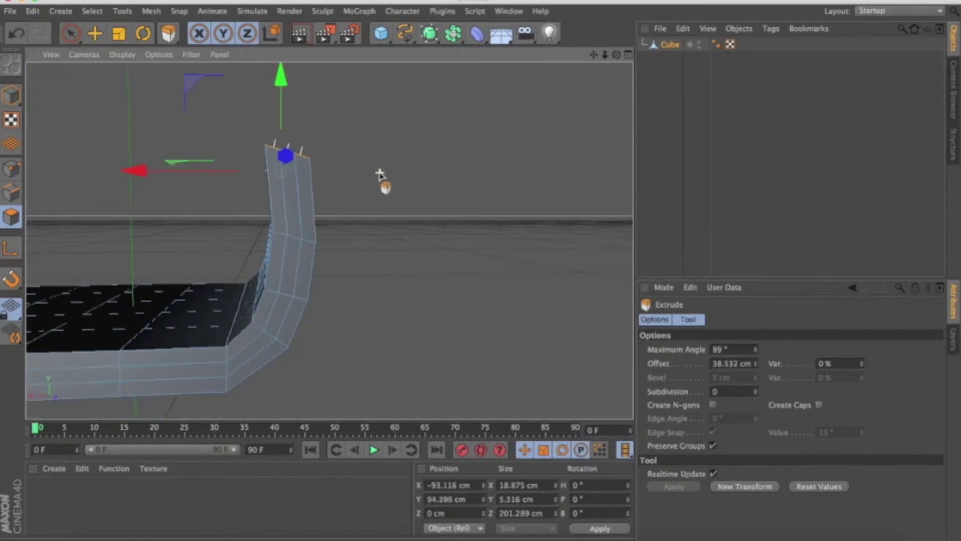
{"action": "key", "text": "r"}
{"action": "mouse_move", "coordinate": [238, 117]}
{"action": "left_mouse_down"}
{"action": "mouse_move", "coordinate": [232, 145]}
{"action": "mouse_move", "coordinate": [337, 314]}
{"action": "left_mouse_up"}
Extrude the top faces again to extend the backrest upward, then lower its top slightly.
{"action": "mouse_move", "coordinate": [311, 225]}
{"action": "left_mouse_down", "text": "alt"}
{"action": "mouse_move", "coordinate": [588, 83]}
{"action": "mouse_move", "coordinate": [418, 227]}
{"action": "mouse_move", "coordinate": [496, 247]}
{"action": "left_mouse_up", "text": "alt"}
{"action": "right_click", "coordinate": [391, 254]}
{"action": "left_click", "coordinate": [441, 246]}
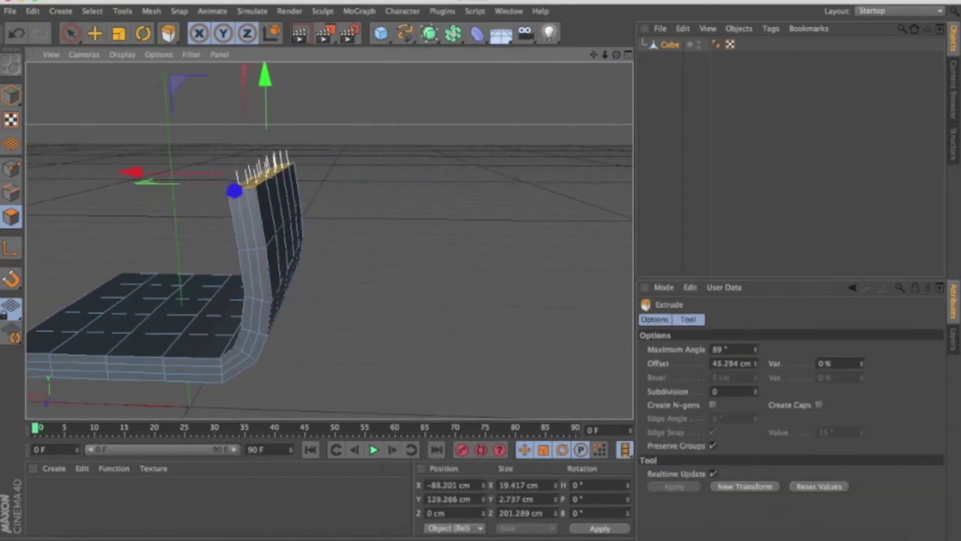
{"action": "mouse_move", "coordinate": [148, 180]}
{"action": "left_mouse_down"}
{"action": "mouse_move", "coordinate": [439, 247]}
{"action": "mouse_move", "coordinate": [616, 54]}
{"action": "mouse_move", "coordinate": [384, 136]}
{"action": "left_mouse_up"}
{"action": "mouse_move", "coordinate": [296, 96]}
{"action": "left_mouse_down"}
{"action": "mouse_move", "coordinate": [298, 129]}
{"action": "mouse_move", "coordinate": [292, 120]}
{"action": "left_mouse_up"}
{"action": "left_click", "coordinate": [628, 55]}
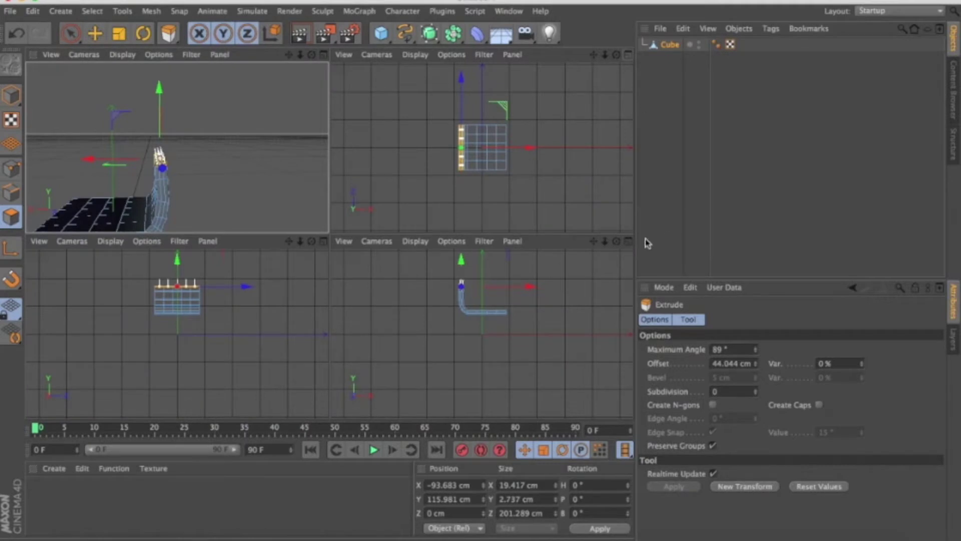
In the side view, extrude the top faces about 12 cm, move them up and nudge them left.
{"action": "left_click", "coordinate": [628, 242]}
{"action": "scroll", "coordinate": [267, 136], "scroll_direction": "up", "scroll_amount": 5}
{"action": "left_click_drag", "start_coordinate": [242, 123], "coordinate": [243, 102]}
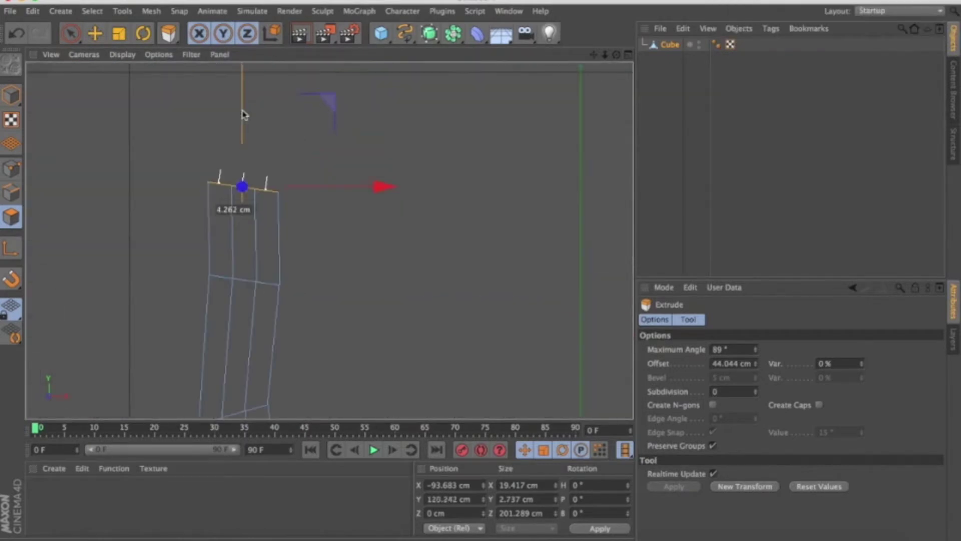
{"action": "right_click", "coordinate": [383, 298]}
{"action": "left_click", "coordinate": [430, 271]}
{"action": "left_click_drag", "start_coordinate": [408, 230], "coordinate": [441, 230]}
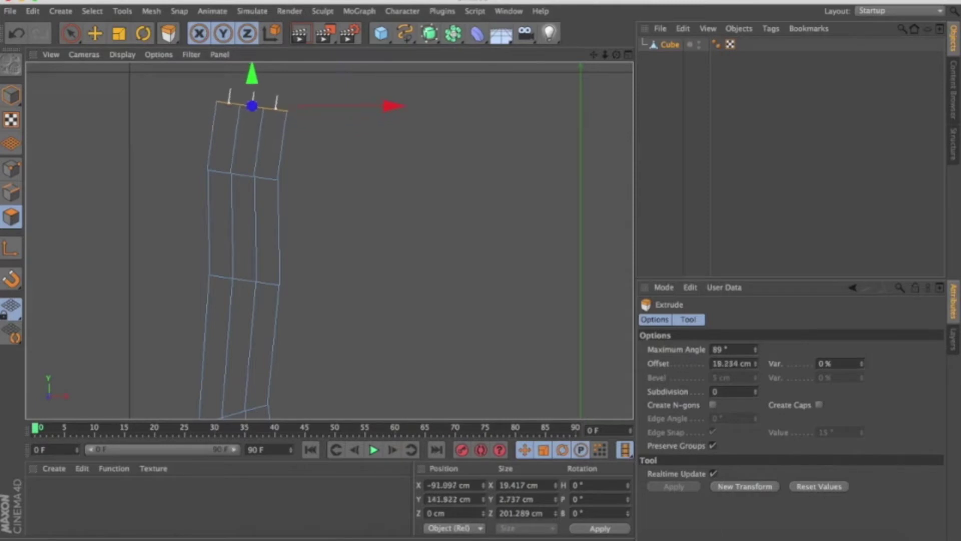
{"action": "scroll", "coordinate": [337, 275], "scroll_direction": "down", "scroll_amount": 4}
{"action": "left_click_drag", "start_coordinate": [322, 133], "coordinate": [311, 122]}
{"action": "left_click_drag", "start_coordinate": [408, 211], "coordinate": [407, 211]}
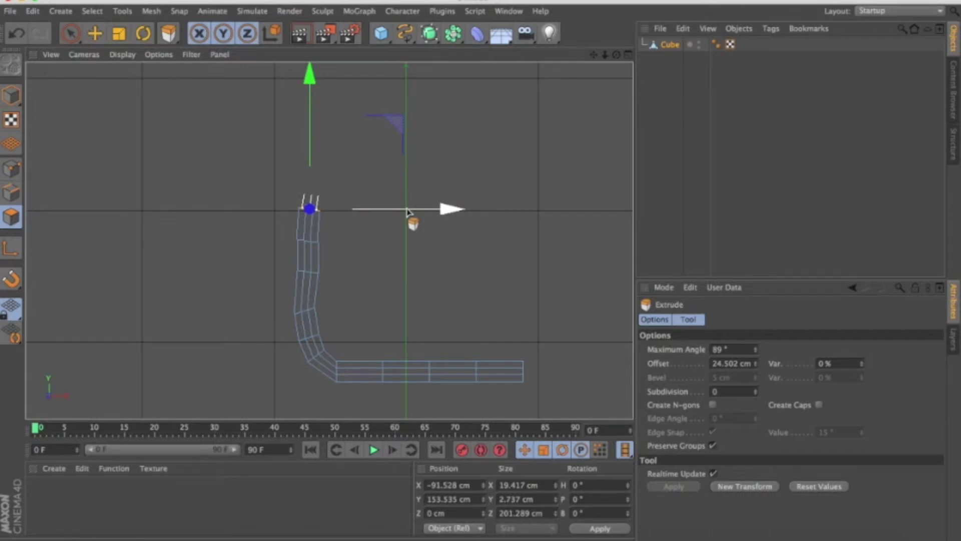
Stretch the backrest higher with further upward moves and shift its top slightly left.
{"action": "scroll", "coordinate": [335, 186], "scroll_direction": "up", "scroll_amount": 1}
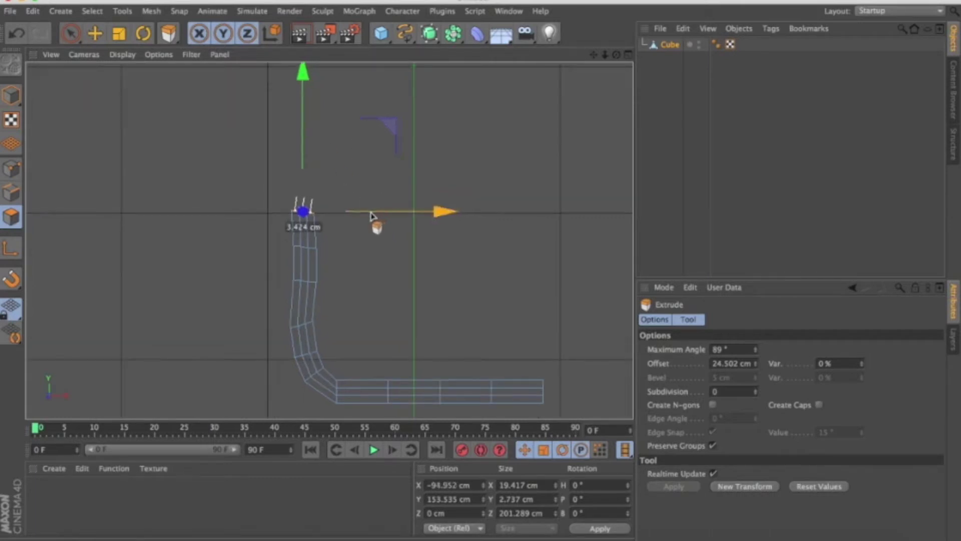
{"action": "left_click_drag", "start_coordinate": [361, 193], "coordinate": [401, 193]}
{"action": "left_click_drag", "start_coordinate": [455, 172], "coordinate": [451, 180]}
{"action": "left_click_drag", "start_coordinate": [369, 135], "coordinate": [401, 135]}
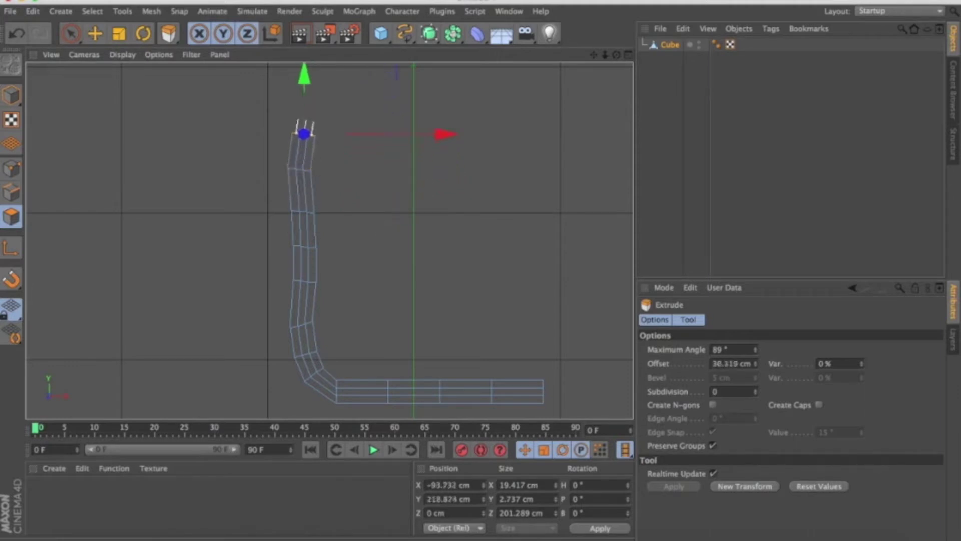
{"action": "scroll", "coordinate": [364, 256], "scroll_direction": "down", "scroll_amount": 5}
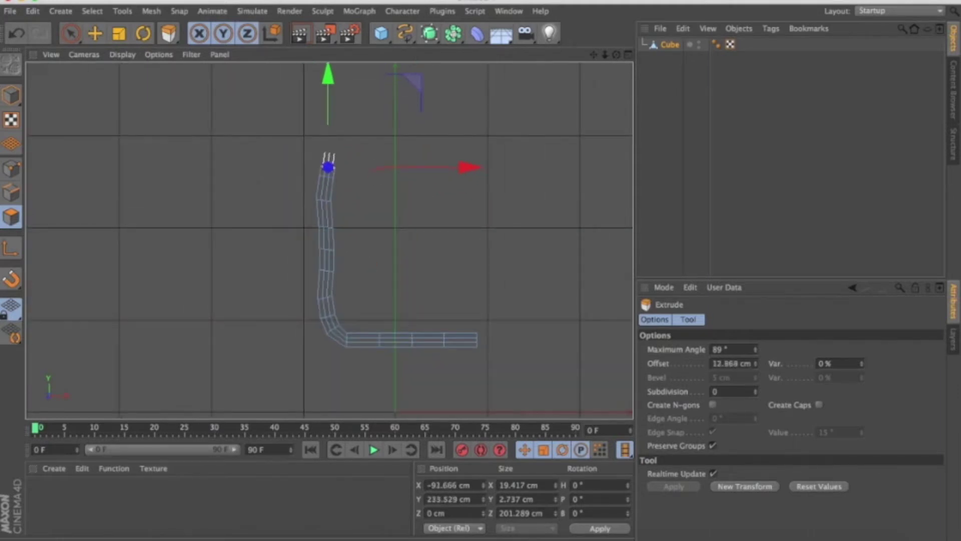
{"action": "left_click_drag", "start_coordinate": [458, 154], "coordinate": [454, 155]}
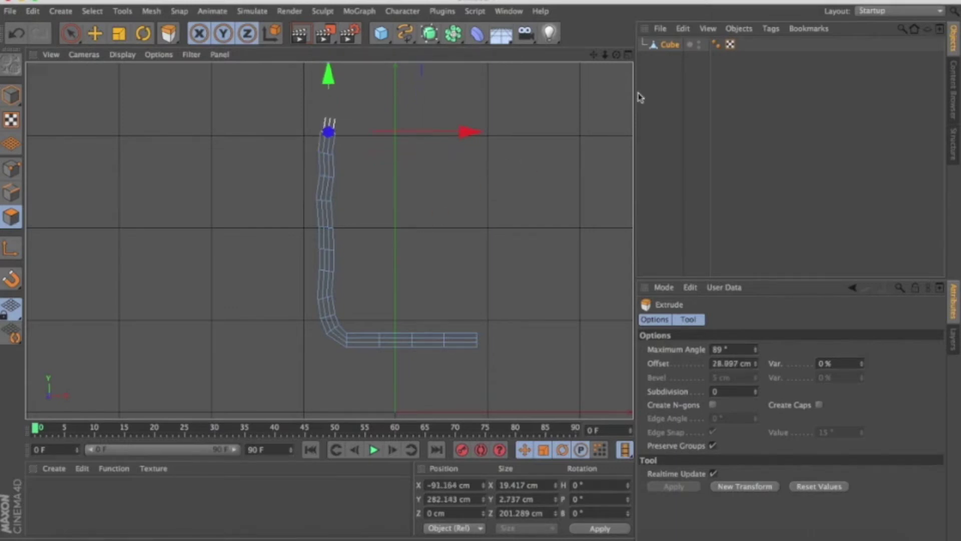
{"action": "left_click", "coordinate": [629, 56]}
{"action": "left_click", "coordinate": [324, 54]}
Box-select the top polygons of the backrest and push them back along X.
{"action": "mouse_move", "coordinate": [616, 55]}
{"action": "left_mouse_down"}
{"action": "mouse_move", "coordinate": [328, 240]}
{"action": "mouse_move", "coordinate": [368, 240]}
{"action": "left_mouse_up"}
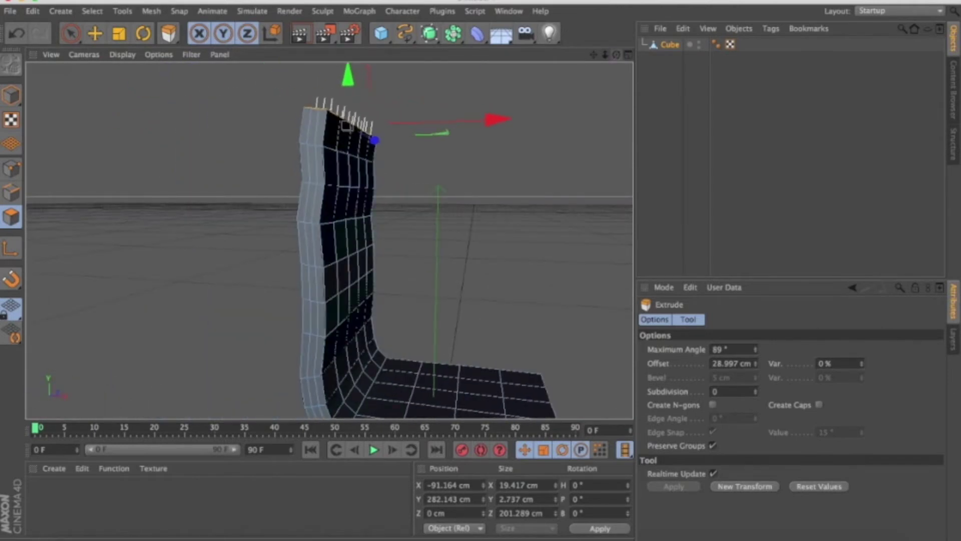
{"action": "left_click_drag", "start_coordinate": [71, 34], "coordinate": [137, 76]}
{"action": "left_click_drag", "start_coordinate": [287, 82], "coordinate": [423, 209]}
{"action": "left_click_drag", "start_coordinate": [616, 55], "coordinate": [564, 86]}
{"action": "left_click_drag", "start_coordinate": [461, 161], "coordinate": [456, 163]}
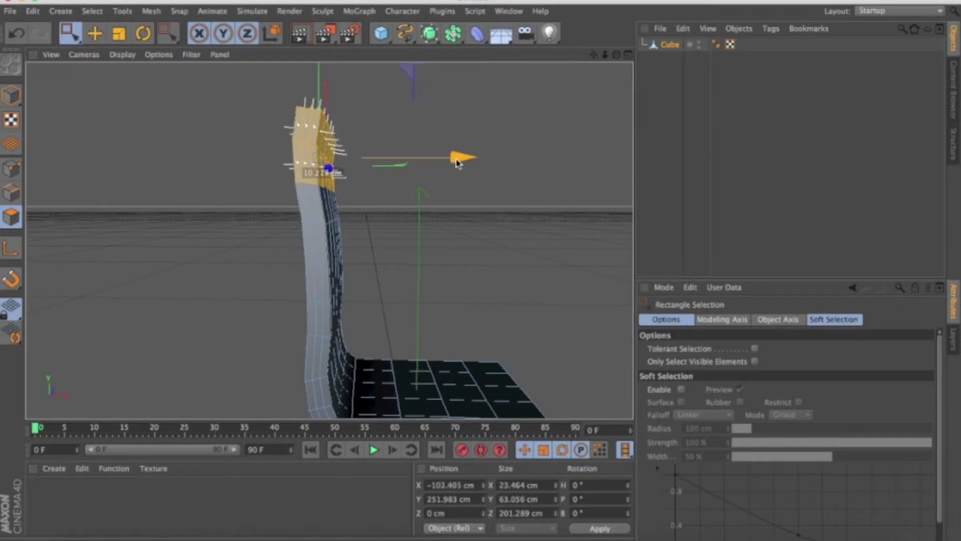
{"action": "left_click_drag", "start_coordinate": [248, 84], "coordinate": [401, 243]}
{"action": "left_click_drag", "start_coordinate": [457, 172], "coordinate": [453, 172]}
Select a mid-height band of the backrest, shift it along X and tilt it about 2°.
{"action": "left_click_drag", "start_coordinate": [292, 240], "coordinate": [360, 279]}
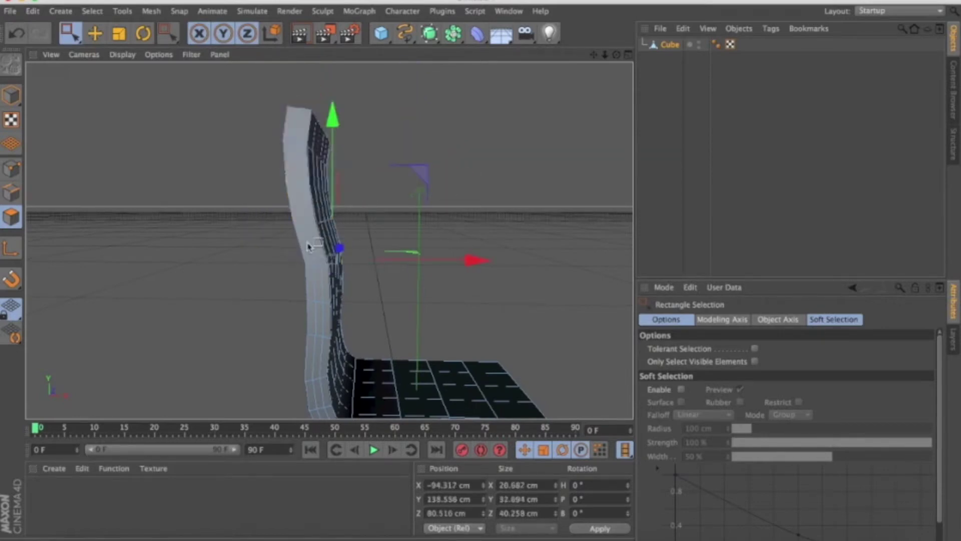
{"action": "left_click_drag", "start_coordinate": [289, 237], "coordinate": [354, 317]}
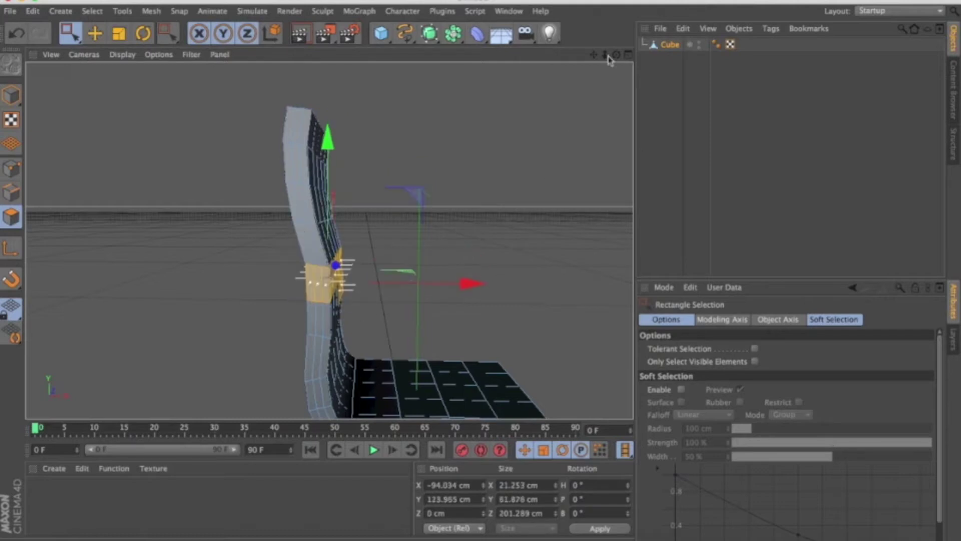
{"action": "left_click_drag", "start_coordinate": [616, 55], "coordinate": [580, 85]}
{"action": "left_click_drag", "start_coordinate": [616, 55], "coordinate": [591, 80]}
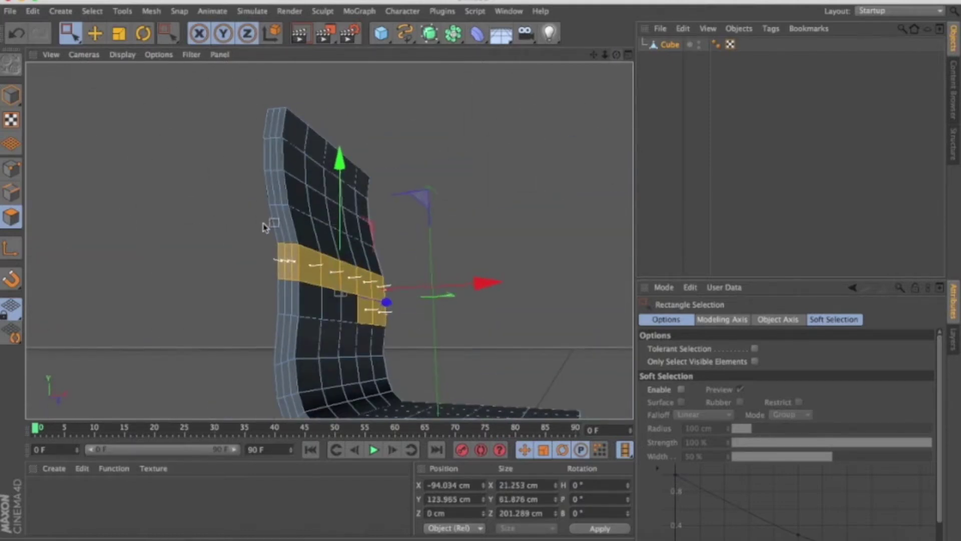
{"action": "left_click_drag", "start_coordinate": [265, 223], "coordinate": [416, 287]}
{"action": "left_click_drag", "start_coordinate": [616, 55], "coordinate": [601, 70]}
{"action": "left_click_drag", "start_coordinate": [262, 243], "coordinate": [408, 304]}
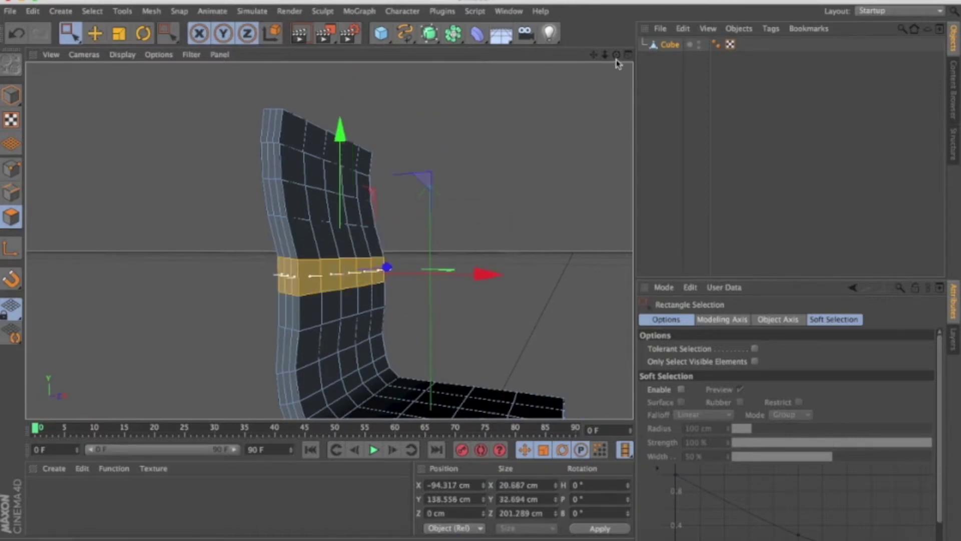
{"action": "left_click_drag", "start_coordinate": [617, 61], "coordinate": [543, 175]}
{"action": "left_click_drag", "start_coordinate": [468, 269], "coordinate": [466, 271]}
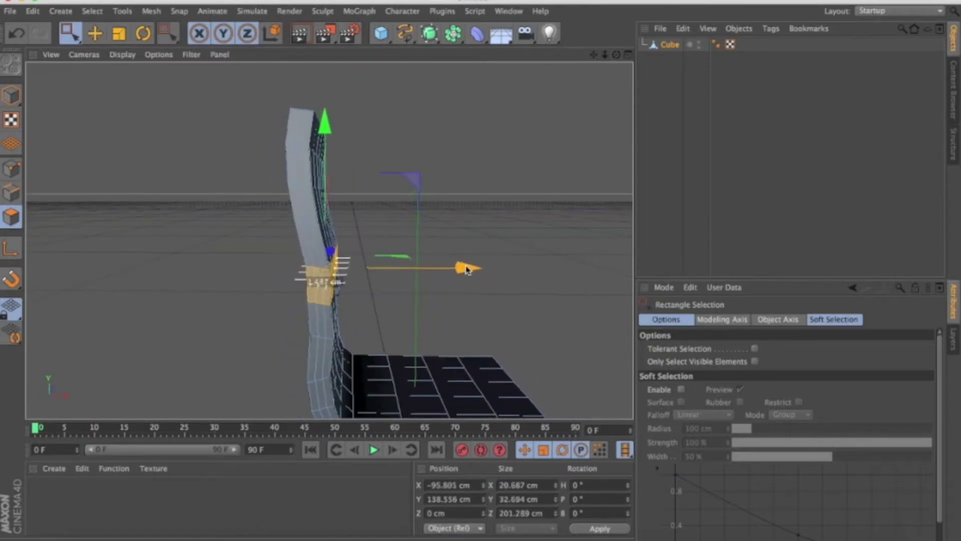
{"action": "key", "text": "r"}
{"action": "left_click_drag", "start_coordinate": [294, 191], "coordinate": [286, 192]}
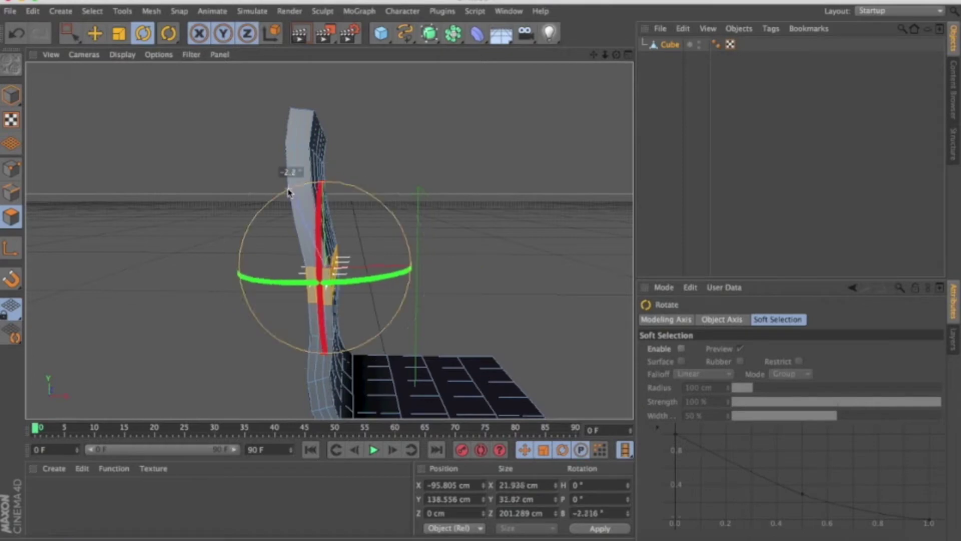
{"action": "left_click", "coordinate": [70, 34]}
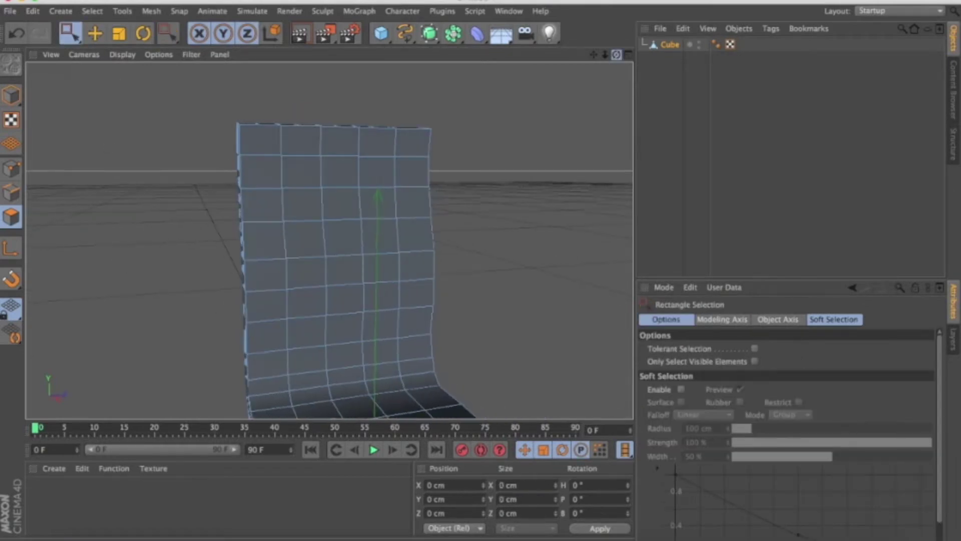
In Edge mode, scale down the top and shoulder edge rings to narrow the backrest.
{"action": "mouse_move", "coordinate": [201, 92]}
{"action": "left_mouse_down"}
{"action": "mouse_move", "coordinate": [500, 140]}
{"action": "mouse_move", "coordinate": [380, 138]}
{"action": "left_mouse_up"}
{"action": "key", "text": "t"}
{"action": "left_click_drag", "start_coordinate": [350, 250], "coordinate": [411, 245], "text": "alt"}
{"action": "left_click", "coordinate": [69, 33]}
{"action": "mouse_move", "coordinate": [236, 140]}
{"action": "left_mouse_down"}
{"action": "mouse_move", "coordinate": [386, 161]}
{"action": "mouse_move", "coordinate": [489, 161]}
{"action": "left_mouse_up"}
{"action": "left_click", "coordinate": [11, 192]}
{"action": "mouse_move", "coordinate": [388, 163]}
{"action": "left_mouse_down"}
{"action": "mouse_move", "coordinate": [509, 169]}
{"action": "mouse_move", "coordinate": [358, 165]}
{"action": "mouse_move", "coordinate": [398, 160]}
{"action": "left_mouse_up"}
{"action": "key", "text": "t"}
{"action": "key", "text": "0"}
{"action": "mouse_move", "coordinate": [247, 176]}
{"action": "left_mouse_down"}
{"action": "mouse_move", "coordinate": [502, 206]}
{"action": "mouse_move", "coordinate": [259, 78]}
{"action": "left_mouse_up"}
{"action": "key", "text": "t"}
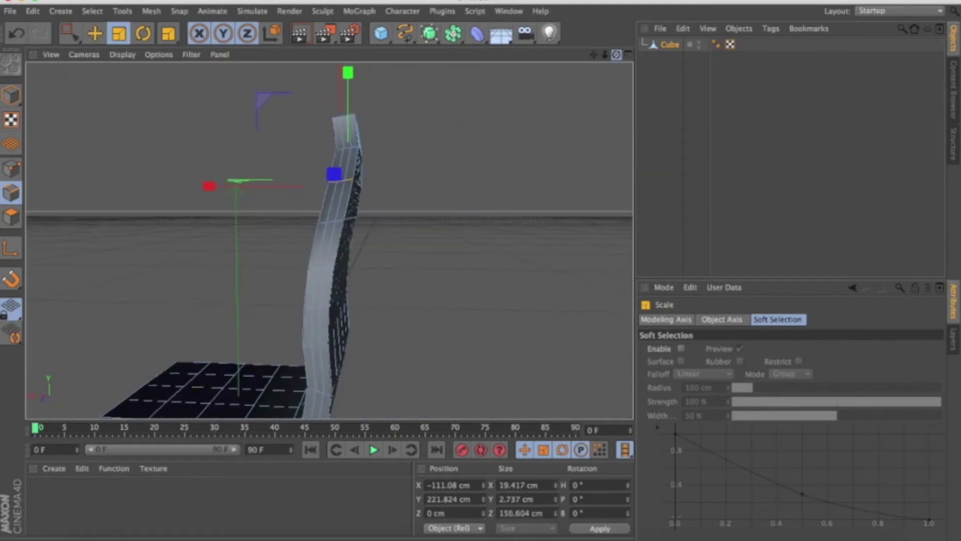
Extrude the top polygons about 16 cm upward and scale them to roughly 70% into a neck.
{"action": "left_click", "coordinate": [11, 211]}
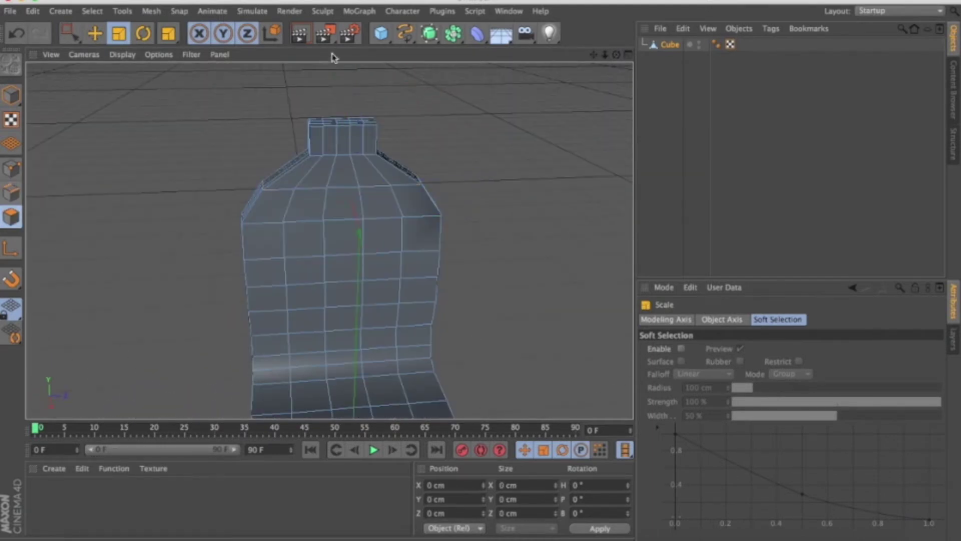
{"action": "left_click", "coordinate": [70, 34]}
{"action": "left_click_drag", "start_coordinate": [321, 109], "coordinate": [380, 140]}
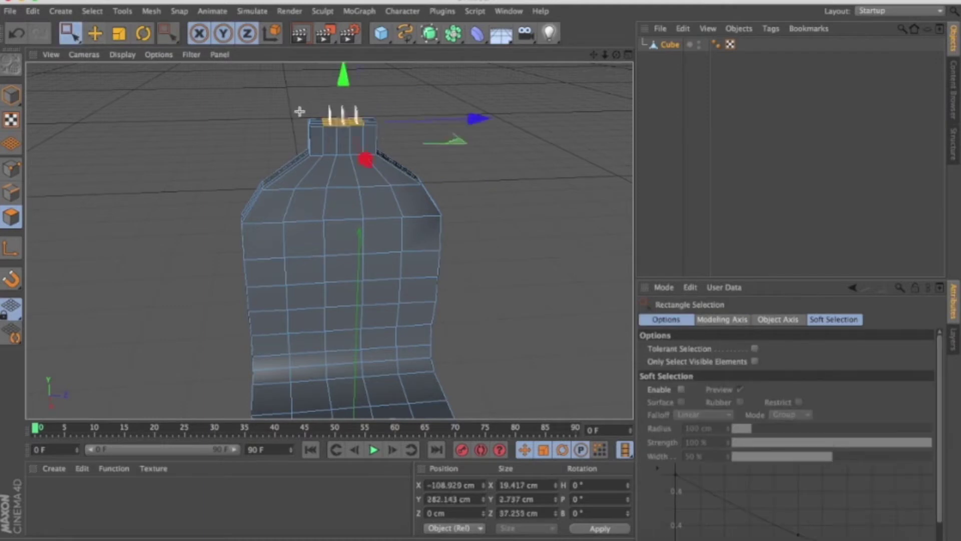
{"action": "left_click_drag", "start_coordinate": [284, 107], "coordinate": [418, 138]}
{"action": "right_click", "coordinate": [126, 188]}
{"action": "left_click", "coordinate": [135, 229]}
{"action": "left_click_drag", "start_coordinate": [135, 229], "coordinate": [170, 230]}
{"action": "key", "text": "t"}
{"action": "mouse_move", "coordinate": [139, 166]}
{"action": "left_mouse_down"}
{"action": "mouse_move", "coordinate": [306, 131]}
{"action": "mouse_move", "coordinate": [359, 266]}
{"action": "mouse_move", "coordinate": [303, 401]}
{"action": "left_mouse_up"}
{"action": "scroll", "coordinate": [239, 415], "scroll_direction": "up", "scroll_amount": 5}
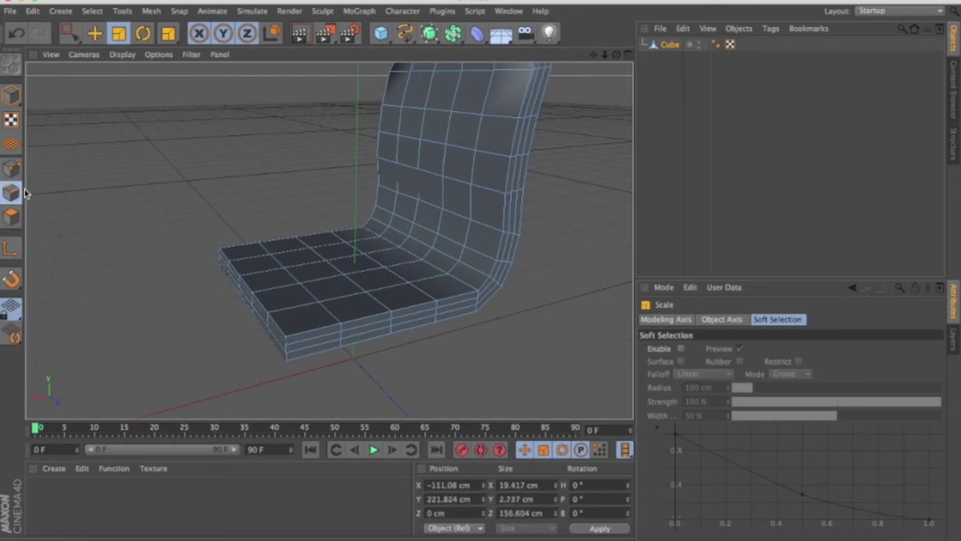
{"action": "left_click", "coordinate": [7, 192]}
{"action": "scroll", "coordinate": [253, 296], "scroll_direction": "up", "scroll_amount": 3}
{"action": "left_click_drag", "start_coordinate": [76, 41], "coordinate": [135, 50]}
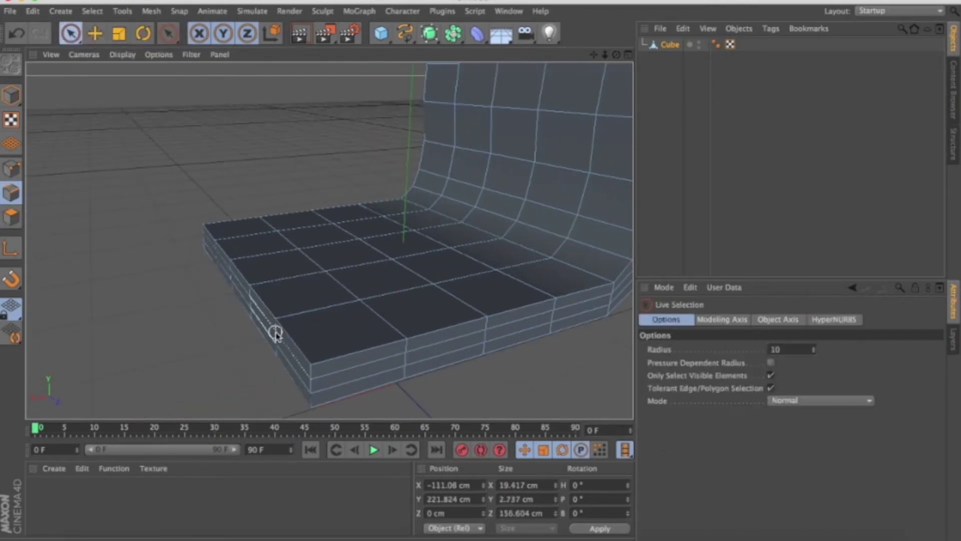
Select the seat's front side edges, slide them along X and scale them in to cut the corners.
{"action": "scroll", "coordinate": [275, 323], "scroll_direction": "up", "scroll_amount": 2}
{"action": "left_click", "coordinate": [277, 345]}
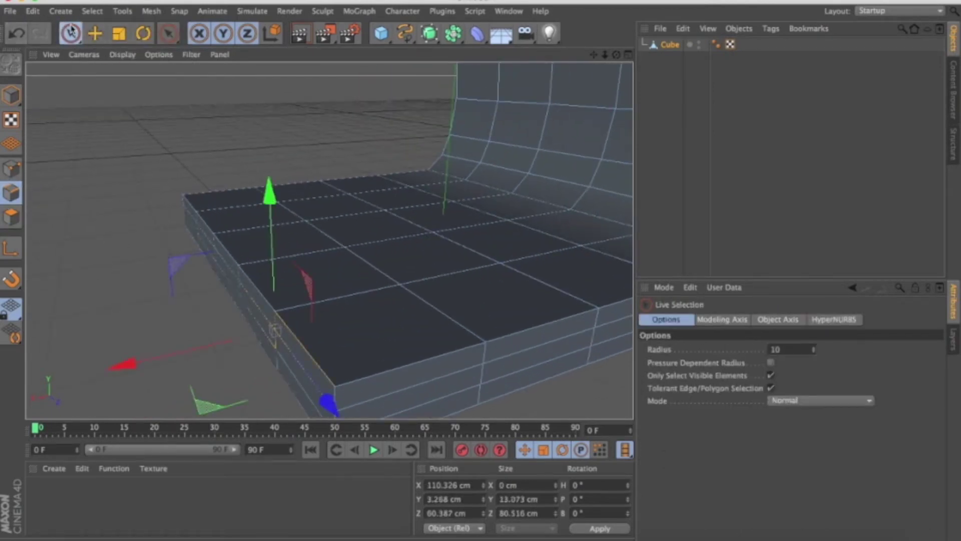
{"action": "left_click_drag", "start_coordinate": [71, 32], "coordinate": [98, 71]}
{"action": "left_click_drag", "start_coordinate": [253, 296], "coordinate": [298, 387]}
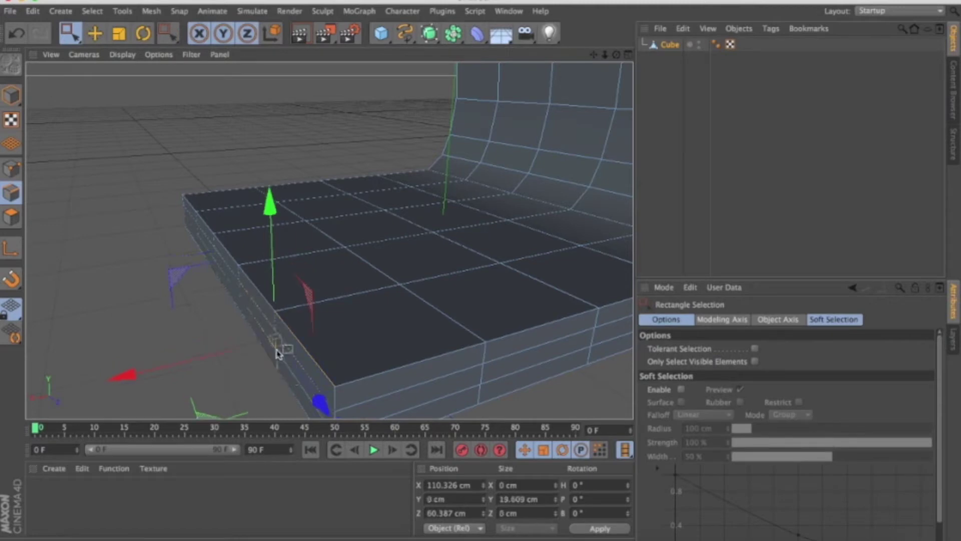
{"action": "left_click_drag", "start_coordinate": [278, 353], "coordinate": [240, 273], "text": "alt"}
{"action": "left_click_drag", "start_coordinate": [274, 327], "coordinate": [323, 398]}
{"action": "mouse_move", "coordinate": [188, 217]}
{"action": "left_mouse_down"}
{"action": "mouse_move", "coordinate": [199, 241]}
{"action": "mouse_move", "coordinate": [71, 285]}
{"action": "mouse_move", "coordinate": [134, 280]}
{"action": "left_mouse_up"}
{"action": "key", "text": "t"}
{"action": "left_click_drag", "start_coordinate": [307, 243], "coordinate": [285, 296]}
Move the seat's left border edge outward along X.
{"action": "left_click", "coordinate": [70, 33]}
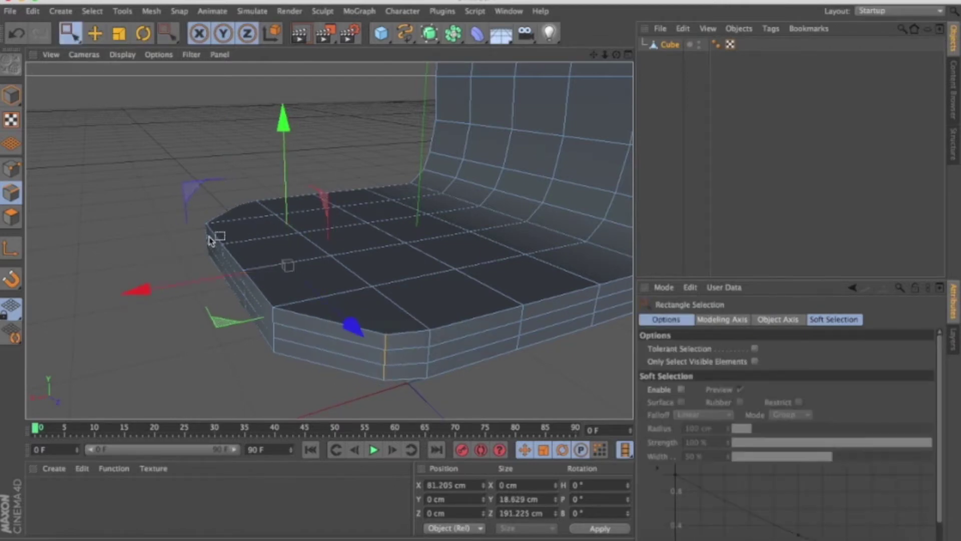
{"action": "left_click_drag", "start_coordinate": [617, 55], "coordinate": [507, 111]}
{"action": "left_click_drag", "start_coordinate": [222, 232], "coordinate": [262, 299]}
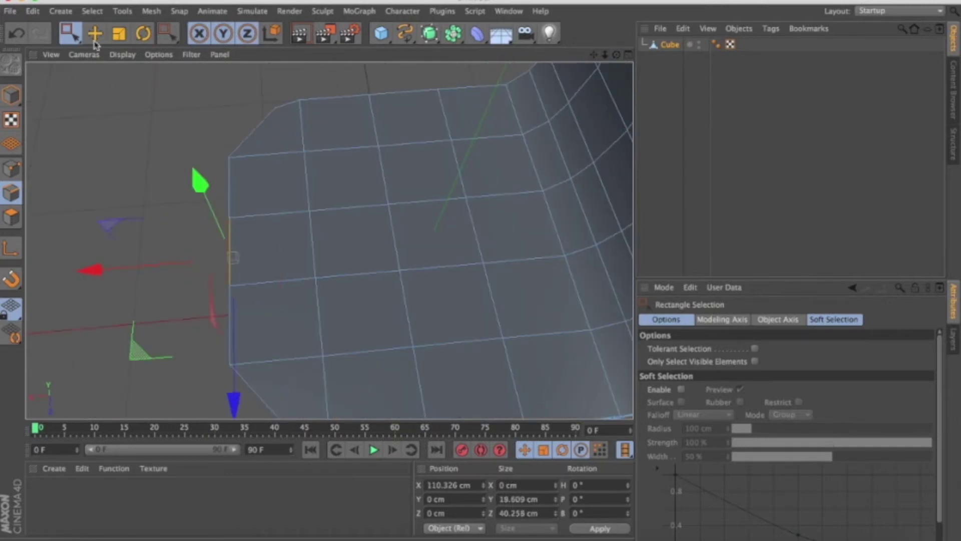
{"action": "left_click_drag", "start_coordinate": [137, 271], "coordinate": [124, 269]}
{"action": "scroll", "coordinate": [280, 221], "scroll_direction": "down", "scroll_amount": 3}
{"action": "scroll", "coordinate": [381, 208], "scroll_direction": "down", "scroll_amount": 2}
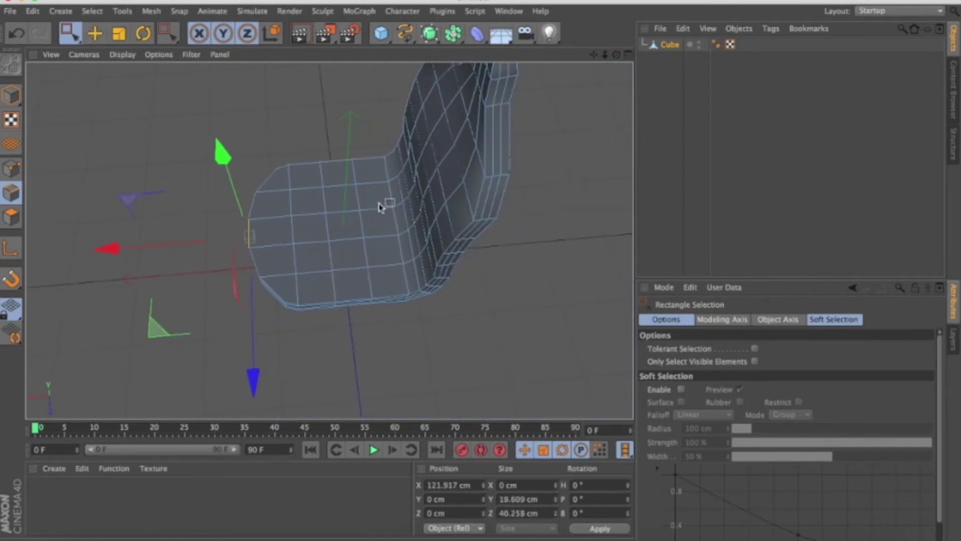
Add a HyperNURBS object and nest the Cube mesh under it.
{"action": "left_click_drag", "start_coordinate": [616, 54], "coordinate": [546, 65]}
{"action": "left_click", "coordinate": [430, 33]}
{"action": "left_click_drag", "start_coordinate": [671, 57], "coordinate": [666, 46]}
{"action": "left_click_drag", "start_coordinate": [617, 54], "coordinate": [591, 65]}
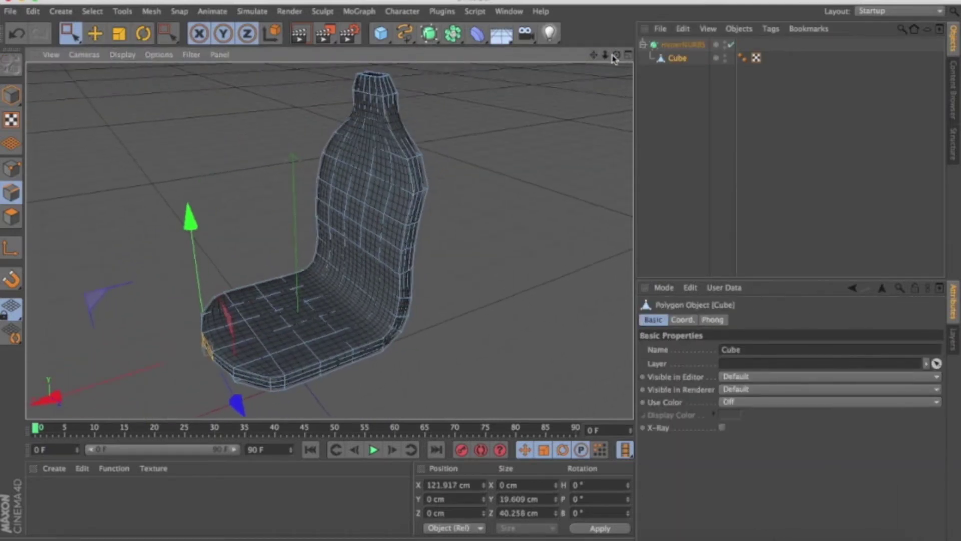
Disable HyperNURBS and shift the backrest's top polygons about 3.8 cm along X.
{"action": "left_click", "coordinate": [731, 44]}
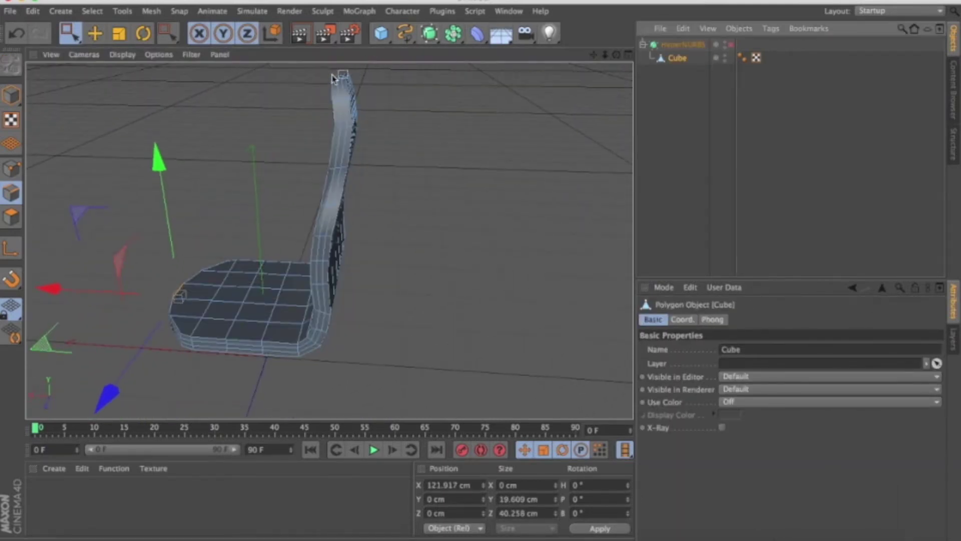
{"action": "scroll", "coordinate": [332, 69], "scroll_direction": "up", "scroll_amount": 5}
{"action": "left_click", "coordinate": [345, 75]}
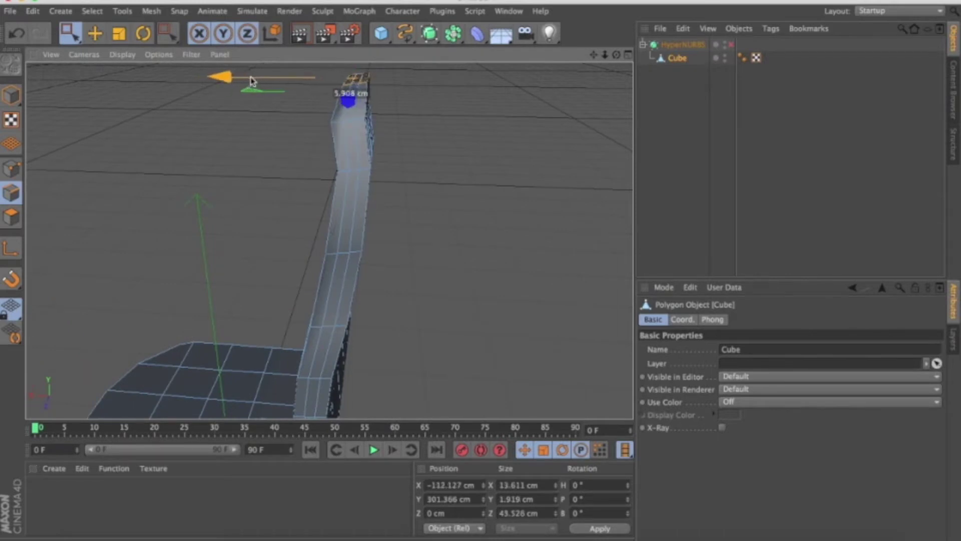
{"action": "left_click_drag", "start_coordinate": [322, 110], "coordinate": [320, 100]}
{"action": "left_click_drag", "start_coordinate": [382, 136], "coordinate": [382, 135]}
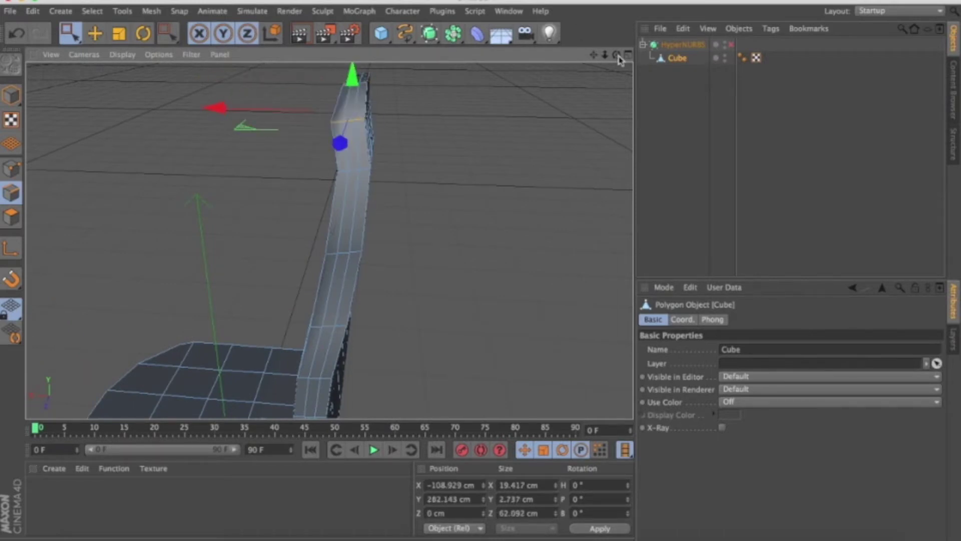
{"action": "left_click_drag", "start_coordinate": [616, 54], "coordinate": [295, 106]}
{"action": "left_click_drag", "start_coordinate": [176, 124], "coordinate": [182, 125]}
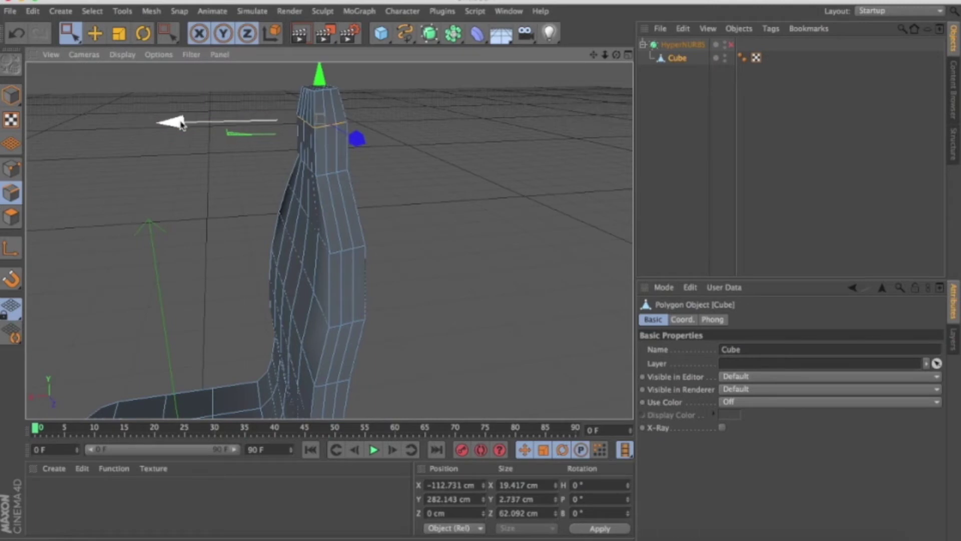
Tilt the backrest top about 7°, shift it 8.6 cm along X, then tilt it back about 19°.
{"action": "key", "text": "r"}
{"action": "left_click_drag", "start_coordinate": [247, 118], "coordinate": [245, 94]}
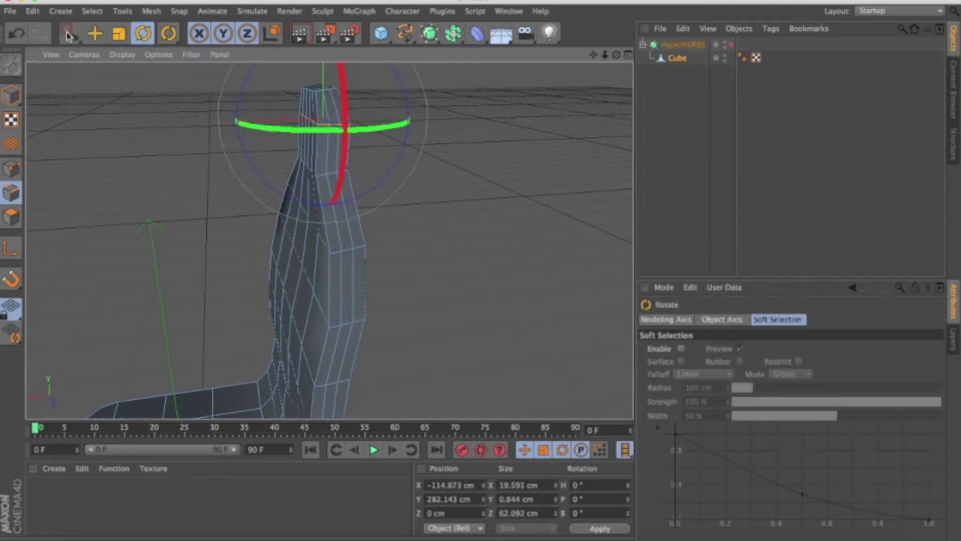
{"action": "key", "text": "0"}
{"action": "left_click_drag", "start_coordinate": [176, 92], "coordinate": [189, 94]}
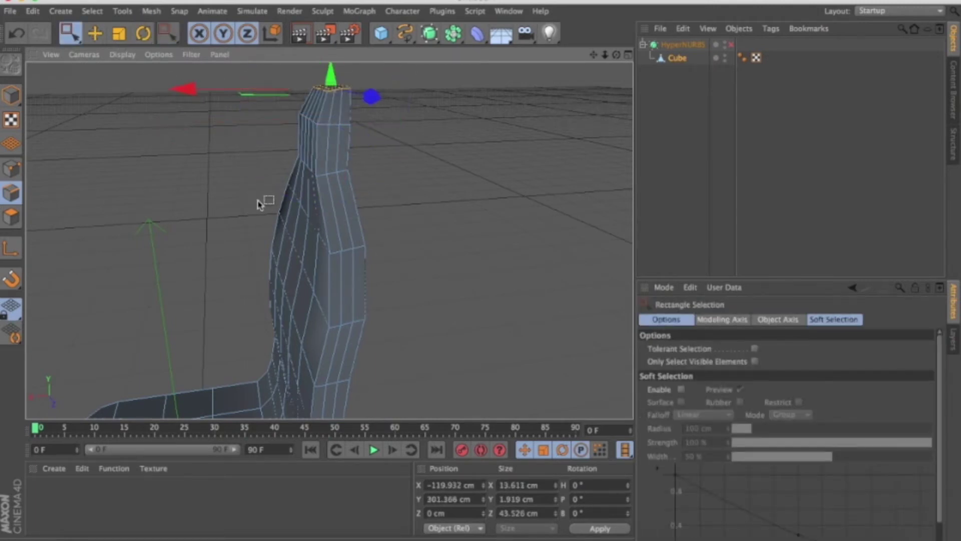
{"action": "left_click", "coordinate": [144, 34]}
{"action": "left_click_drag", "start_coordinate": [273, 122], "coordinate": [243, 88]}
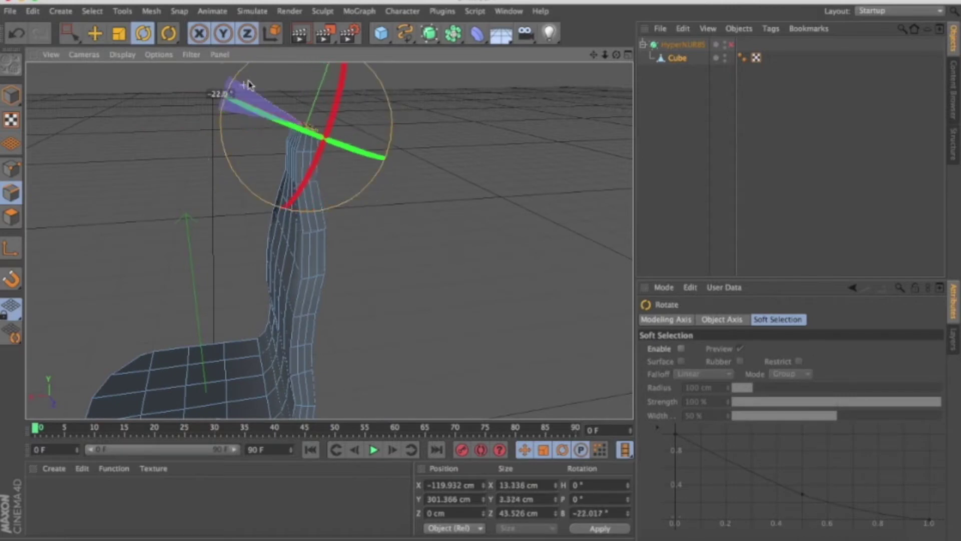
Re-enable HyperNURBS smoothing and preview a quick render of the seat.
{"action": "left_click", "coordinate": [732, 44]}
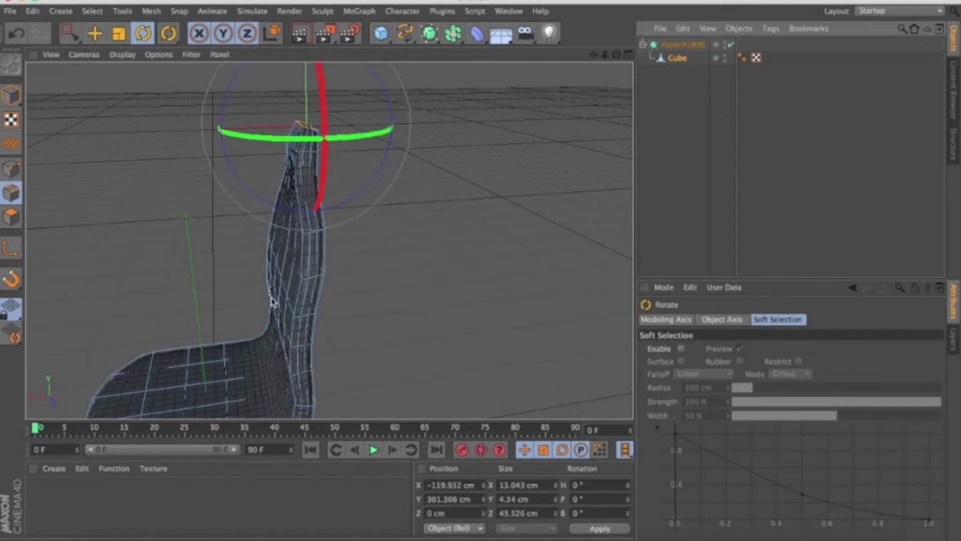
{"action": "key", "text": "ctrl+r"}
{"action": "mouse_move", "coordinate": [271, 300]}
{"action": "left_mouse_down", "text": "alt"}
{"action": "mouse_move", "coordinate": [434, 232]}
{"action": "mouse_move", "coordinate": [381, 176]}
{"action": "left_mouse_up", "text": "alt"}
{"action": "right_click_drag", "start_coordinate": [380, 176], "coordinate": [371, 171], "text": "alt"}
{"action": "mouse_move", "coordinate": [371, 172]}
{"action": "middle_mouse_down", "text": "alt"}
{"action": "mouse_move", "coordinate": [243, 157]}
{"action": "mouse_move", "coordinate": [442, 162]}
{"action": "middle_mouse_up", "text": "alt"}
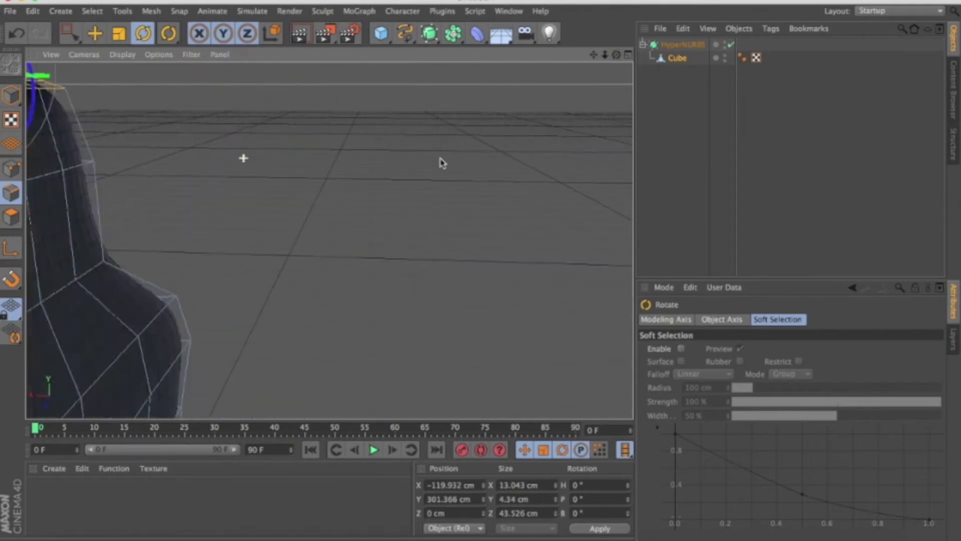
{"action": "scroll", "coordinate": [442, 163], "scroll_direction": "down", "scroll_amount": 3}
{"action": "scroll", "coordinate": [441, 163], "scroll_direction": "down", "scroll_amount": 3}
{"action": "scroll", "coordinate": [442, 163], "scroll_direction": "down", "scroll_amount": 2}
{"action": "scroll", "coordinate": [441, 163], "scroll_direction": "down", "scroll_amount": 2}
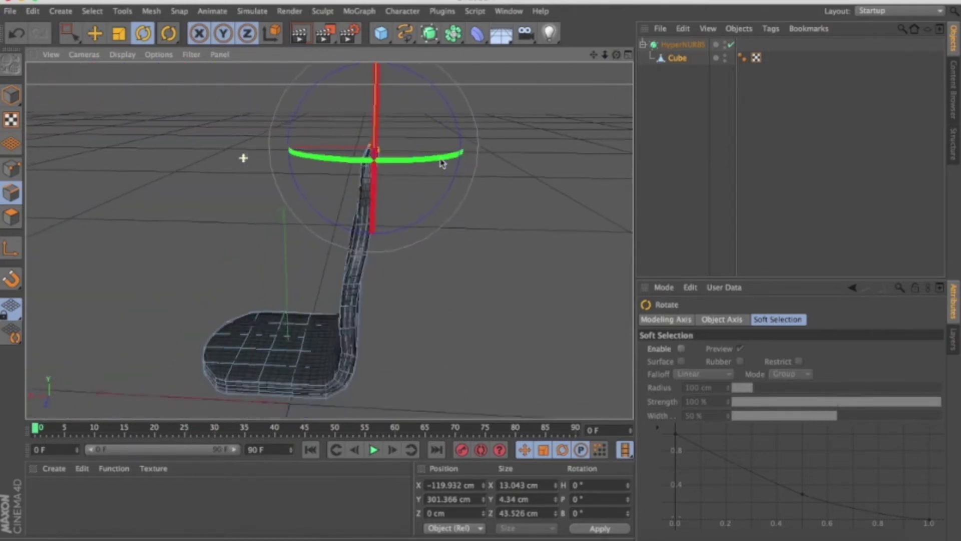
Disable HyperNURBS and Live-Select a block of backrest faces.
{"action": "scroll", "coordinate": [441, 163], "scroll_direction": "down", "scroll_amount": 2}
{"action": "left_click_drag", "start_coordinate": [442, 163], "coordinate": [744, 45], "text": "alt"}
{"action": "left_click", "coordinate": [731, 44]}
{"action": "scroll", "coordinate": [311, 254], "scroll_direction": "up", "scroll_amount": 3}
{"action": "scroll", "coordinate": [310, 254], "scroll_direction": "up", "scroll_amount": 3}
{"action": "left_click_drag", "start_coordinate": [263, 280], "coordinate": [271, 280], "text": "alt"}
{"action": "left_click_drag", "start_coordinate": [70, 33], "coordinate": [129, 49]}
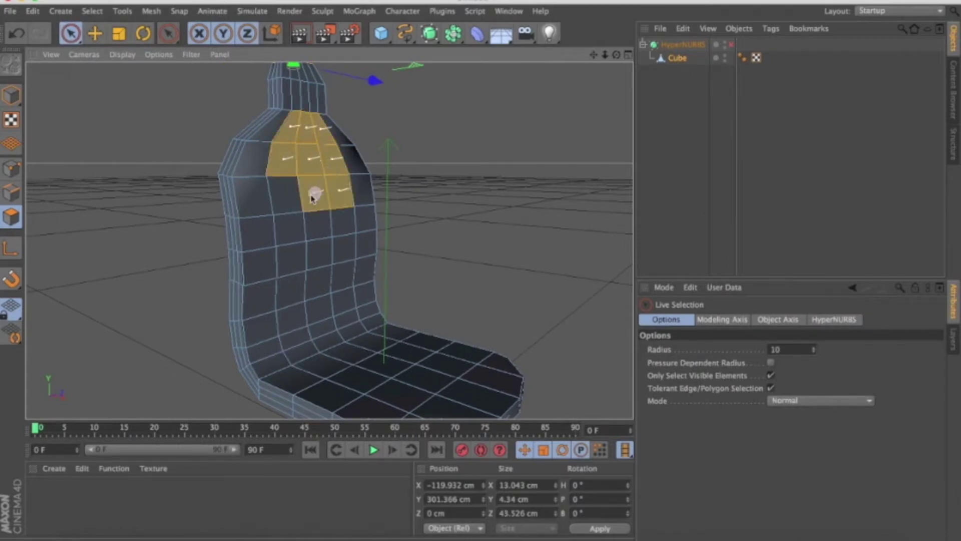
{"action": "left_click_drag", "start_coordinate": [312, 198], "coordinate": [336, 217]}
Extrude the selected backrest faces outward by about 12.8 cm.
{"action": "right_click", "coordinate": [336, 279]}
{"action": "left_click", "coordinate": [380, 243]}
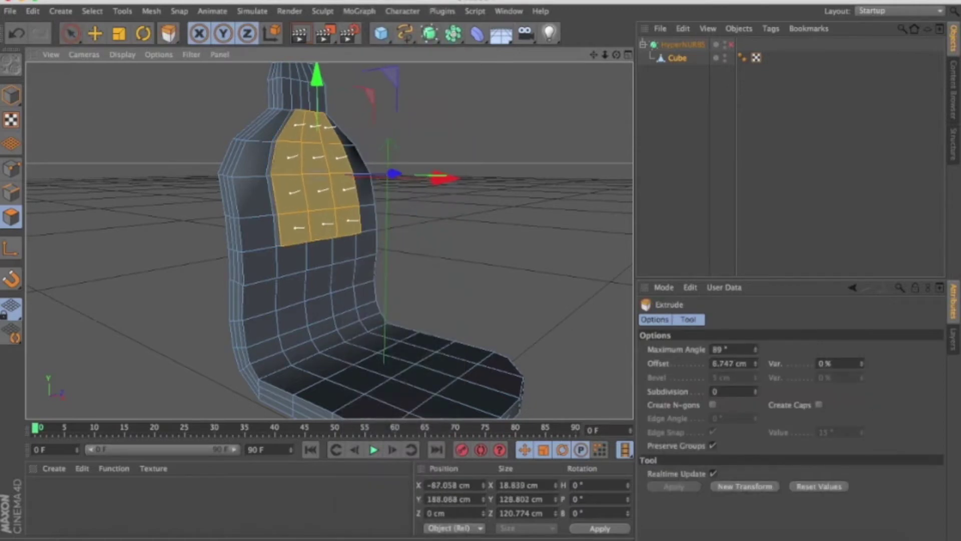
{"action": "left_click_drag", "start_coordinate": [350, 240], "coordinate": [381, 241]}
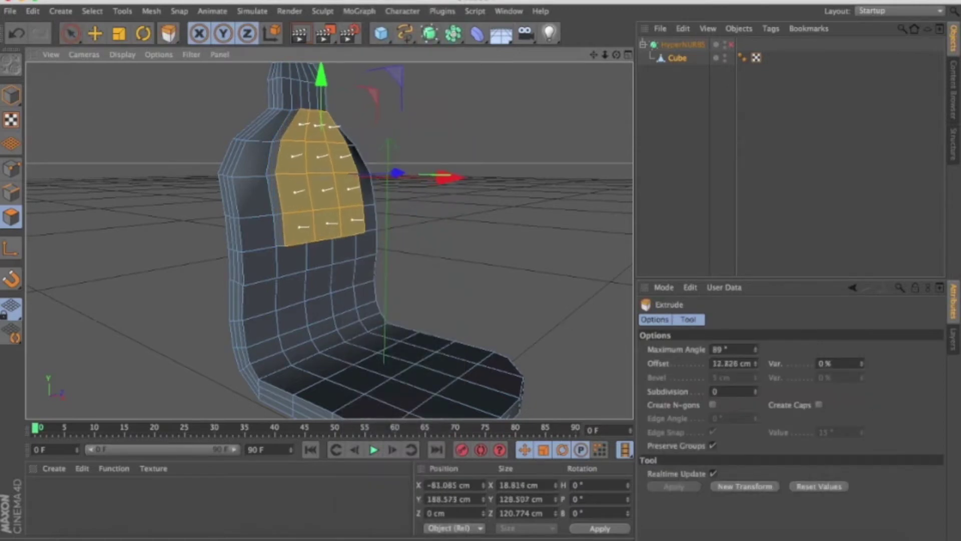
{"action": "left_click_drag", "start_coordinate": [617, 55], "coordinate": [501, 70]}
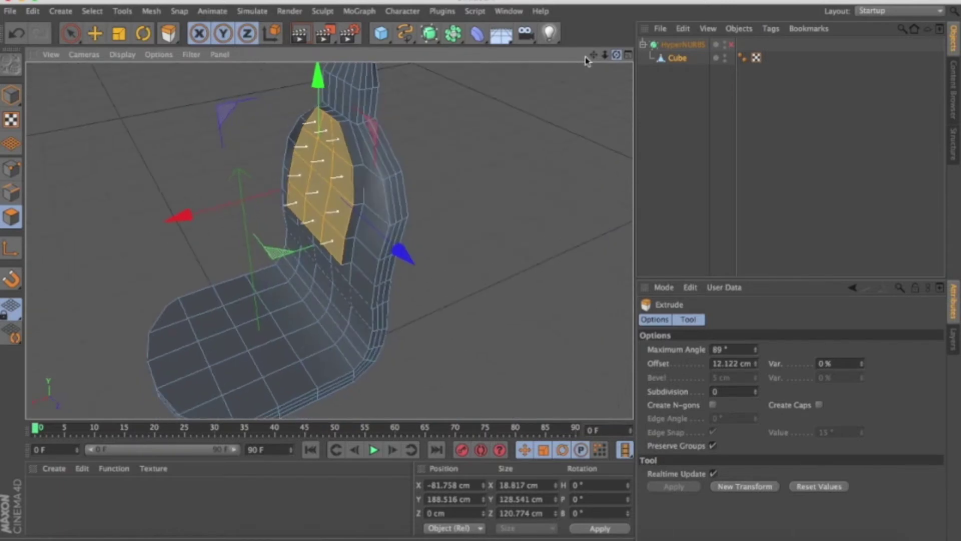
Switch to Edge mode and select an edge beside the extruded panel.
{"action": "key", "text": "space"}
{"action": "left_click_drag", "start_coordinate": [349, 81], "coordinate": [322, 150], "text": "alt"}
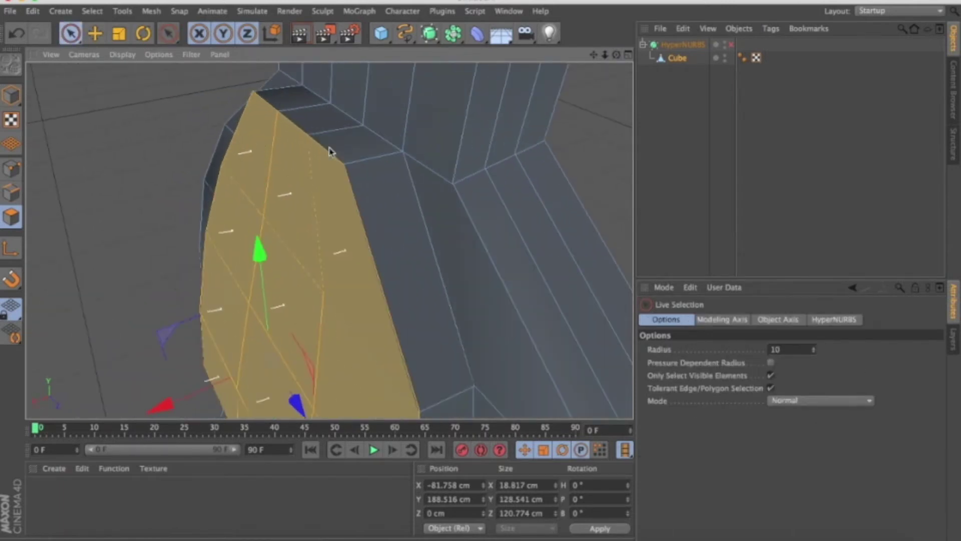
{"action": "key", "text": "Return"}
{"action": "left_click", "coordinate": [299, 130]}
{"action": "mouse_move", "coordinate": [258, 104]}
{"action": "left_mouse_down", "text": "alt"}
{"action": "mouse_move", "coordinate": [279, 100]}
{"action": "mouse_move", "coordinate": [317, 128]}
{"action": "mouse_move", "coordinate": [202, 174]}
{"action": "mouse_move", "coordinate": [423, 135]}
{"action": "left_mouse_up", "text": "alt"}
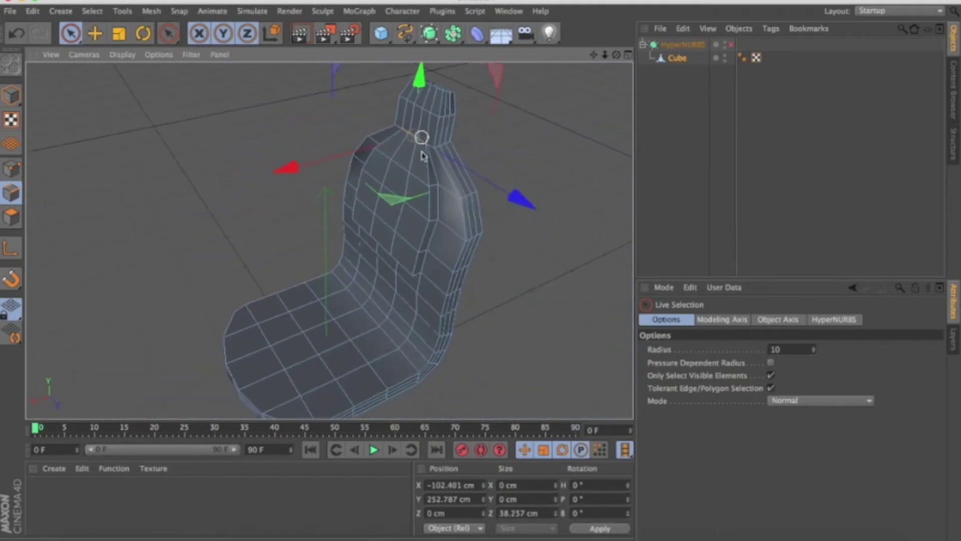
Move the edge at the base of the backrest along X to -82.836 cm.
{"action": "scroll", "coordinate": [413, 278], "scroll_direction": "up", "scroll_amount": 5}
{"action": "left_click", "coordinate": [400, 264]}
{"action": "scroll", "coordinate": [317, 183], "scroll_direction": "up", "scroll_amount": 5}
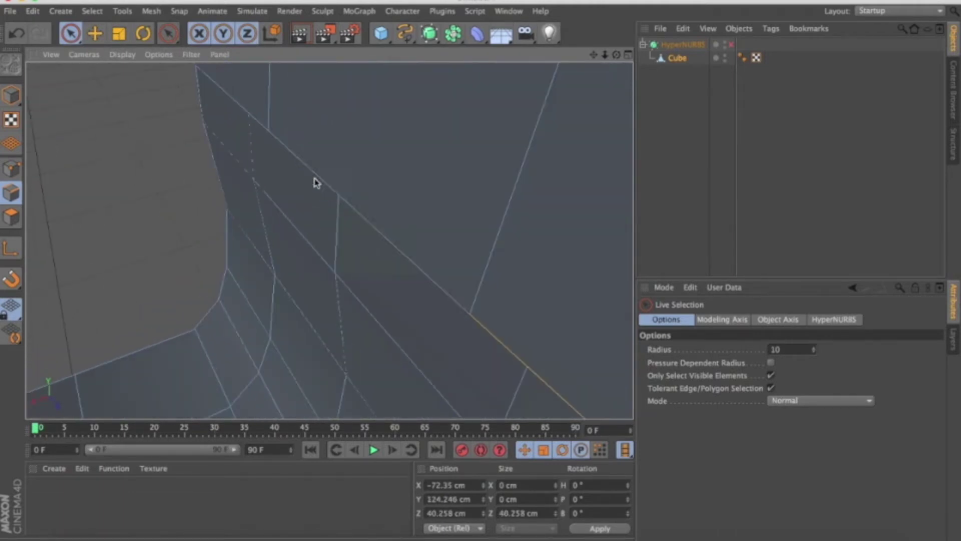
{"action": "mouse_move", "coordinate": [233, 99]}
{"action": "left_mouse_down", "text": "alt"}
{"action": "mouse_move", "coordinate": [212, 215]}
{"action": "mouse_move", "coordinate": [440, 167]}
{"action": "mouse_move", "coordinate": [291, 253]}
{"action": "mouse_move", "coordinate": [380, 232]}
{"action": "left_mouse_up", "text": "alt"}
{"action": "left_click_drag", "start_coordinate": [183, 272], "coordinate": [179, 279]}
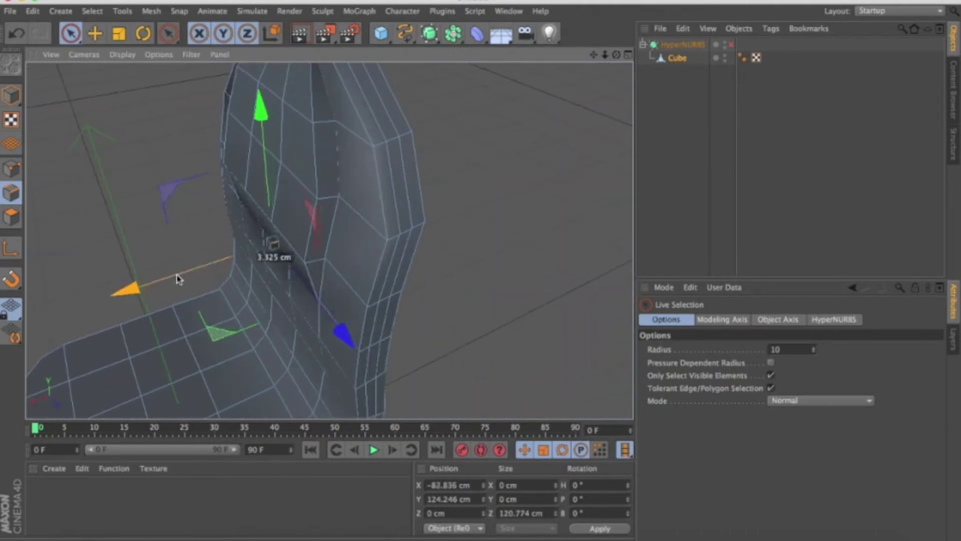
{"action": "scroll", "coordinate": [447, 236], "scroll_direction": "down", "scroll_amount": 5}
{"action": "left_click_drag", "start_coordinate": [447, 311], "coordinate": [381, 300], "text": "alt"}
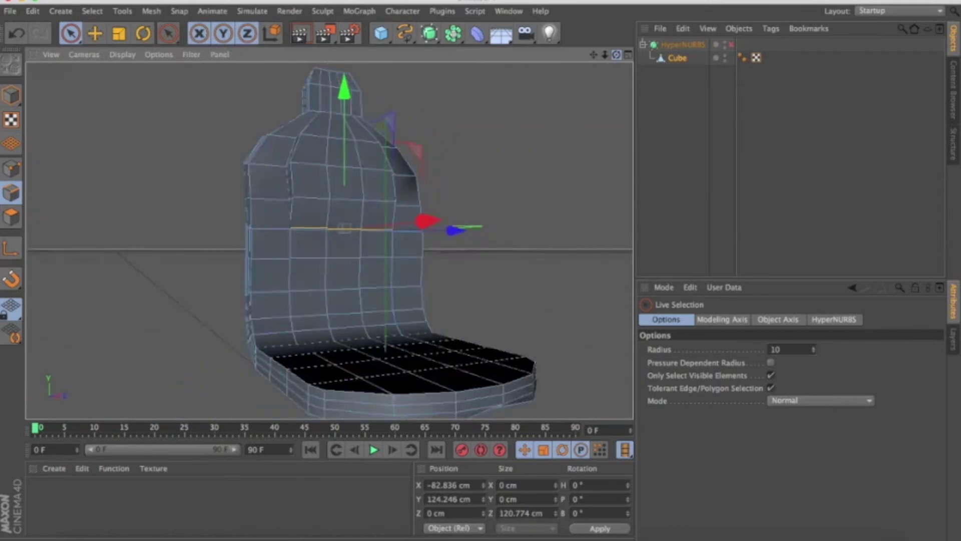
{"action": "left_click_drag", "start_coordinate": [616, 55], "coordinate": [615, 57]}
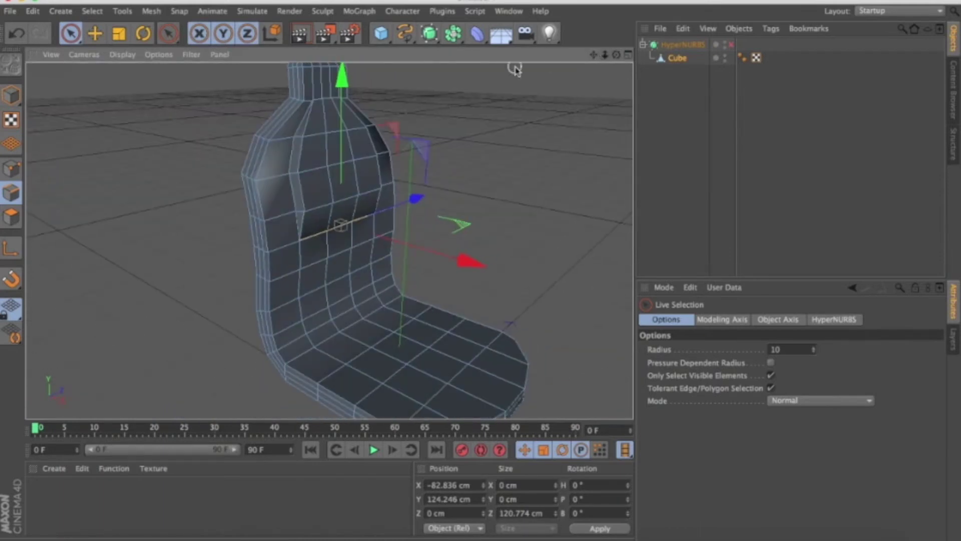
{"action": "left_click", "coordinate": [11, 216]}
{"action": "scroll", "coordinate": [325, 93], "scroll_direction": "up", "scroll_amount": 3}
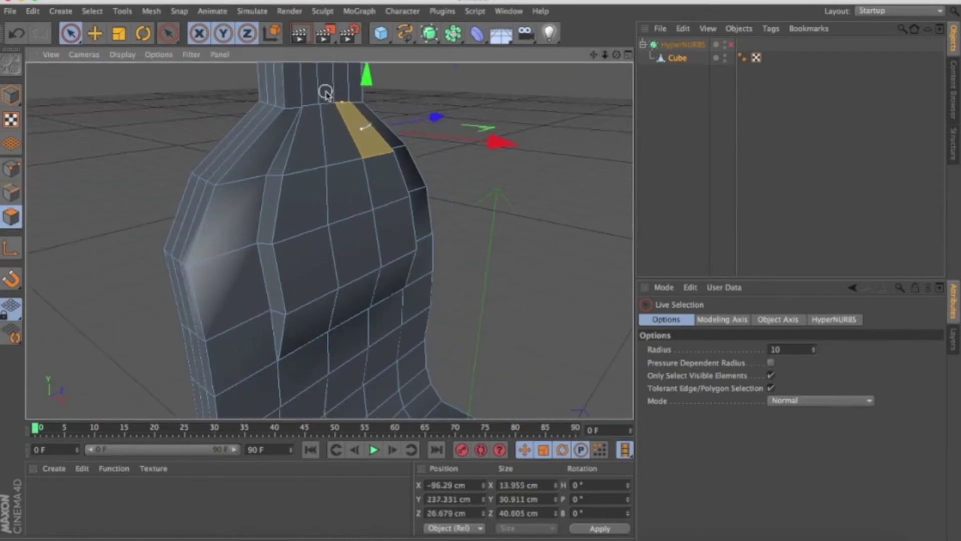
Select the three shoulder faces below the headrest and extrude them 7.389 cm.
{"action": "left_click", "coordinate": [334, 139]}
{"action": "scroll", "coordinate": [331, 96], "scroll_direction": "down", "scroll_amount": 2}
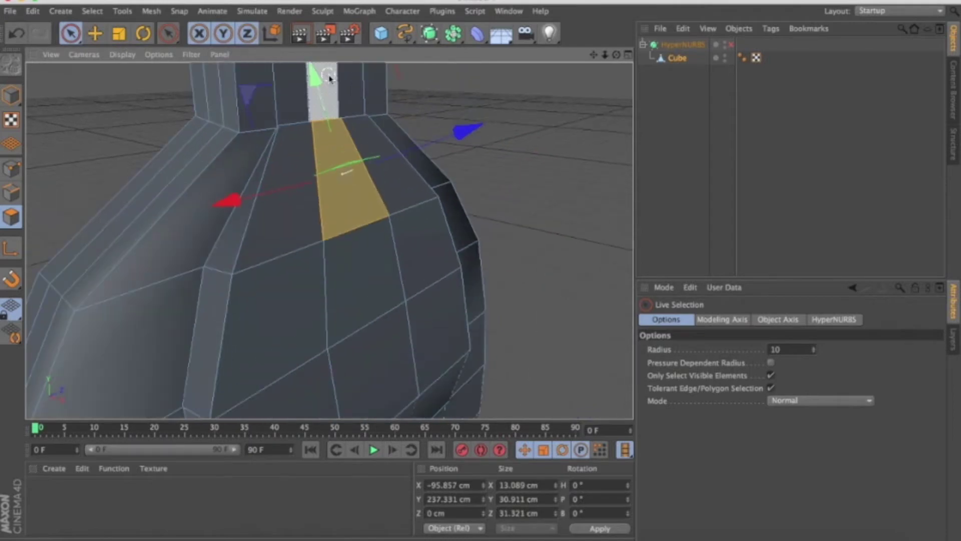
{"action": "scroll", "coordinate": [322, 80], "scroll_direction": "down", "scroll_amount": 2}
{"action": "left_click", "coordinate": [315, 175], "text": "shift"}
{"action": "left_click", "coordinate": [355, 183], "text": "shift"}
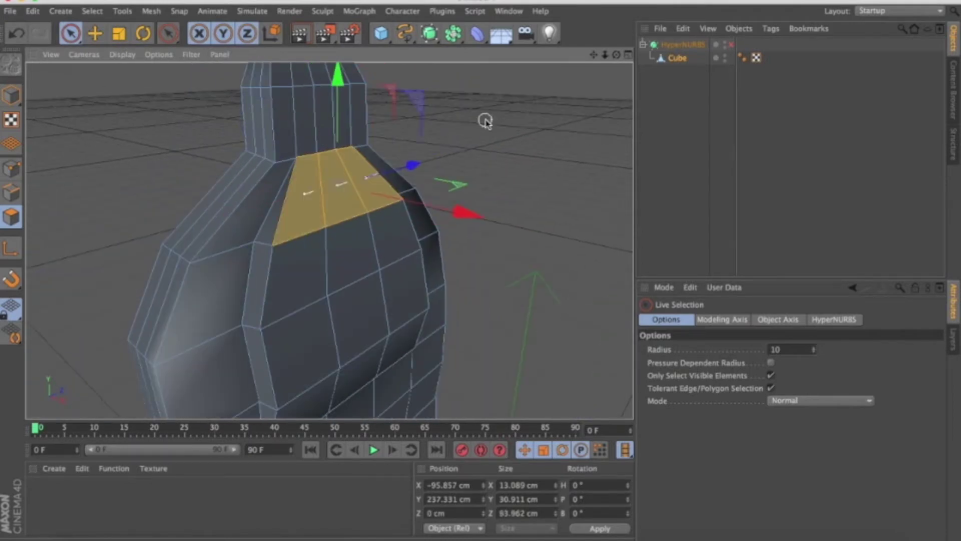
{"action": "right_click_drag", "start_coordinate": [487, 120], "coordinate": [513, 256]}
{"action": "right_click", "coordinate": [512, 255]}
{"action": "left_click", "coordinate": [546, 242]}
{"action": "left_click_drag", "start_coordinate": [536, 253], "coordinate": [575, 200]}
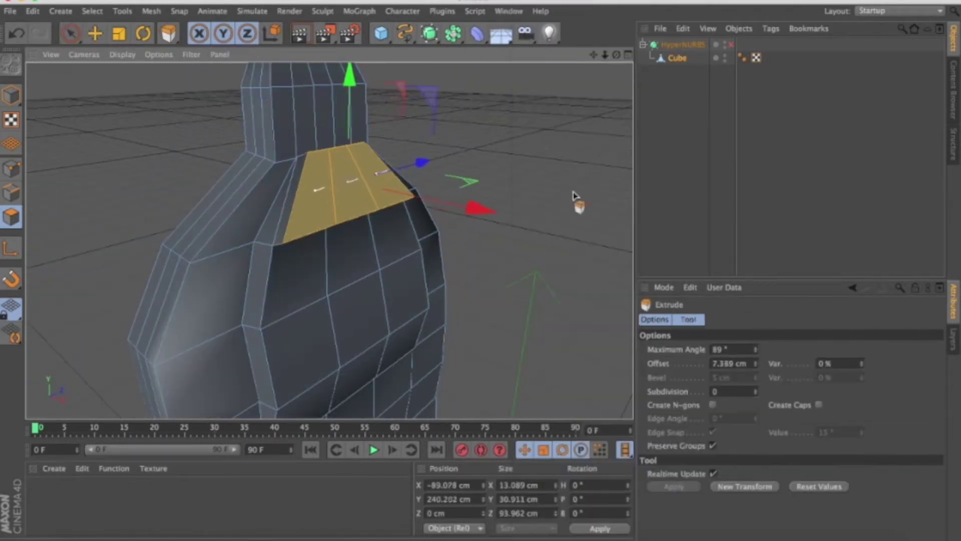
Try tilting the extruded shoulder faces with Rotate, then undo the tilt.
{"action": "key", "text": "r"}
{"action": "left_click_drag", "start_coordinate": [397, 107], "coordinate": [355, 94]}
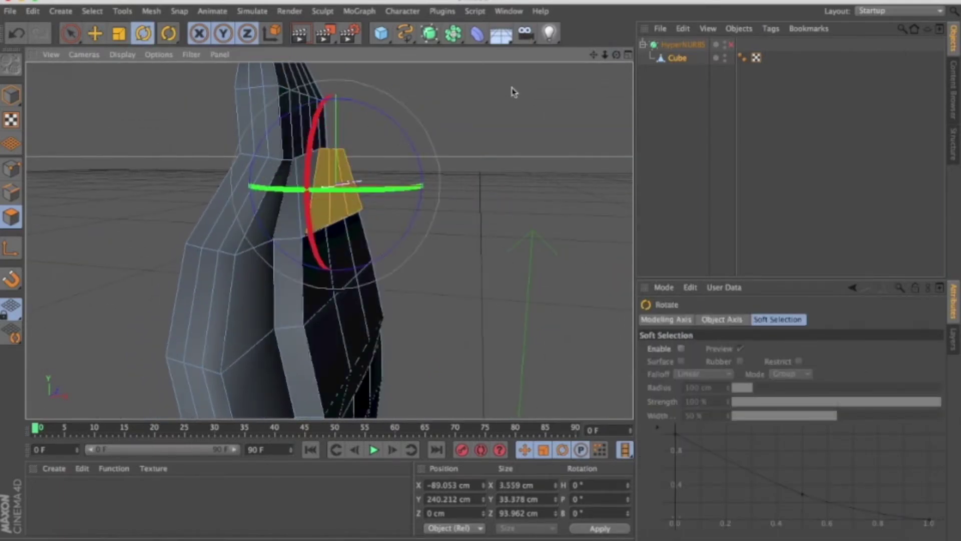
{"action": "key", "text": "ctrl+z"}
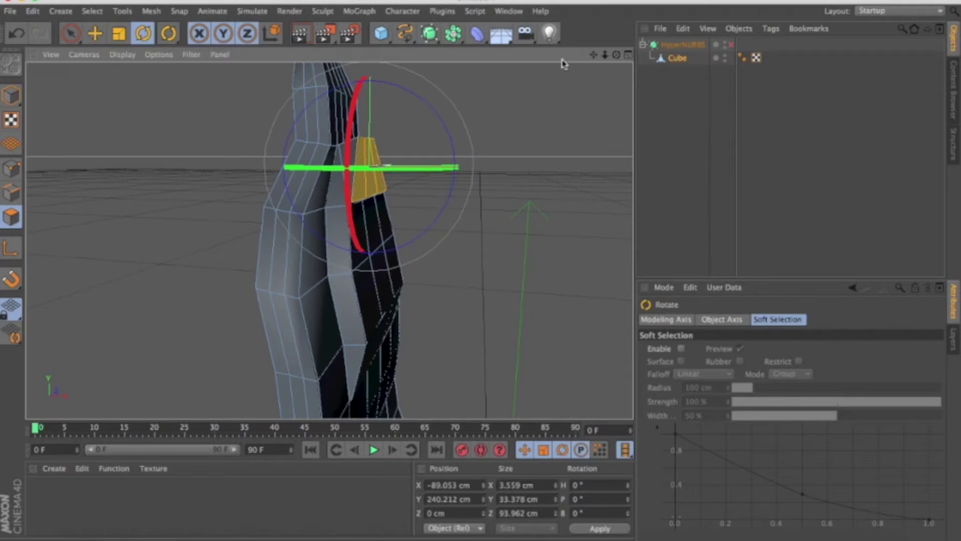
{"action": "left_click_drag", "start_coordinate": [616, 54], "coordinate": [337, 97]}
{"action": "scroll", "coordinate": [337, 75], "scroll_direction": "up", "scroll_amount": 5}
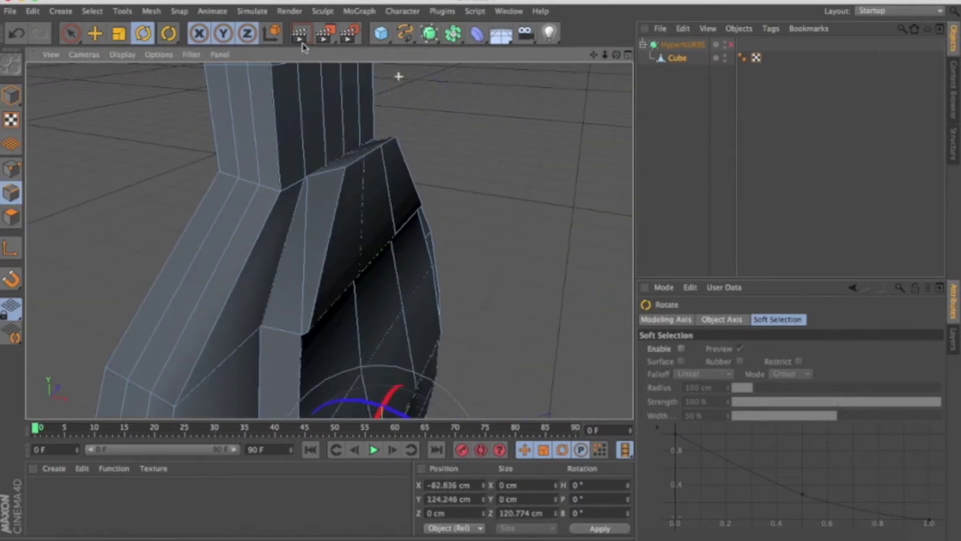
{"action": "key", "text": "9"}
{"action": "scroll", "coordinate": [387, 140], "scroll_direction": "up", "scroll_amount": 3}
{"action": "left_click_drag", "start_coordinate": [343, 177], "coordinate": [379, 145], "text": "alt"}
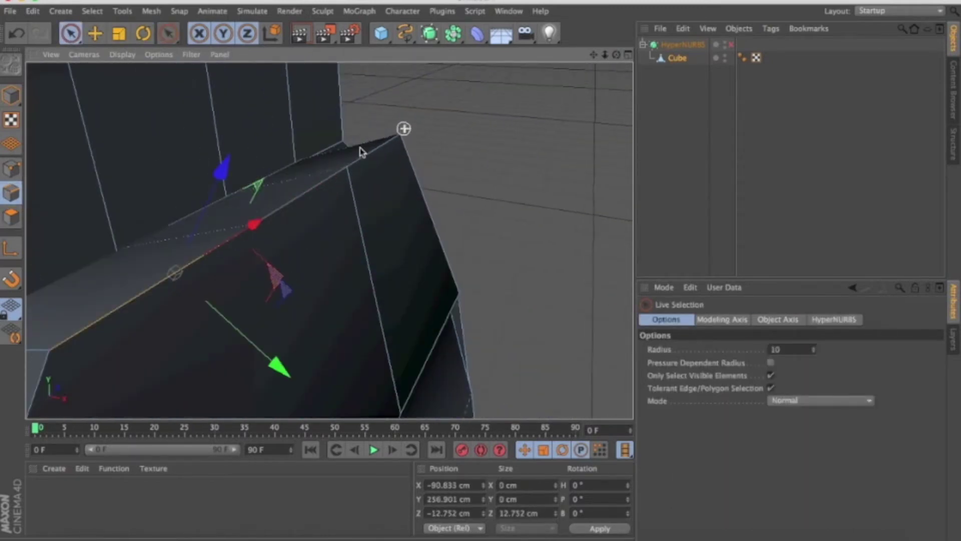
Dissolve the selected shoulder edge and switch HyperNURBS smoothing back on.
{"action": "left_click_drag", "start_coordinate": [312, 193], "coordinate": [553, 118], "text": "alt"}
{"action": "right_click", "coordinate": [553, 118]}
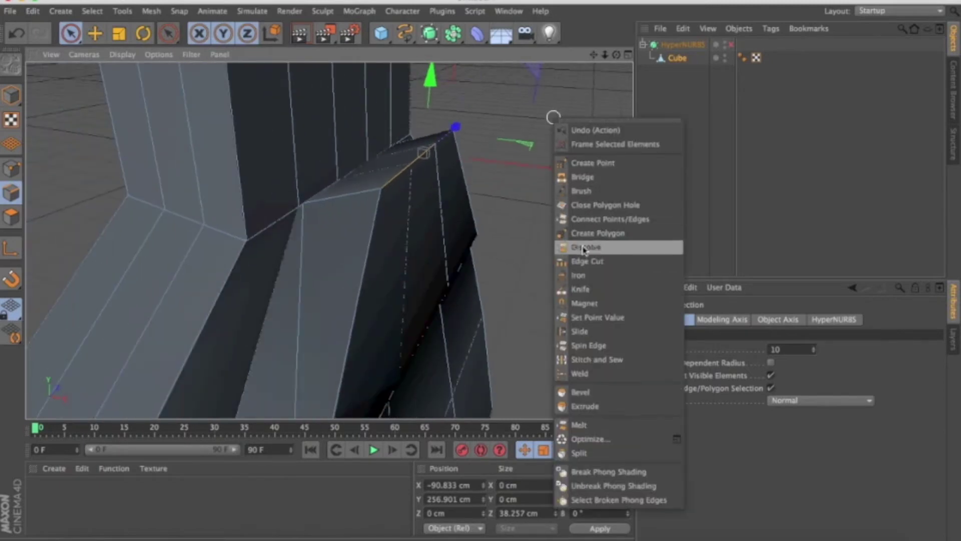
{"action": "left_click", "coordinate": [490, 165]}
{"action": "mouse_move", "coordinate": [575, 167]}
{"action": "left_mouse_down"}
{"action": "mouse_move", "coordinate": [515, 160]}
{"action": "mouse_move", "coordinate": [352, 203]}
{"action": "left_mouse_up"}
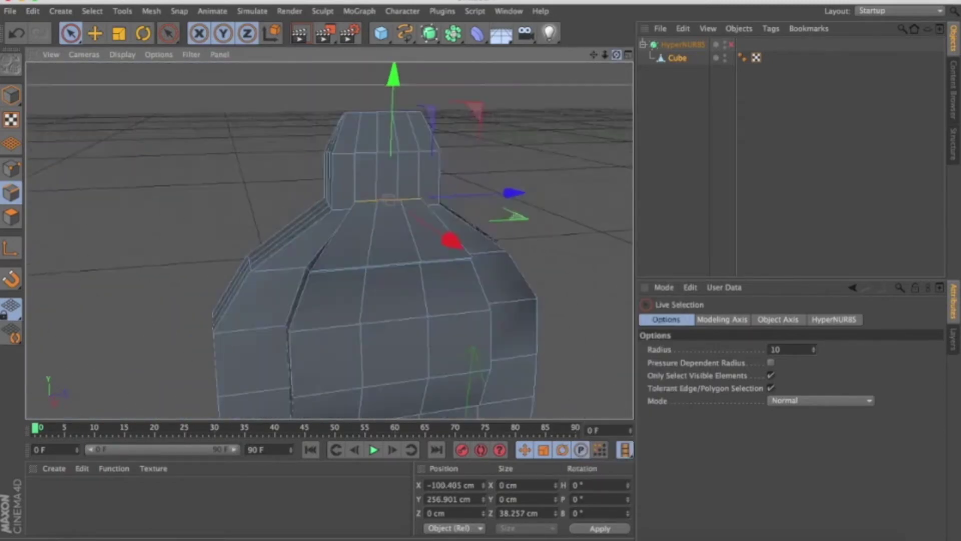
{"action": "left_click_drag", "start_coordinate": [617, 54], "coordinate": [700, 55]}
{"action": "left_click", "coordinate": [729, 45]}
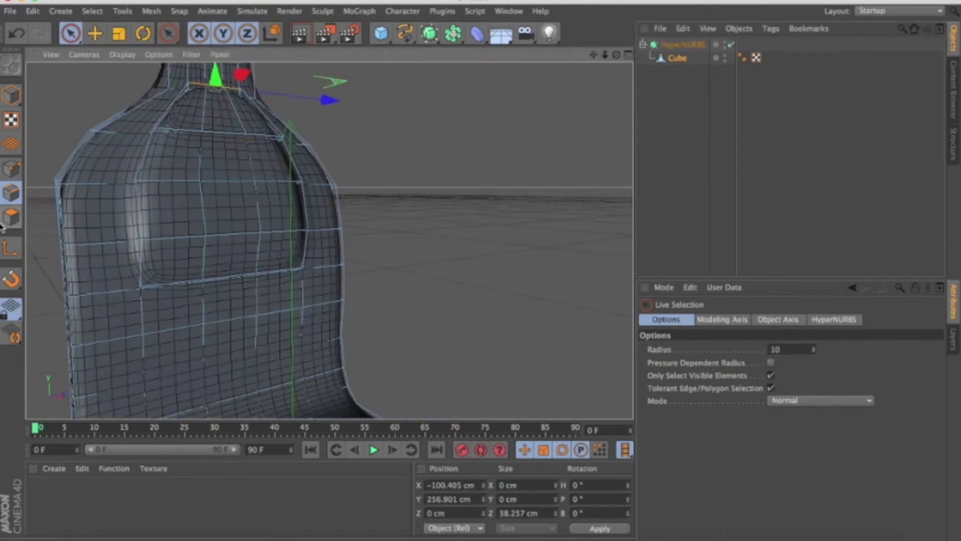
In Polygon mode, select a vertical strip of backrest faces down toward the seat.
{"action": "left_click", "coordinate": [11, 217]}
{"action": "left_click", "coordinate": [226, 203]}
{"action": "left_click", "coordinate": [227, 178], "text": "shift"}
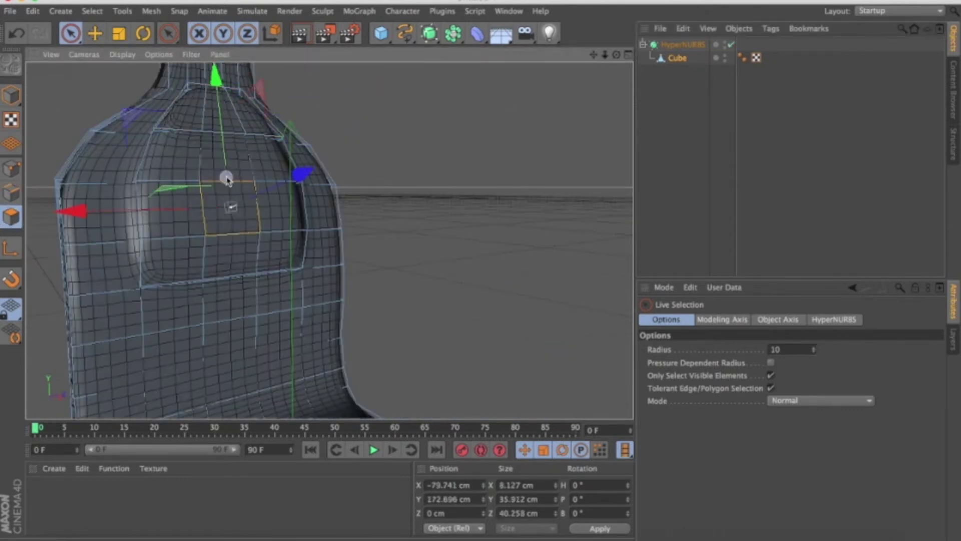
{"action": "left_click", "coordinate": [242, 243], "text": "shift"}
{"action": "left_click_drag", "start_coordinate": [619, 61], "coordinate": [429, 133]}
{"action": "right_click", "coordinate": [429, 132]}
{"action": "left_click", "coordinate": [279, 254]}
{"action": "left_click_drag", "start_coordinate": [258, 298], "coordinate": [258, 378], "text": "shift"}
{"action": "scroll", "coordinate": [333, 205], "scroll_direction": "down", "scroll_amount": 5}
{"action": "left_click_drag", "start_coordinate": [291, 331], "coordinate": [329, 345], "text": "shift"}
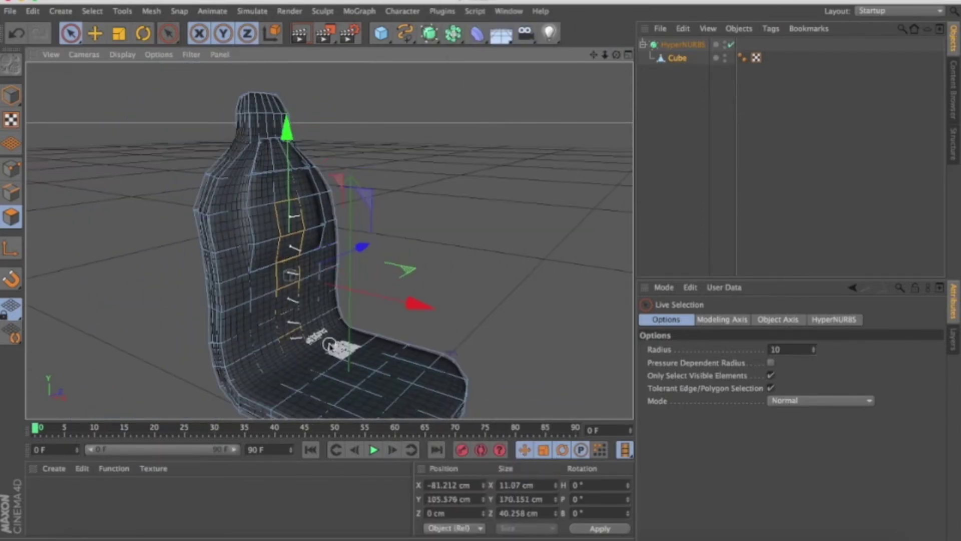
Extrude the backrest face strip, sinking it into a groove and adjusting its offset.
{"action": "right_click", "coordinate": [431, 255]}
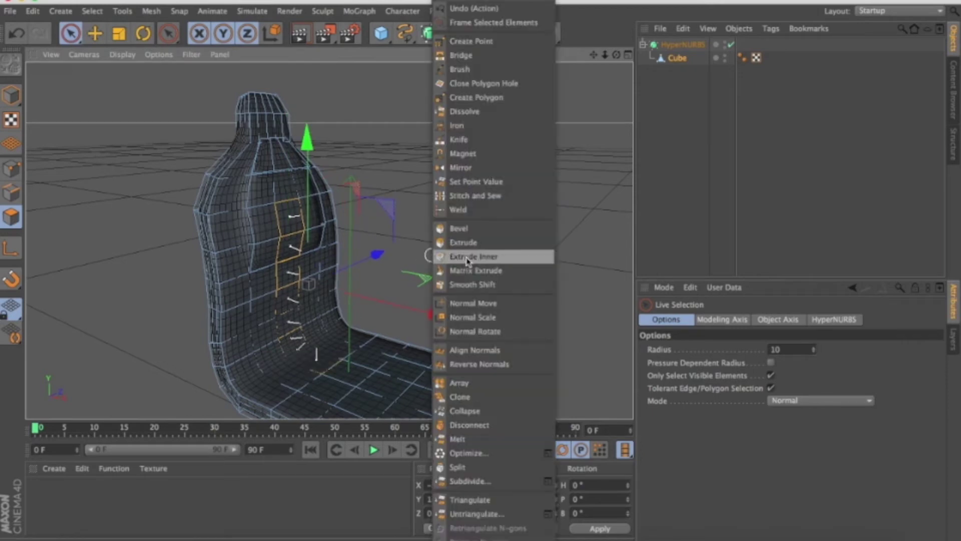
{"action": "left_click", "coordinate": [451, 242]}
{"action": "left_click_drag", "start_coordinate": [318, 348], "coordinate": [317, 356]}
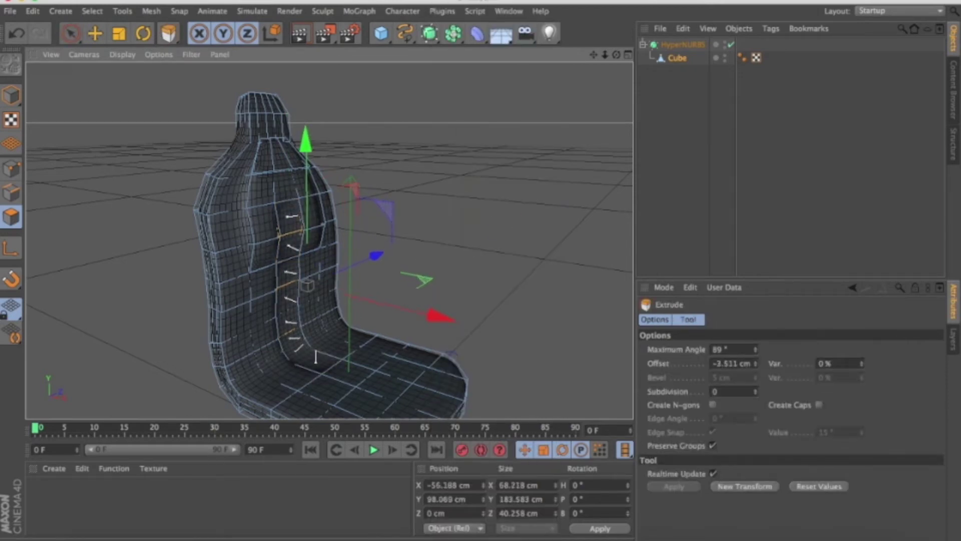
{"action": "scroll", "coordinate": [311, 257], "scroll_direction": "up", "scroll_amount": 5}
{"action": "left_click_drag", "start_coordinate": [311, 258], "coordinate": [326, 260]}
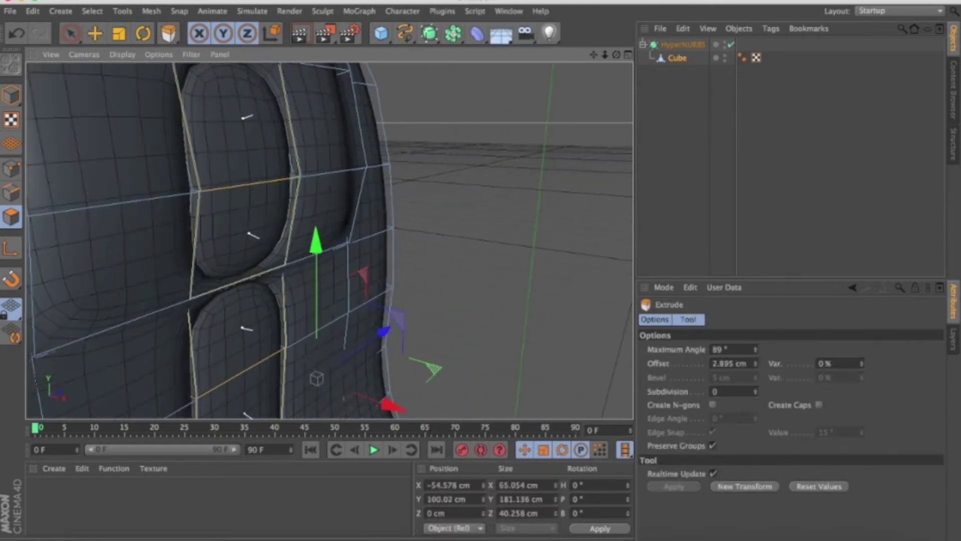
{"action": "scroll", "coordinate": [468, 129], "scroll_direction": "down", "scroll_amount": 5}
{"action": "mouse_move", "coordinate": [369, 214]}
{"action": "left_mouse_down", "text": "alt"}
{"action": "mouse_move", "coordinate": [429, 269]}
{"action": "mouse_move", "coordinate": [228, 284]}
{"action": "left_mouse_up", "text": "alt"}
Select the border polygons along both backrest sides and the seat's front edge.
{"action": "left_click_drag", "start_coordinate": [219, 208], "coordinate": [224, 126]}
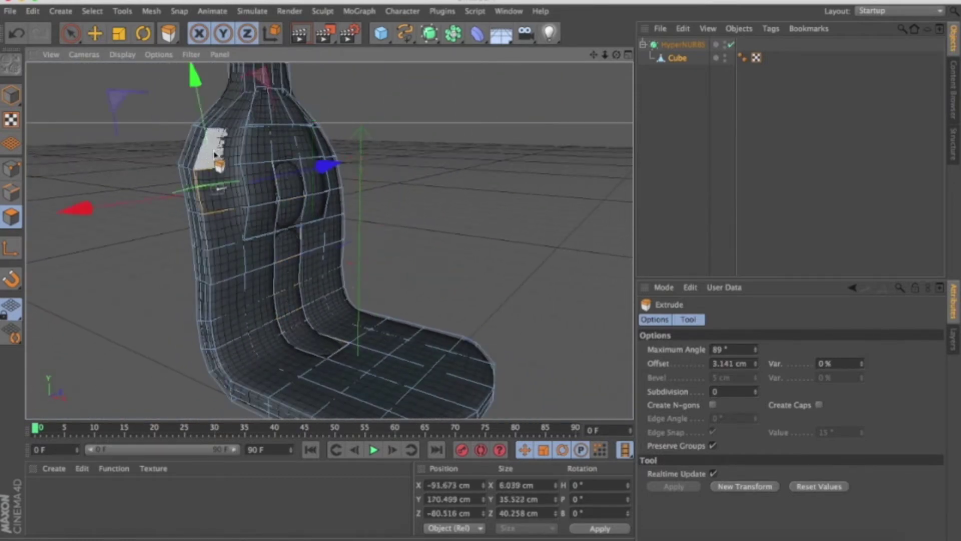
{"action": "mouse_move", "coordinate": [226, 264]}
{"action": "left_mouse_down"}
{"action": "mouse_move", "coordinate": [232, 325]}
{"action": "mouse_move", "coordinate": [301, 392]}
{"action": "mouse_move", "coordinate": [405, 356]}
{"action": "left_mouse_up"}
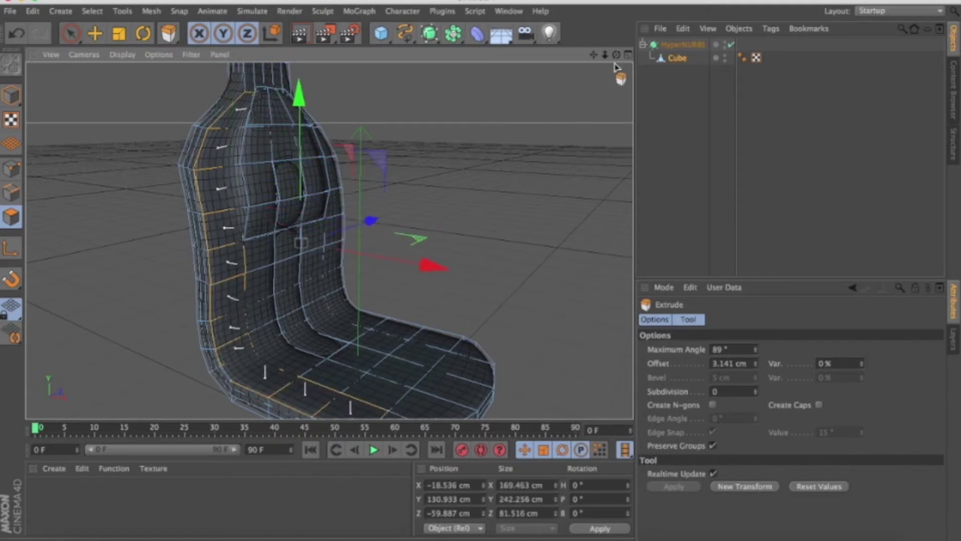
{"action": "left_click_drag", "start_coordinate": [612, 70], "coordinate": [665, 203], "text": "alt"}
{"action": "mouse_move", "coordinate": [286, 402]}
{"action": "left_mouse_down"}
{"action": "mouse_move", "coordinate": [189, 377]}
{"action": "mouse_move", "coordinate": [139, 397]}
{"action": "left_mouse_up"}
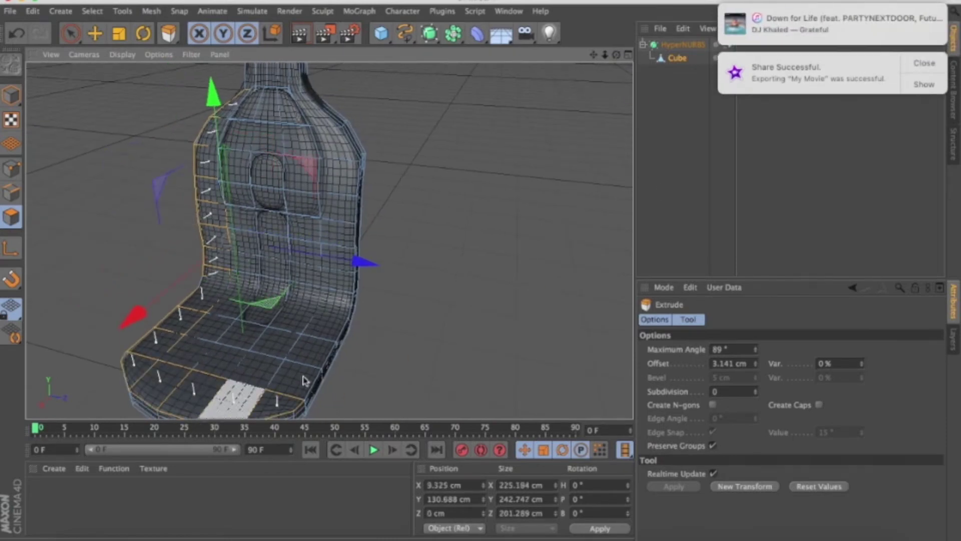
{"action": "left_click_drag", "start_coordinate": [339, 281], "coordinate": [336, 270]}
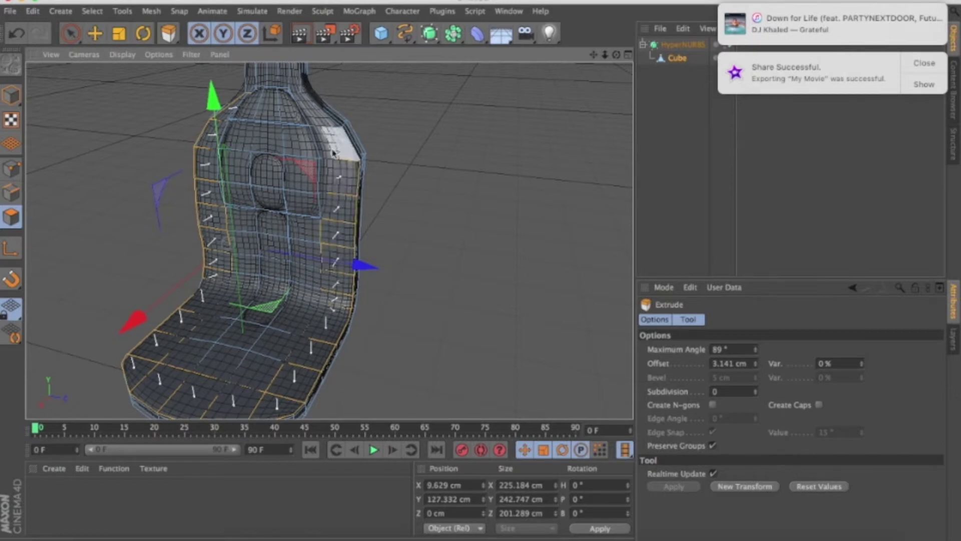
Extrude the selected border polygons outward into a thicker rim.
{"action": "left_click", "coordinate": [940, 12]}
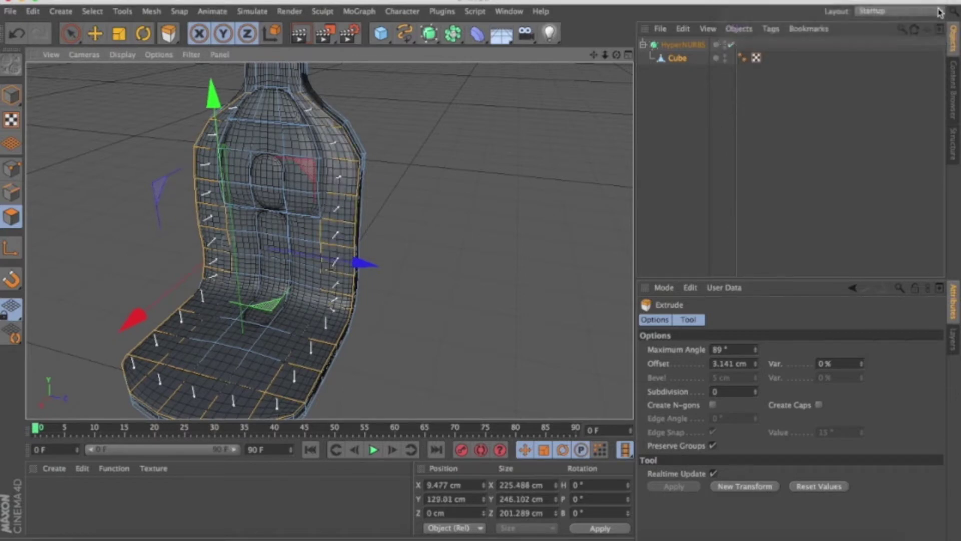
{"action": "left_click_drag", "start_coordinate": [459, 121], "coordinate": [435, 123]}
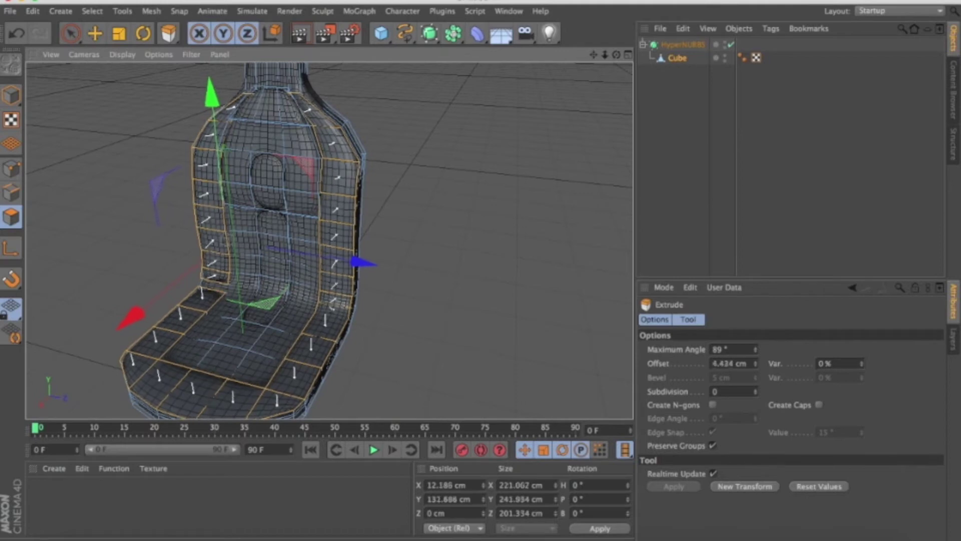
{"action": "mouse_move", "coordinate": [436, 123]}
{"action": "left_mouse_down"}
{"action": "mouse_move", "coordinate": [456, 123]}
{"action": "mouse_move", "coordinate": [358, 215]}
{"action": "left_mouse_up"}
{"action": "scroll", "coordinate": [247, 380], "scroll_direction": "up", "scroll_amount": 3}
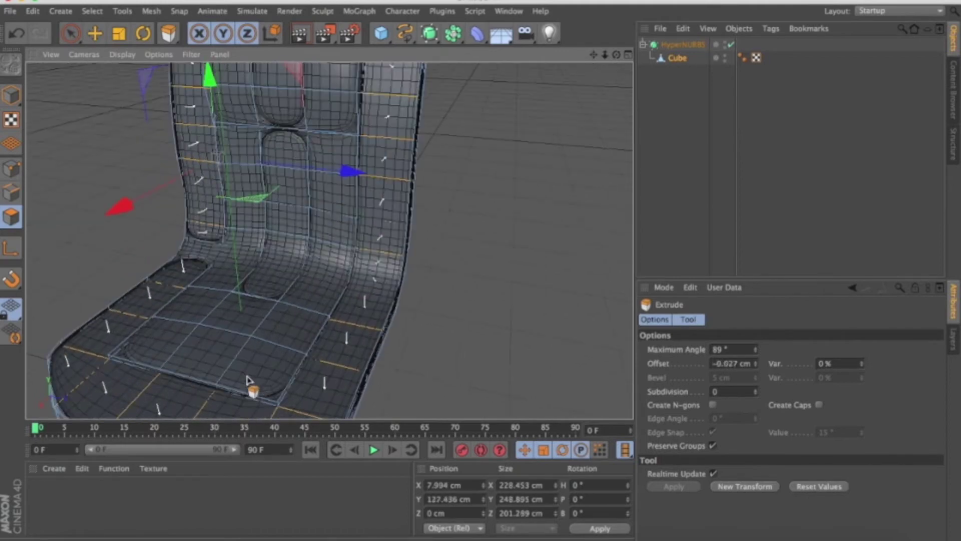
Inspect the seat edge from several angles and deselect three front-row seat polygons.
{"action": "mouse_move", "coordinate": [616, 54]}
{"action": "left_mouse_down"}
{"action": "mouse_move", "coordinate": [289, 358]}
{"action": "mouse_move", "coordinate": [443, 358]}
{"action": "left_mouse_up"}
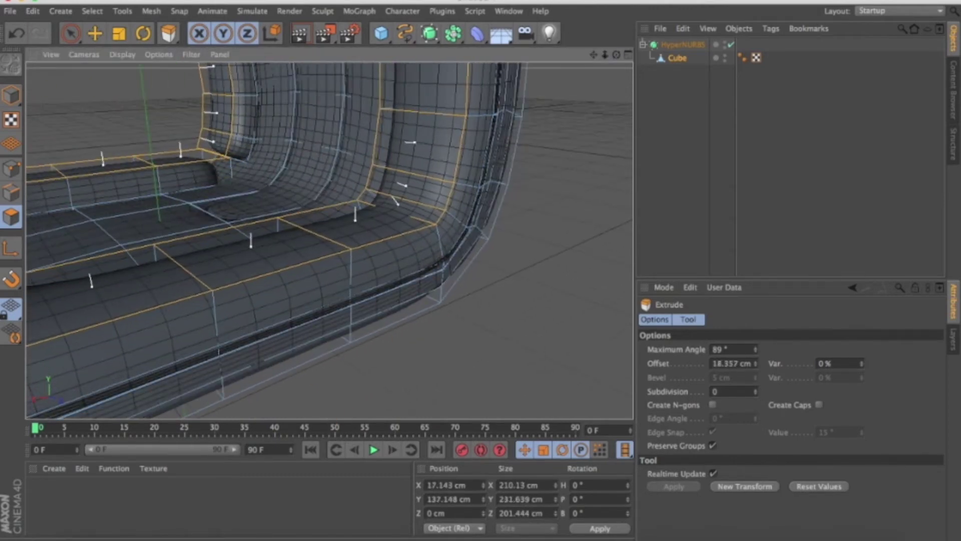
{"action": "left_click_drag", "start_coordinate": [616, 54], "coordinate": [328, 240]}
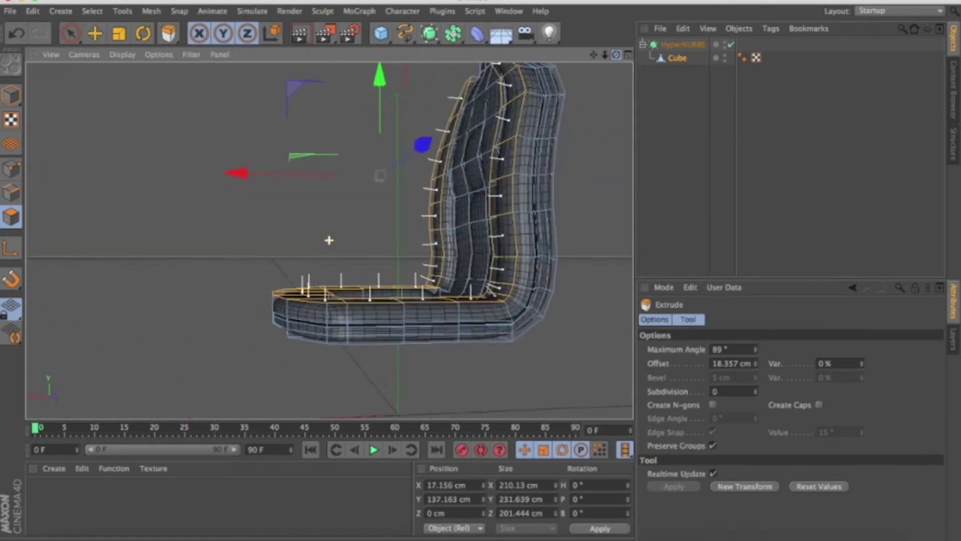
{"action": "left_click_drag", "start_coordinate": [616, 54], "coordinate": [560, 322]}
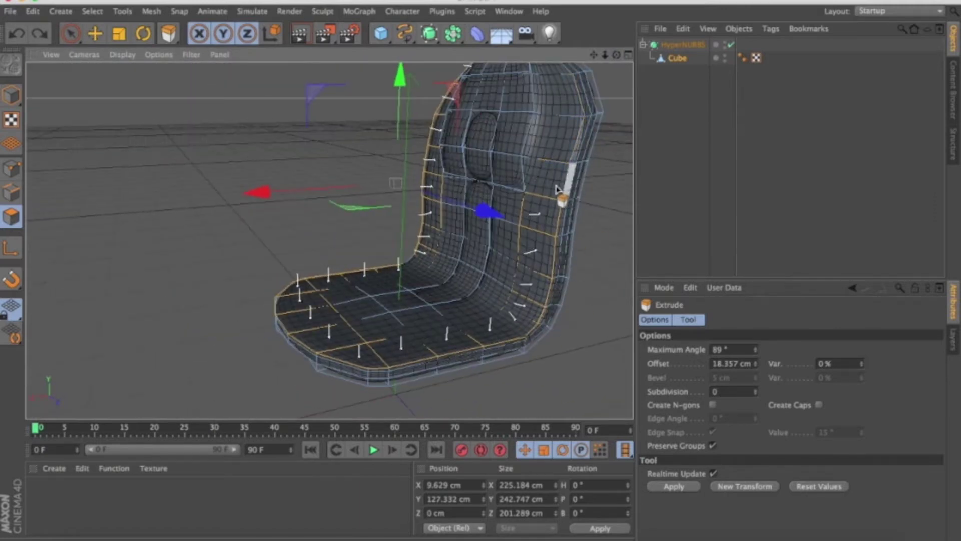
{"action": "left_click_drag", "start_coordinate": [120, 246], "coordinate": [128, 267], "text": "alt"}
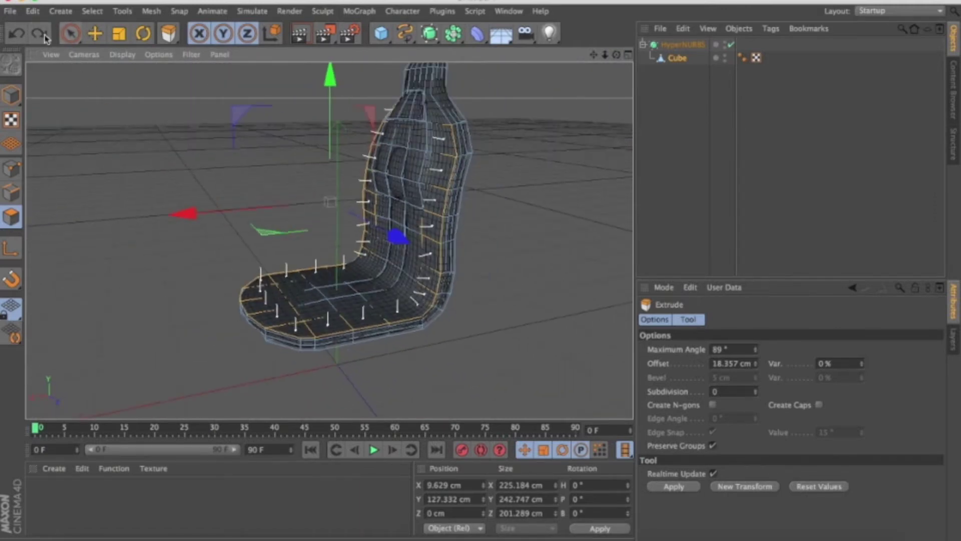
{"action": "left_click_drag", "start_coordinate": [183, 161], "coordinate": [290, 317], "text": "alt"}
{"action": "mouse_move", "coordinate": [444, 318]}
{"action": "left_mouse_down", "text": "alt"}
{"action": "mouse_move", "coordinate": [361, 306]}
{"action": "mouse_move", "coordinate": [330, 342]}
{"action": "mouse_move", "coordinate": [459, 373]}
{"action": "left_mouse_up", "text": "alt"}
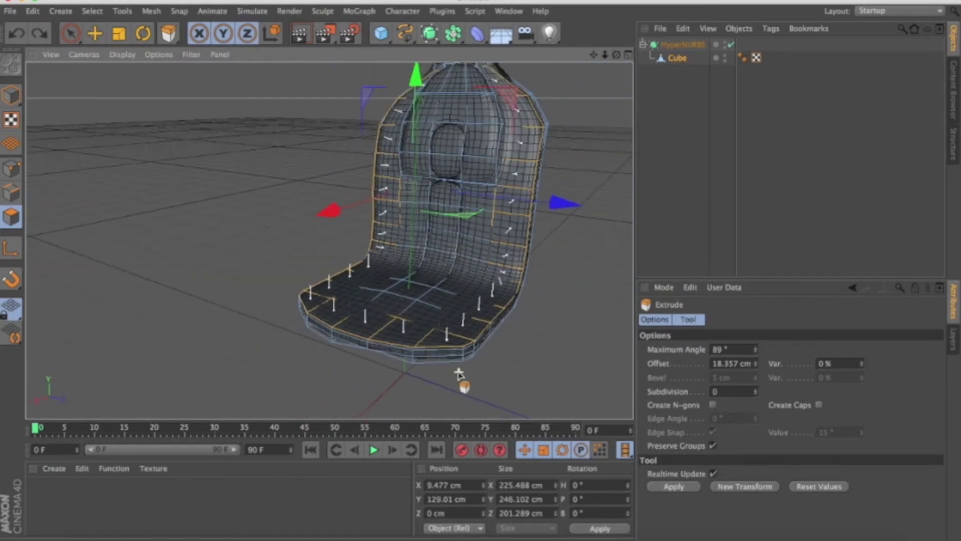
{"action": "left_click_drag", "start_coordinate": [619, 58], "coordinate": [619, 70]}
{"action": "left_click_drag", "start_coordinate": [583, 232], "coordinate": [574, 246], "text": "alt"}
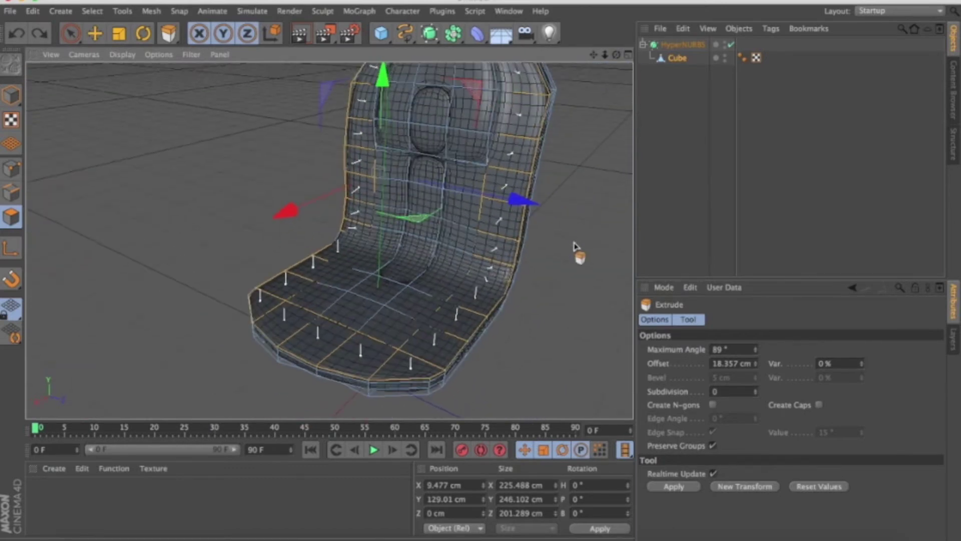
{"action": "left_click_drag", "start_coordinate": [354, 354], "coordinate": [278, 322], "text": "ctrl"}
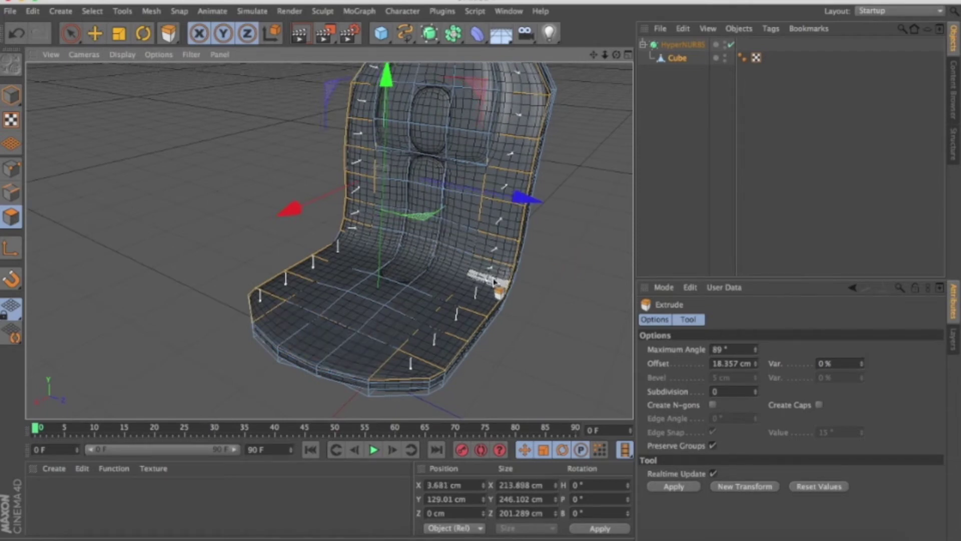
Extrude the selected seat polygons upward by about 7.4 cm.
{"action": "scroll", "coordinate": [494, 282], "scroll_direction": "up", "scroll_amount": 3}
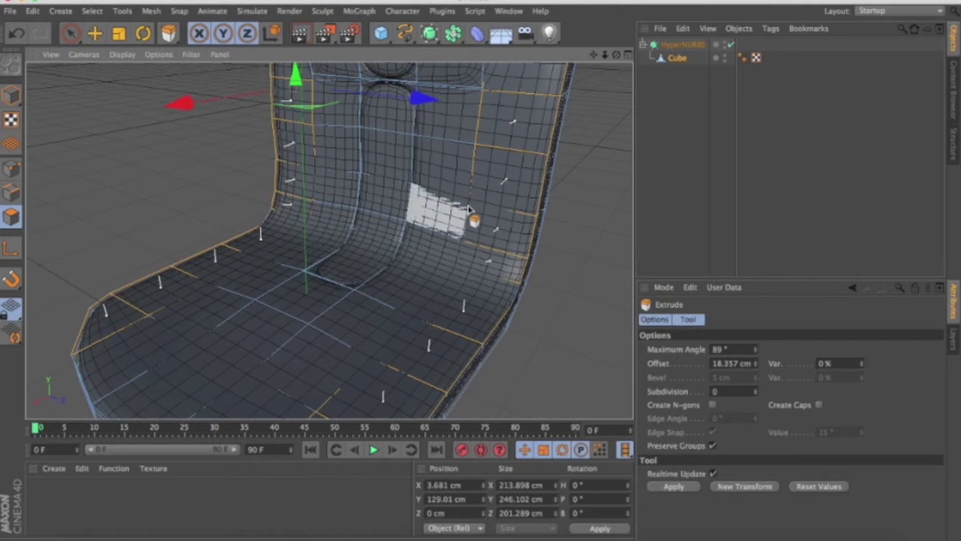
{"action": "mouse_move", "coordinate": [469, 209]}
{"action": "left_mouse_down"}
{"action": "mouse_move", "coordinate": [486, 208]}
{"action": "mouse_move", "coordinate": [466, 209]}
{"action": "left_mouse_up"}
{"action": "left_click_drag", "start_coordinate": [458, 246], "coordinate": [473, 245]}
{"action": "left_click_drag", "start_coordinate": [473, 245], "coordinate": [327, 147], "text": "alt"}
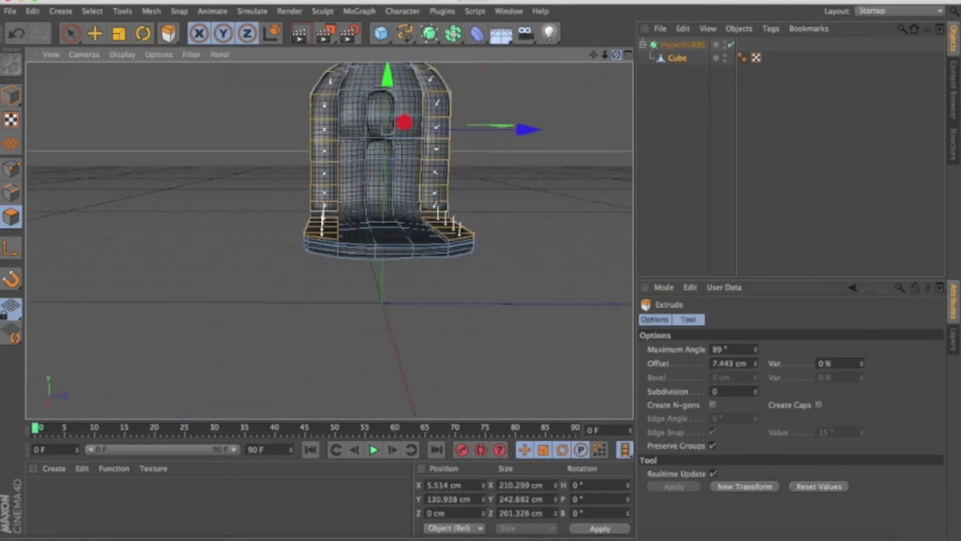
Select a group of seat cushion polygons and extrude them into raised panels and a bump.
{"action": "left_click", "coordinate": [233, 263]}
{"action": "left_click_drag", "start_coordinate": [226, 264], "coordinate": [235, 248], "text": "alt"}
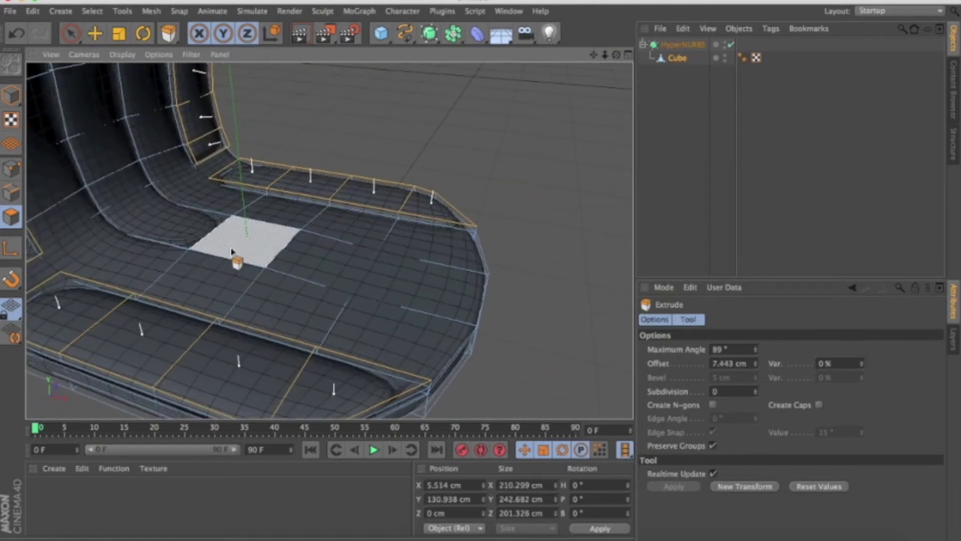
{"action": "left_click", "coordinate": [247, 235], "text": "shift"}
{"action": "left_click", "coordinate": [135, 263], "text": "shift"}
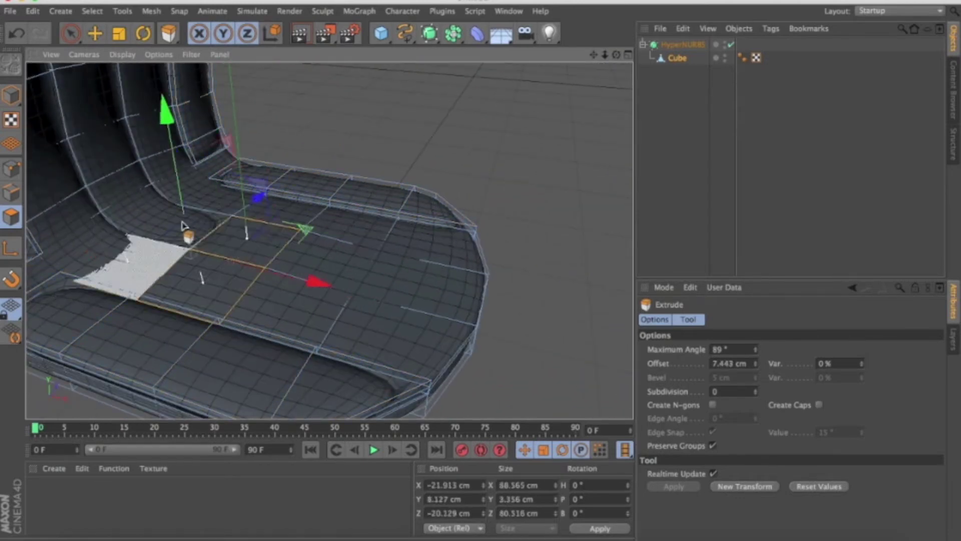
{"action": "left_click", "coordinate": [220, 193], "text": "shift"}
{"action": "left_click", "coordinate": [281, 208], "text": "shift"}
{"action": "left_click", "coordinate": [336, 230], "text": "shift"}
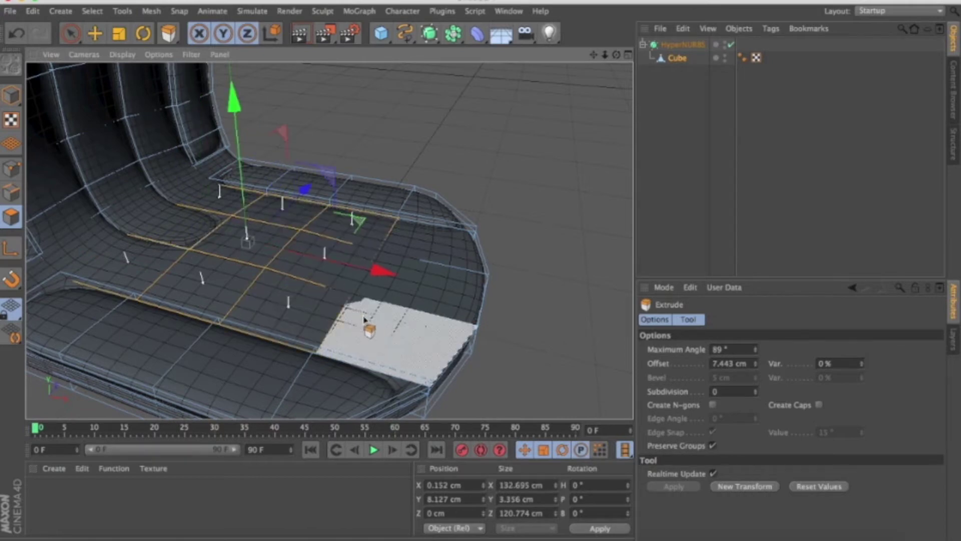
{"action": "left_click", "coordinate": [373, 320], "text": "shift"}
{"action": "left_click_drag", "start_coordinate": [515, 167], "coordinate": [535, 167]}
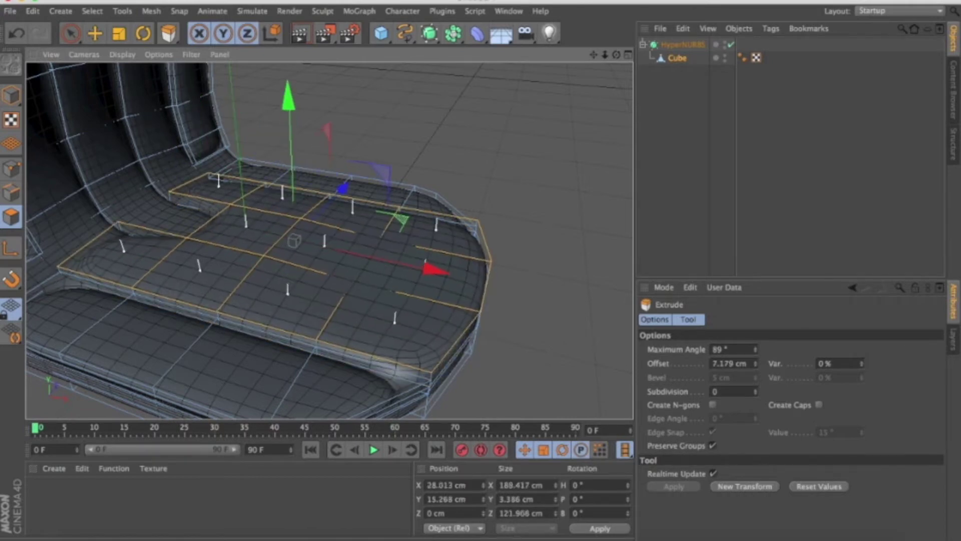
{"action": "left_click_drag", "start_coordinate": [170, 220], "coordinate": [173, 198]}
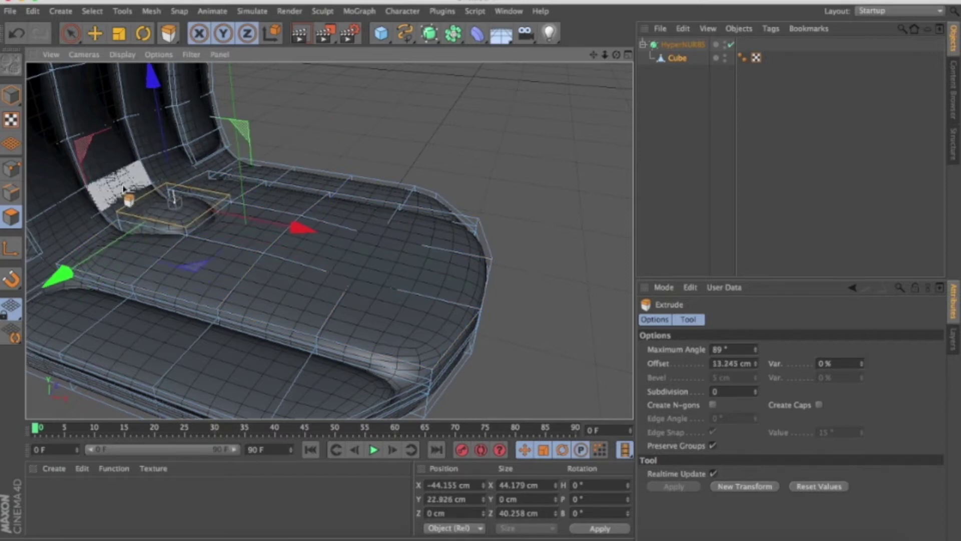
Extrude several lower backrest polygons slightly into small bumps.
{"action": "left_click", "coordinate": [112, 150]}
{"action": "left_click_drag", "start_coordinate": [113, 151], "coordinate": [307, 142]}
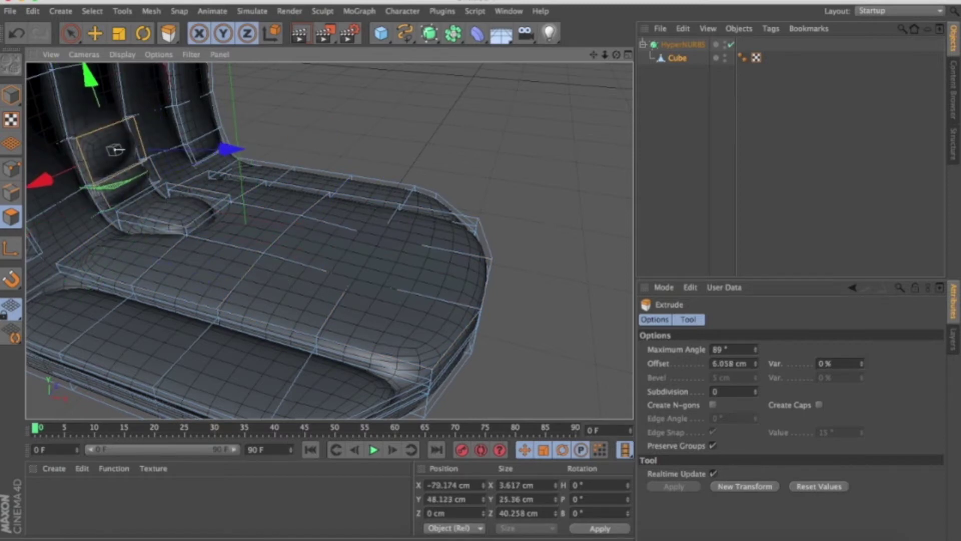
{"action": "left_click_drag", "start_coordinate": [115, 149], "coordinate": [397, 251], "text": "alt"}
{"action": "scroll", "coordinate": [286, 161], "scroll_direction": "up", "scroll_amount": 3}
{"action": "left_click", "coordinate": [256, 262]}
{"action": "mouse_move", "coordinate": [255, 261]}
{"action": "left_mouse_down"}
{"action": "mouse_move", "coordinate": [242, 216]}
{"action": "mouse_move", "coordinate": [332, 160]}
{"action": "mouse_move", "coordinate": [335, 226]}
{"action": "left_mouse_up"}
{"action": "scroll", "coordinate": [335, 226], "scroll_direction": "down", "scroll_amount": 3}
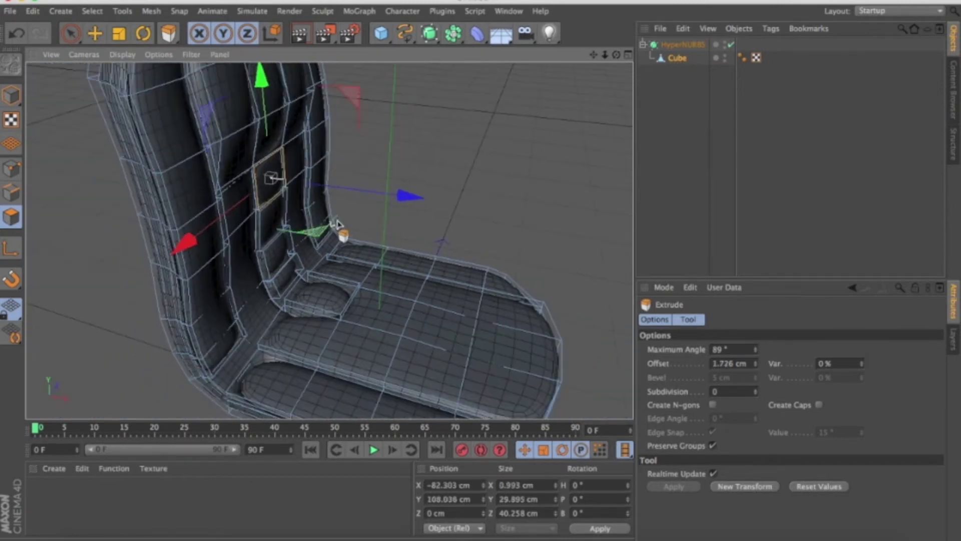
{"action": "left_click", "coordinate": [300, 131]}
{"action": "scroll", "coordinate": [300, 112], "scroll_direction": "up", "scroll_amount": 3}
Orbit around the seat and render a smoothed preview with Ctrl+R.
{"action": "mouse_move", "coordinate": [232, 180]}
{"action": "left_mouse_down", "text": "alt"}
{"action": "mouse_move", "coordinate": [201, 95]}
{"action": "mouse_move", "coordinate": [490, 253]}
{"action": "left_mouse_up", "text": "alt"}
{"action": "scroll", "coordinate": [490, 253], "scroll_direction": "down", "scroll_amount": 2}
{"action": "left_click_drag", "start_coordinate": [616, 54], "coordinate": [571, 70]}
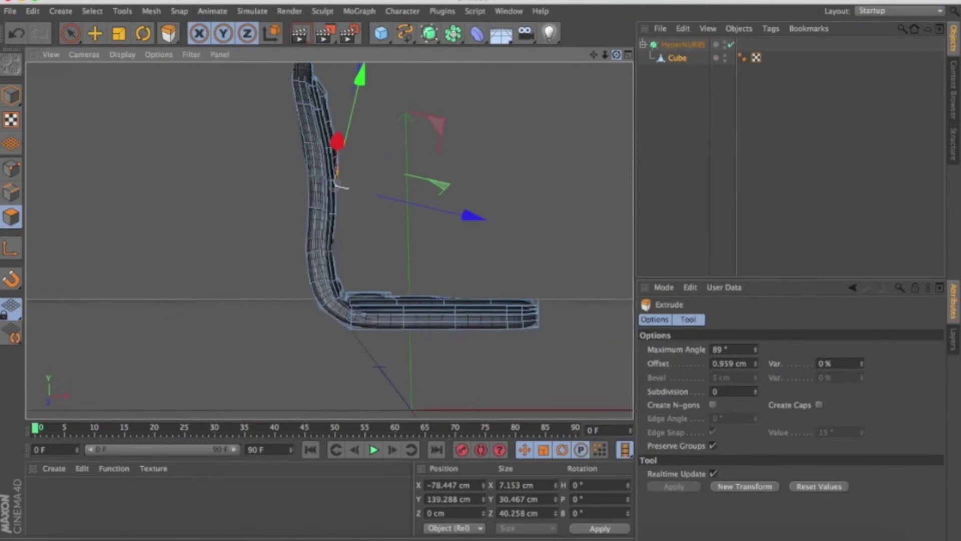
{"action": "left_click_drag", "start_coordinate": [331, 177], "coordinate": [386, 338], "text": "alt"}
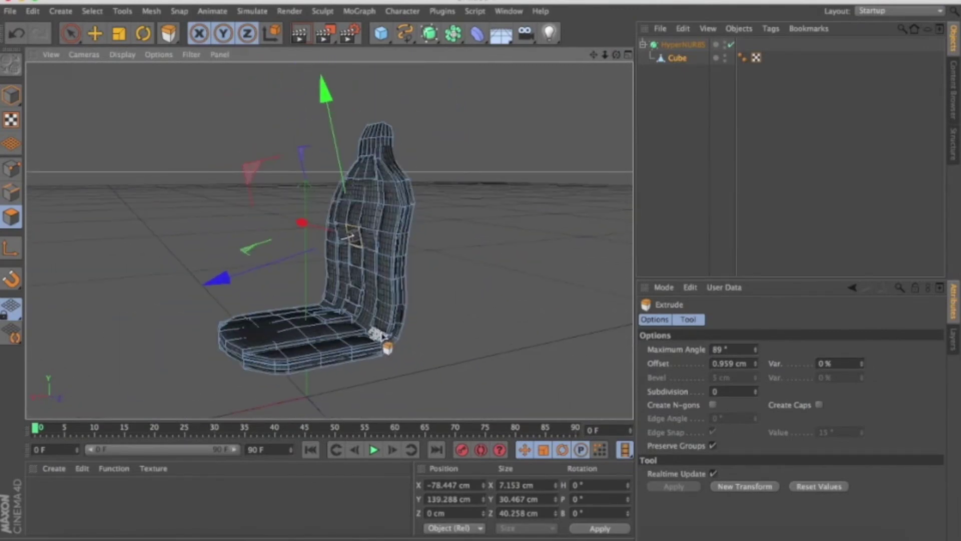
{"action": "key", "text": "ctrl+r"}
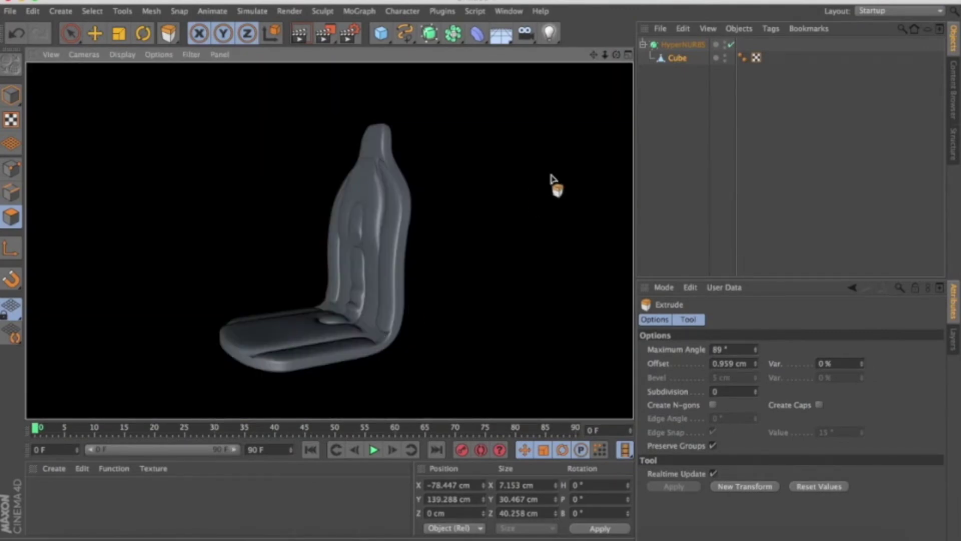
{"action": "left_click_drag", "start_coordinate": [617, 55], "coordinate": [590, 63]}
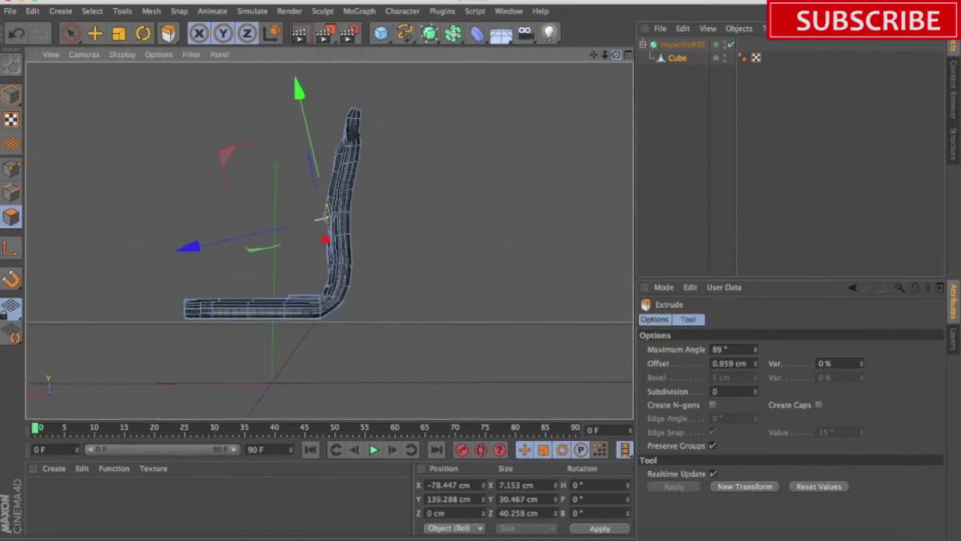
{"action": "scroll", "coordinate": [366, 313], "scroll_direction": "up", "scroll_amount": 5}
{"action": "scroll", "coordinate": [324, 254], "scroll_direction": "down", "scroll_amount": 3}
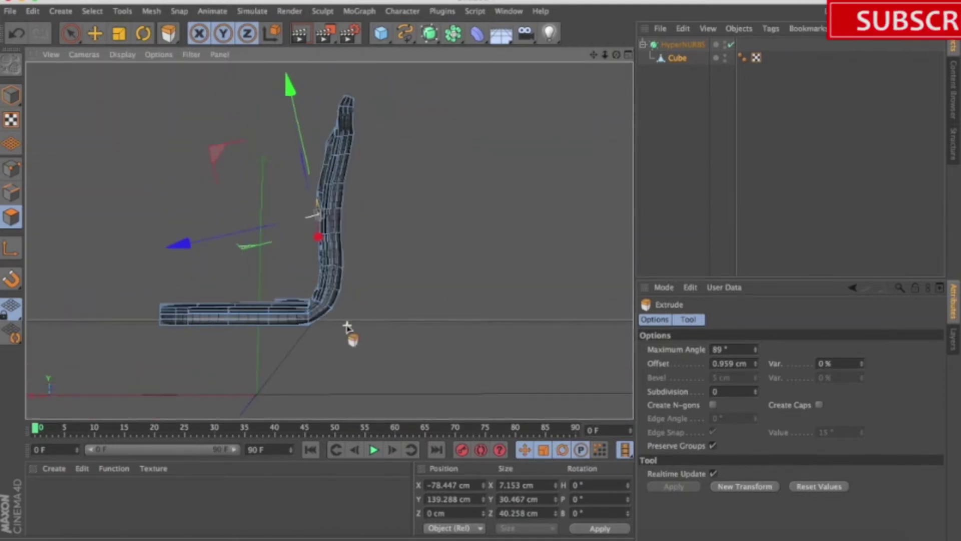
Outline the upright back section with Polygon Selection to select its polygons.
{"action": "left_click", "coordinate": [70, 33]}
{"action": "mouse_move", "coordinate": [70, 34]}
{"action": "left_mouse_down"}
{"action": "mouse_move", "coordinate": [102, 75]}
{"action": "mouse_move", "coordinate": [112, 124]}
{"action": "left_mouse_up"}
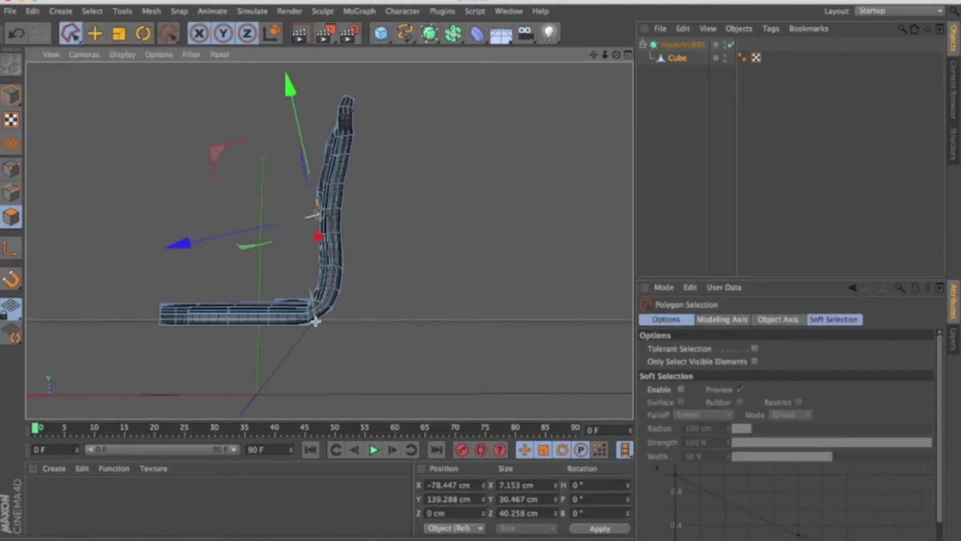
{"action": "left_click", "coordinate": [343, 334]}
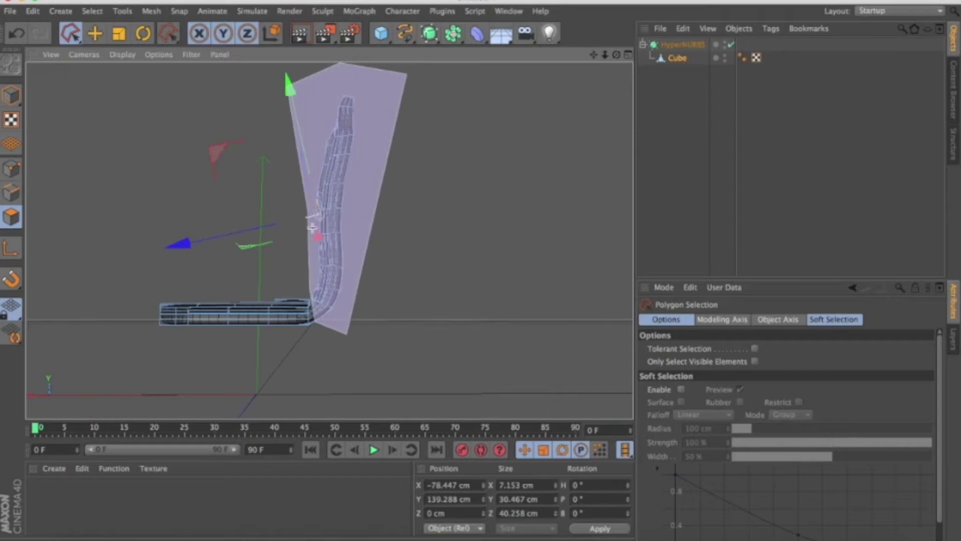
{"action": "left_click_drag", "start_coordinate": [311, 287], "coordinate": [311, 295]}
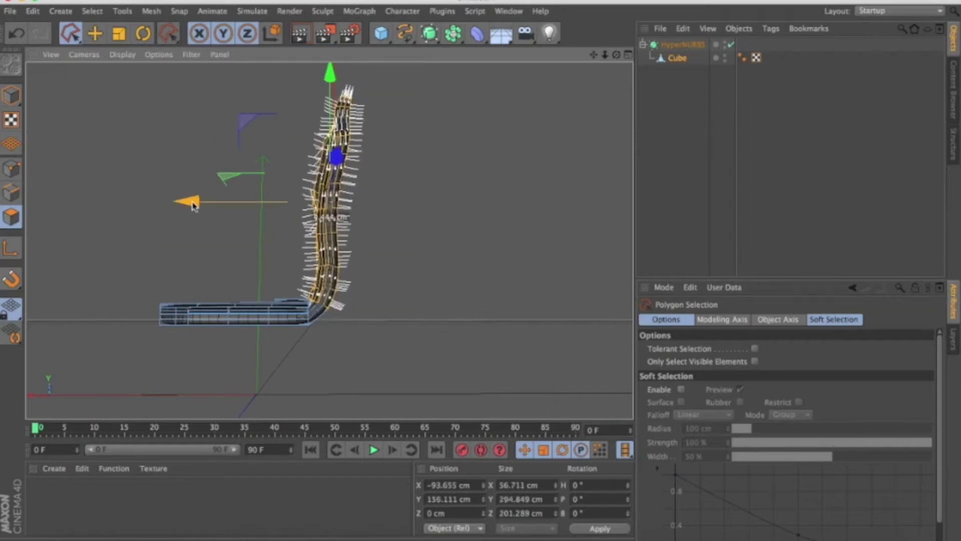
Raise the back polygons about 30 cm, shift them 6.5 cm along X, then lower slightly.
{"action": "left_click_drag", "start_coordinate": [195, 205], "coordinate": [195, 185]}
{"action": "left_click_drag", "start_coordinate": [616, 55], "coordinate": [591, 58]}
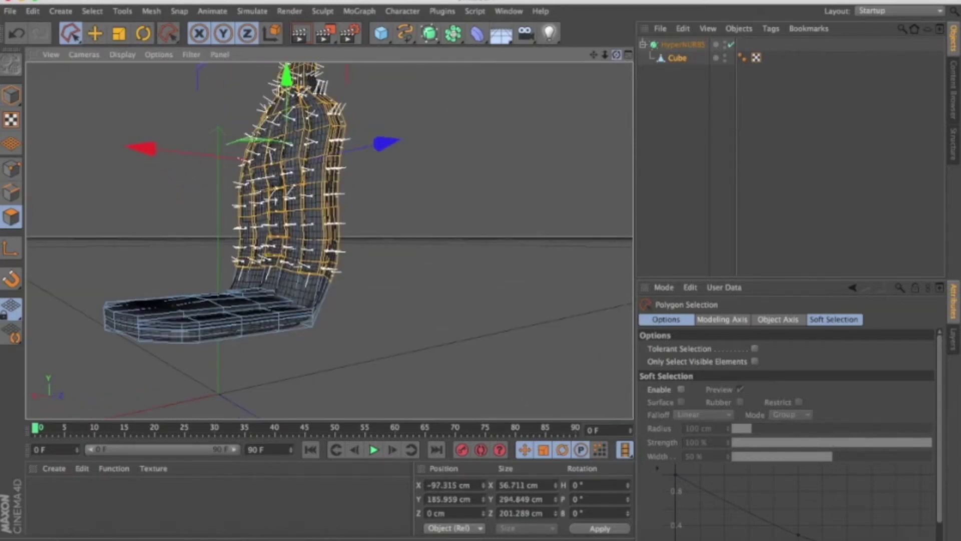
{"action": "left_click_drag", "start_coordinate": [148, 153], "coordinate": [142, 173]}
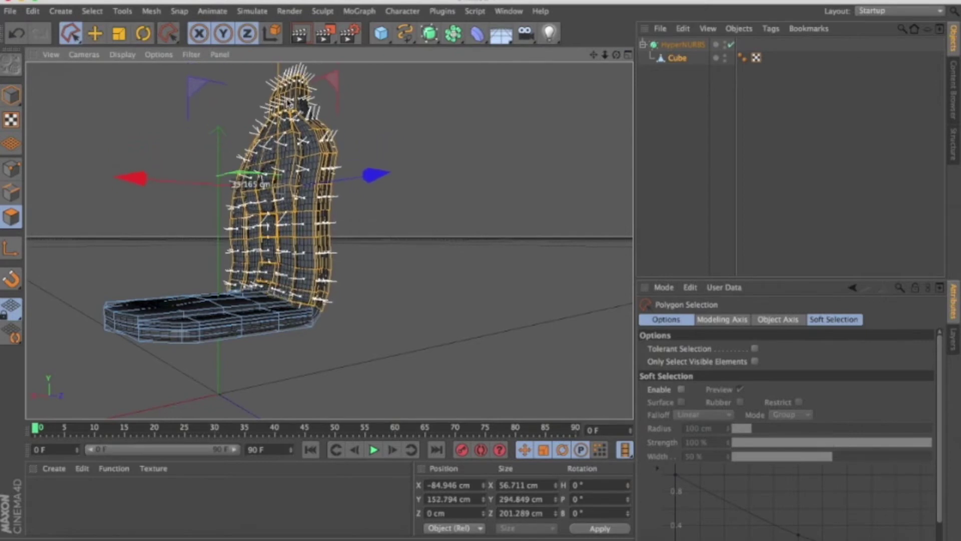
{"action": "left_click_drag", "start_coordinate": [617, 54], "coordinate": [596, 56]}
{"action": "scroll", "coordinate": [330, 200], "scroll_direction": "up", "scroll_amount": 3}
{"action": "left_click_drag", "start_coordinate": [222, 103], "coordinate": [206, 103]}
{"action": "left_click_drag", "start_coordinate": [616, 56], "coordinate": [596, 56]}
{"action": "left_click_drag", "start_coordinate": [291, 81], "coordinate": [290, 89]}
{"action": "left_click_drag", "start_coordinate": [616, 55], "coordinate": [613, 56]}
{"action": "mouse_move", "coordinate": [329, 240]}
{"action": "left_mouse_down", "text": "alt"}
{"action": "mouse_move", "coordinate": [466, 232]}
{"action": "mouse_move", "coordinate": [568, 94]}
{"action": "left_mouse_up", "text": "alt"}
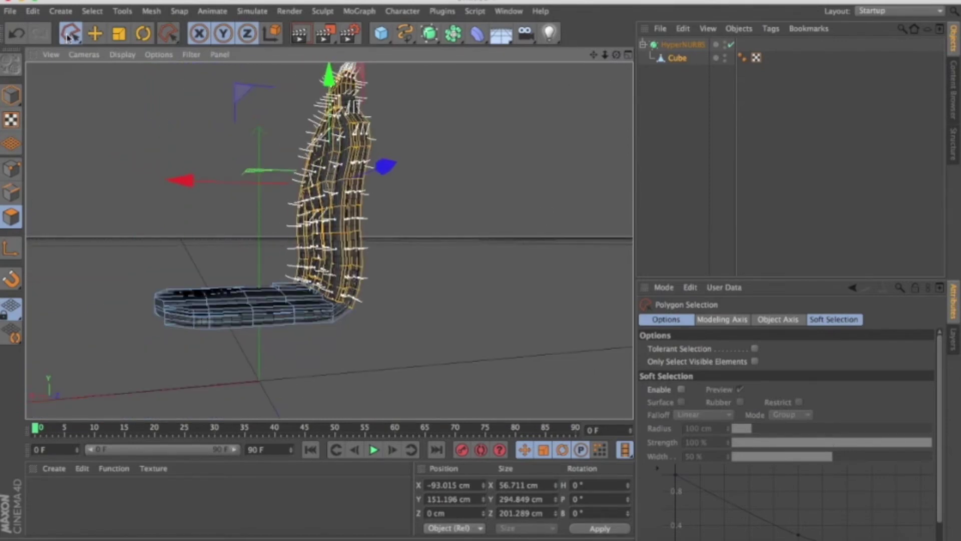
Switch to Live Selection, clearing the polygon selection.
{"action": "left_click_drag", "start_coordinate": [68, 38], "coordinate": [128, 46]}
{"action": "left_click", "coordinate": [100, 150]}
{"action": "left_click_drag", "start_coordinate": [616, 54], "coordinate": [616, 54]}
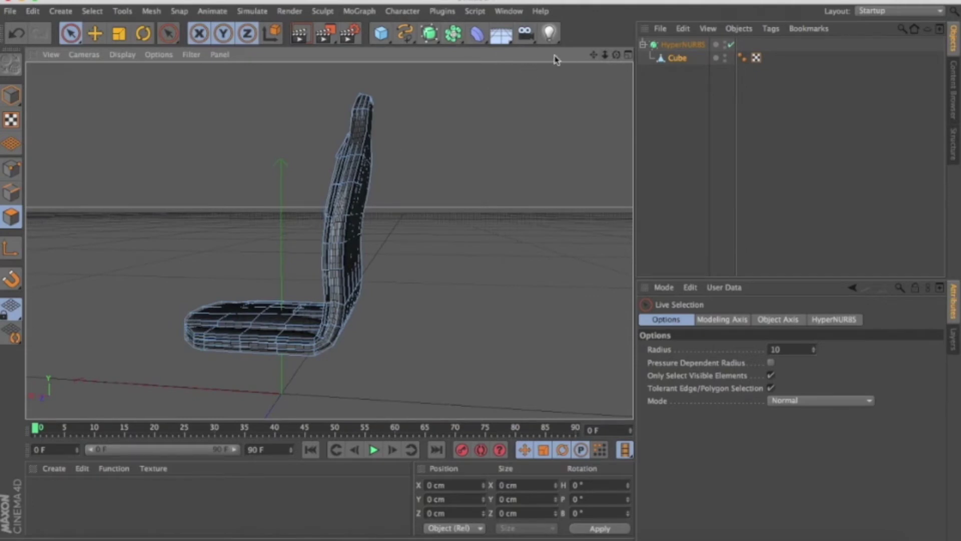
Add a Circle spline to the scene.
{"action": "left_click", "coordinate": [384, 36]}
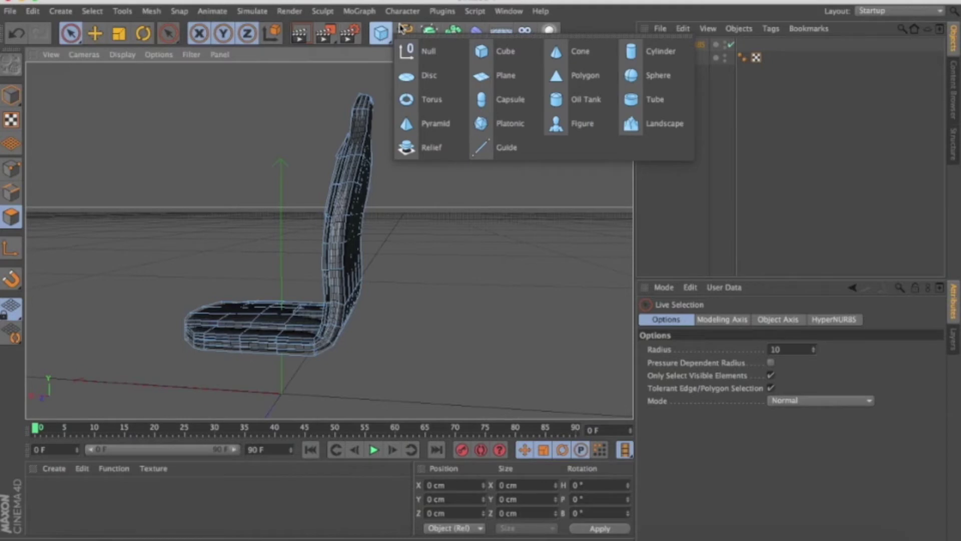
{"action": "left_click", "coordinate": [405, 33]}
{"action": "left_click", "coordinate": [405, 33]}
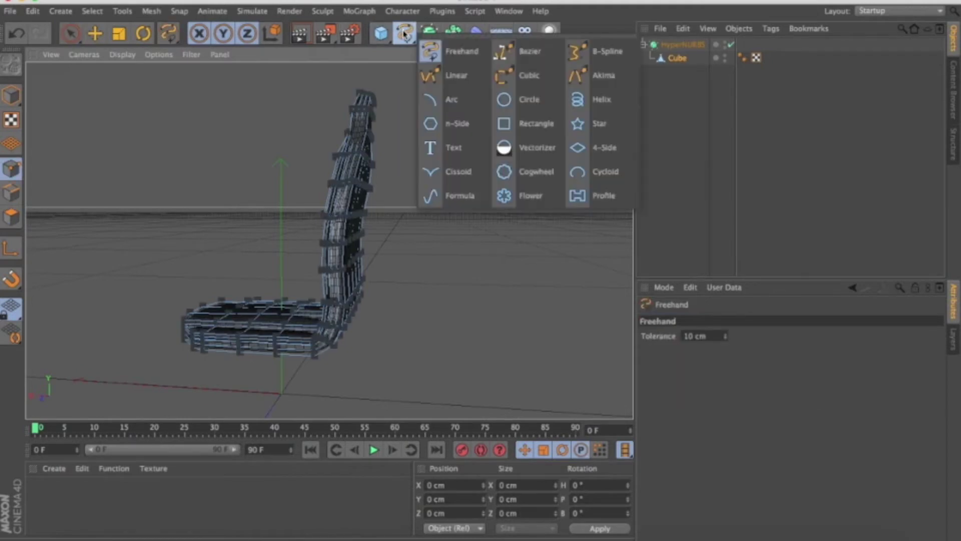
{"action": "left_click", "coordinate": [523, 101]}
Set the circle's Plane to XZ so it lies flat.
{"action": "left_click_drag", "start_coordinate": [616, 54], "coordinate": [617, 56]}
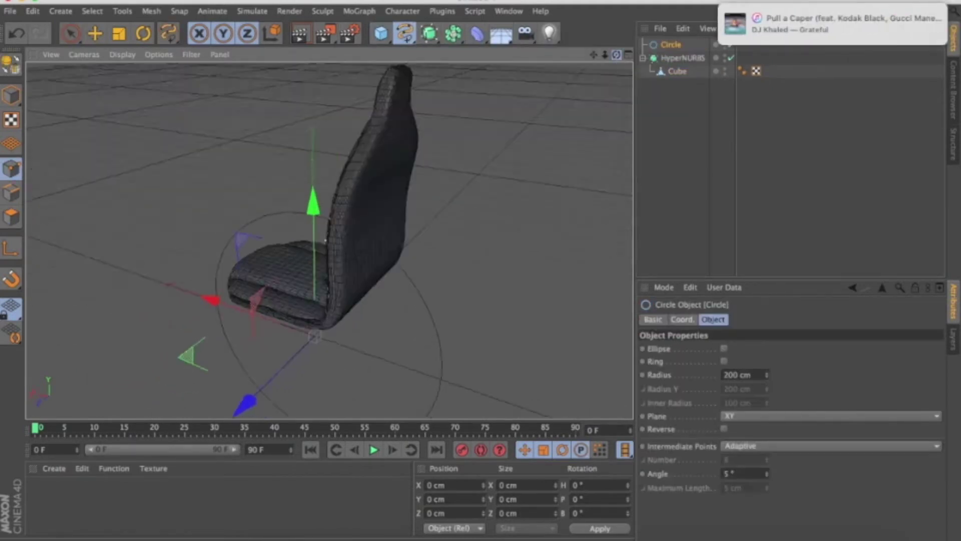
{"action": "left_click", "coordinate": [736, 416]}
{"action": "left_click", "coordinate": [736, 433]}
{"action": "left_click", "coordinate": [744, 416]}
{"action": "left_click", "coordinate": [729, 457]}
Scale the circle down to a tiny ring and show all four views.
{"action": "left_click_drag", "start_coordinate": [616, 54], "coordinate": [253, 360]}
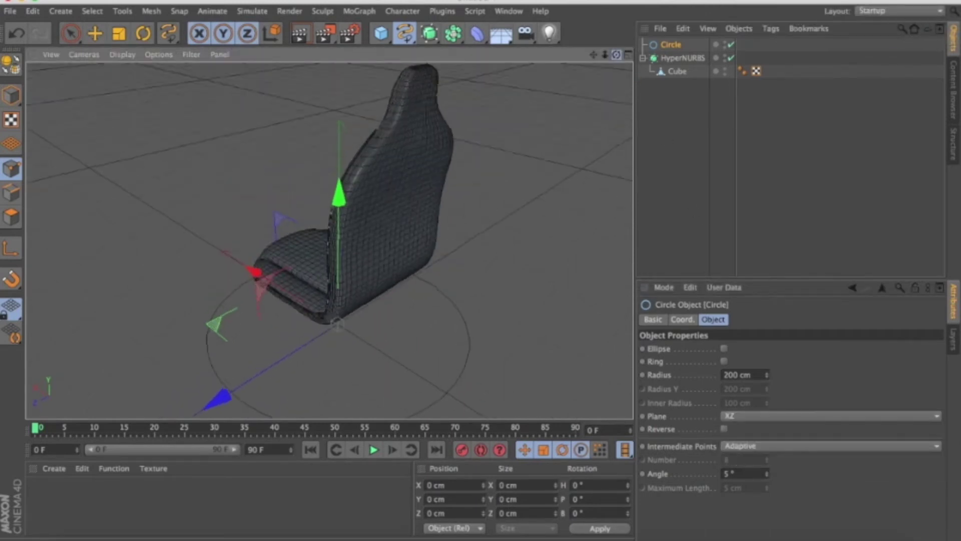
{"action": "left_click", "coordinate": [119, 34]}
{"action": "mouse_move", "coordinate": [457, 206]}
{"action": "left_mouse_down"}
{"action": "mouse_move", "coordinate": [301, 350]}
{"action": "mouse_move", "coordinate": [235, 356]}
{"action": "left_mouse_up"}
{"action": "middle_click", "coordinate": [624, 67]}
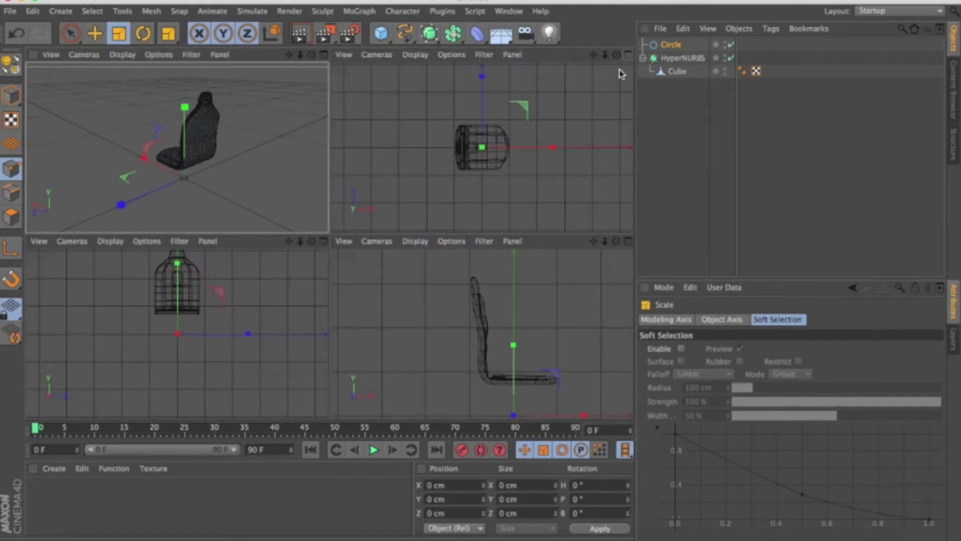
In the top view, move the circle about 62.583 cm right and 13 cm onto the seat's back edge.
{"action": "left_click", "coordinate": [628, 57]}
{"action": "scroll", "coordinate": [361, 261], "scroll_direction": "up", "scroll_amount": 3}
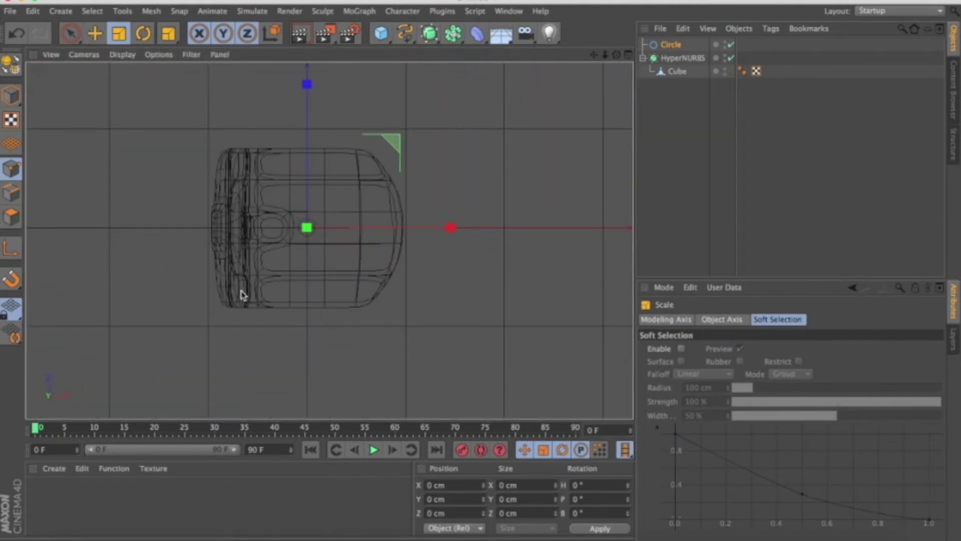
{"action": "left_click", "coordinate": [71, 34]}
{"action": "left_click_drag", "start_coordinate": [307, 105], "coordinate": [307, 33]}
{"action": "left_click_drag", "start_coordinate": [448, 155], "coordinate": [474, 142]}
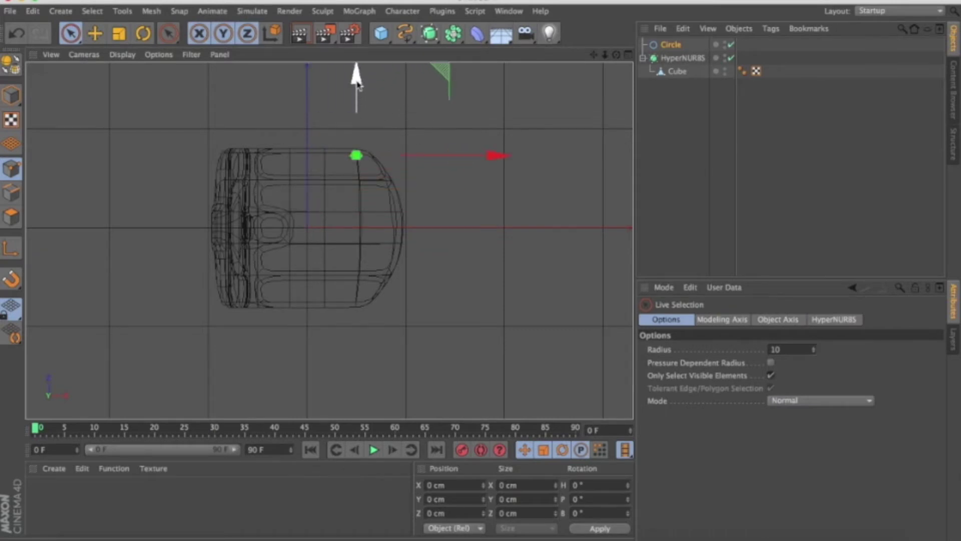
{"action": "scroll", "coordinate": [357, 80], "scroll_direction": "down", "scroll_amount": 2}
{"action": "scroll", "coordinate": [356, 75], "scroll_direction": "up", "scroll_amount": 3}
{"action": "left_click_drag", "start_coordinate": [356, 75], "coordinate": [357, 72]}
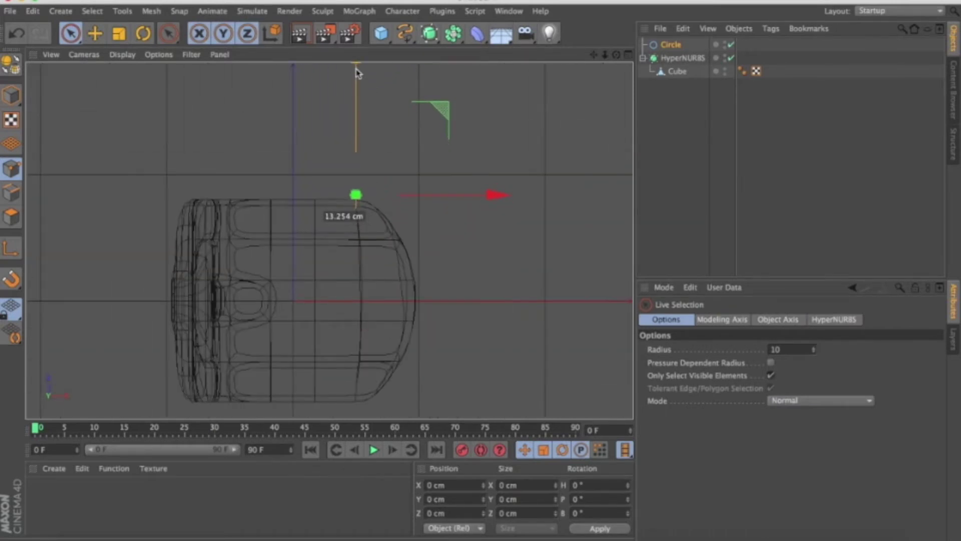
{"action": "scroll", "coordinate": [339, 190], "scroll_direction": "up", "scroll_amount": 2}
{"action": "scroll", "coordinate": [339, 194], "scroll_direction": "up", "scroll_amount": 2}
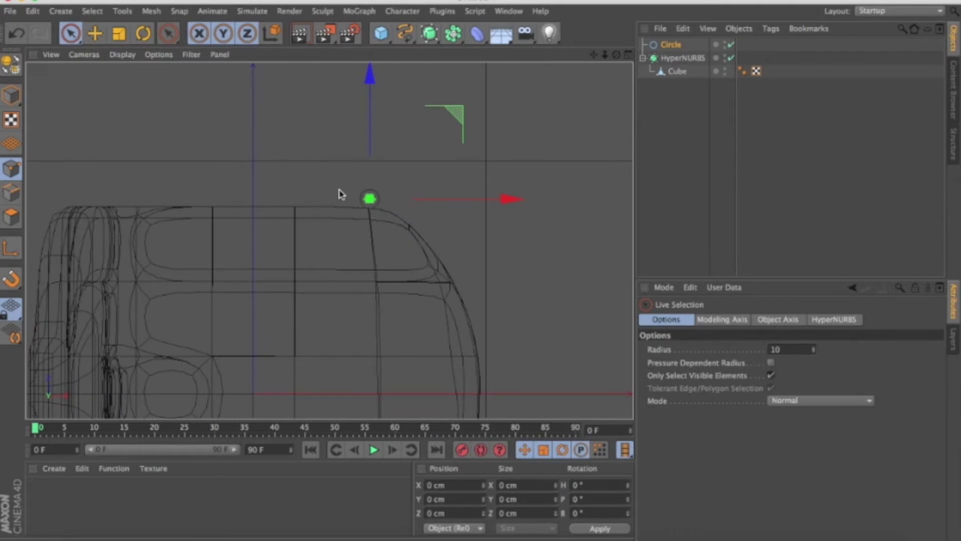
{"action": "left_click", "coordinate": [629, 55]}
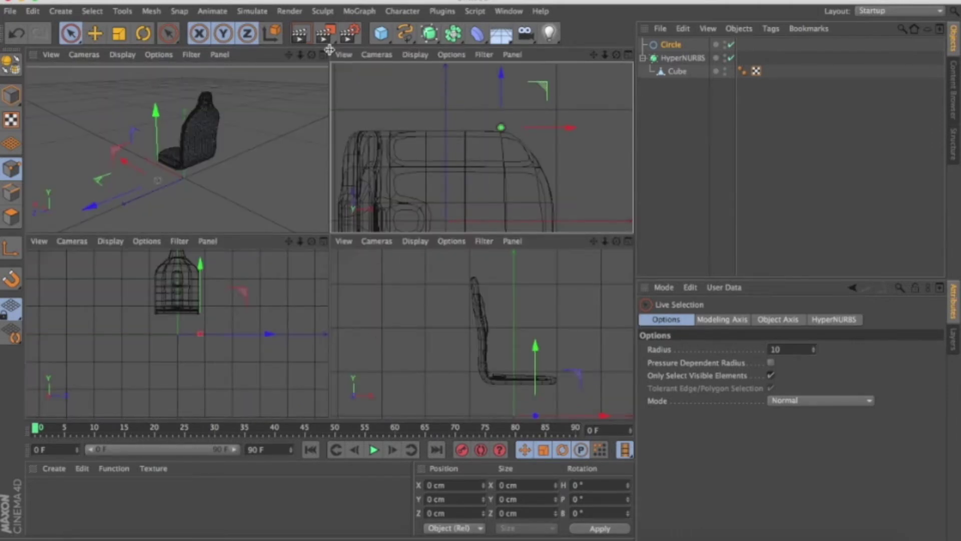
Ctrl-drag a copy, Circle.1, about 139 cm up the Y axis in perspective.
{"action": "left_click_drag", "start_coordinate": [311, 54], "coordinate": [177, 146]}
{"action": "left_click_drag", "start_coordinate": [131, 223], "coordinate": [143, 183]}
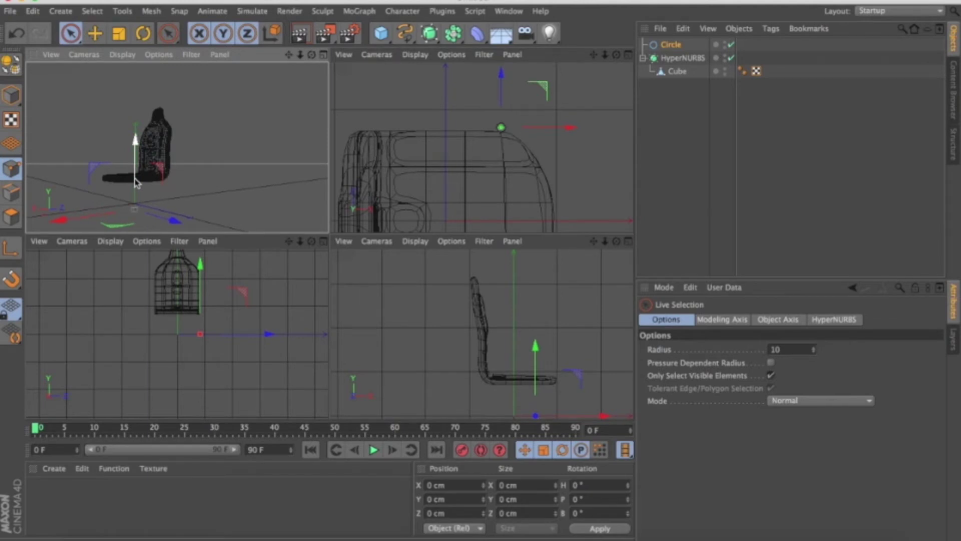
{"action": "left_click_drag", "start_coordinate": [135, 182], "coordinate": [136, 145], "text": "ctrl"}
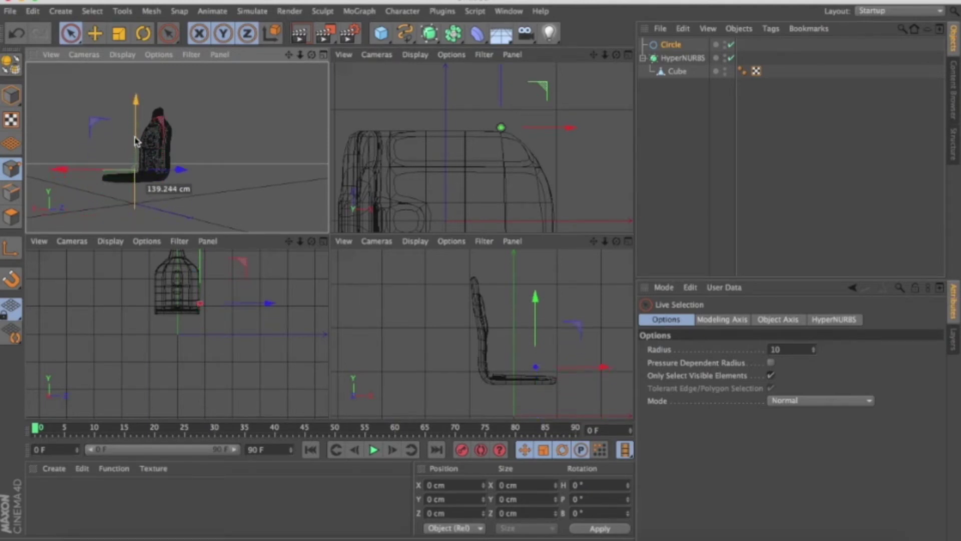
{"action": "mouse_move", "coordinate": [452, 33]}
{"action": "left_mouse_down"}
{"action": "mouse_move", "coordinate": [428, 40]}
{"action": "mouse_move", "coordinate": [491, 99]}
{"action": "left_mouse_up"}
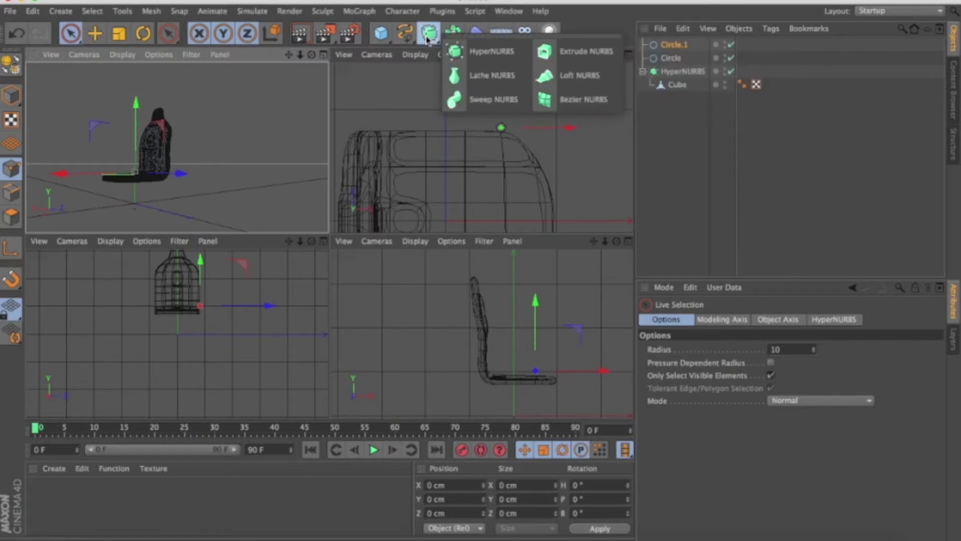
Drag Circle and Circle.1 into the Sweep NURBS as its children.
{"action": "left_click", "coordinate": [676, 59]}
{"action": "left_click", "coordinate": [673, 71], "text": "shift"}
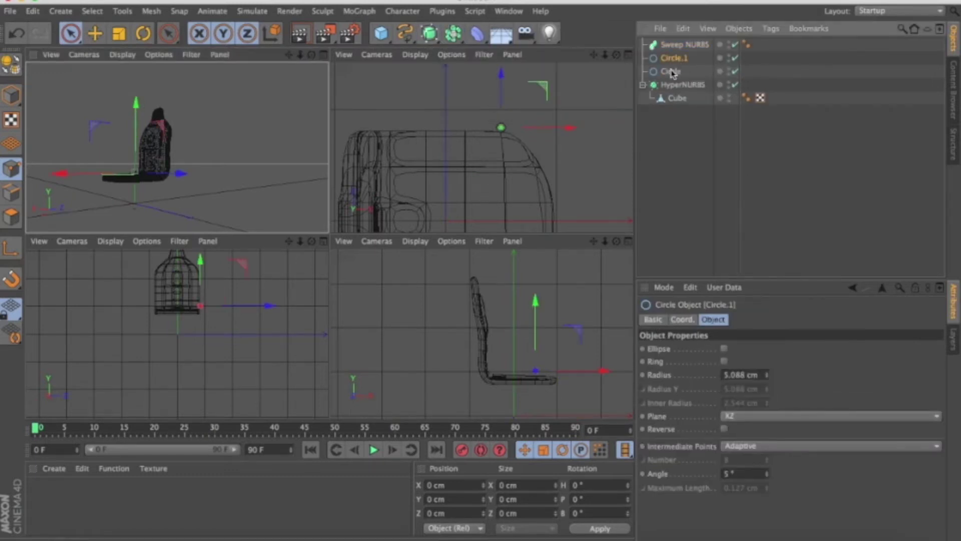
{"action": "left_click_drag", "start_coordinate": [672, 46], "coordinate": [680, 60]}
{"action": "left_click", "coordinate": [681, 61]}
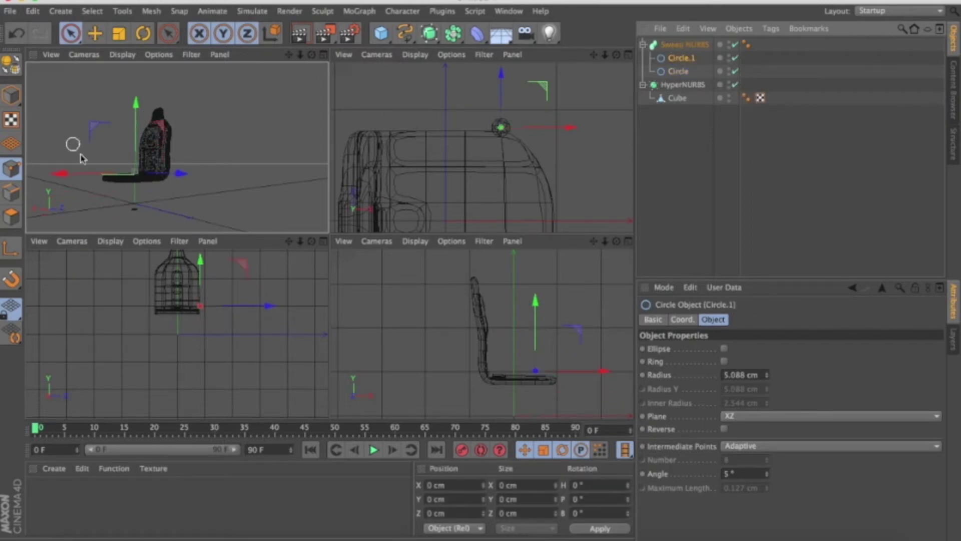
{"action": "scroll", "coordinate": [111, 175], "scroll_direction": "up", "scroll_amount": 3}
{"action": "left_click", "coordinate": [324, 54]}
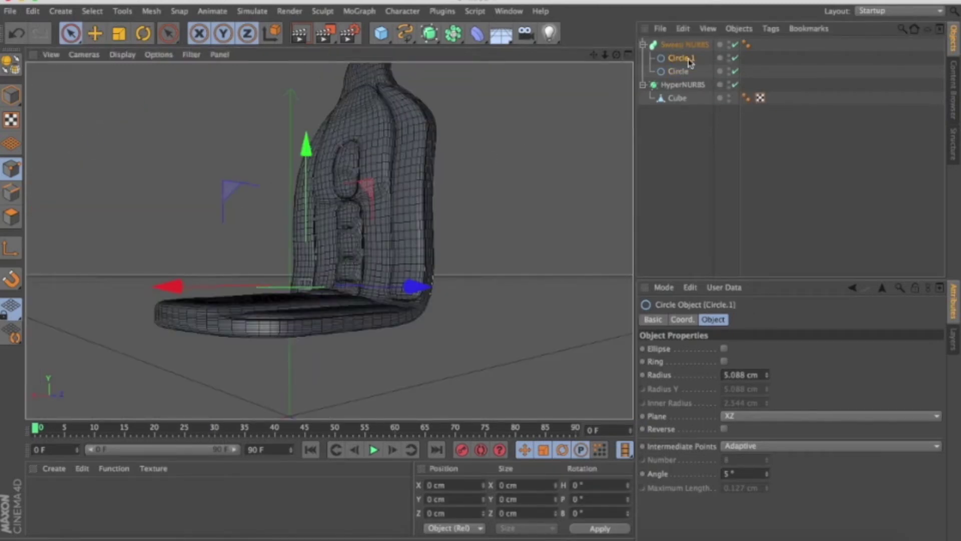
{"action": "left_click_drag", "start_coordinate": [618, 55], "coordinate": [680, 62]}
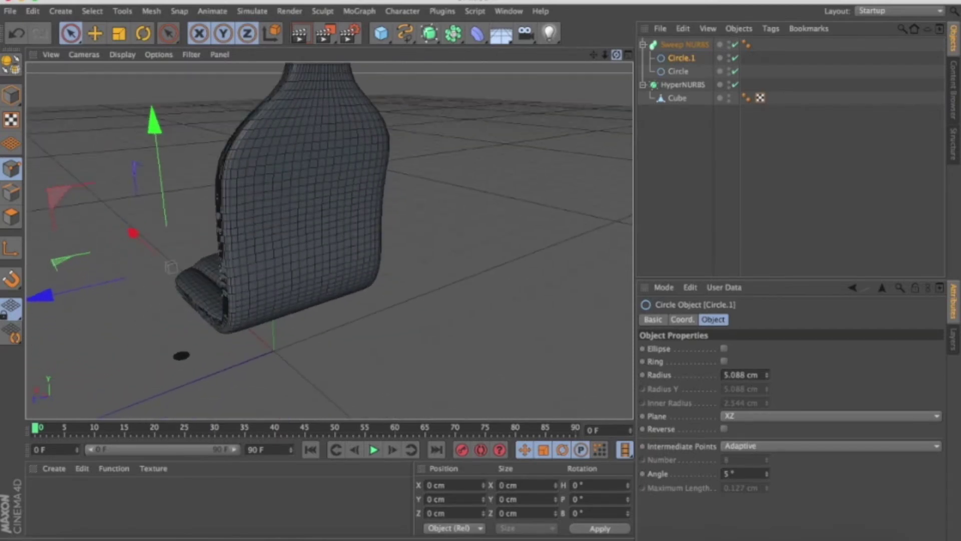
{"action": "left_click", "coordinate": [683, 44]}
{"action": "left_click", "coordinate": [678, 71]}
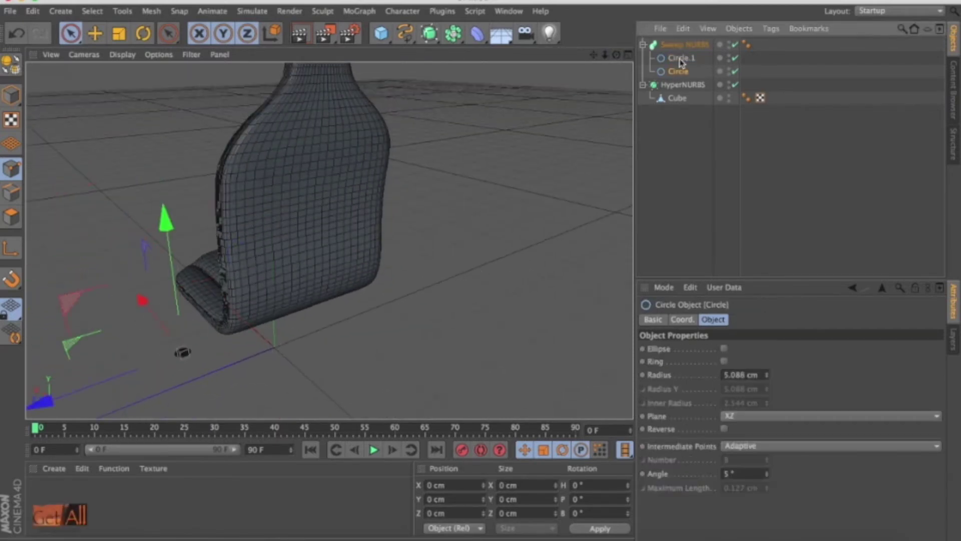
Delete the Sweep NURBS, undoing an accidentally added HyperNURBS.
{"action": "left_click", "coordinate": [679, 71]}
{"action": "key", "text": "Delete"}
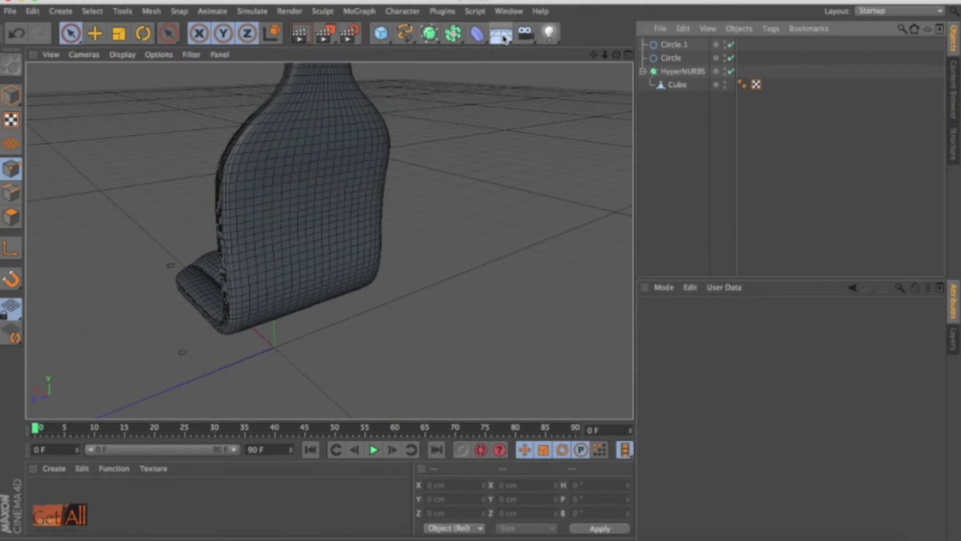
{"action": "left_click", "coordinate": [431, 35]}
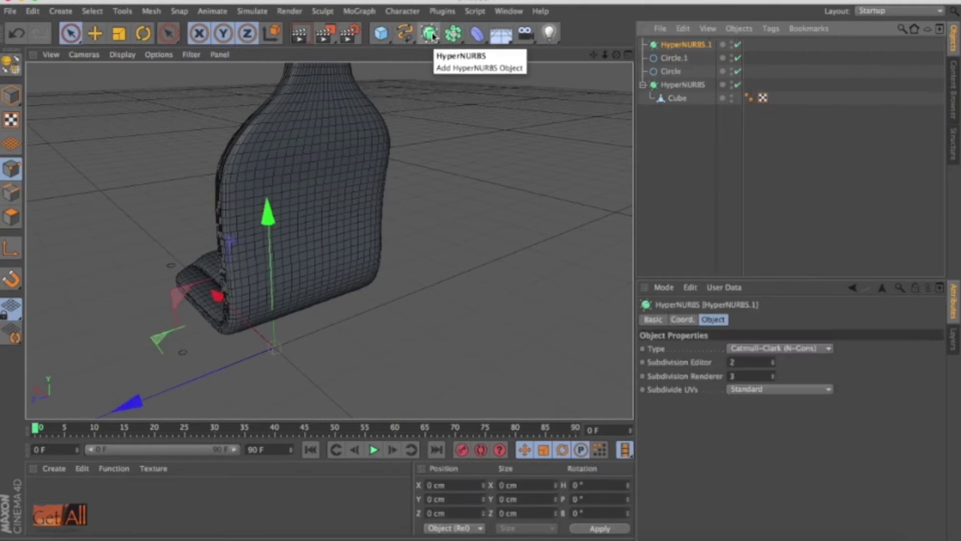
{"action": "key", "text": "ctrl+z"}
Add a Loft NURBS and put both circles inside it to form an upright tube.
{"action": "left_click", "coordinate": [430, 33]}
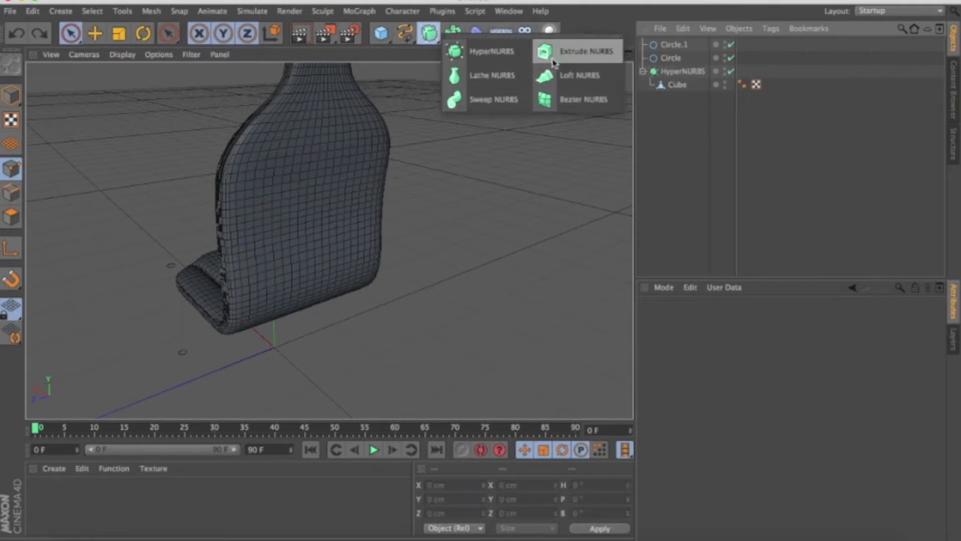
{"action": "left_click", "coordinate": [579, 75]}
{"action": "left_click", "coordinate": [678, 71]}
{"action": "left_click_drag", "start_coordinate": [676, 59], "coordinate": [674, 48]}
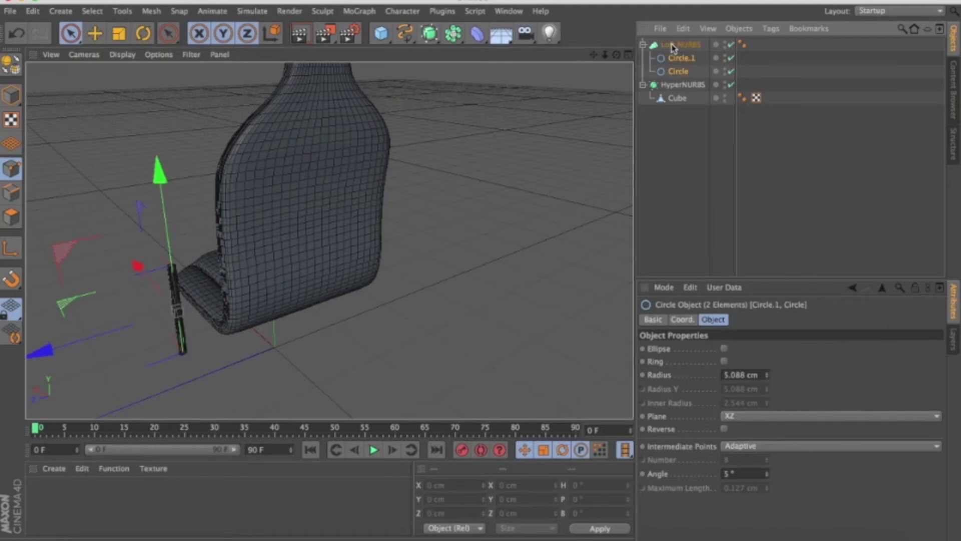
{"action": "scroll", "coordinate": [161, 279], "scroll_direction": "up", "scroll_amount": 5}
{"action": "scroll", "coordinate": [151, 286], "scroll_direction": "up", "scroll_amount": 3}
{"action": "scroll", "coordinate": [183, 226], "scroll_direction": "up", "scroll_amount": 3}
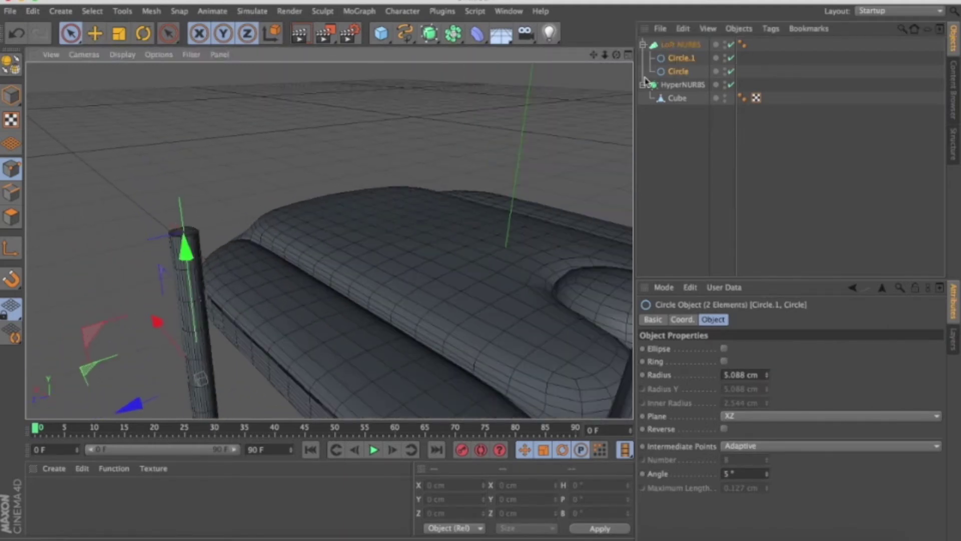
{"action": "mouse_move", "coordinate": [616, 55]}
{"action": "left_mouse_down"}
{"action": "mouse_move", "coordinate": [581, 65]}
{"action": "mouse_move", "coordinate": [600, 81]}
{"action": "left_mouse_up"}
{"action": "left_click", "coordinate": [686, 58]}
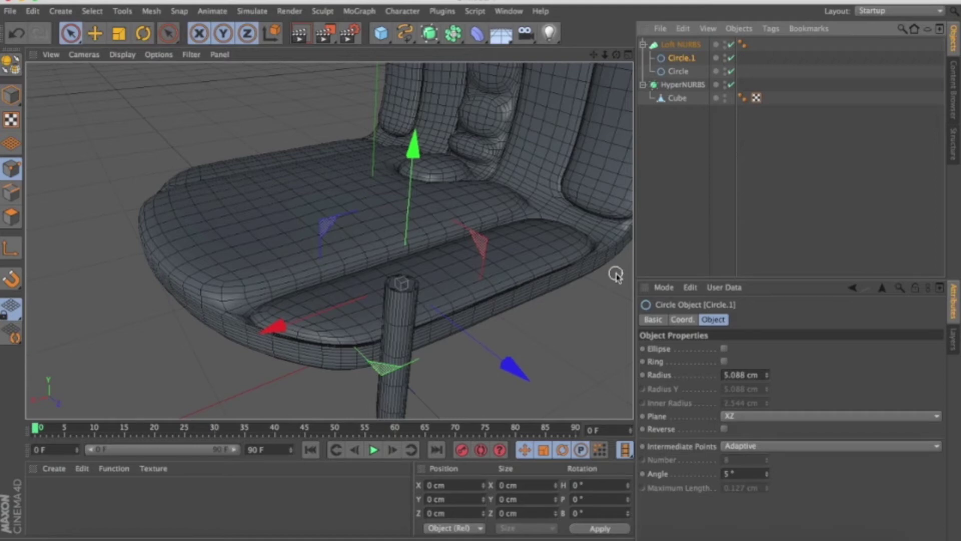
Reorder the loft circles, raise Circle.2, and tilt the top circle to start the bend.
{"action": "left_click_drag", "start_coordinate": [680, 75], "coordinate": [680, 53]}
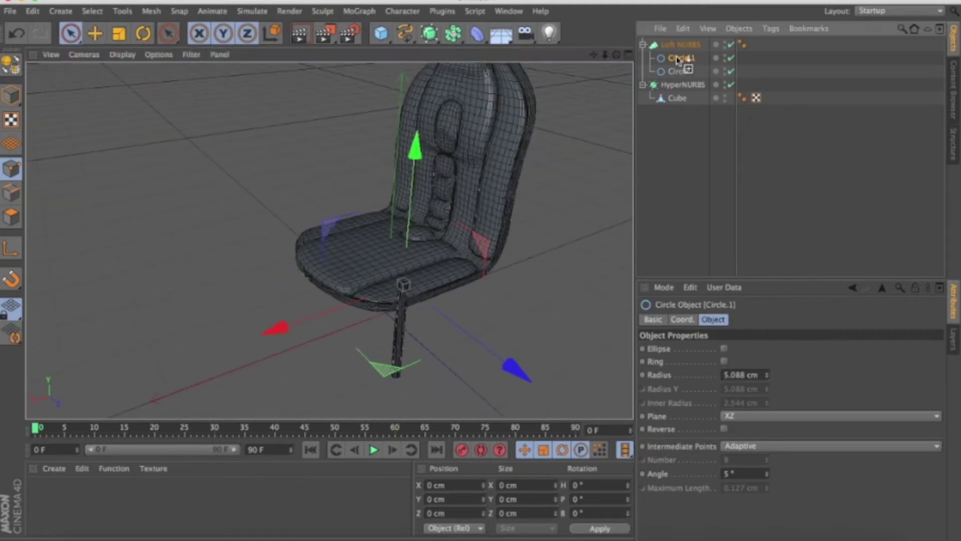
{"action": "left_click_drag", "start_coordinate": [416, 150], "coordinate": [415, 135]}
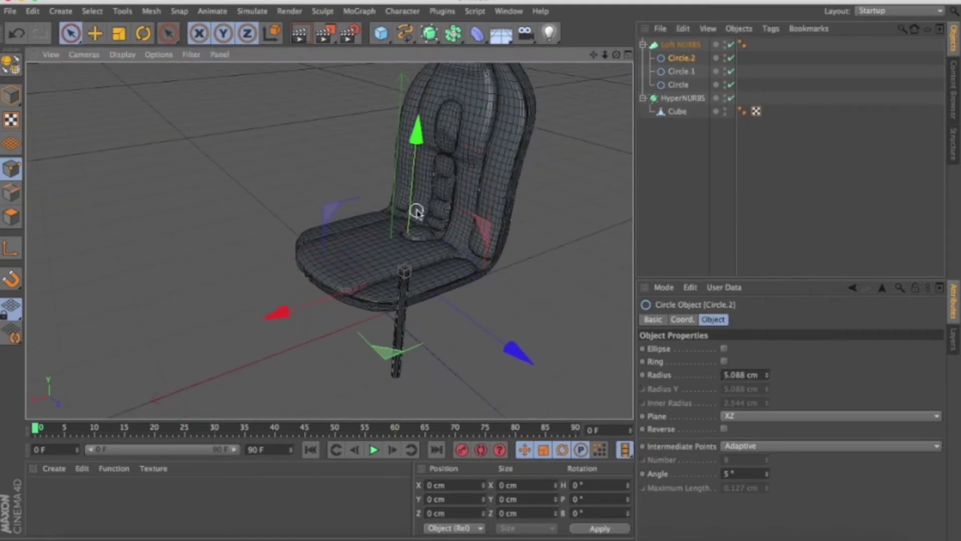
{"action": "scroll", "coordinate": [419, 280], "scroll_direction": "up", "scroll_amount": 5}
{"action": "left_click_drag", "start_coordinate": [617, 54], "coordinate": [619, 75]}
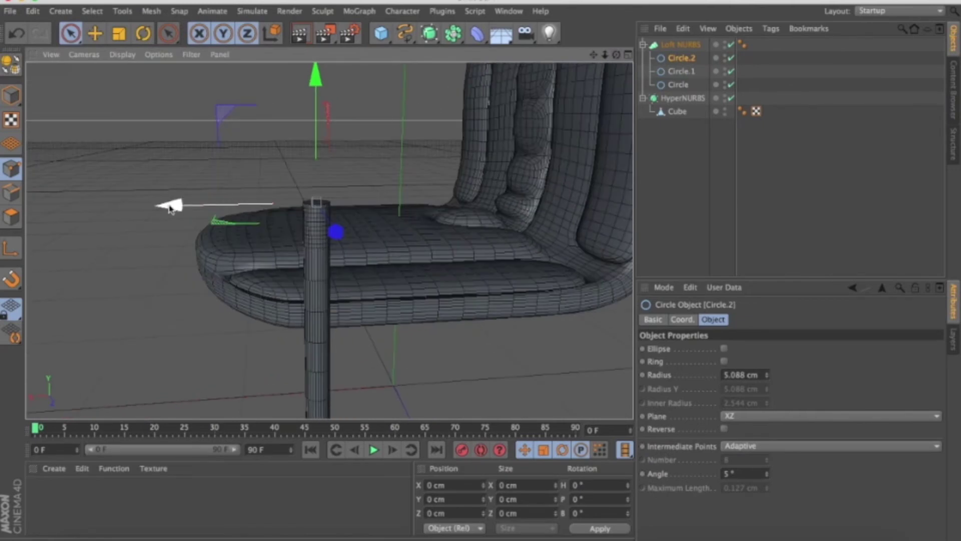
{"action": "left_click_drag", "start_coordinate": [170, 208], "coordinate": [178, 208]}
{"action": "left_click", "coordinate": [145, 32]}
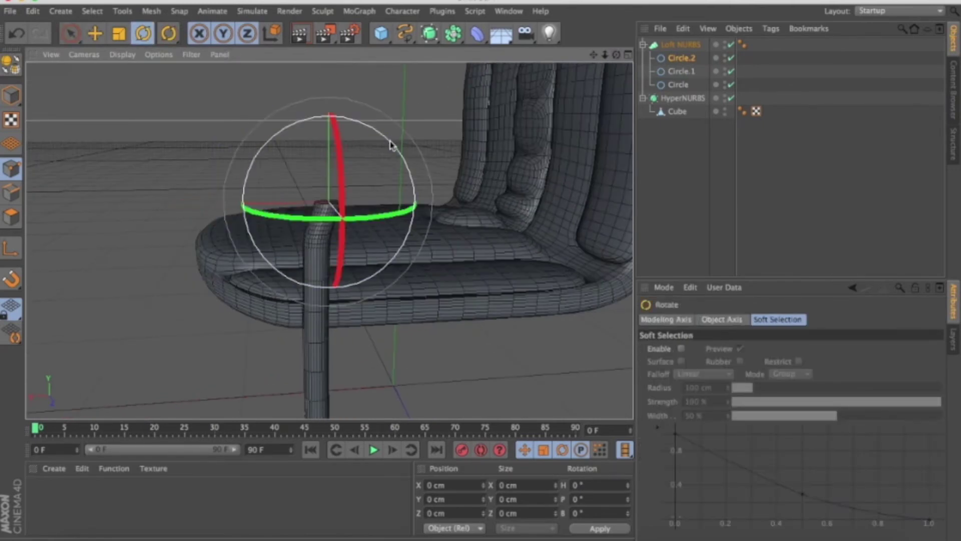
{"action": "left_click_drag", "start_coordinate": [391, 145], "coordinate": [403, 198]}
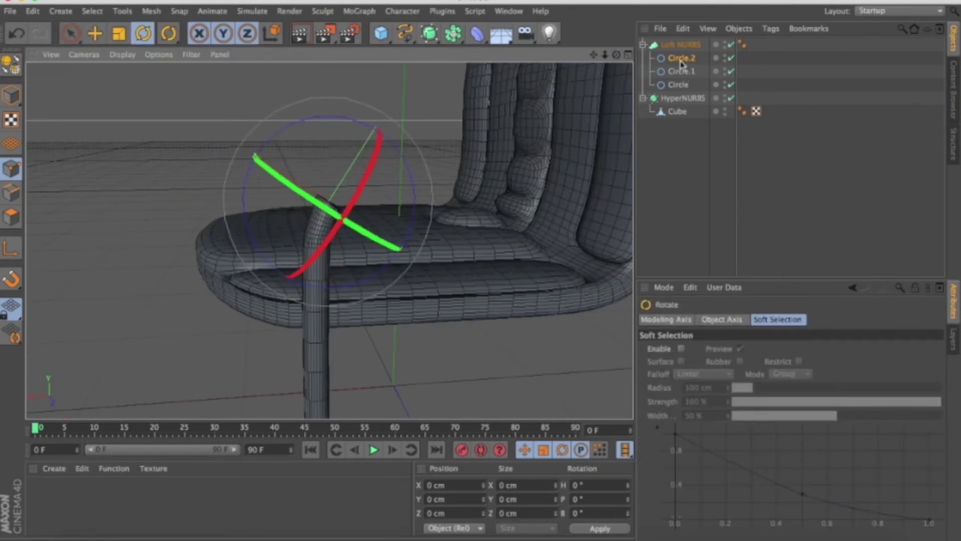
Add Circle.3, moving it up and forward and tilting it about -24 degrees.
{"action": "left_click_drag", "start_coordinate": [681, 62], "coordinate": [681, 56], "text": "ctrl"}
{"action": "key", "text": "e"}
{"action": "left_click_drag", "start_coordinate": [352, 230], "coordinate": [373, 196]}
{"action": "key", "text": "r"}
{"action": "left_click_drag", "start_coordinate": [430, 156], "coordinate": [425, 188]}
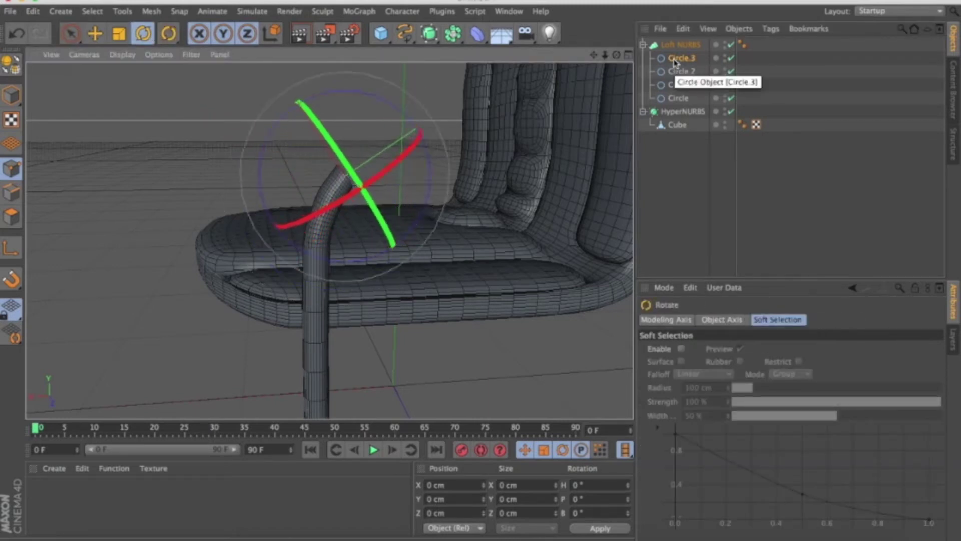
Add Circle.4, moving it further along and tilting it to continue the curve.
{"action": "left_click_drag", "start_coordinate": [680, 59], "coordinate": [675, 50], "text": "ctrl"}
{"action": "left_click", "coordinate": [70, 35]}
{"action": "left_click_drag", "start_coordinate": [461, 95], "coordinate": [510, 65]}
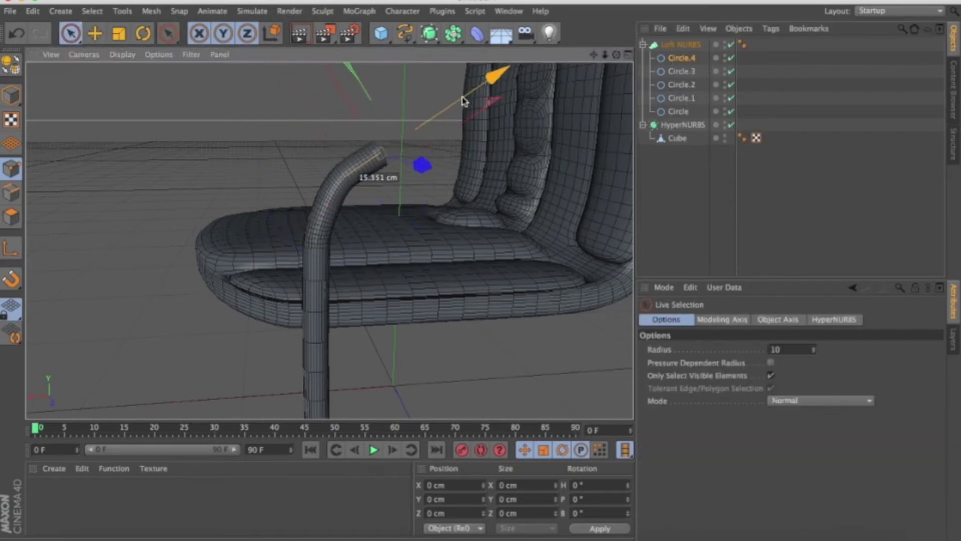
{"action": "key", "text": "r"}
{"action": "left_click_drag", "start_coordinate": [435, 98], "coordinate": [458, 86]}
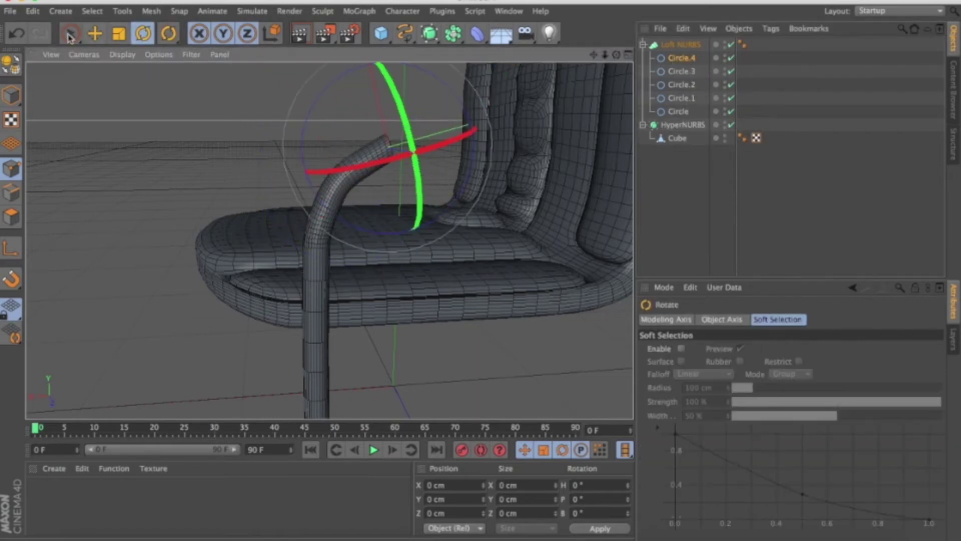
{"action": "left_click", "coordinate": [70, 34]}
{"action": "left_click_drag", "start_coordinate": [150, 215], "coordinate": [172, 225], "text": "alt"}
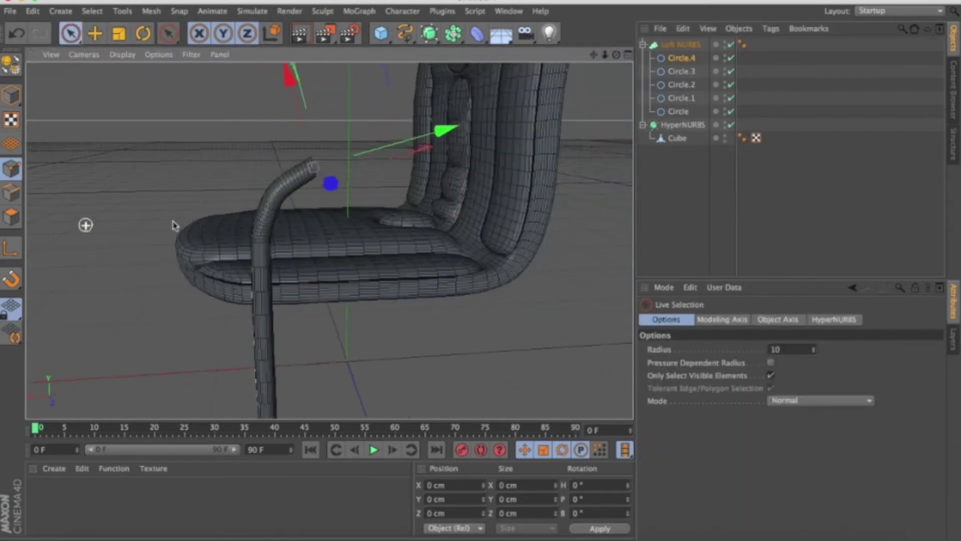
Reposition Circle.4 along its axis and slightly upward.
{"action": "left_click", "coordinate": [681, 58]}
{"action": "left_click_drag", "start_coordinate": [448, 129], "coordinate": [473, 121]}
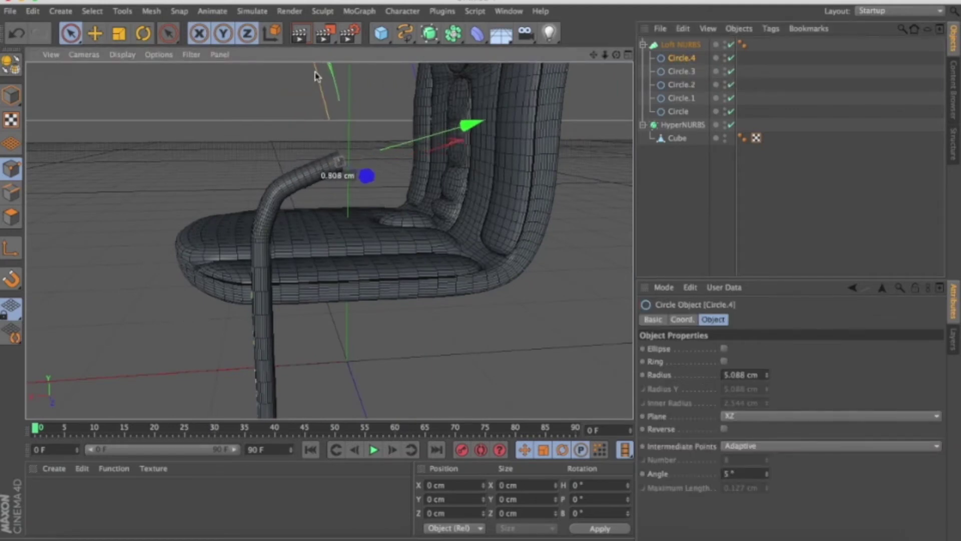
{"action": "left_click_drag", "start_coordinate": [316, 75], "coordinate": [316, 68]}
{"action": "right_click", "coordinate": [420, 167]}
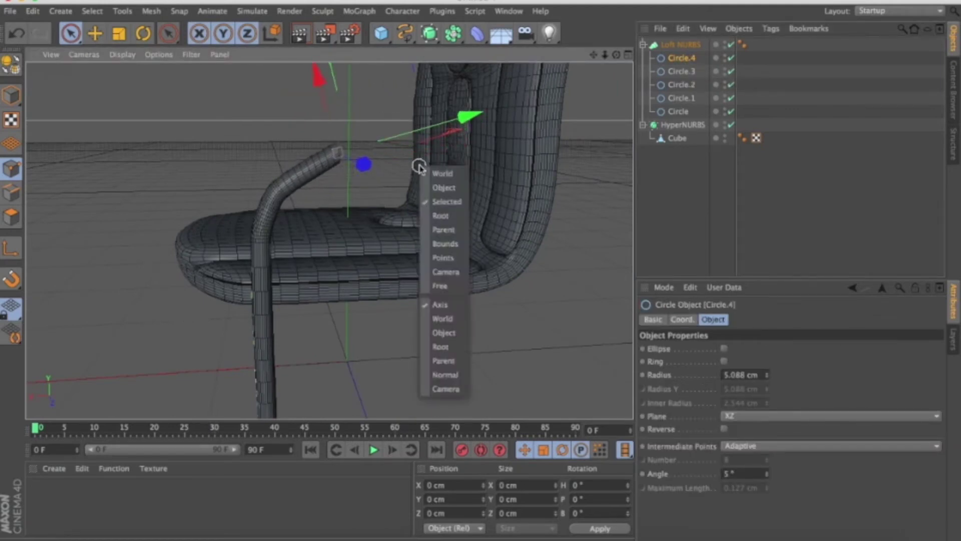
{"action": "left_click", "coordinate": [458, 285]}
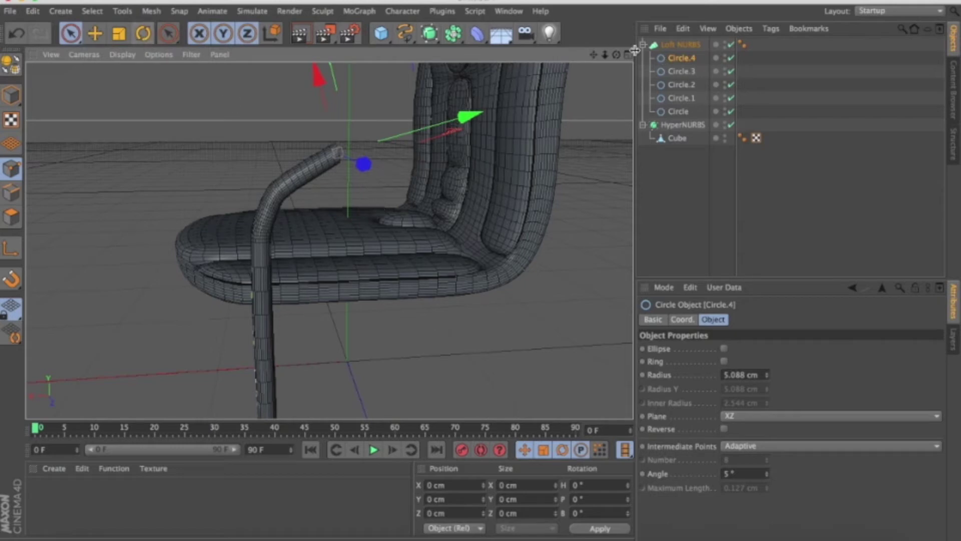
{"action": "left_click_drag", "start_coordinate": [592, 58], "coordinate": [476, 166]}
{"action": "right_click", "coordinate": [477, 165]}
{"action": "left_click", "coordinate": [501, 215]}
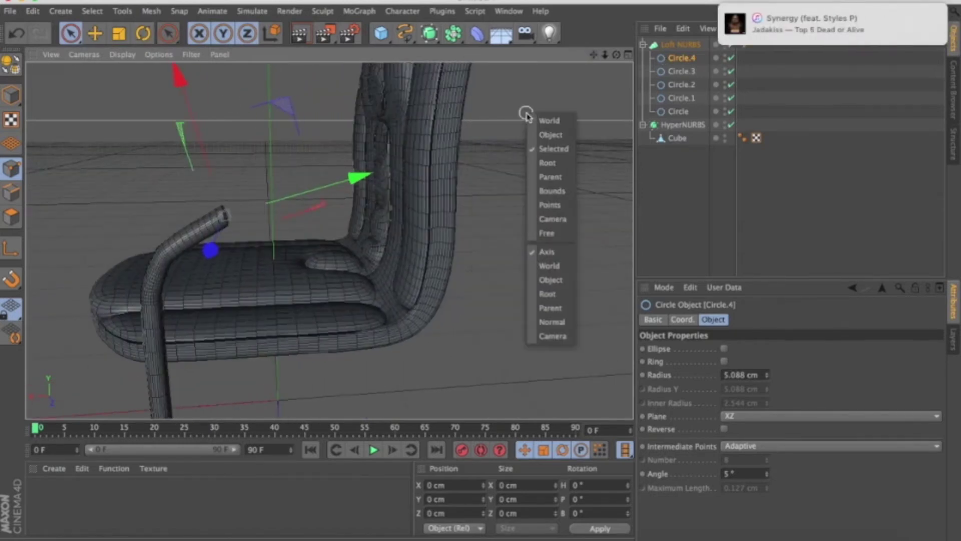
{"action": "key", "text": "n"}
{"action": "key", "text": "b"}
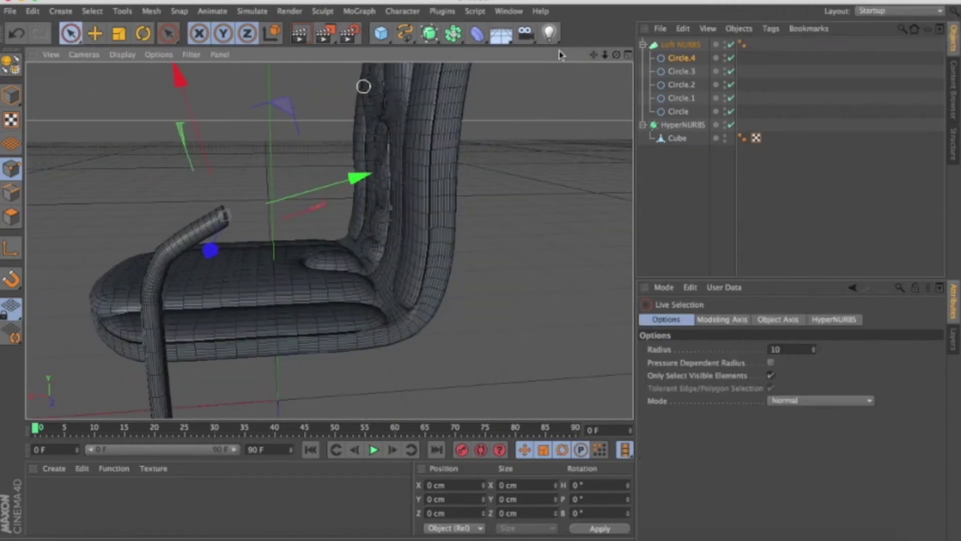
Copy-paste Circle.4 as Circle.5 and move it further along the armrest.
{"action": "left_click", "coordinate": [681, 58]}
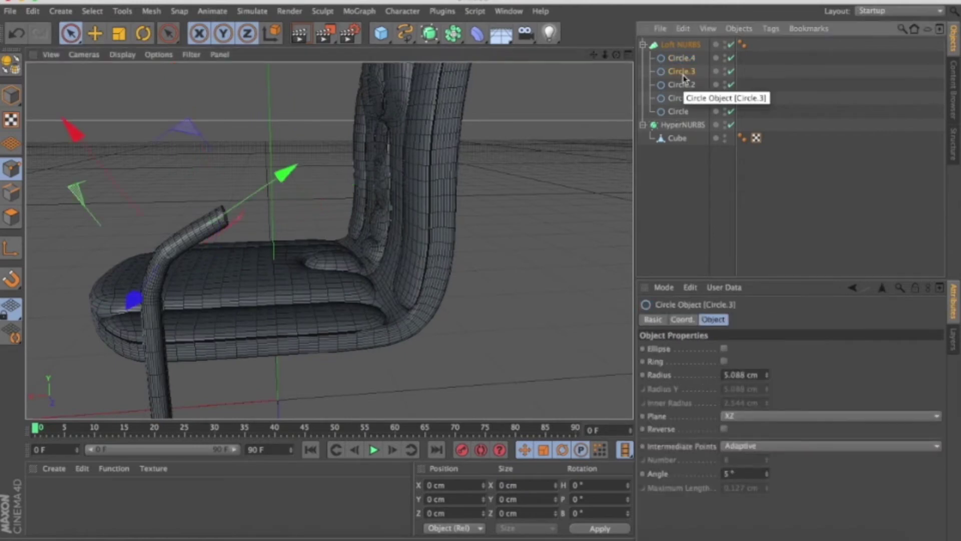
{"action": "right_click", "coordinate": [426, 138]}
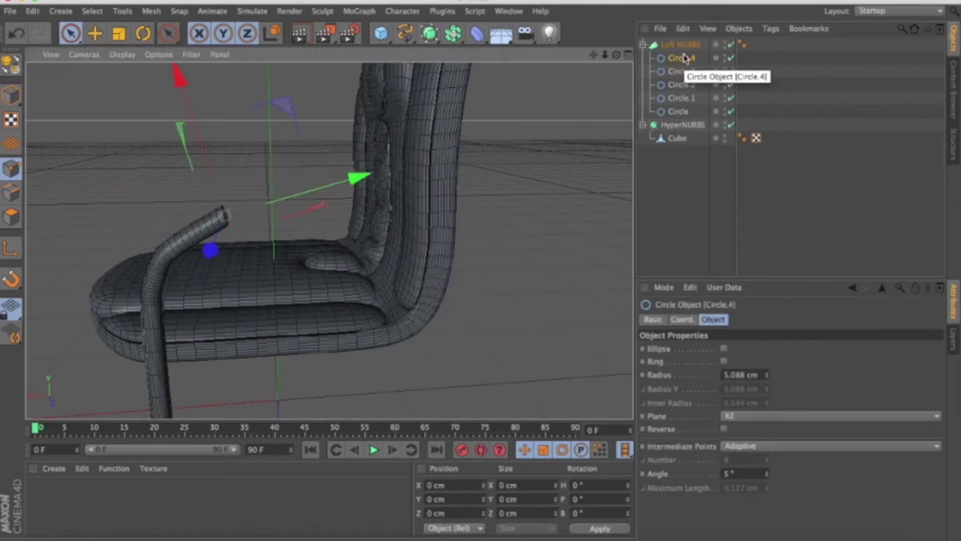
{"action": "key", "text": "ctrl+c"}
{"action": "key", "text": "ctrl+v"}
{"action": "left_click_drag", "start_coordinate": [358, 177], "coordinate": [414, 168]}
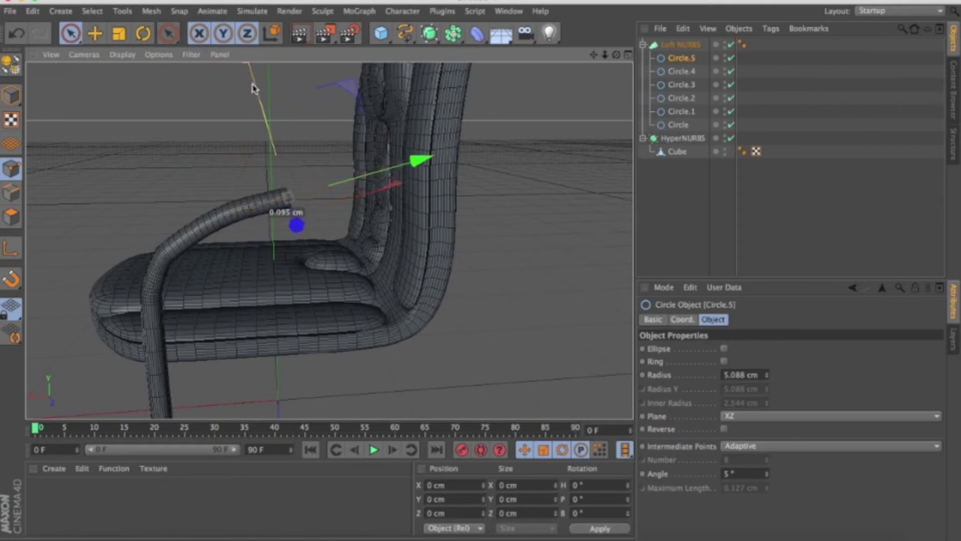
Tilt Circle.5 by about -14° and stretch the armrest tube back toward the backrest.
{"action": "left_click_drag", "start_coordinate": [252, 70], "coordinate": [423, 210], "text": "alt"}
{"action": "right_click", "coordinate": [423, 209]}
{"action": "key", "text": "r"}
{"action": "mouse_move", "coordinate": [231, 95]}
{"action": "left_mouse_down"}
{"action": "mouse_move", "coordinate": [253, 88]}
{"action": "mouse_move", "coordinate": [635, 361]}
{"action": "left_mouse_up"}
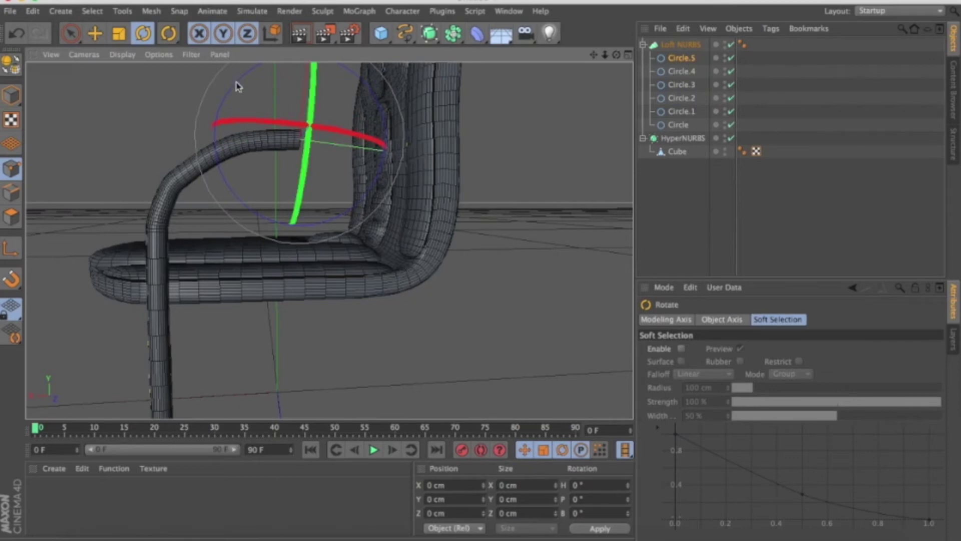
{"action": "left_click_drag", "start_coordinate": [233, 93], "coordinate": [329, 240], "text": "alt"}
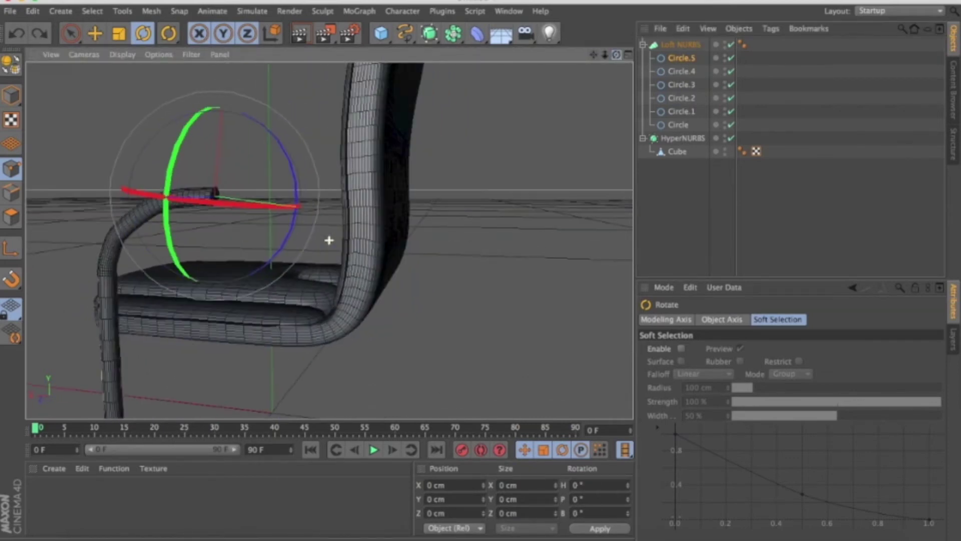
{"action": "key", "text": "space"}
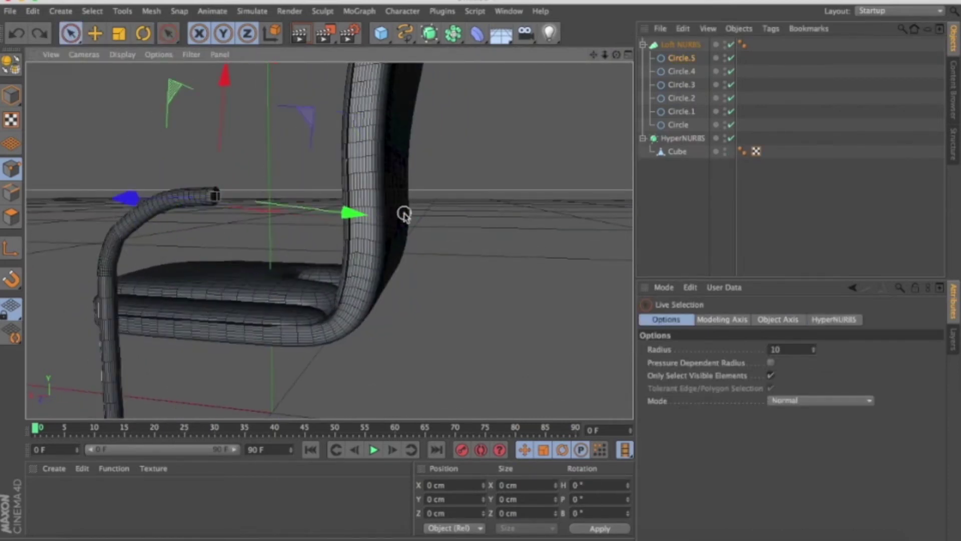
{"action": "left_click_drag", "start_coordinate": [353, 213], "coordinate": [495, 220]}
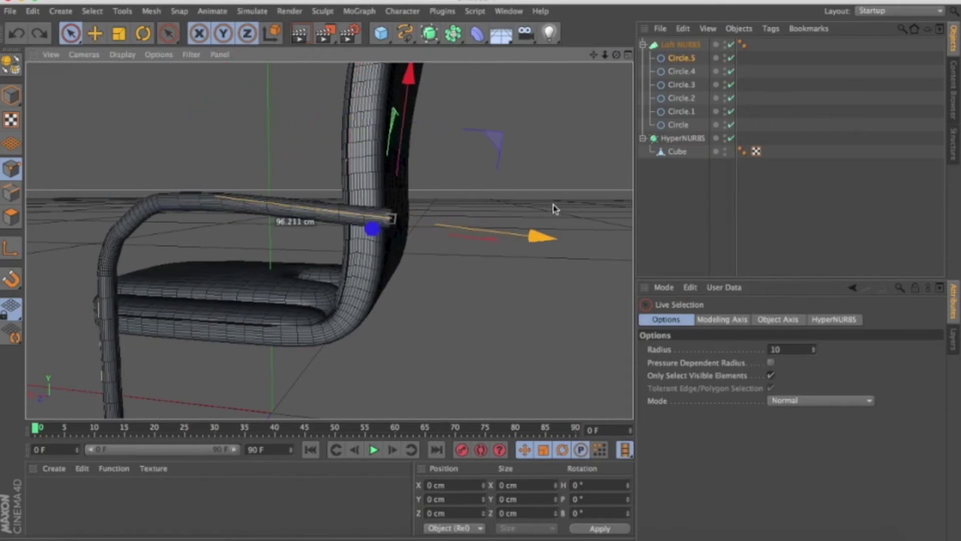
Copy-paste the end circle as Circle.6 and rotate it to angle the tube downward.
{"action": "mouse_move", "coordinate": [329, 240]}
{"action": "left_mouse_down", "text": "alt"}
{"action": "mouse_move", "coordinate": [280, 235]}
{"action": "mouse_move", "coordinate": [350, 210]}
{"action": "left_mouse_up", "text": "alt"}
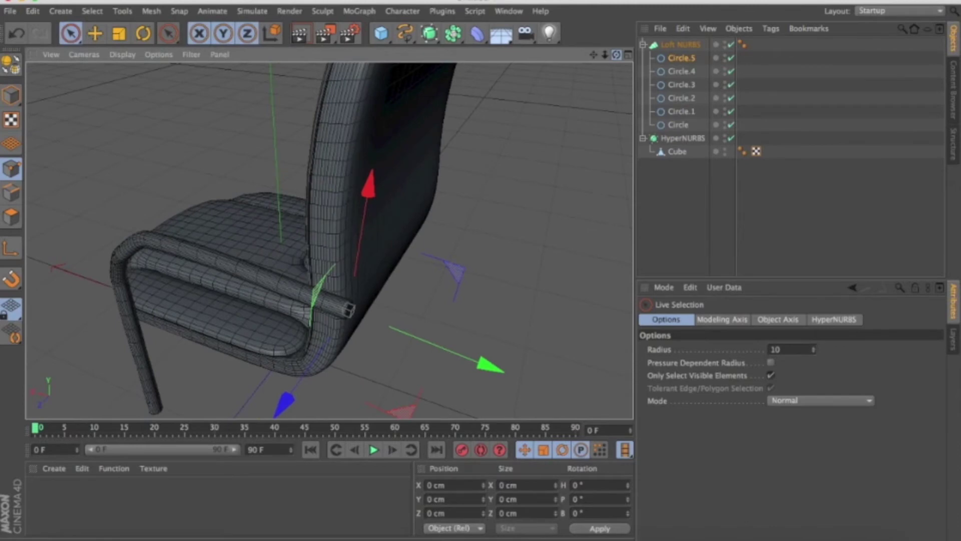
{"action": "mouse_move", "coordinate": [330, 241]}
{"action": "left_mouse_down", "text": "alt"}
{"action": "mouse_move", "coordinate": [321, 220]}
{"action": "mouse_move", "coordinate": [393, 230]}
{"action": "left_mouse_up", "text": "alt"}
{"action": "right_click", "coordinate": [392, 230]}
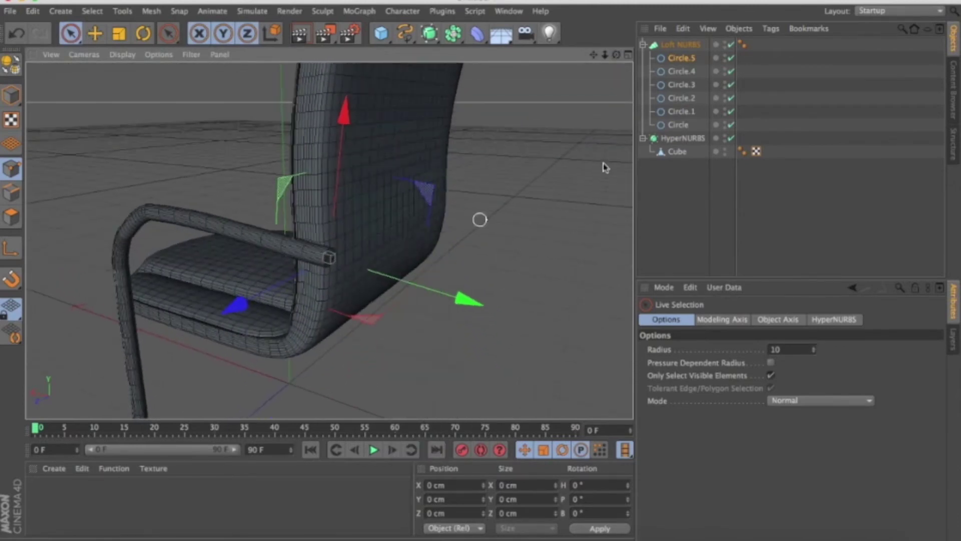
{"action": "key", "text": "ctrl+c"}
{"action": "key", "text": "ctrl+v"}
{"action": "scroll", "coordinate": [385, 277], "scroll_direction": "up", "scroll_amount": 3}
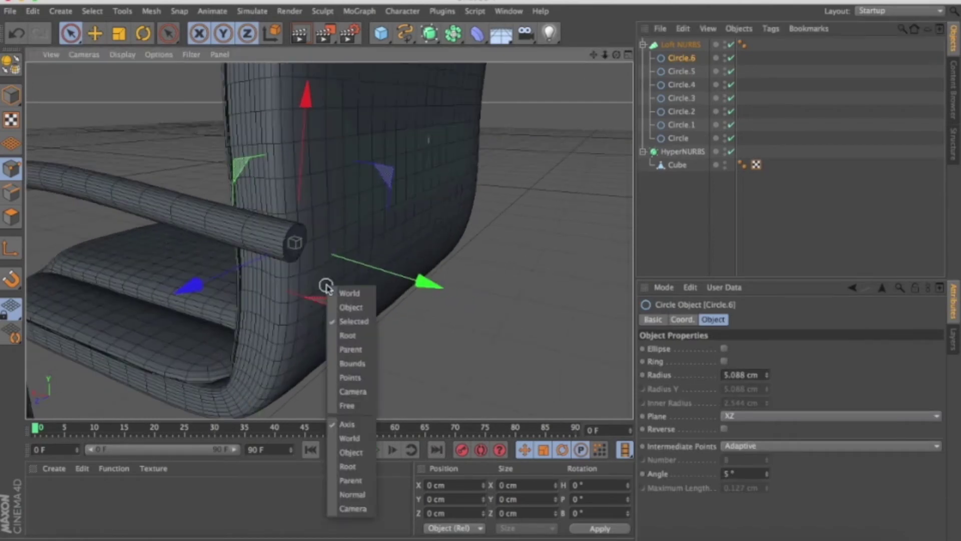
{"action": "key", "text": "r"}
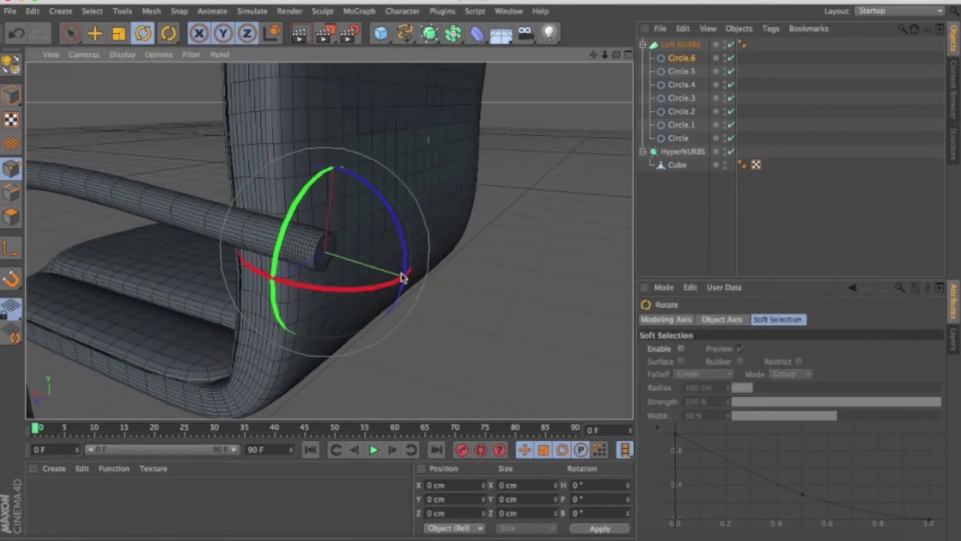
{"action": "mouse_move", "coordinate": [404, 278]}
{"action": "left_mouse_down"}
{"action": "mouse_move", "coordinate": [346, 278]}
{"action": "mouse_move", "coordinate": [215, 386]}
{"action": "left_mouse_up"}
{"action": "key", "text": "space"}
{"action": "left_click", "coordinate": [214, 386]}
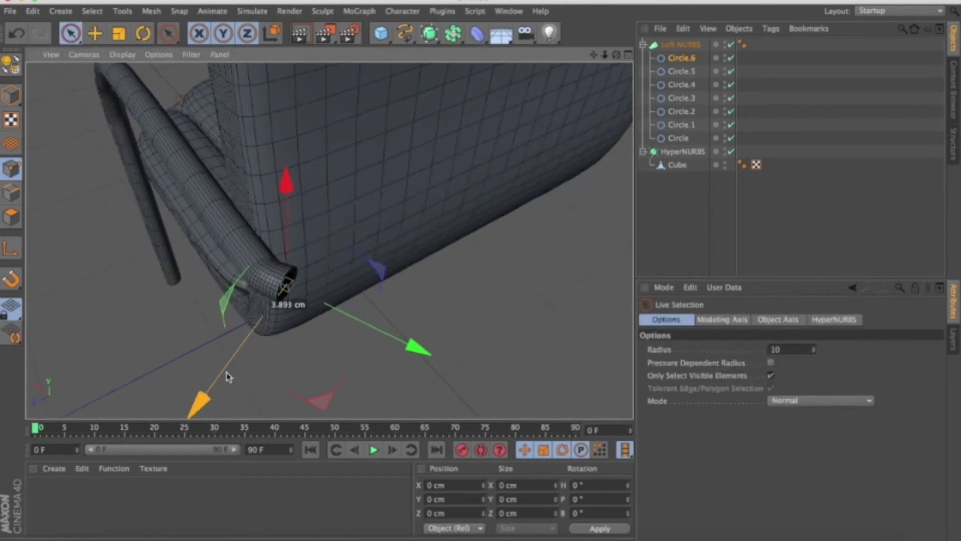
Ctrl-drag Circle.6 into Circle.7, place it below the backrest's lower corner and rotate it to bend the tube.
{"action": "left_click_drag", "start_coordinate": [681, 61], "coordinate": [681, 51], "text": "ctrl"}
{"action": "left_click_drag", "start_coordinate": [343, 300], "coordinate": [418, 343]}
{"action": "left_click_drag", "start_coordinate": [278, 290], "coordinate": [226, 397]}
{"action": "key", "text": "r"}
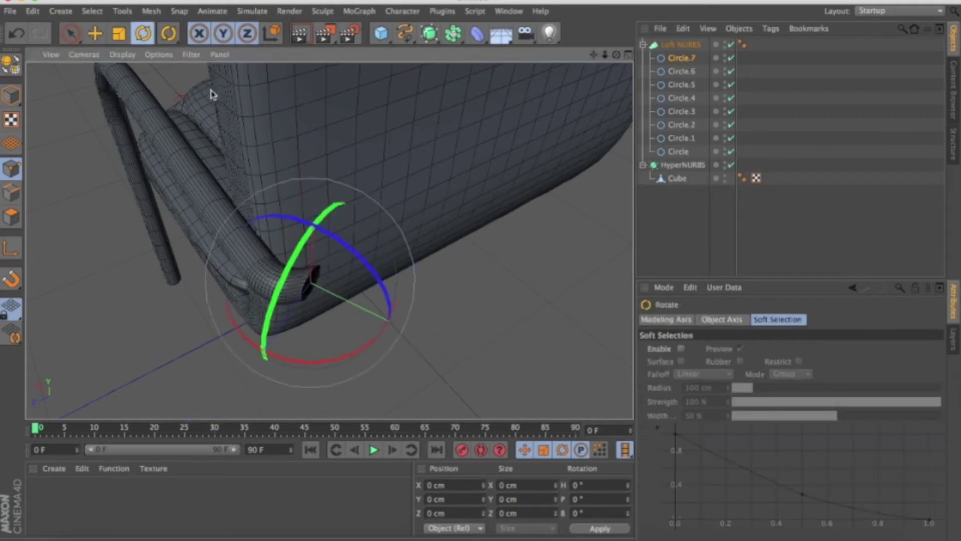
{"action": "left_click_drag", "start_coordinate": [307, 364], "coordinate": [434, 186]}
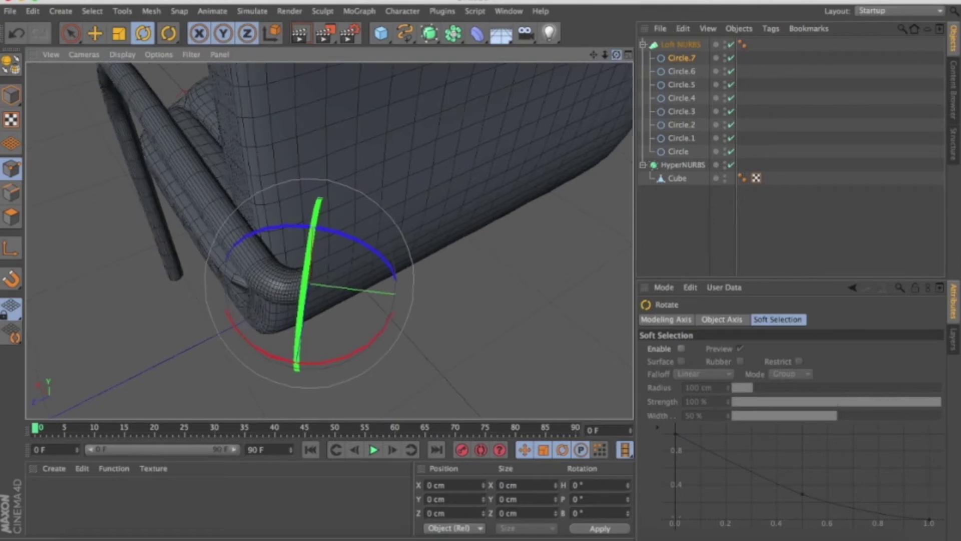
{"action": "left_click_drag", "start_coordinate": [615, 56], "coordinate": [550, 80]}
{"action": "left_click", "coordinate": [680, 73]}
{"action": "left_click", "coordinate": [72, 34]}
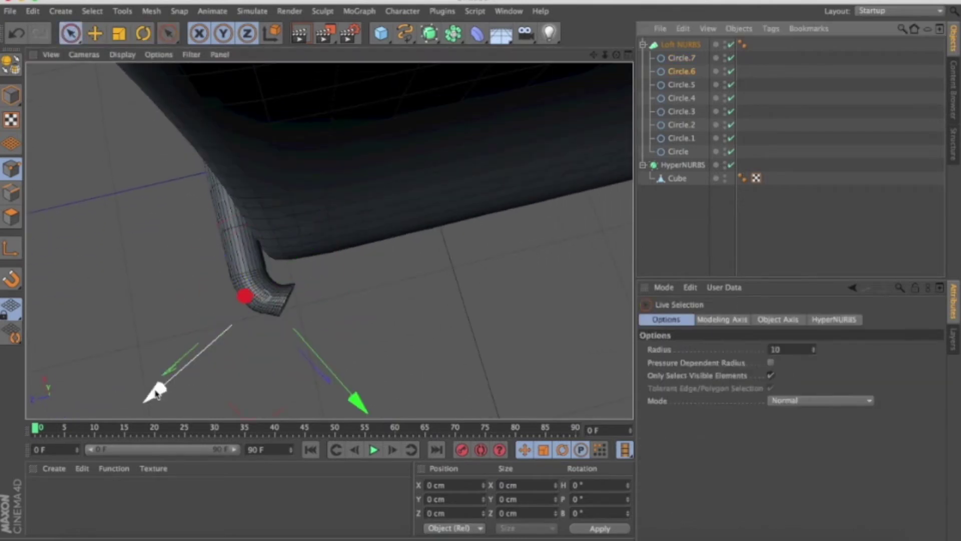
Re-tilt Circle.7 to angle the tube end, undoing a first bad rotation.
{"action": "key", "text": "r"}
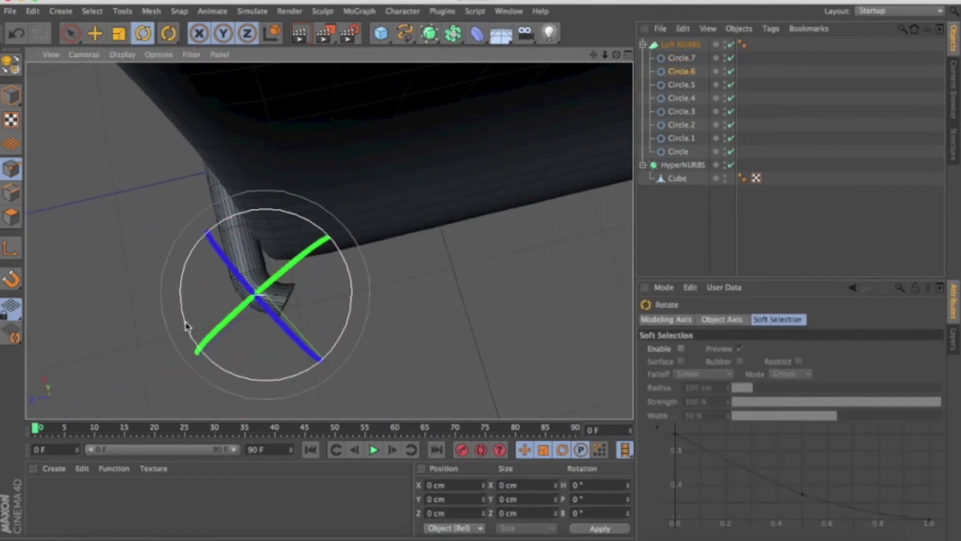
{"action": "left_click", "coordinate": [682, 58]}
{"action": "left_click_drag", "start_coordinate": [354, 240], "coordinate": [346, 265]}
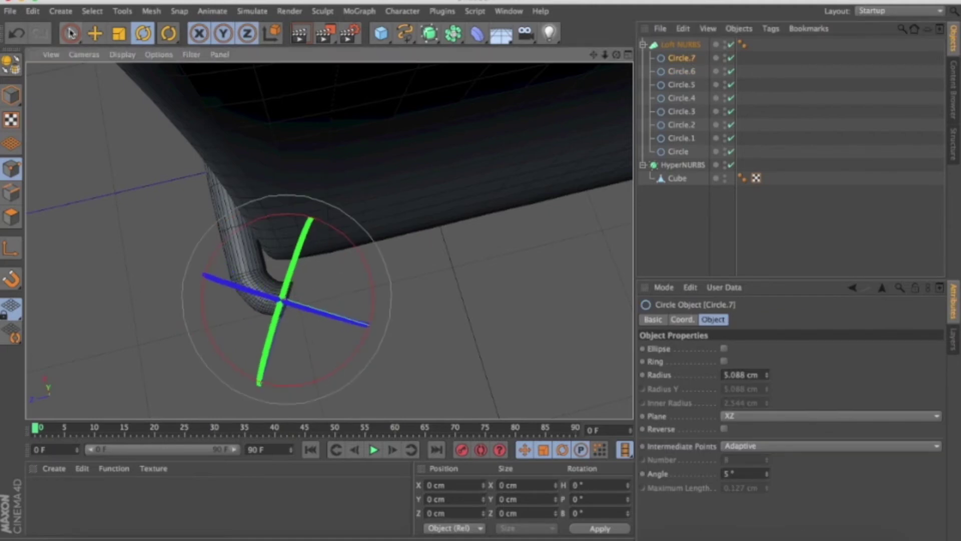
{"action": "key", "text": "space"}
{"action": "key", "text": "ctrl+z"}
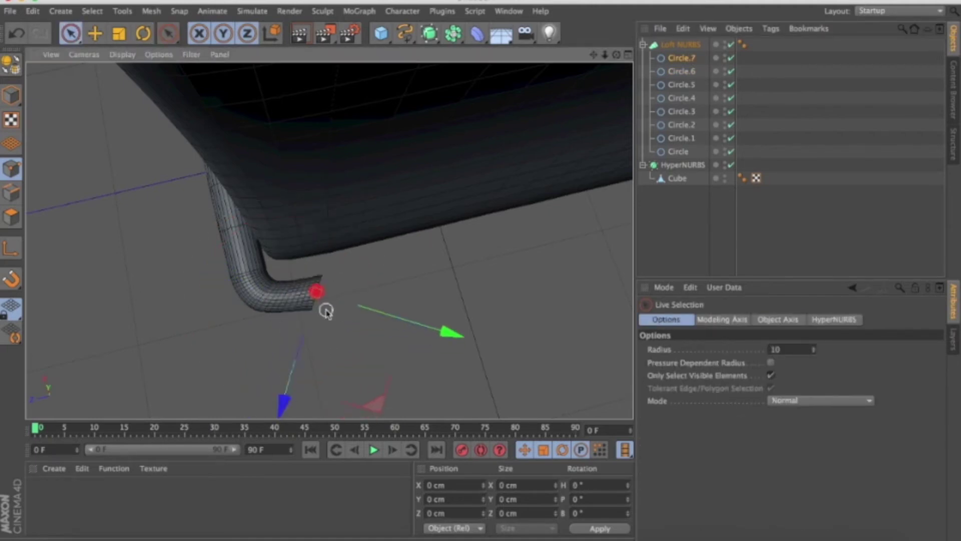
{"action": "key", "text": "r"}
{"action": "mouse_move", "coordinate": [294, 264]}
{"action": "left_mouse_down"}
{"action": "mouse_move", "coordinate": [353, 373]}
{"action": "mouse_move", "coordinate": [365, 354]}
{"action": "left_mouse_up"}
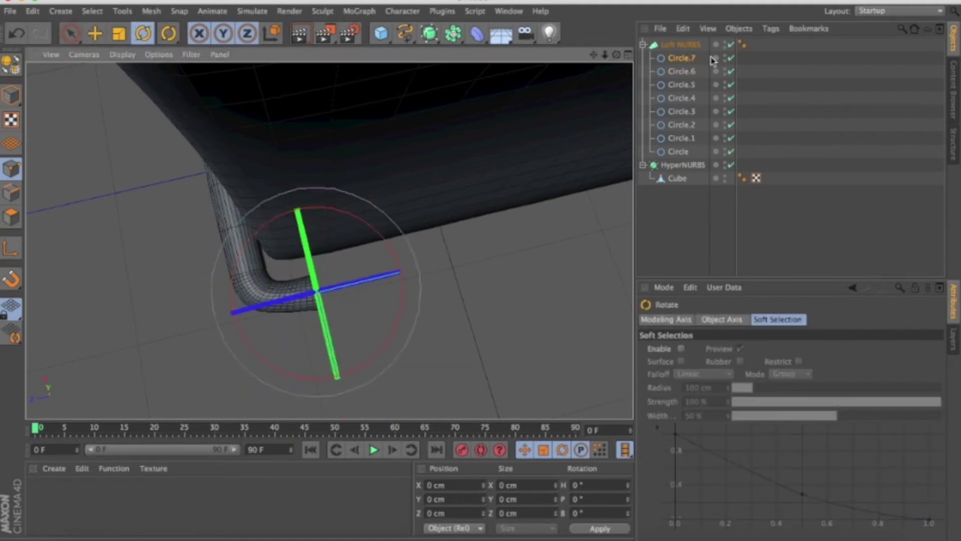
Rotate Circle.6 in small increments to smooth the tube's bend.
{"action": "left_click", "coordinate": [681, 71]}
{"action": "left_click_drag", "start_coordinate": [333, 239], "coordinate": [311, 210]}
{"action": "left_click", "coordinate": [682, 84]}
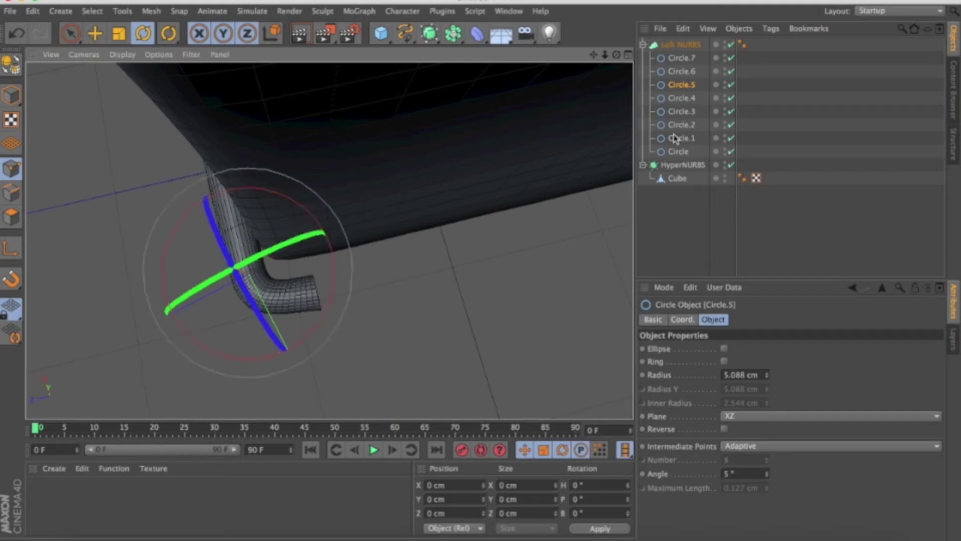
{"action": "left_click", "coordinate": [682, 71]}
{"action": "left_click_drag", "start_coordinate": [359, 247], "coordinate": [334, 250]}
{"action": "mouse_move", "coordinate": [364, 235]}
{"action": "left_mouse_down"}
{"action": "mouse_move", "coordinate": [371, 251]}
{"action": "mouse_move", "coordinate": [386, 242]}
{"action": "mouse_move", "coordinate": [369, 219]}
{"action": "mouse_move", "coordinate": [361, 279]}
{"action": "left_mouse_up"}
{"action": "left_click", "coordinate": [372, 252]}
Nudge the tube end along Z, rotate it slightly, and shift Circle.6 a little along X.
{"action": "left_click", "coordinate": [76, 38]}
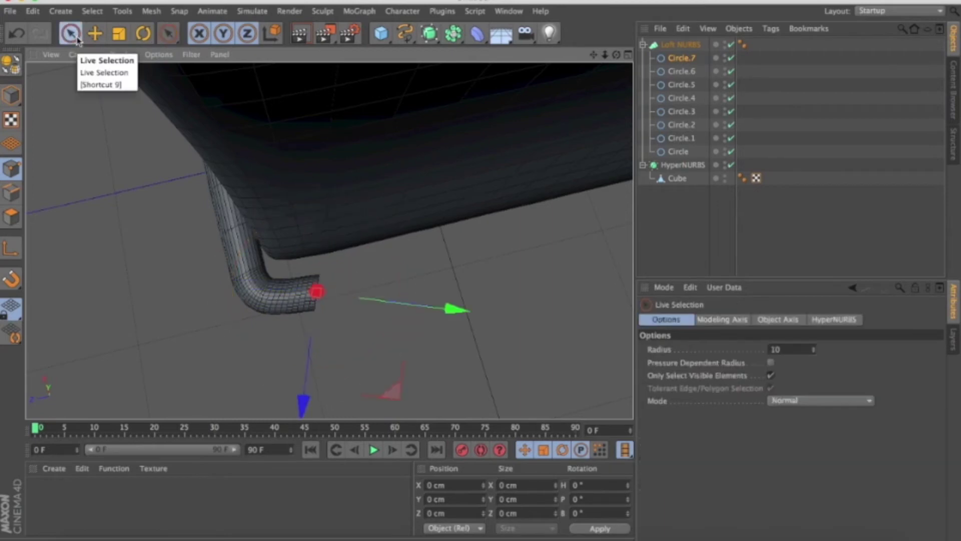
{"action": "left_click_drag", "start_coordinate": [313, 383], "coordinate": [310, 395]}
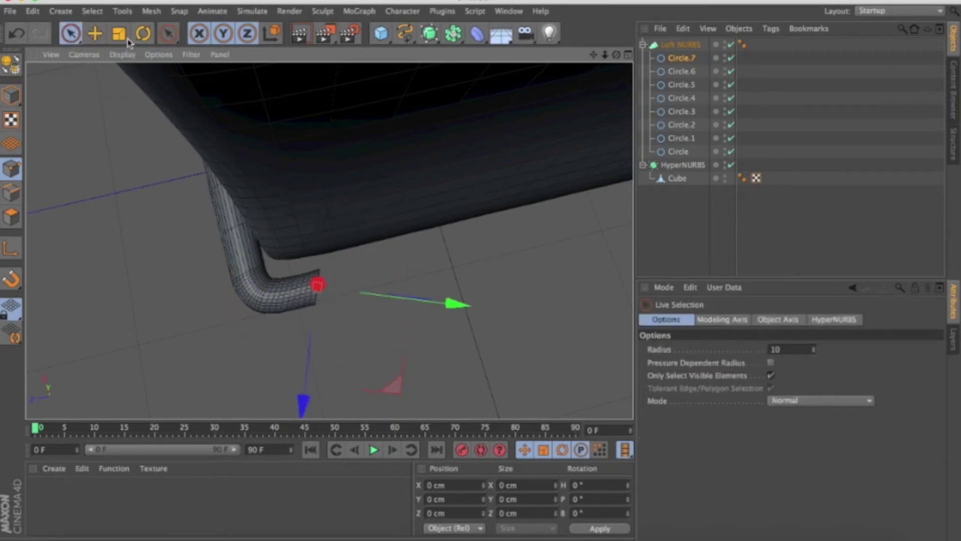
{"action": "left_click", "coordinate": [143, 34]}
{"action": "left_click_drag", "start_coordinate": [290, 215], "coordinate": [328, 219]}
{"action": "left_click", "coordinate": [330, 240]}
{"action": "left_click", "coordinate": [74, 36]}
{"action": "left_click_drag", "start_coordinate": [407, 334], "coordinate": [412, 336]}
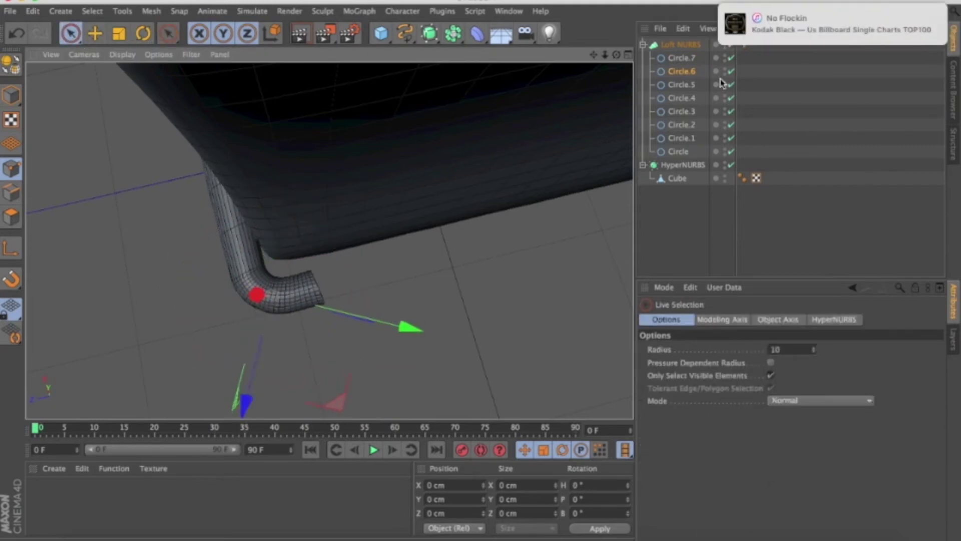
Try rotating Circle.7 by about -11.8°, undo it, and Ctrl-drag a duplicate of Circle.7.
{"action": "left_click", "coordinate": [682, 58]}
{"action": "key", "text": "r"}
{"action": "left_click_drag", "start_coordinate": [388, 343], "coordinate": [373, 352]}
{"action": "key", "text": "ctrl+z"}
{"action": "key", "text": "space"}
{"action": "left_click_drag", "start_coordinate": [673, 60], "coordinate": [671, 47], "text": "ctrl"}
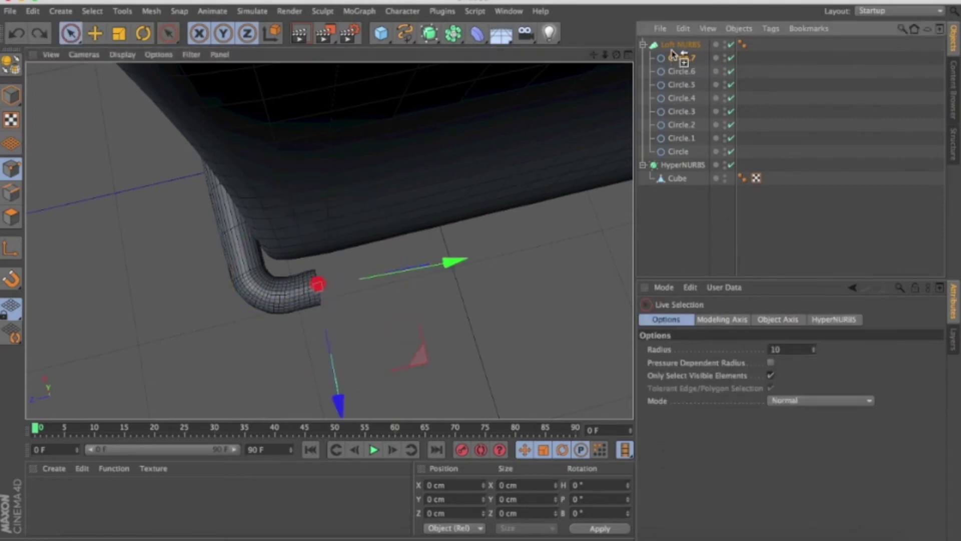
Move the new Circle.8 off the tube end and slide it along X to extend the tube.
{"action": "left_click_drag", "start_coordinate": [449, 272], "coordinate": [341, 225]}
{"action": "left_click_drag", "start_coordinate": [360, 300], "coordinate": [363, 299]}
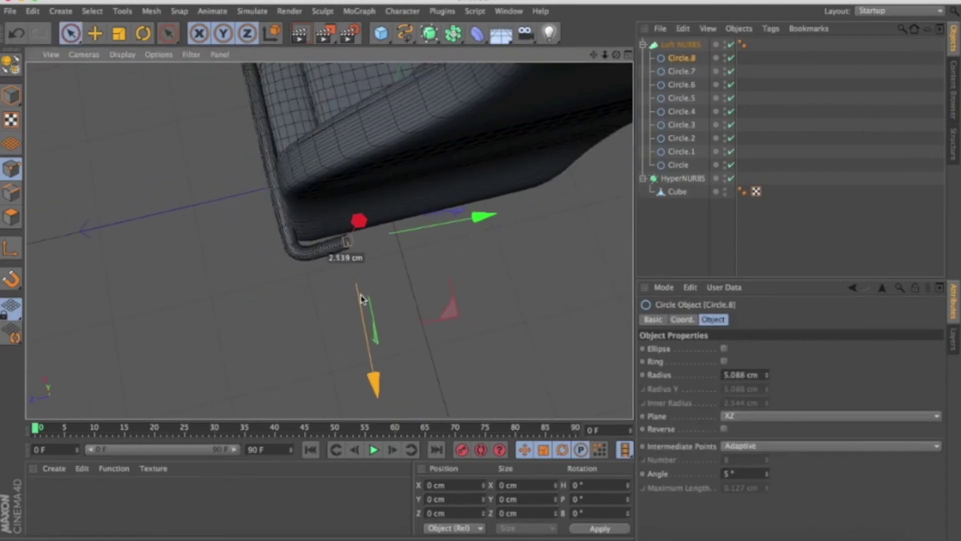
{"action": "mouse_move", "coordinate": [471, 215]}
{"action": "left_mouse_down", "text": "alt"}
{"action": "mouse_move", "coordinate": [386, 240]}
{"action": "mouse_move", "coordinate": [257, 242]}
{"action": "mouse_move", "coordinate": [536, 182]}
{"action": "mouse_move", "coordinate": [635, 75]}
{"action": "mouse_move", "coordinate": [328, 241]}
{"action": "mouse_move", "coordinate": [491, 199]}
{"action": "mouse_move", "coordinate": [300, 253]}
{"action": "left_mouse_up", "text": "alt"}
{"action": "left_click_drag", "start_coordinate": [621, 56], "coordinate": [329, 240]}
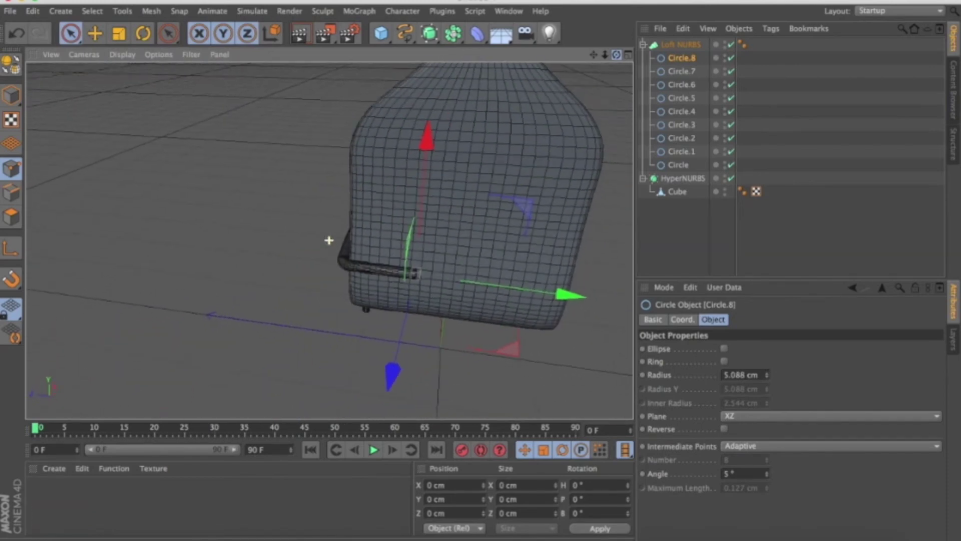
{"action": "scroll", "coordinate": [423, 243], "scroll_direction": "up", "scroll_amount": 3}
{"action": "scroll", "coordinate": [428, 307], "scroll_direction": "up", "scroll_amount": 3}
{"action": "scroll", "coordinate": [435, 282], "scroll_direction": "up", "scroll_amount": 2}
{"action": "scroll", "coordinate": [436, 282], "scroll_direction": "up", "scroll_amount": 1}
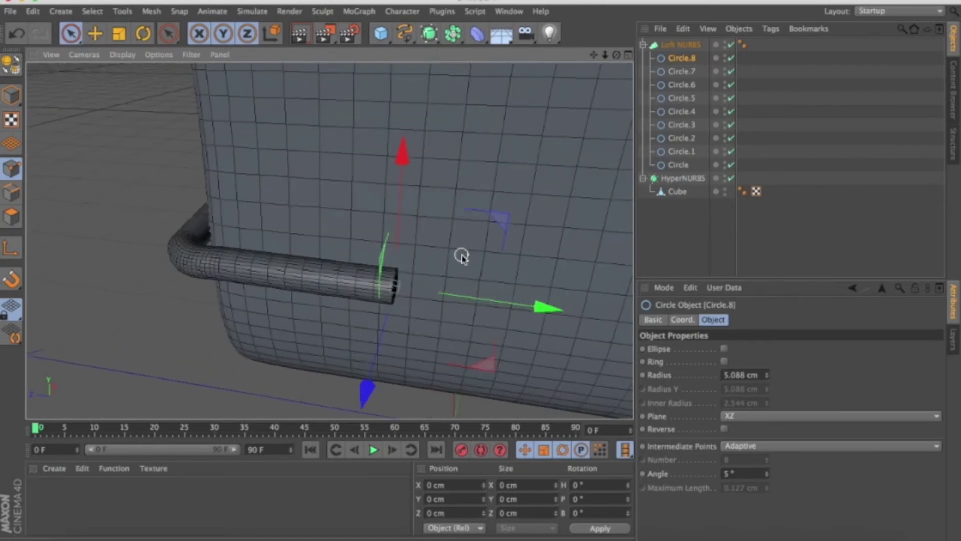
Duplicate the end circle as Circle.9, then move and raise Circle.8 and Circle.9 together.
{"action": "left_click_drag", "start_coordinate": [679, 60], "coordinate": [680, 55], "text": "ctrl"}
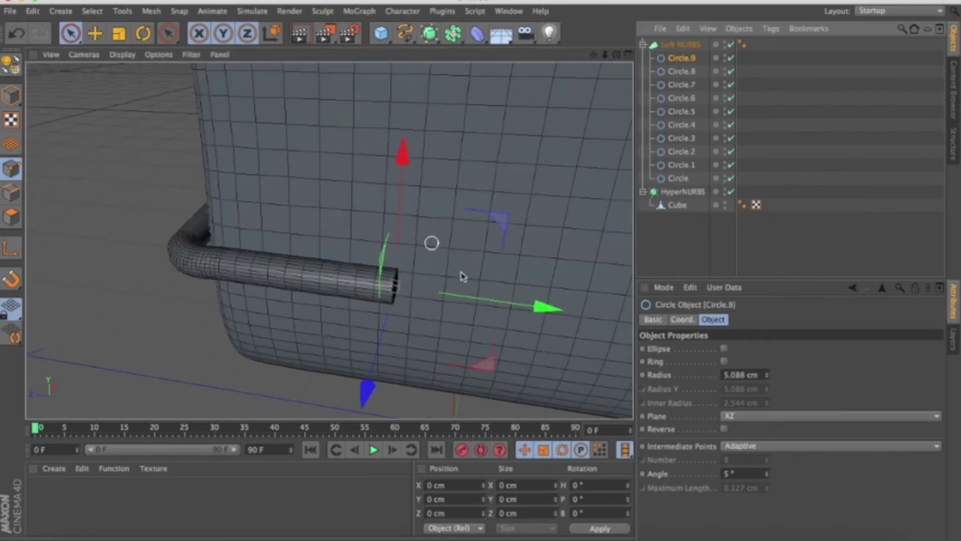
{"action": "left_click", "coordinate": [681, 73], "text": "ctrl"}
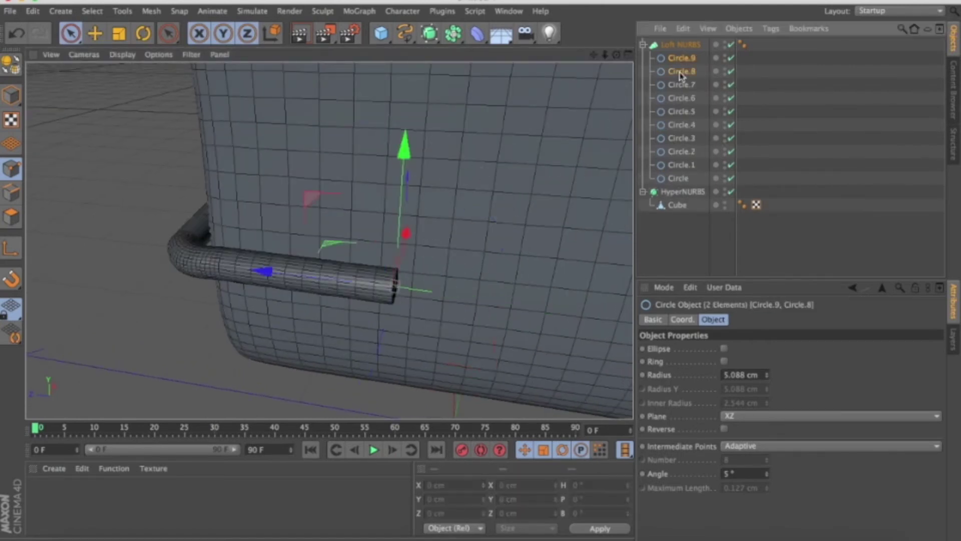
{"action": "left_click_drag", "start_coordinate": [412, 314], "coordinate": [360, 310]}
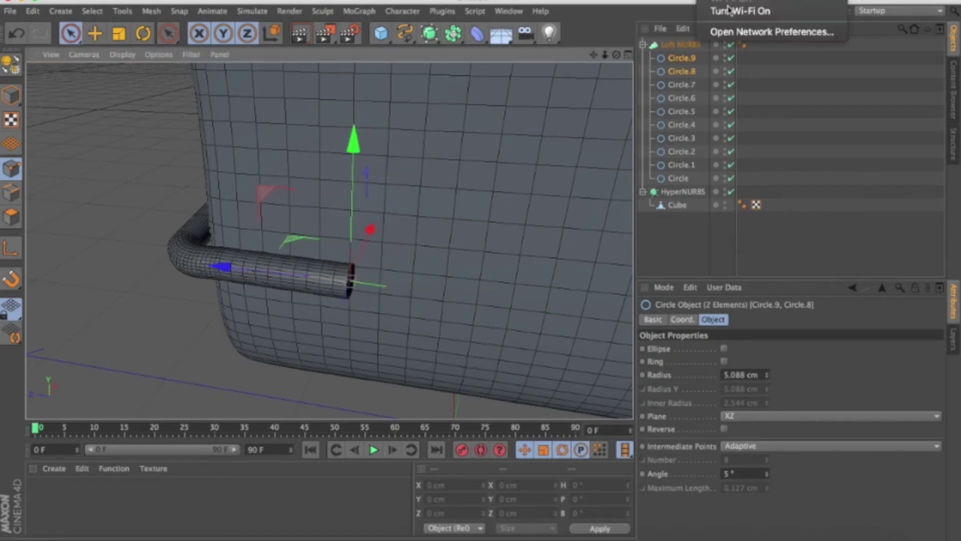
{"action": "mouse_move", "coordinate": [351, 207]}
{"action": "left_mouse_down"}
{"action": "mouse_move", "coordinate": [356, 170]}
{"action": "mouse_move", "coordinate": [428, 178]}
{"action": "left_mouse_up"}
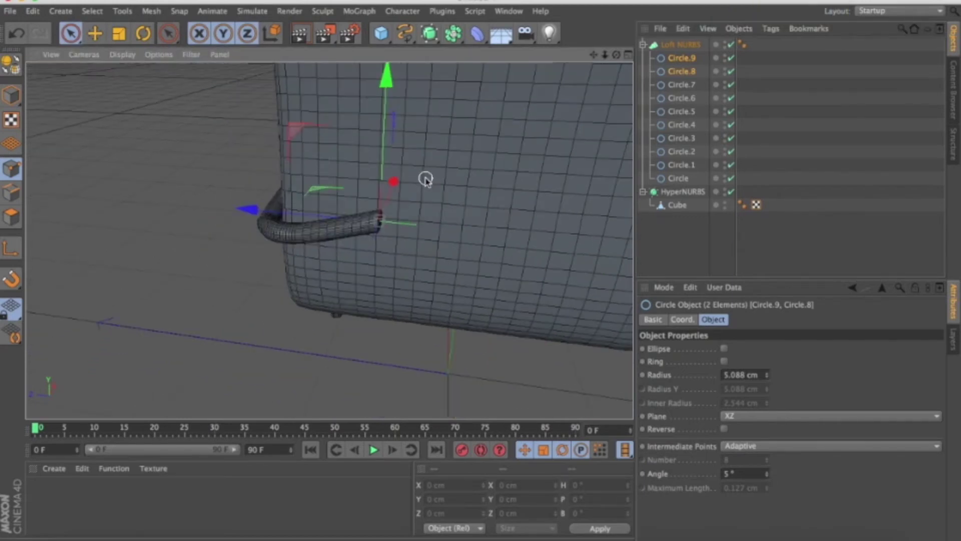
Copy Circle.9 into Circle.10 and tilt it to turn the tube.
{"action": "left_click", "coordinate": [674, 61]}
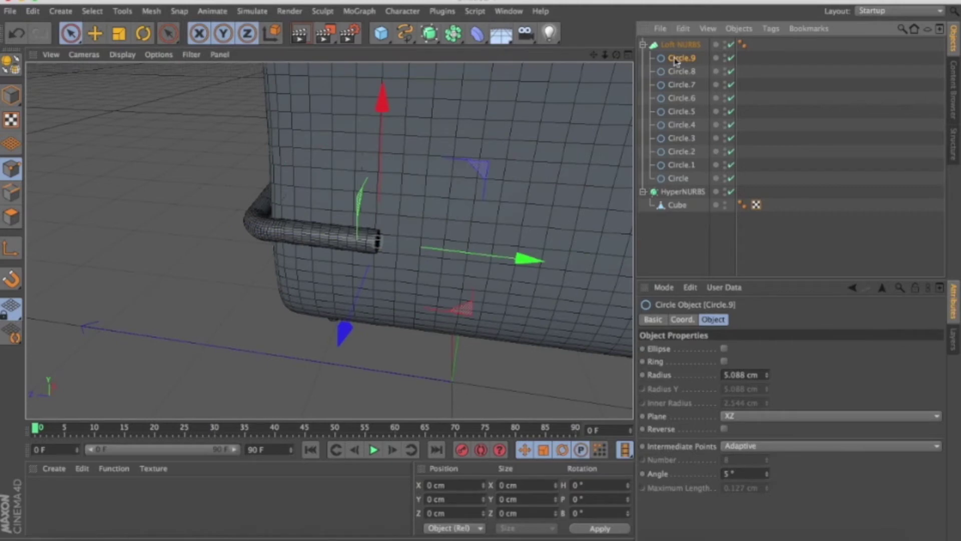
{"action": "key", "text": "ctrl+c"}
{"action": "key", "text": "ctrl+v"}
{"action": "key", "text": "r"}
{"action": "mouse_move", "coordinate": [452, 192]}
{"action": "left_mouse_down"}
{"action": "mouse_move", "coordinate": [382, 125]}
{"action": "mouse_move", "coordinate": [423, 288]}
{"action": "mouse_move", "coordinate": [491, 191]}
{"action": "left_mouse_up"}
{"action": "key", "text": "9"}
Copy Circle.9 again as Circle.11 and orbit to a side view of the chair.
{"action": "left_click", "coordinate": [395, 235]}
{"action": "key", "text": "ctrl+c"}
{"action": "key", "text": "ctrl+v"}
{"action": "key", "text": "r"}
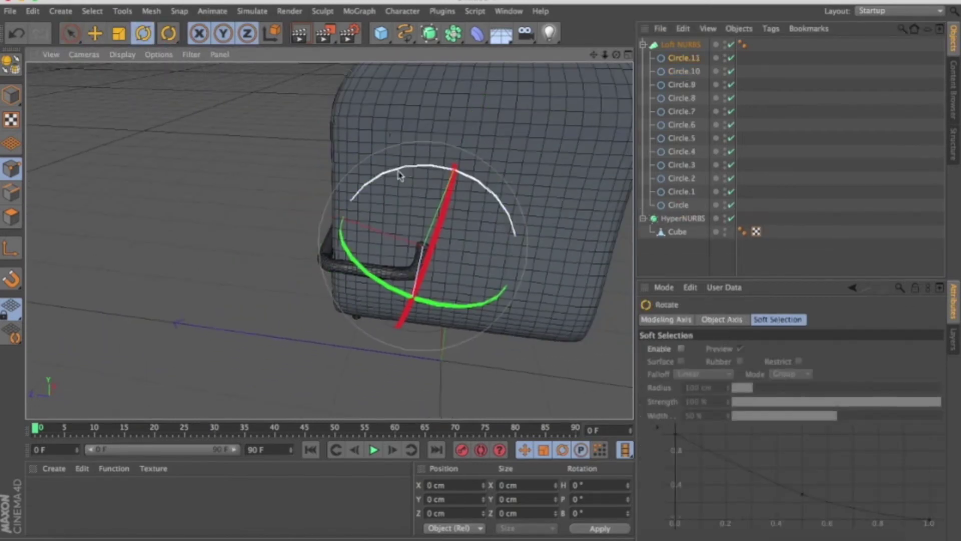
{"action": "mouse_move", "coordinate": [400, 175]}
{"action": "left_mouse_down", "text": "alt"}
{"action": "mouse_move", "coordinate": [320, 180]}
{"action": "mouse_move", "coordinate": [285, 85]}
{"action": "mouse_move", "coordinate": [363, 388]}
{"action": "mouse_move", "coordinate": [321, 163]}
{"action": "left_mouse_up", "text": "alt"}
{"action": "left_click", "coordinate": [71, 33]}
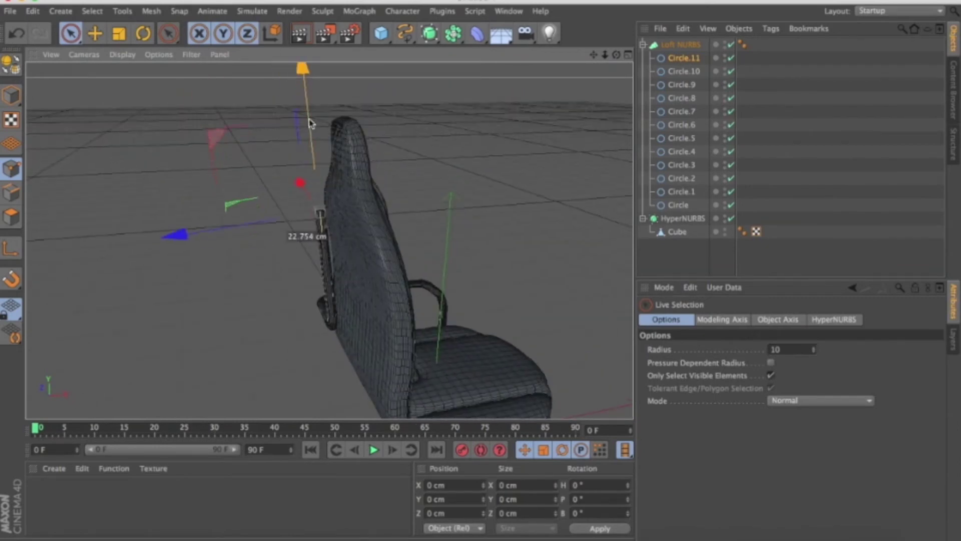
{"action": "mouse_move", "coordinate": [311, 118]}
{"action": "left_mouse_down", "text": "alt"}
{"action": "mouse_move", "coordinate": [328, 239]}
{"action": "mouse_move", "coordinate": [501, 210]}
{"action": "left_mouse_up", "text": "alt"}
In the Right view, raise the end circle about 3.5 cm, turn it upright and shift it along Z.
{"action": "key", "text": "F5"}
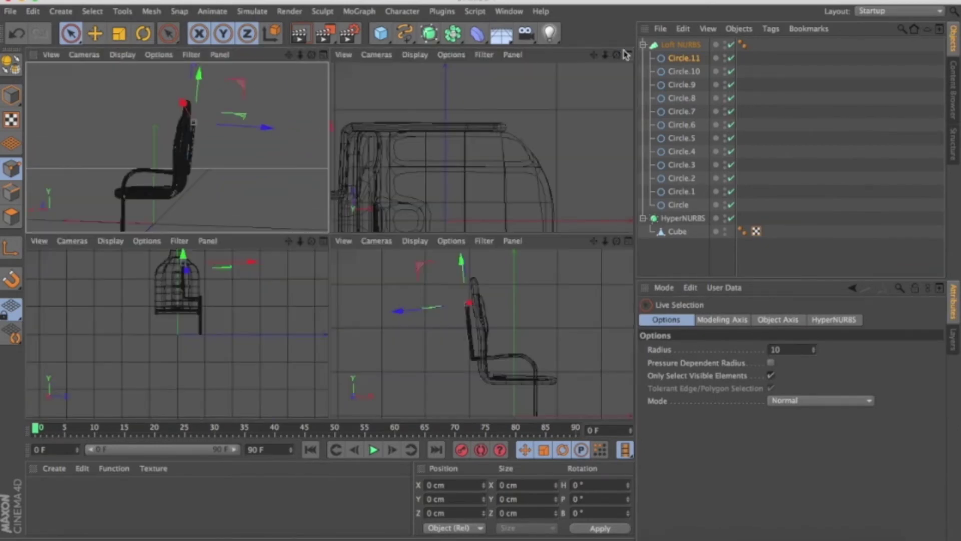
{"action": "key", "text": "F3"}
{"action": "scroll", "coordinate": [300, 125], "scroll_direction": "up", "scroll_amount": 2}
{"action": "middle_click_drag", "start_coordinate": [252, 127], "coordinate": [300, 149], "text": "alt"}
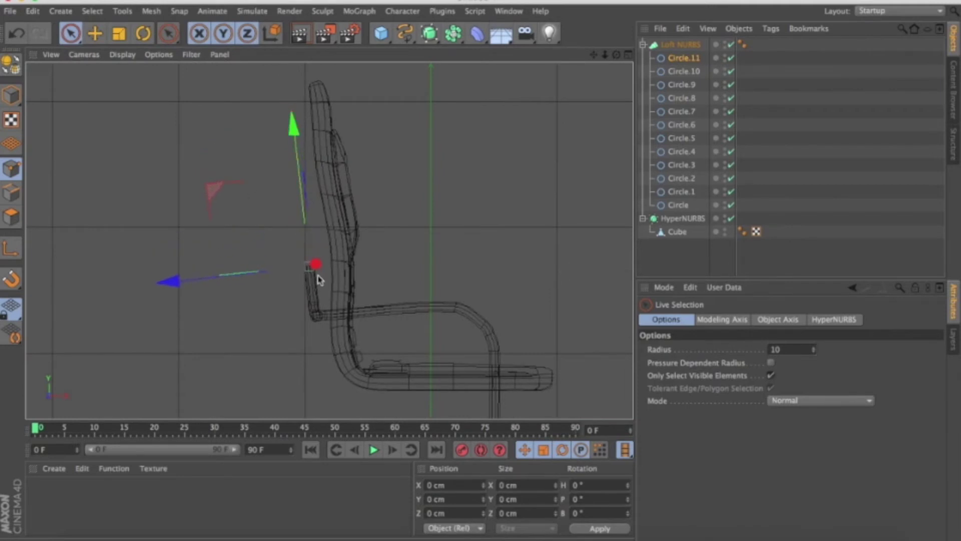
{"action": "scroll", "coordinate": [315, 321], "scroll_direction": "up", "scroll_amount": 3}
{"action": "left_click_drag", "start_coordinate": [321, 208], "coordinate": [310, 195]}
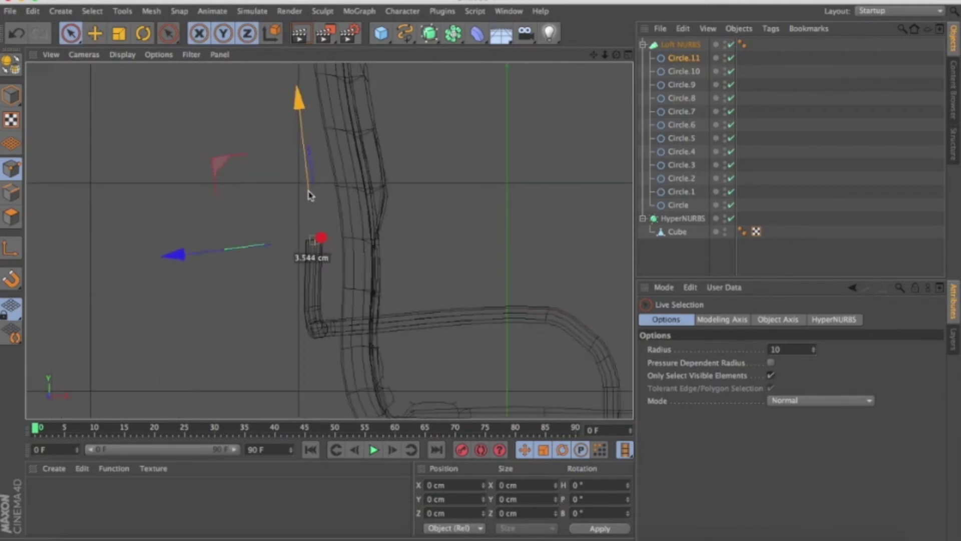
{"action": "left_click", "coordinate": [142, 33]}
{"action": "left_click_drag", "start_coordinate": [262, 172], "coordinate": [253, 146]}
{"action": "key", "text": "space"}
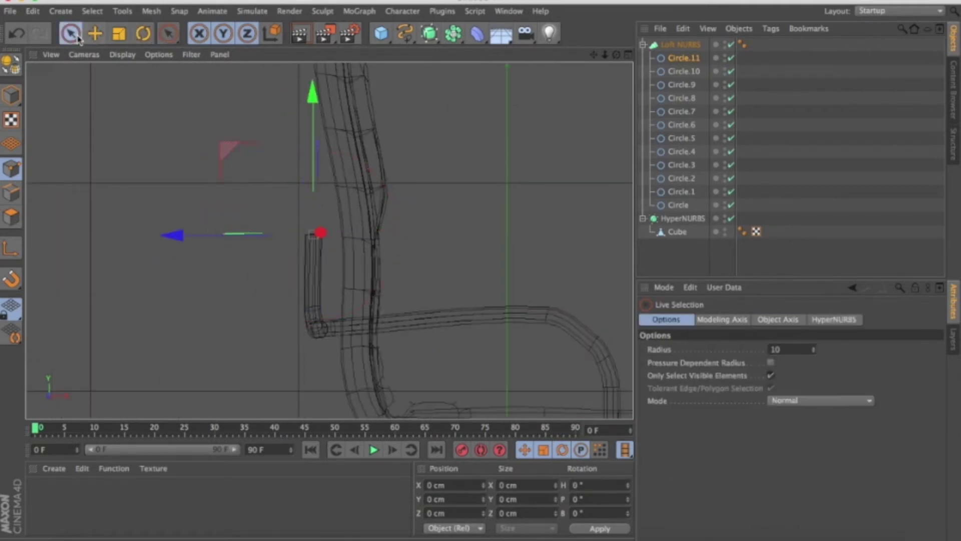
{"action": "left_click_drag", "start_coordinate": [216, 243], "coordinate": [218, 240]}
Add Circle.12 and Circle.13 up the backrest, Circle.13 raised about 35 cm and pulled back.
{"action": "left_click_drag", "start_coordinate": [696, 60], "coordinate": [685, 54], "text": "ctrl"}
{"action": "left_click_drag", "start_coordinate": [322, 130], "coordinate": [321, 80]}
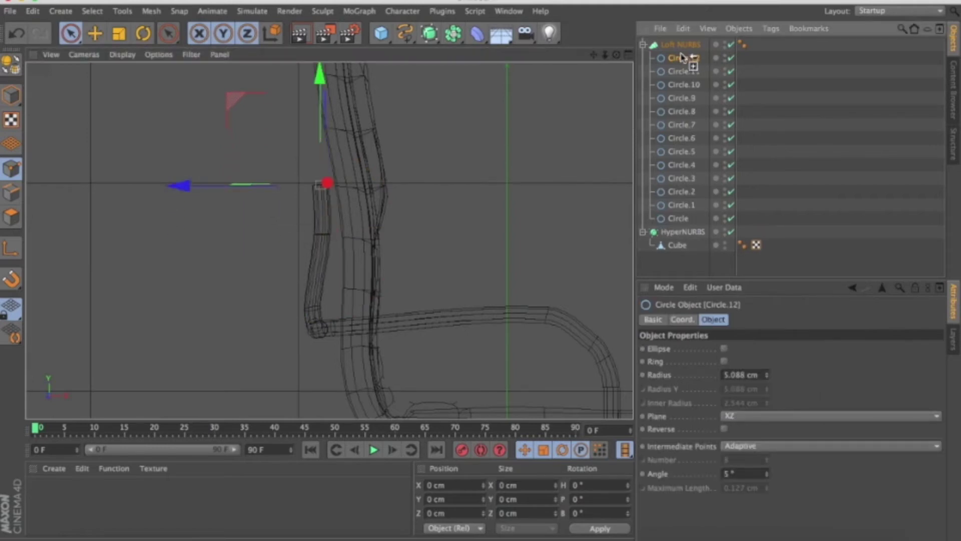
{"action": "left_click_drag", "start_coordinate": [680, 61], "coordinate": [681, 55], "text": "ctrl"}
{"action": "left_click_drag", "start_coordinate": [322, 80], "coordinate": [322, 22]}
{"action": "left_click_drag", "start_coordinate": [250, 127], "coordinate": [242, 127]}
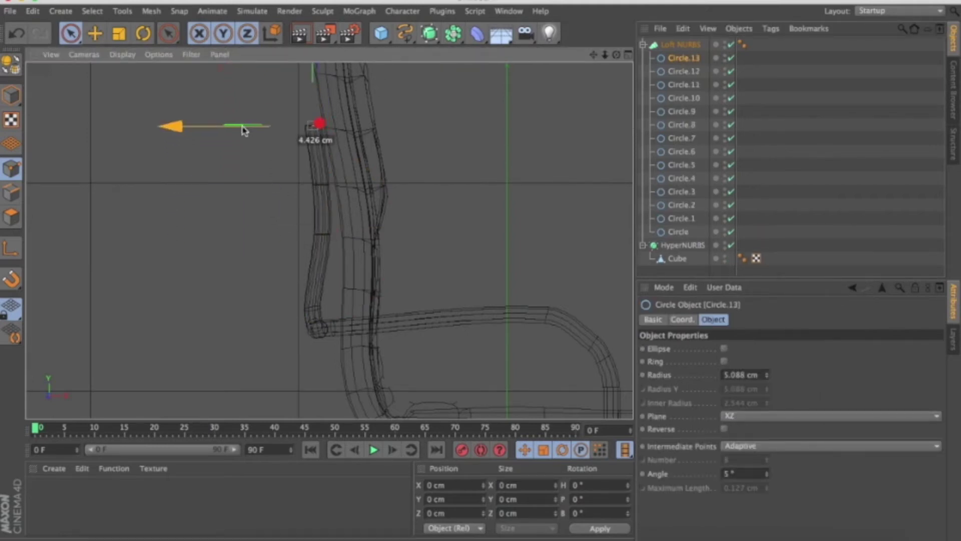
{"action": "scroll", "coordinate": [290, 105], "scroll_direction": "up", "scroll_amount": 2}
{"action": "scroll", "coordinate": [322, 107], "scroll_direction": "down", "scroll_amount": 3}
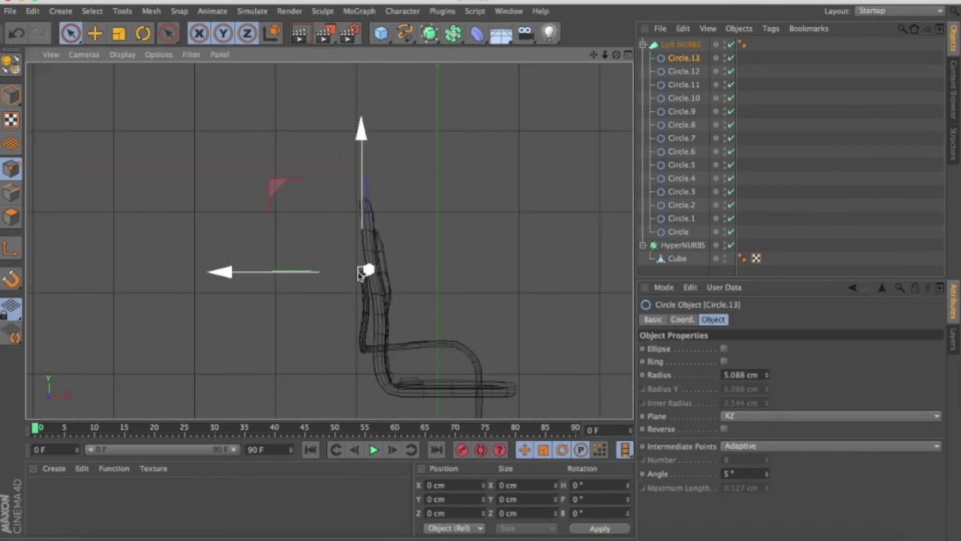
{"action": "scroll", "coordinate": [376, 215], "scroll_direction": "up", "scroll_amount": 3}
Add Circle.14, raised about 34 cm and pulled back, and Circle.15 further up the back.
{"action": "left_click_drag", "start_coordinate": [680, 58], "coordinate": [681, 52], "text": "ctrl"}
{"action": "left_click_drag", "start_coordinate": [388, 145], "coordinate": [378, 69]}
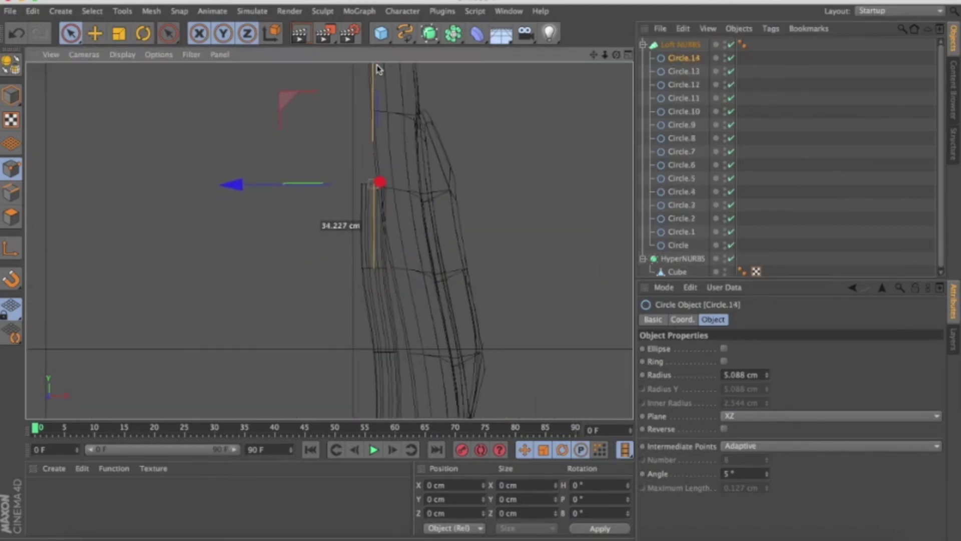
{"action": "left_click_drag", "start_coordinate": [290, 191], "coordinate": [276, 194]}
{"action": "scroll", "coordinate": [335, 347], "scroll_direction": "down", "scroll_amount": 2}
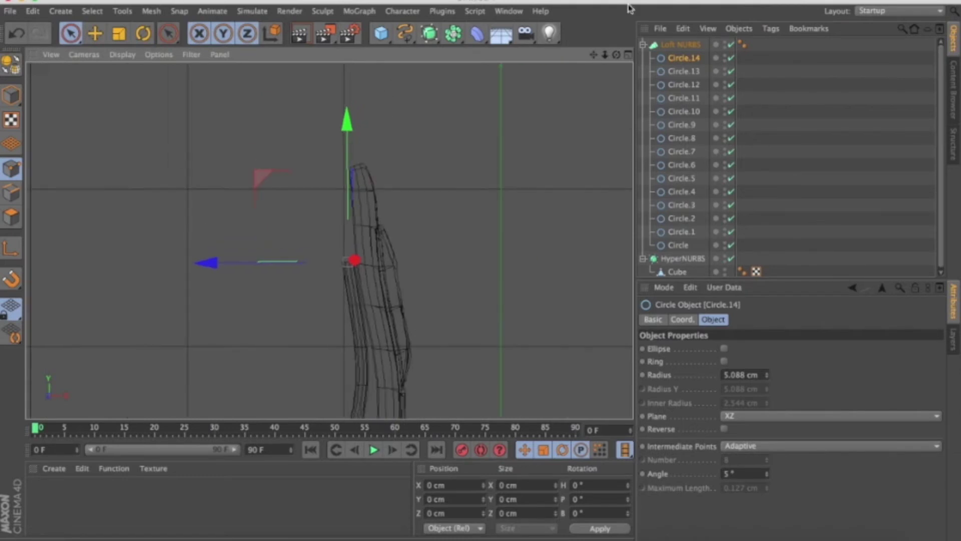
{"action": "key", "text": "ctrl+c"}
{"action": "key", "text": "ctrl+v"}
{"action": "left_click_drag", "start_coordinate": [351, 125], "coordinate": [354, 84]}
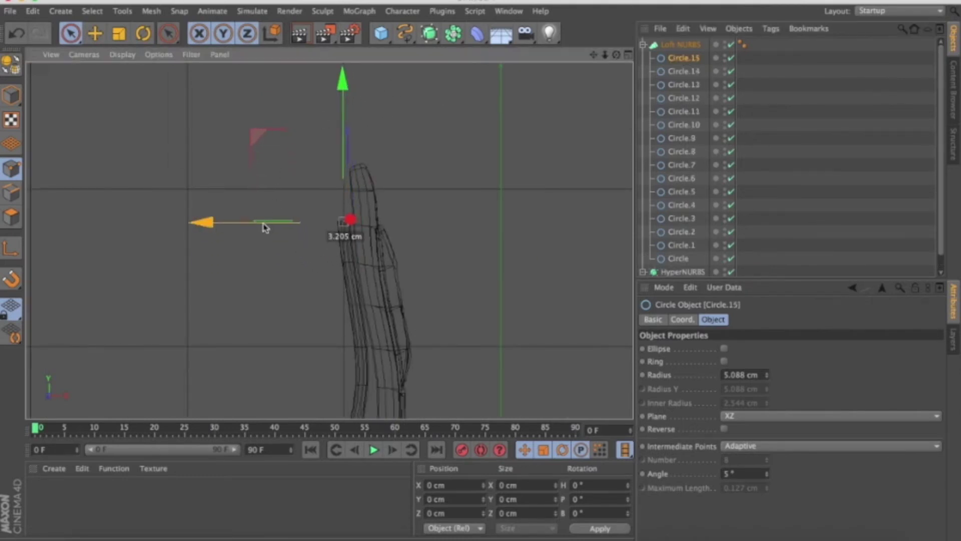
{"action": "scroll", "coordinate": [345, 236], "scroll_direction": "up", "scroll_amount": 3}
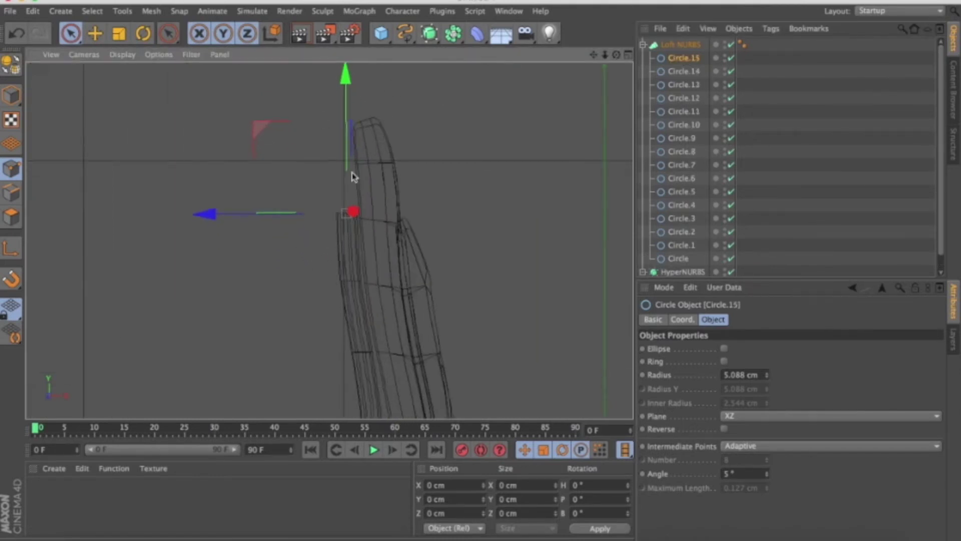
Add Circle.16 and Circle.17 further up the back, Circle.17 raised about 15 cm.
{"action": "key", "text": "ctrl+c"}
{"action": "key", "text": "ctrl+v"}
{"action": "left_click_drag", "start_coordinate": [341, 130], "coordinate": [341, 84]}
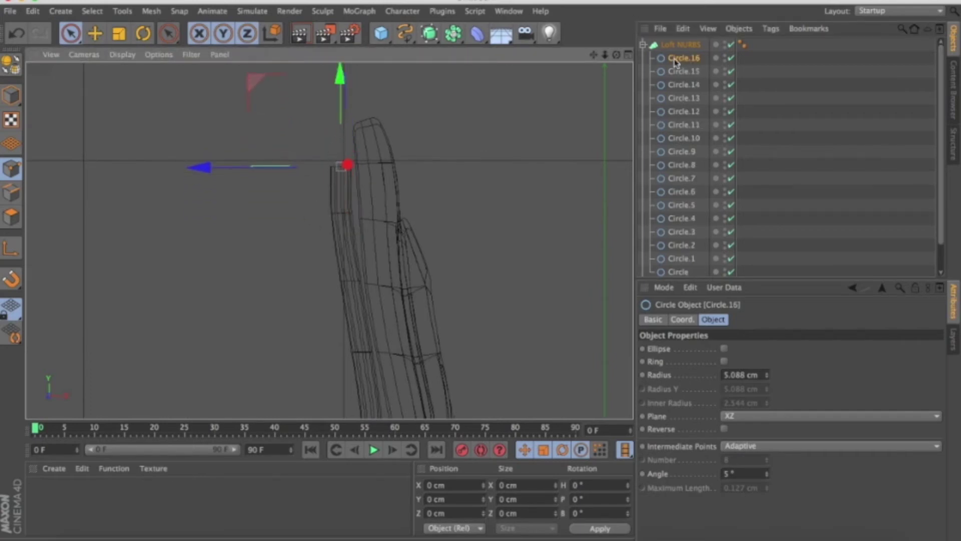
{"action": "left_click_drag", "start_coordinate": [677, 63], "coordinate": [680, 61]}
{"action": "left_click_drag", "start_coordinate": [345, 89], "coordinate": [346, 57]}
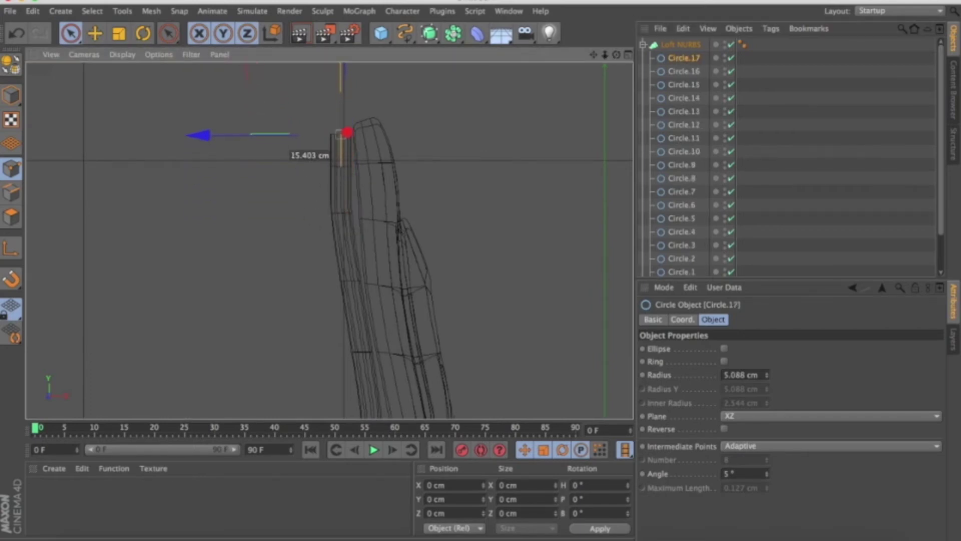
{"action": "left_click", "coordinate": [629, 54]}
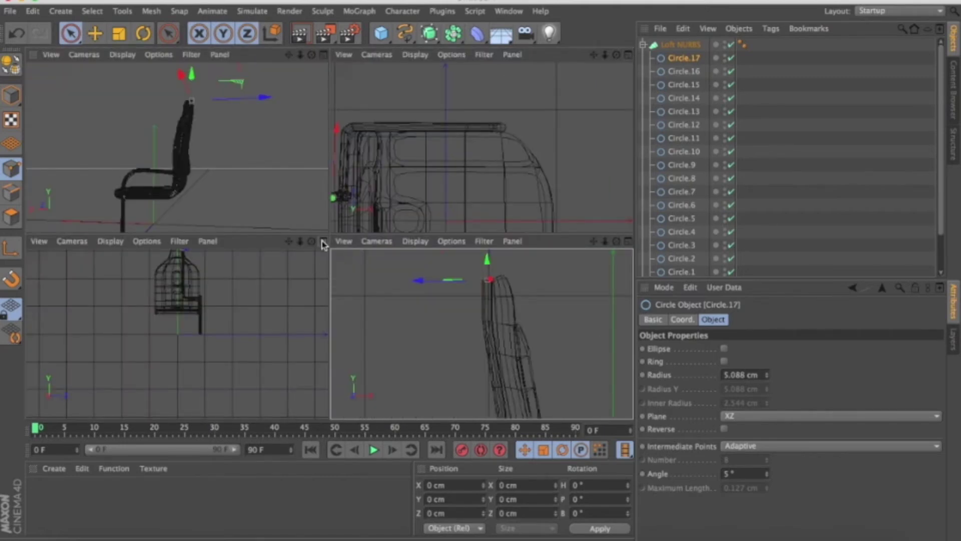
In the enlarged front view, shift the top circles, Circle.17 and Circle.16, sideways along X.
{"action": "left_click", "coordinate": [323, 241]}
{"action": "scroll", "coordinate": [331, 98], "scroll_direction": "up", "scroll_amount": 3}
{"action": "scroll", "coordinate": [325, 98], "scroll_direction": "up", "scroll_amount": 5}
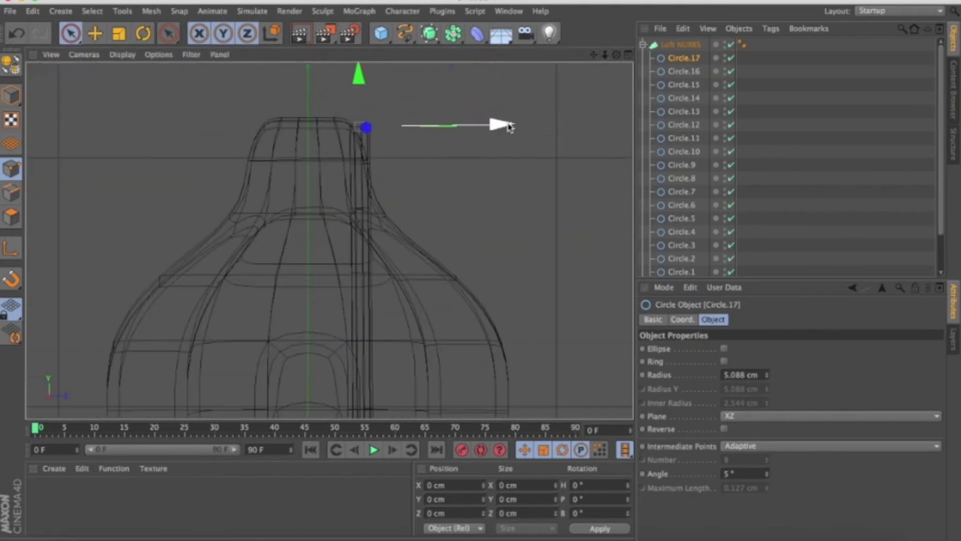
{"action": "left_click_drag", "start_coordinate": [509, 126], "coordinate": [493, 129]}
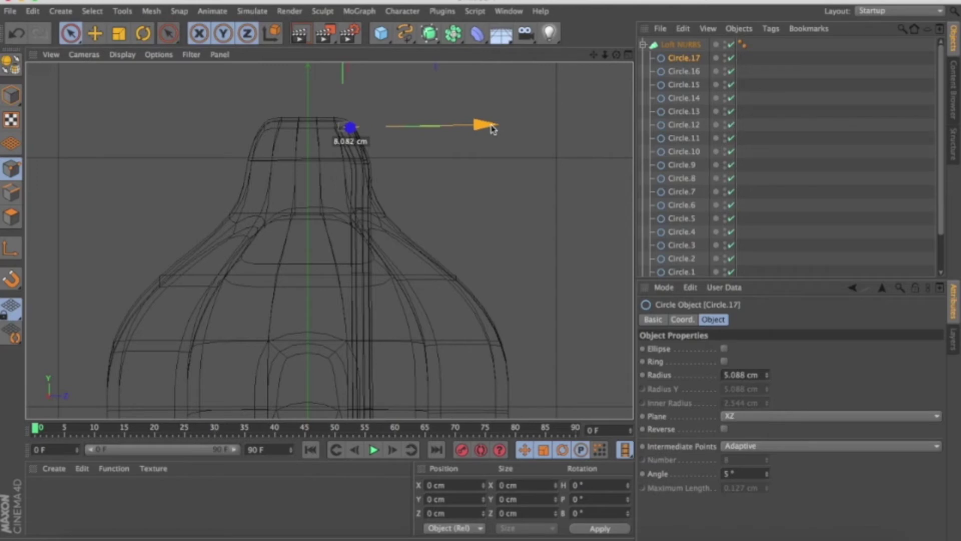
{"action": "left_click", "coordinate": [684, 71]}
{"action": "left_click_drag", "start_coordinate": [507, 166], "coordinate": [502, 166]}
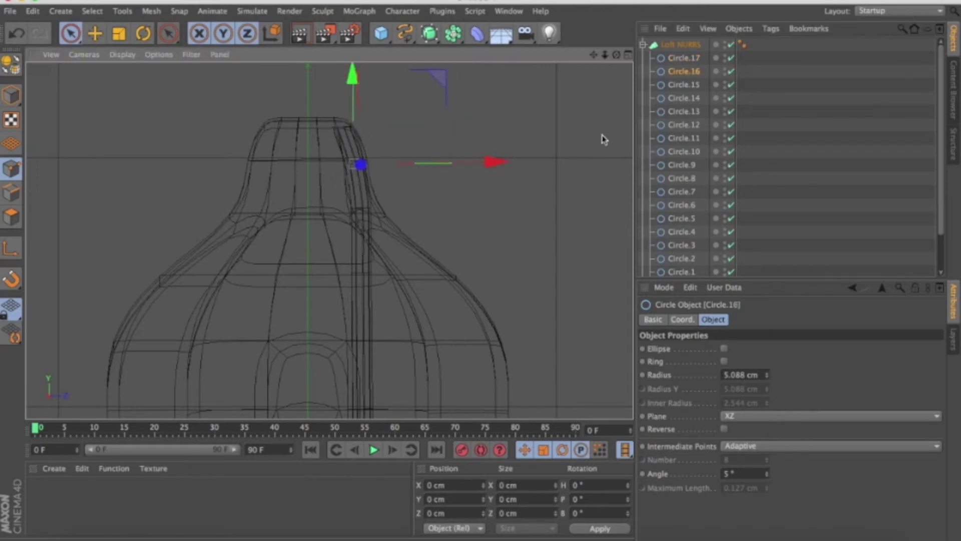
Slide Circles 15, 14 and 13 along X to follow the backrest.
{"action": "scroll", "coordinate": [408, 150], "scroll_direction": "down", "scroll_amount": 1}
{"action": "scroll", "coordinate": [393, 208], "scroll_direction": "down", "scroll_amount": 1}
{"action": "scroll", "coordinate": [393, 213], "scroll_direction": "down", "scroll_amount": 1}
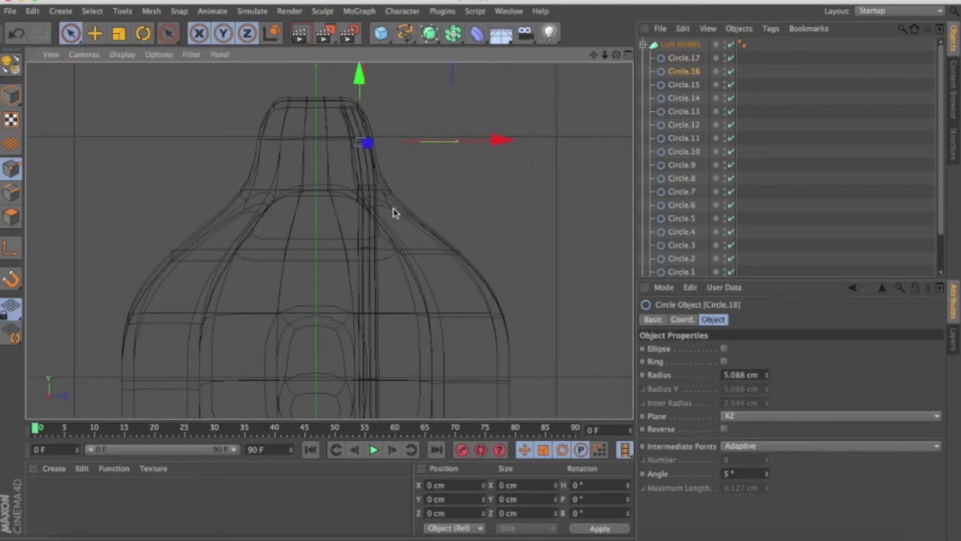
{"action": "key", "text": "Down"}
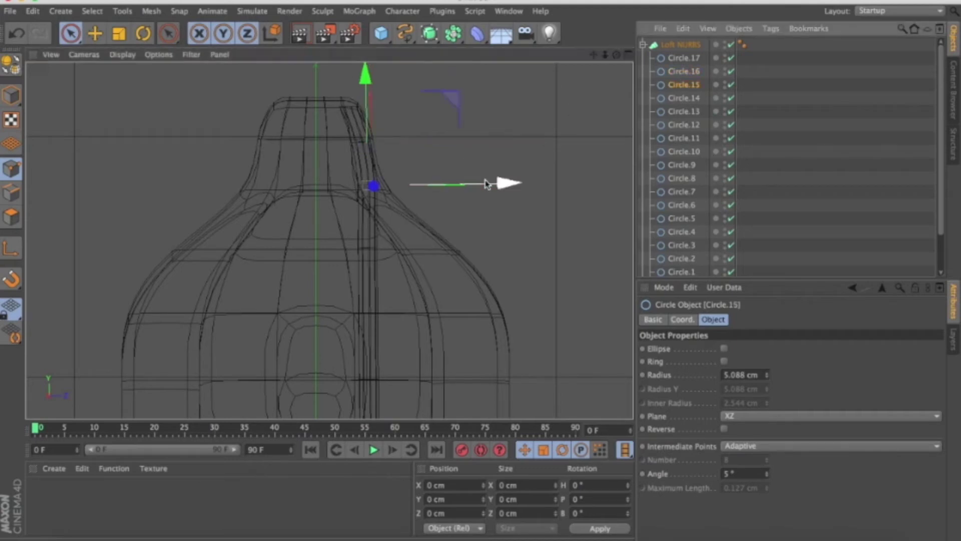
{"action": "left_click_drag", "start_coordinate": [486, 184], "coordinate": [489, 184]}
{"action": "left_click", "coordinate": [681, 98]}
{"action": "left_click_drag", "start_coordinate": [510, 248], "coordinate": [511, 247]}
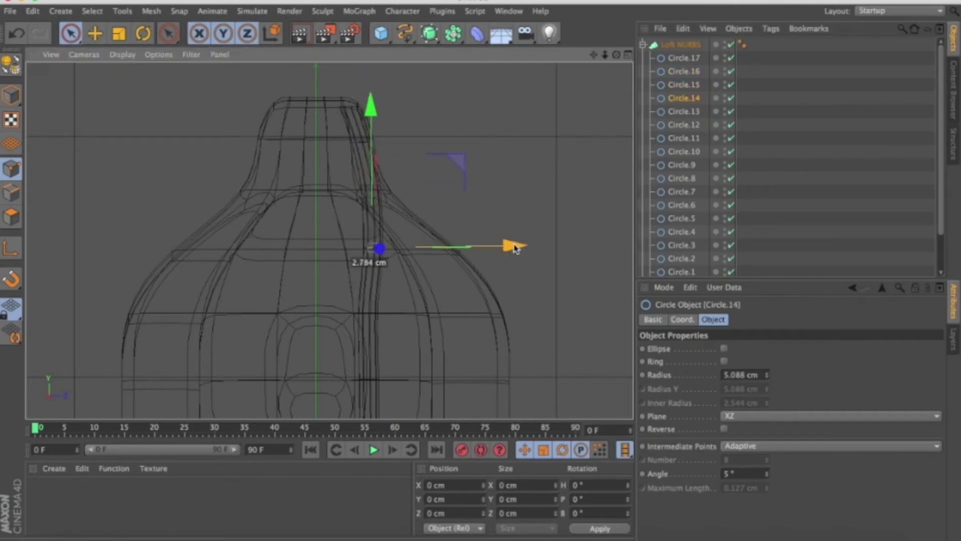
{"action": "left_click", "coordinate": [683, 111]}
{"action": "left_click_drag", "start_coordinate": [511, 313], "coordinate": [514, 314]}
Tilt the upper circles, including Circle.17, to follow the backrest's curved top.
{"action": "scroll", "coordinate": [418, 268], "scroll_direction": "down", "scroll_amount": 5}
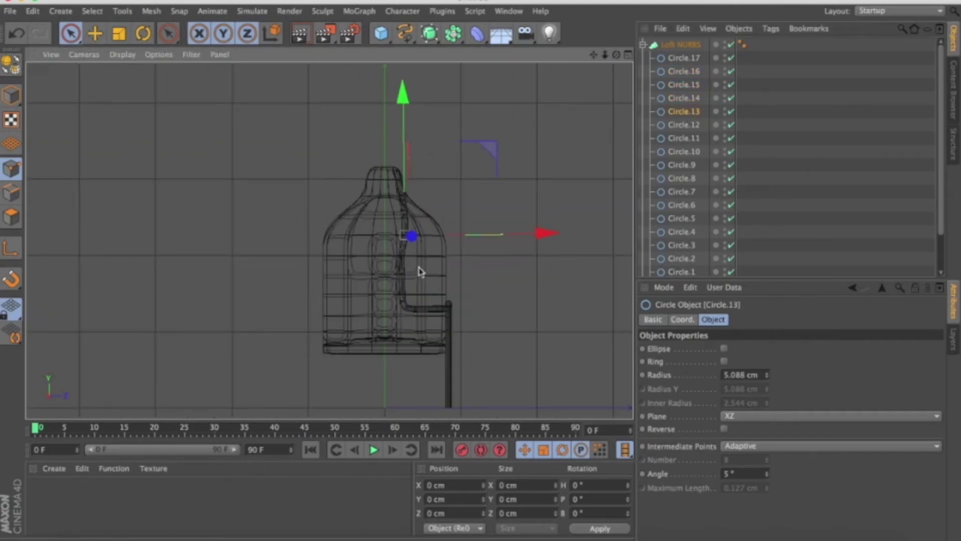
{"action": "scroll", "coordinate": [377, 94], "scroll_direction": "up", "scroll_amount": 5}
{"action": "left_click", "coordinate": [683, 71]}
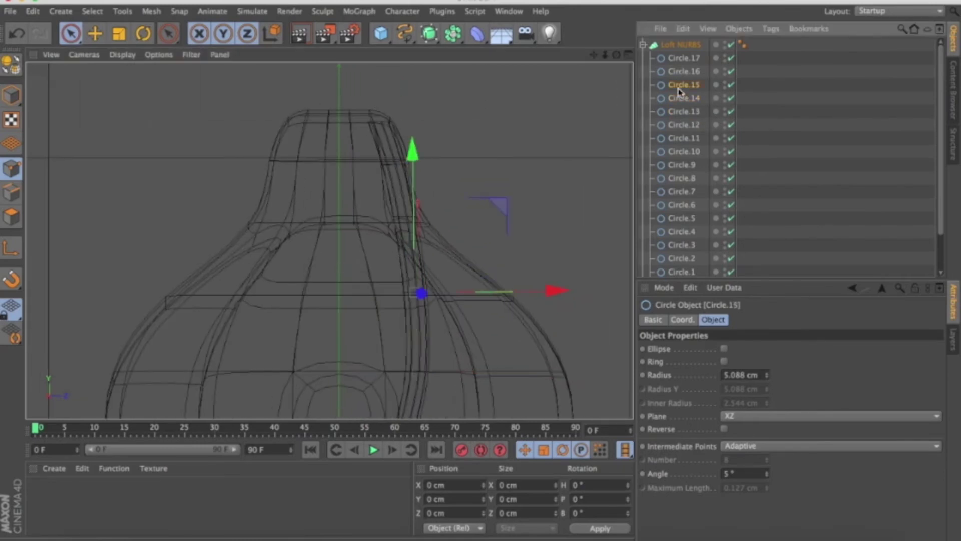
{"action": "key", "text": "r"}
{"action": "mouse_move", "coordinate": [335, 95]}
{"action": "left_mouse_down"}
{"action": "mouse_move", "coordinate": [325, 161]}
{"action": "mouse_move", "coordinate": [335, 203]}
{"action": "left_mouse_up"}
{"action": "left_click", "coordinate": [683, 85]}
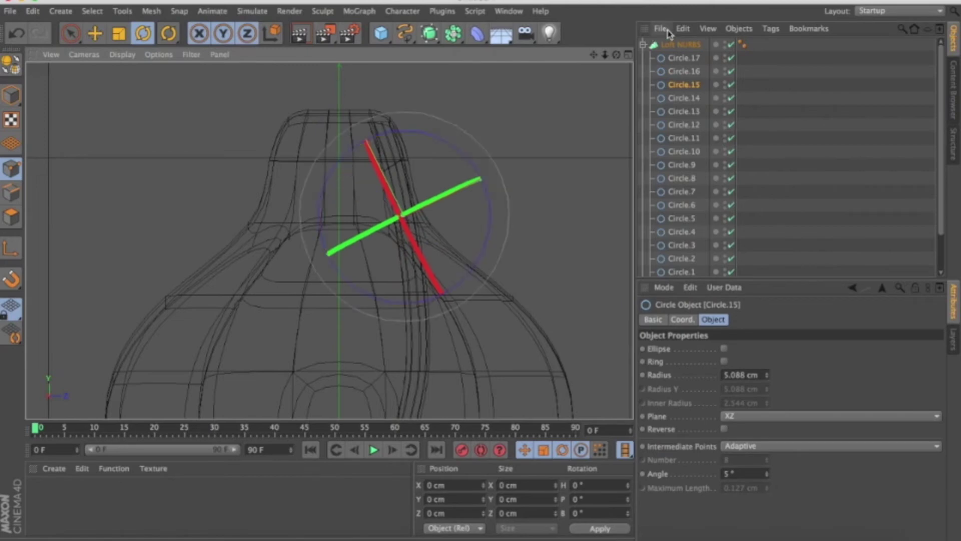
{"action": "left_click", "coordinate": [683, 57]}
{"action": "mouse_move", "coordinate": [307, 101]}
{"action": "left_mouse_down"}
{"action": "mouse_move", "coordinate": [301, 129]}
{"action": "mouse_move", "coordinate": [313, 165]}
{"action": "left_mouse_up"}
{"action": "key", "text": "space"}
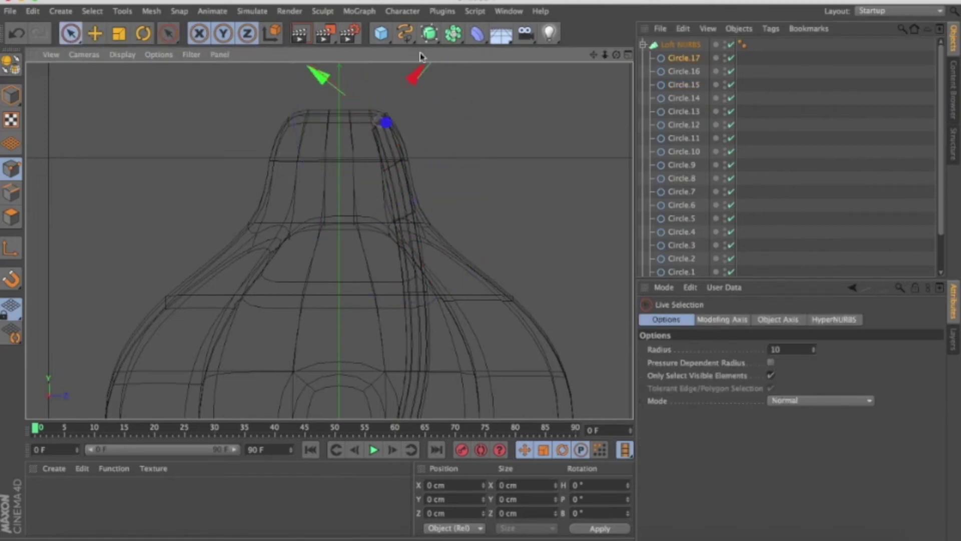
From a new angle, tilt Circle.16 and Circle.17 further to match the curve.
{"action": "left_click_drag", "start_coordinate": [318, 86], "coordinate": [374, 94], "text": "alt"}
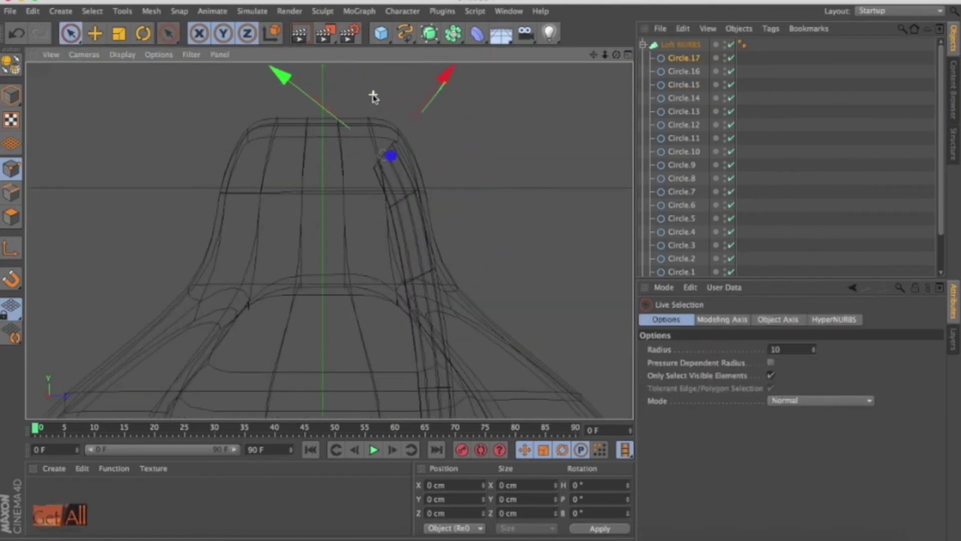
{"action": "left_click", "coordinate": [684, 71]}
{"action": "left_click", "coordinate": [143, 32]}
{"action": "left_click_drag", "start_coordinate": [337, 144], "coordinate": [325, 161]}
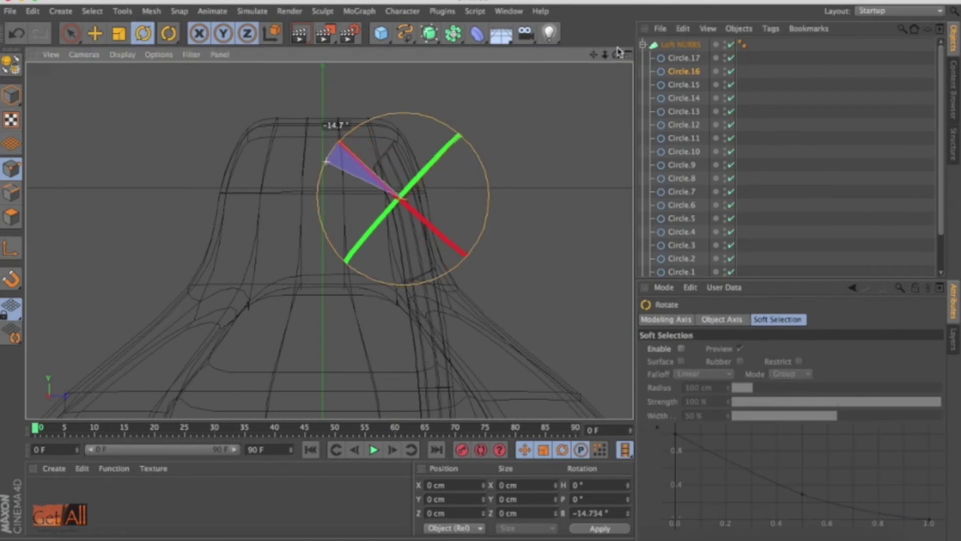
{"action": "left_click_drag", "start_coordinate": [474, 150], "coordinate": [477, 156]}
{"action": "left_click", "coordinate": [287, 128]}
{"action": "left_click_drag", "start_coordinate": [297, 131], "coordinate": [299, 139]}
{"action": "key", "text": "space"}
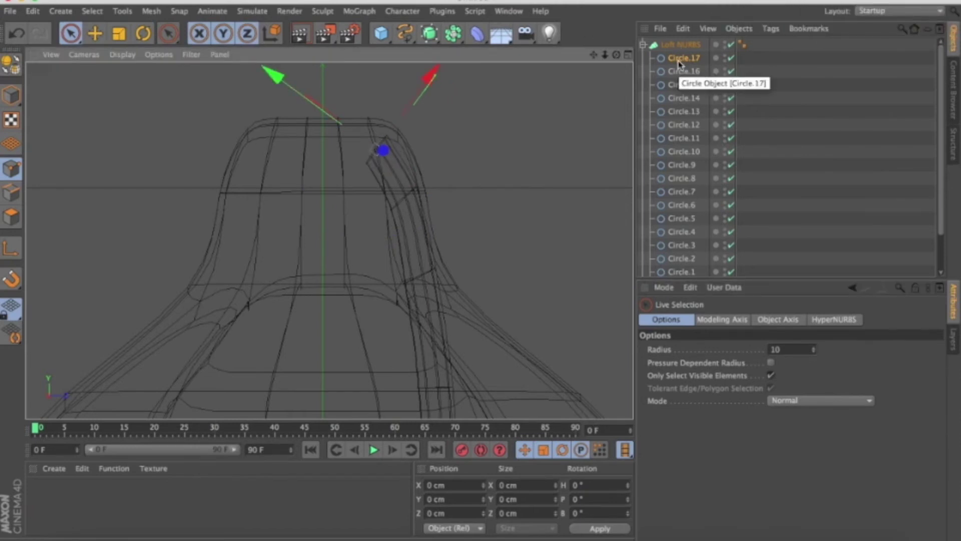
Ctrl-drag Circle.17 to create Circle.18, move it across and tilt it.
{"action": "left_click_drag", "start_coordinate": [679, 59], "coordinate": [681, 48], "text": "ctrl"}
{"action": "left_click_drag", "start_coordinate": [354, 65], "coordinate": [249, 79]}
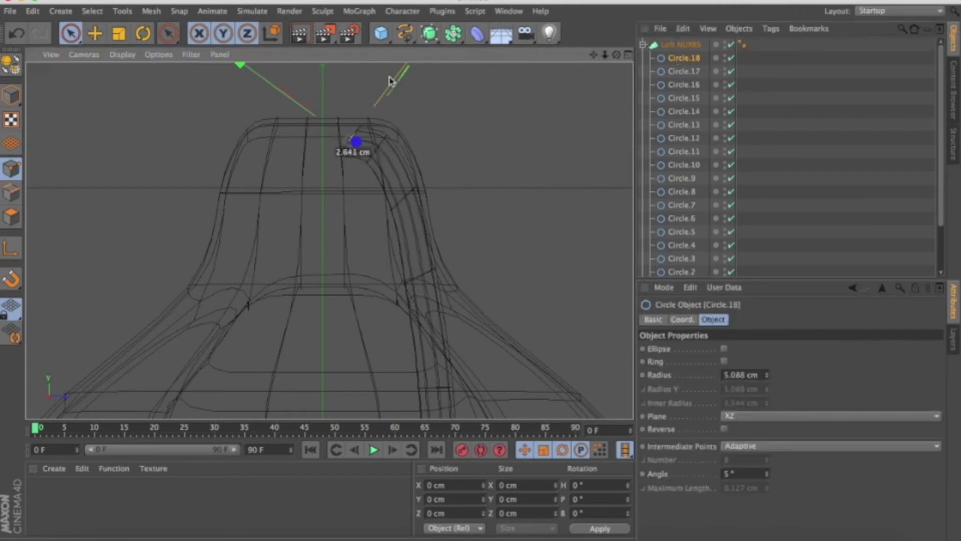
{"action": "key", "text": "r"}
{"action": "left_click_drag", "start_coordinate": [275, 111], "coordinate": [268, 145]}
{"action": "key", "text": "space"}
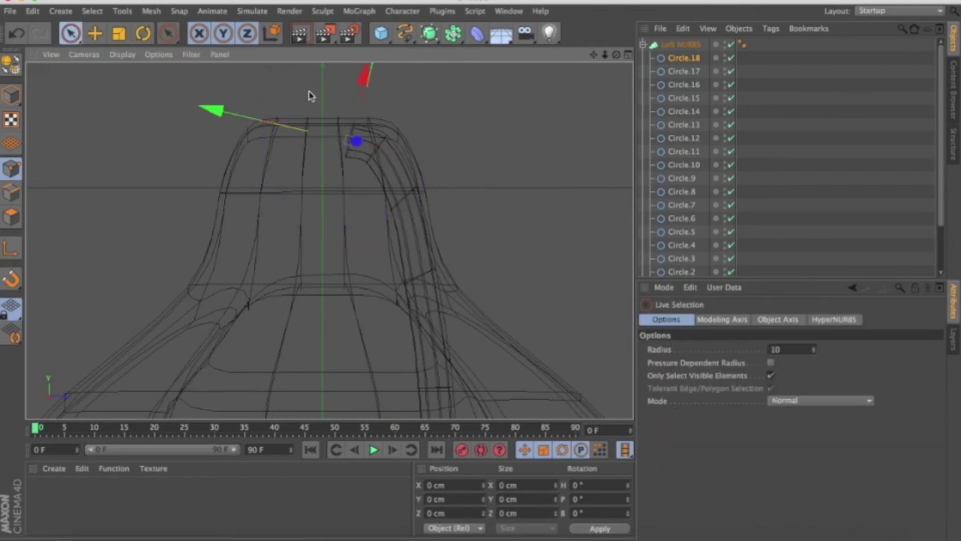
Refine Circle.18's tilt, ending with a further rotation of about -4.3°.
{"action": "key", "text": "r"}
{"action": "left_click_drag", "start_coordinate": [247, 90], "coordinate": [239, 129]}
{"action": "key", "text": "space"}
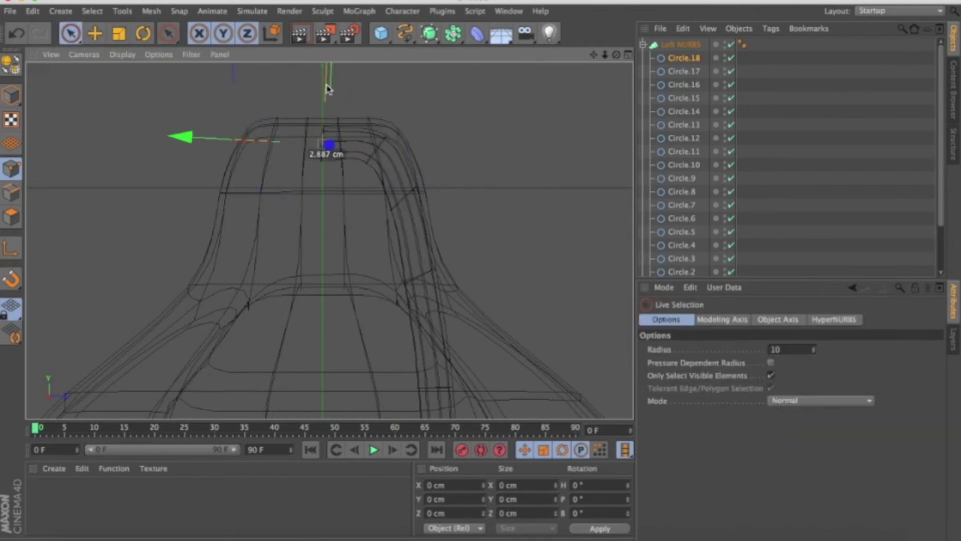
{"action": "scroll", "coordinate": [331, 115], "scroll_direction": "up", "scroll_amount": 3}
{"action": "key", "text": "r"}
{"action": "left_click_drag", "start_coordinate": [245, 98], "coordinate": [235, 103]}
{"action": "key", "text": "space"}
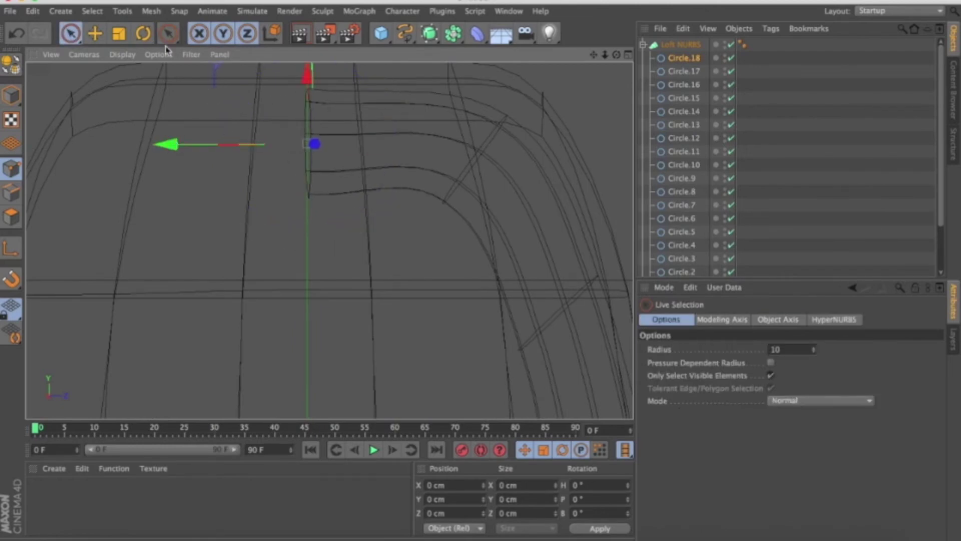
Fine-tune Circle.18's tilt, then raise Circle.17 and shrink it to about 96%.
{"action": "key", "text": "space"}
{"action": "left_click_drag", "start_coordinate": [365, 90], "coordinate": [366, 85]}
{"action": "key", "text": "space"}
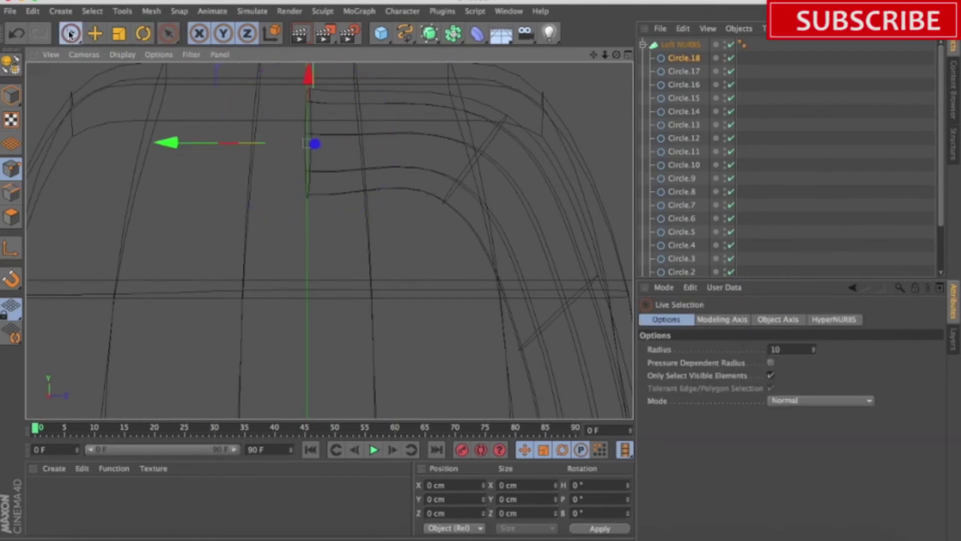
{"action": "left_click", "coordinate": [675, 72]}
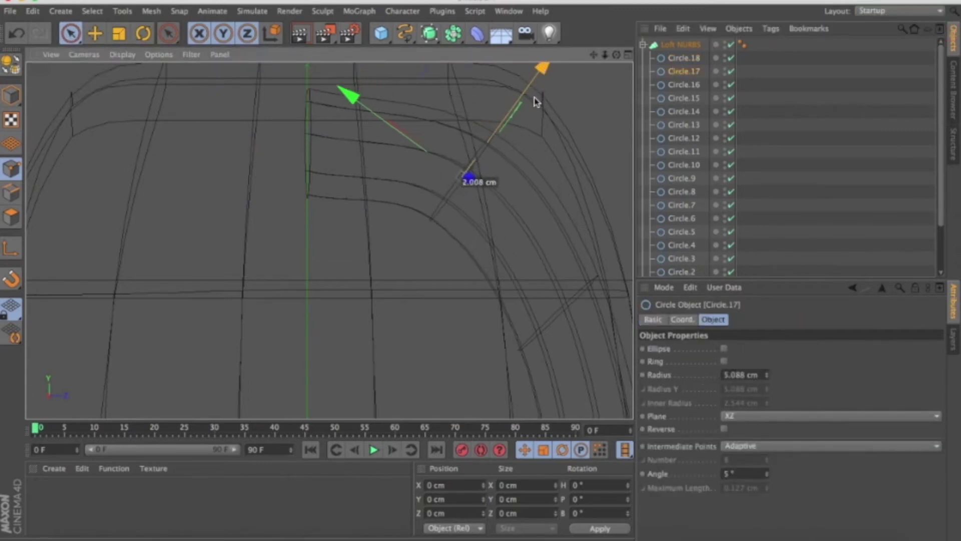
{"action": "left_click_drag", "start_coordinate": [539, 90], "coordinate": [557, 67]}
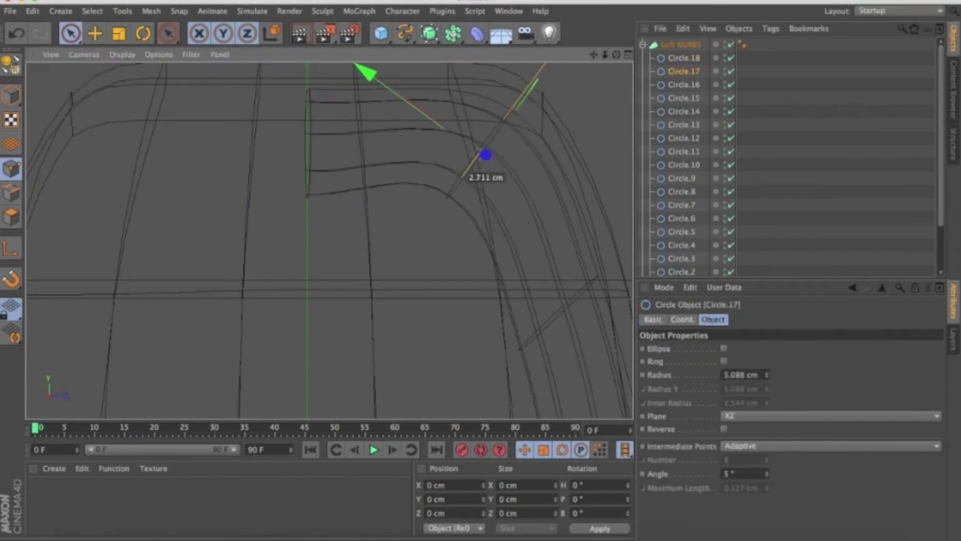
{"action": "key", "text": "t"}
{"action": "left_click_drag", "start_coordinate": [501, 165], "coordinate": [547, 145]}
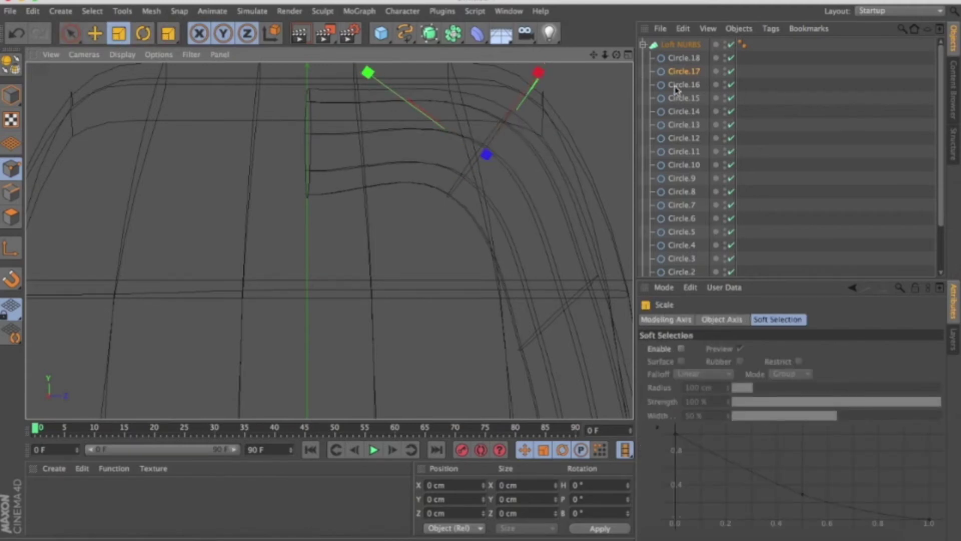
Copy Circle.17 as Circle.19, place it in the bend tilted about -35°, and readjust Circle.17.
{"action": "left_click", "coordinate": [684, 71]}
{"action": "key", "text": "ctrl+c"}
{"action": "key", "text": "ctrl+v"}
{"action": "left_click", "coordinate": [71, 34]}
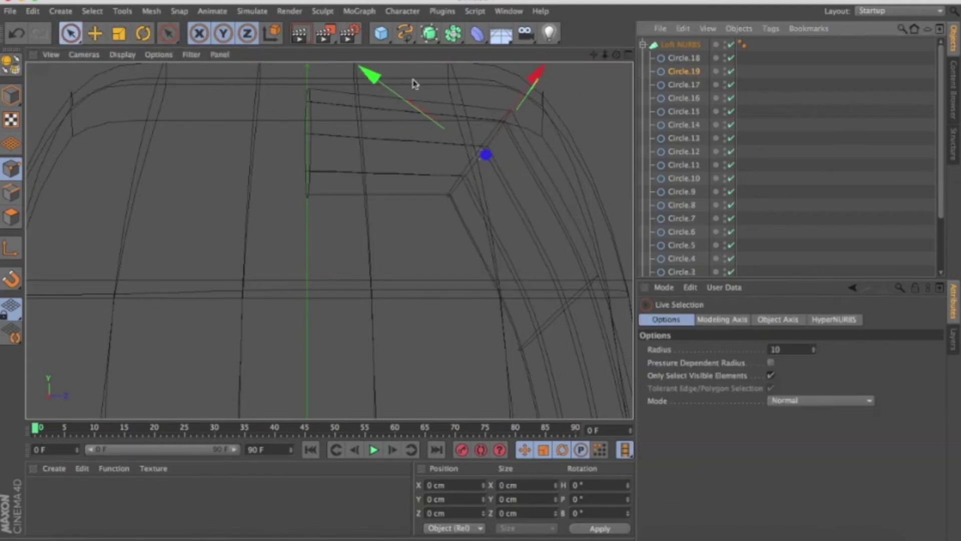
{"action": "left_click_drag", "start_coordinate": [368, 72], "coordinate": [361, 68]}
{"action": "left_click_drag", "start_coordinate": [504, 75], "coordinate": [498, 86]}
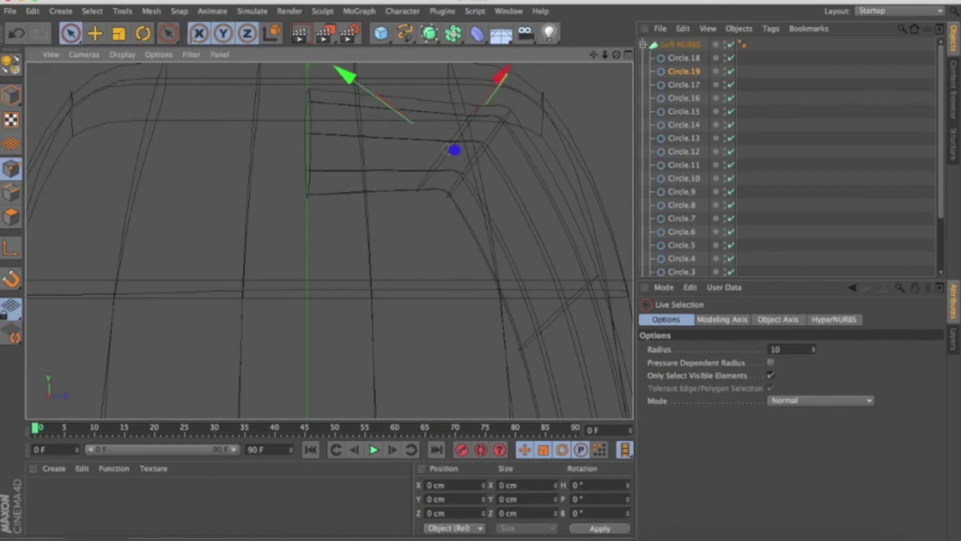
{"action": "key", "text": "r"}
{"action": "left_click_drag", "start_coordinate": [390, 83], "coordinate": [355, 122]}
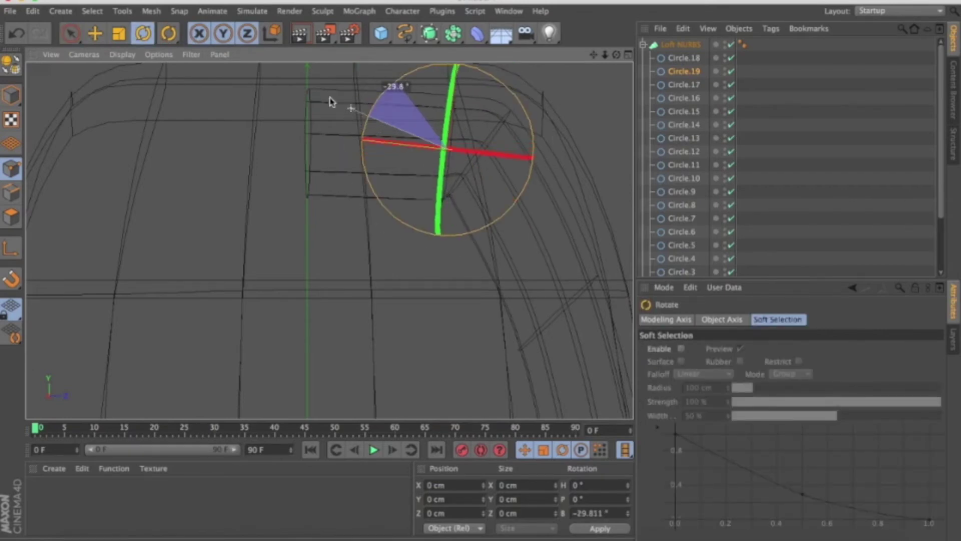
{"action": "key", "text": "space"}
{"action": "left_click", "coordinate": [439, 112]}
{"action": "left_click_drag", "start_coordinate": [439, 112], "coordinate": [443, 125]}
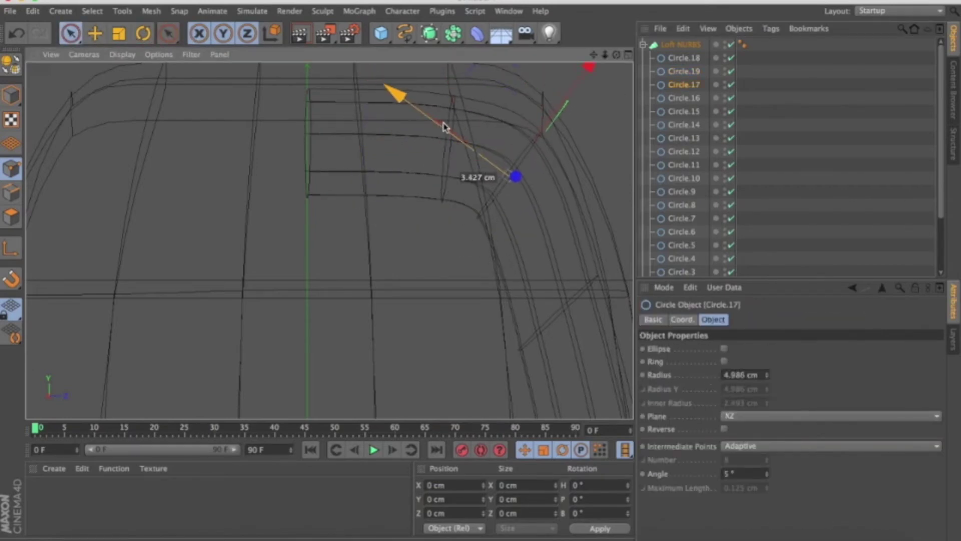
Add a Symmetry object, nest the Loft NURBS inside it, and view the chair from above.
{"action": "left_click_drag", "start_coordinate": [453, 34], "coordinate": [609, 99]}
{"action": "left_click_drag", "start_coordinate": [677, 59], "coordinate": [679, 45]}
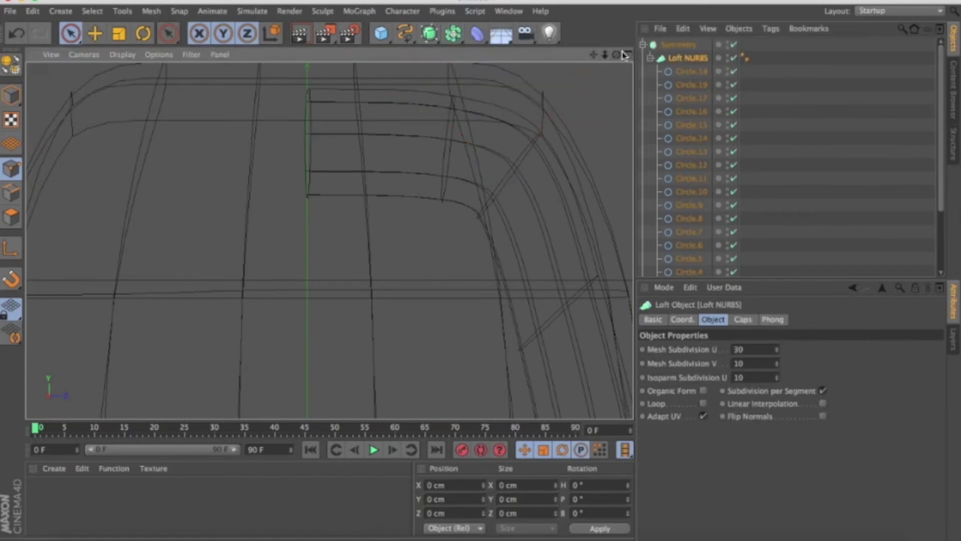
{"action": "left_click", "coordinate": [628, 54]}
{"action": "left_click", "coordinate": [324, 56]}
{"action": "left_click_drag", "start_coordinate": [616, 54], "coordinate": [699, 69]}
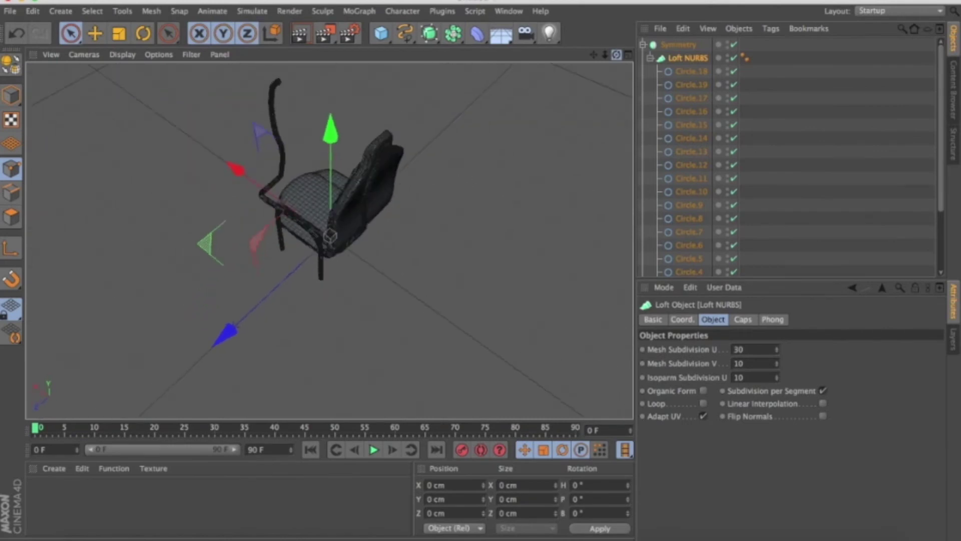
Set the Symmetry object's mirror plane to XY and orbit to inspect both chair sides.
{"action": "left_click", "coordinate": [681, 48]}
{"action": "left_click_drag", "start_coordinate": [727, 354], "coordinate": [724, 366]}
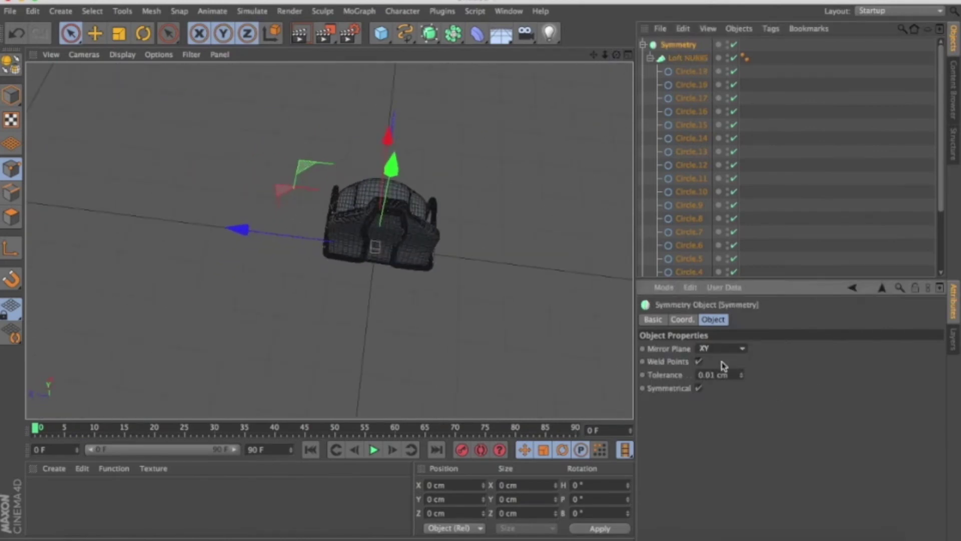
{"action": "mouse_move", "coordinate": [619, 59]}
{"action": "left_mouse_down"}
{"action": "mouse_move", "coordinate": [560, 70]}
{"action": "mouse_move", "coordinate": [596, 68]}
{"action": "left_mouse_up"}
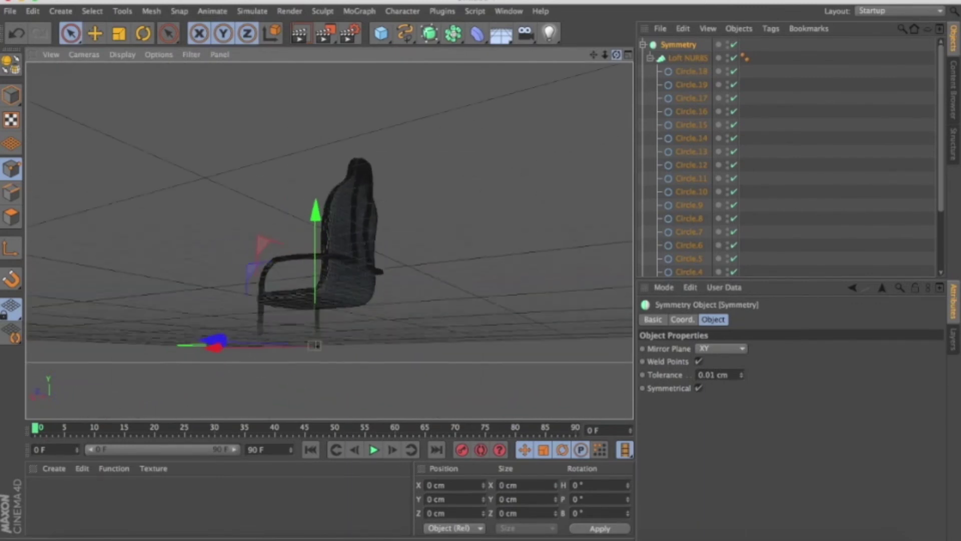
{"action": "scroll", "coordinate": [247, 350], "scroll_direction": "up", "scroll_amount": 3}
{"action": "scroll", "coordinate": [247, 352], "scroll_direction": "up", "scroll_amount": 2}
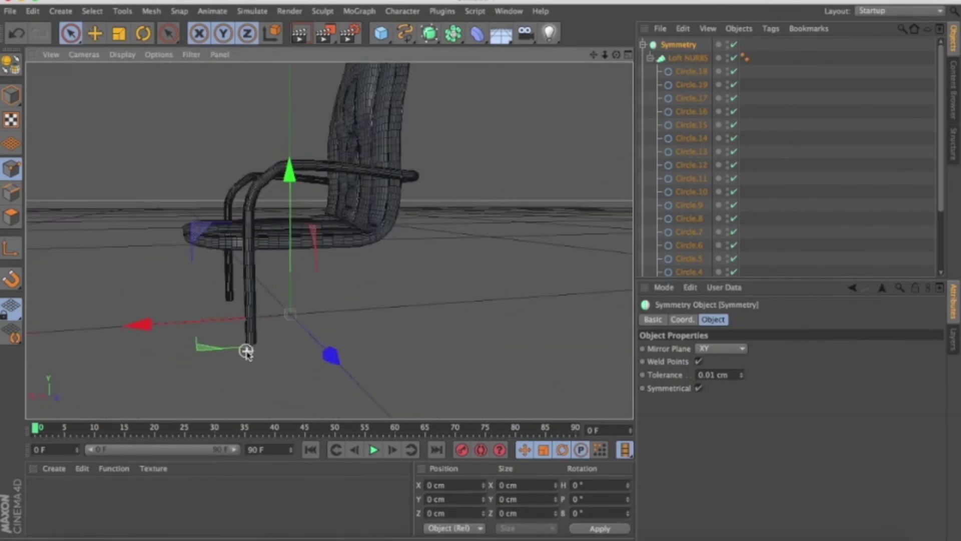
{"action": "left_click_drag", "start_coordinate": [616, 55], "coordinate": [595, 58]}
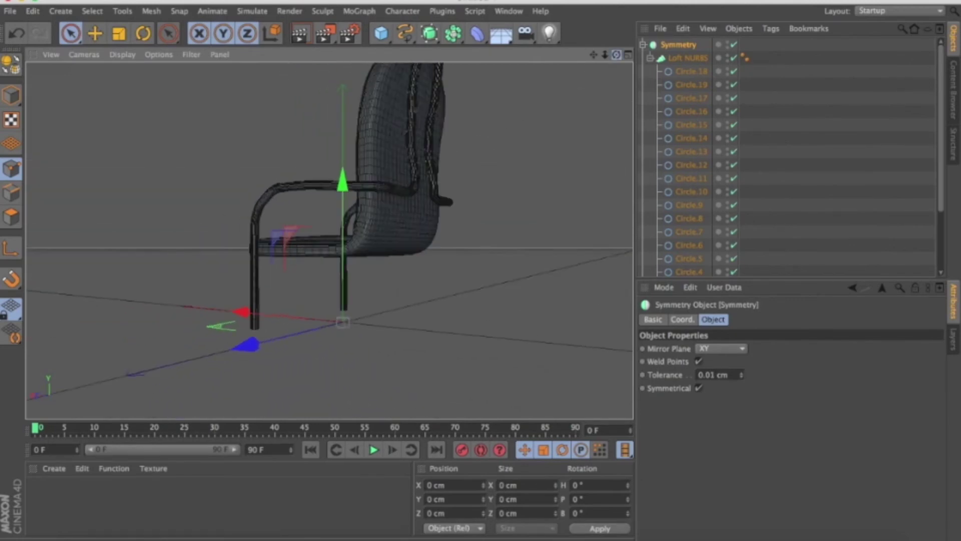
{"action": "scroll", "coordinate": [716, 150], "scroll_direction": "down", "scroll_amount": 3}
{"action": "left_click", "coordinate": [686, 243]}
Duplicate the circle profile as Circle.20, lower it and shift it along X.
{"action": "scroll", "coordinate": [247, 350], "scroll_direction": "up", "scroll_amount": 2}
{"action": "scroll", "coordinate": [246, 350], "scroll_direction": "up", "scroll_amount": 1}
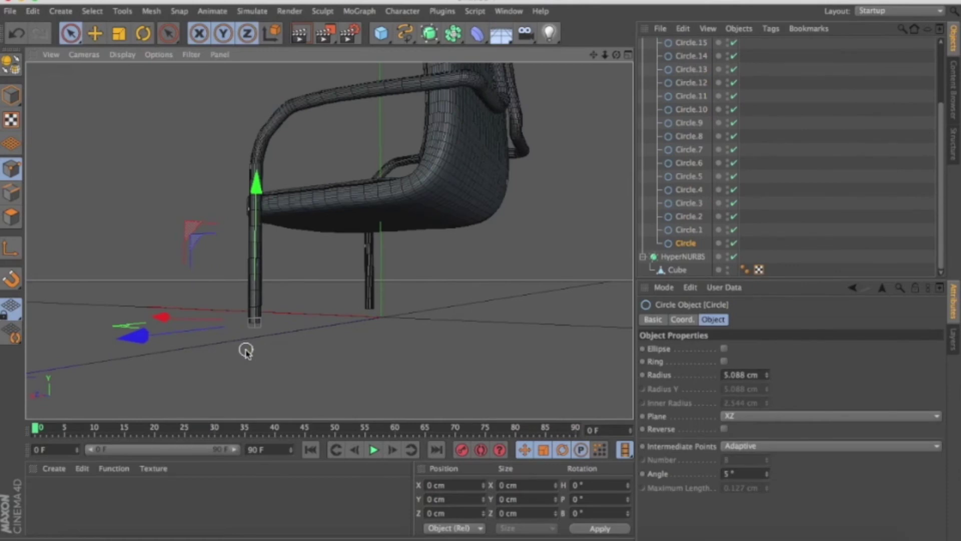
{"action": "scroll", "coordinate": [350, 354], "scroll_direction": "up", "scroll_amount": 2}
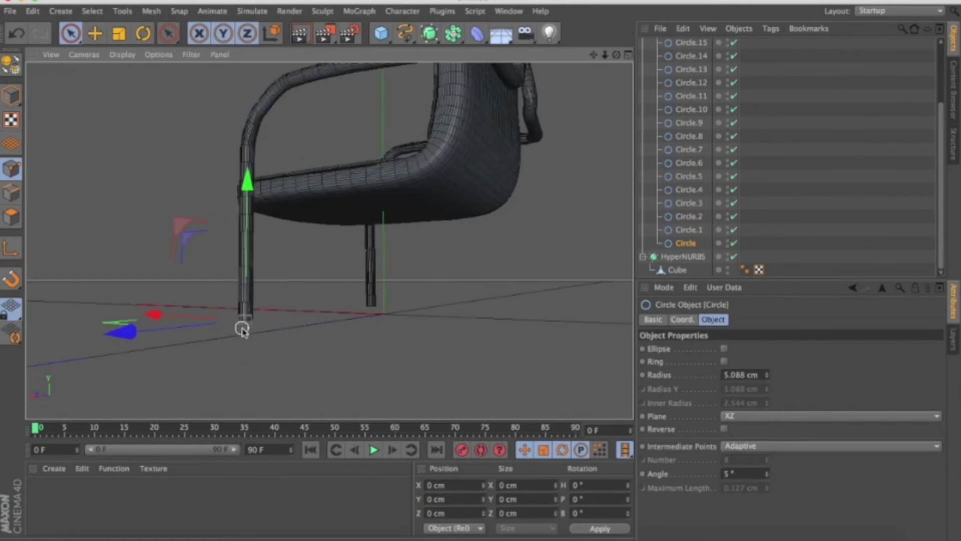
{"action": "scroll", "coordinate": [243, 329], "scroll_direction": "up", "scroll_amount": 2}
{"action": "left_click_drag", "start_coordinate": [682, 245], "coordinate": [684, 256], "text": "ctrl"}
{"action": "left_click_drag", "start_coordinate": [248, 181], "coordinate": [252, 193]}
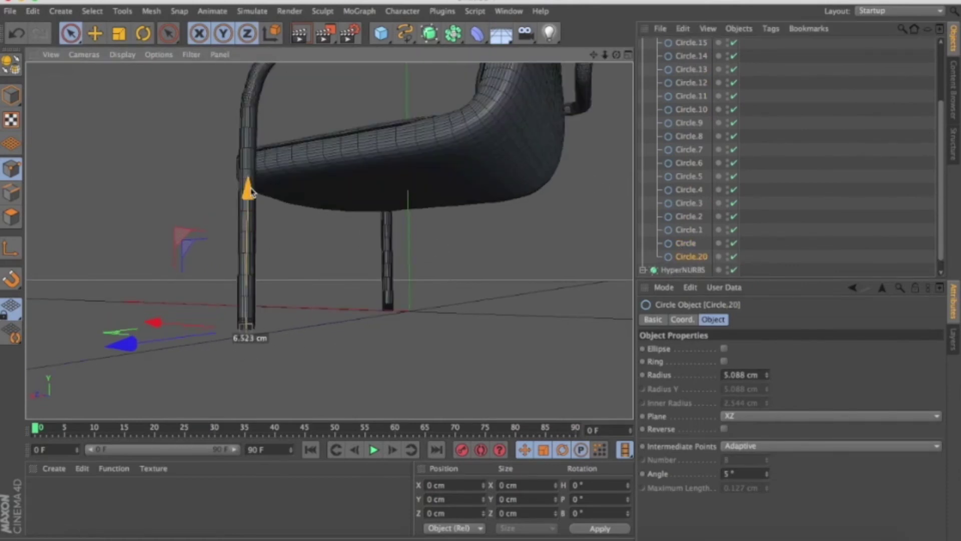
{"action": "mouse_move", "coordinate": [161, 323]}
{"action": "left_mouse_down"}
{"action": "mouse_move", "coordinate": [345, 333]}
{"action": "mouse_move", "coordinate": [329, 240]}
{"action": "left_mouse_up"}
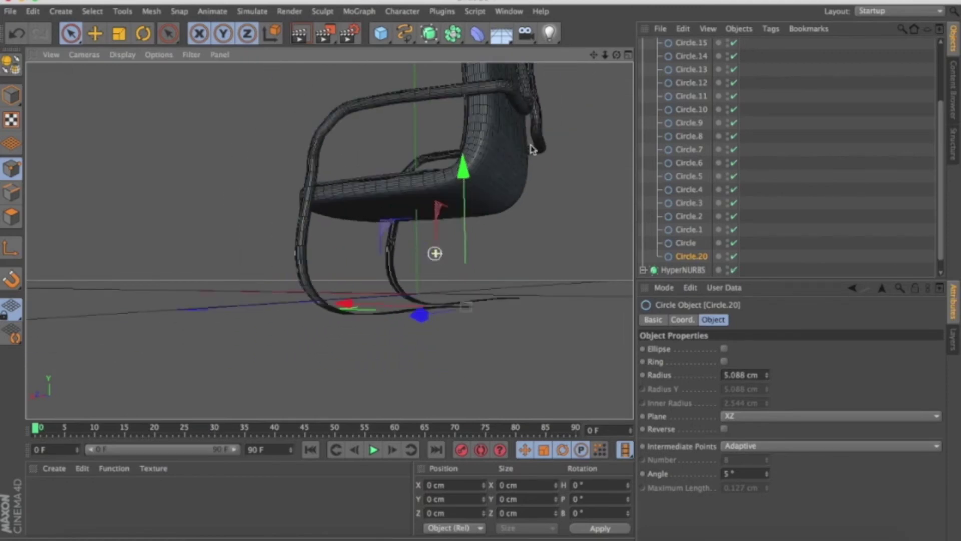
{"action": "left_click_drag", "start_coordinate": [329, 240], "coordinate": [463, 316], "text": "alt"}
Copy another circle profile and raise it so the leg bends up toward the armrest.
{"action": "left_click_drag", "start_coordinate": [691, 256], "coordinate": [694, 269]}
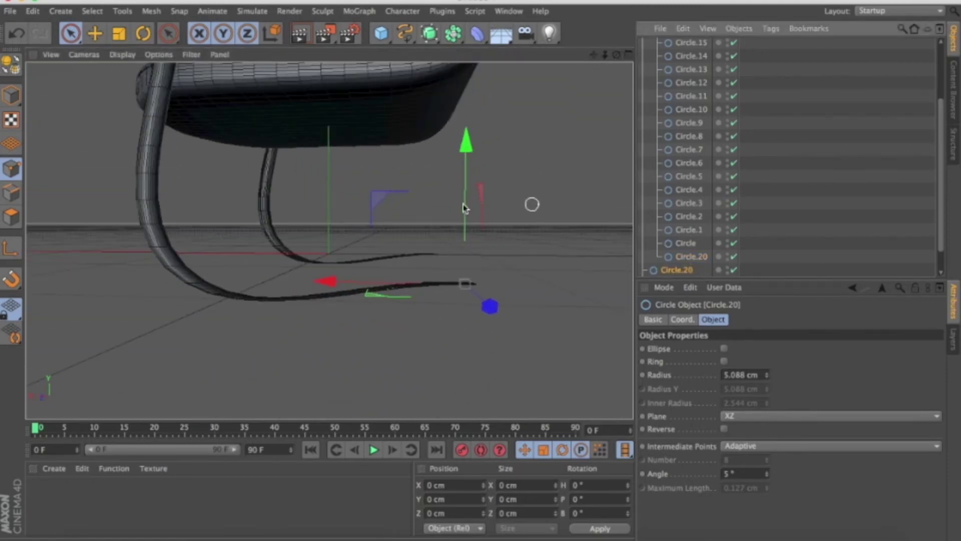
{"action": "left_click_drag", "start_coordinate": [468, 200], "coordinate": [468, 172]}
{"action": "left_click_drag", "start_coordinate": [671, 269], "coordinate": [692, 256]}
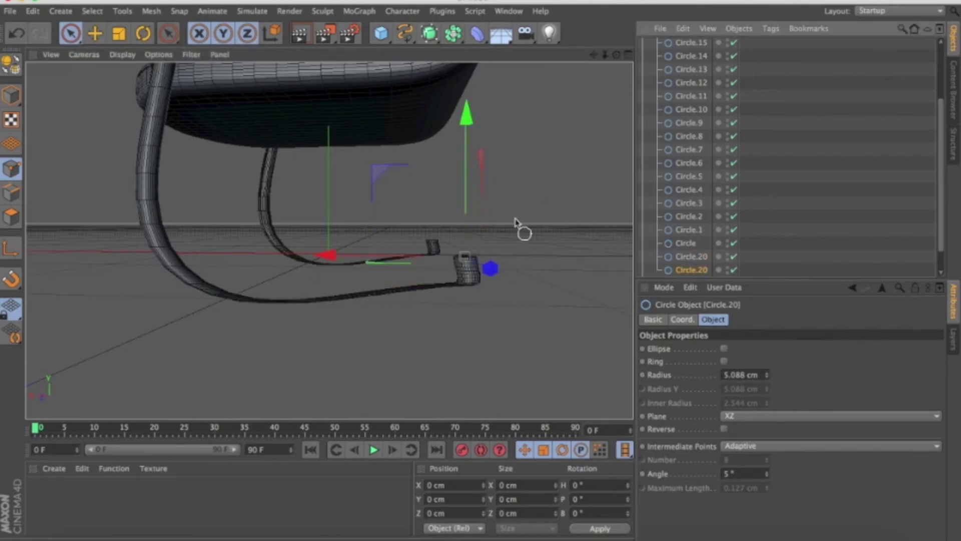
{"action": "left_click_drag", "start_coordinate": [466, 156], "coordinate": [467, 68]}
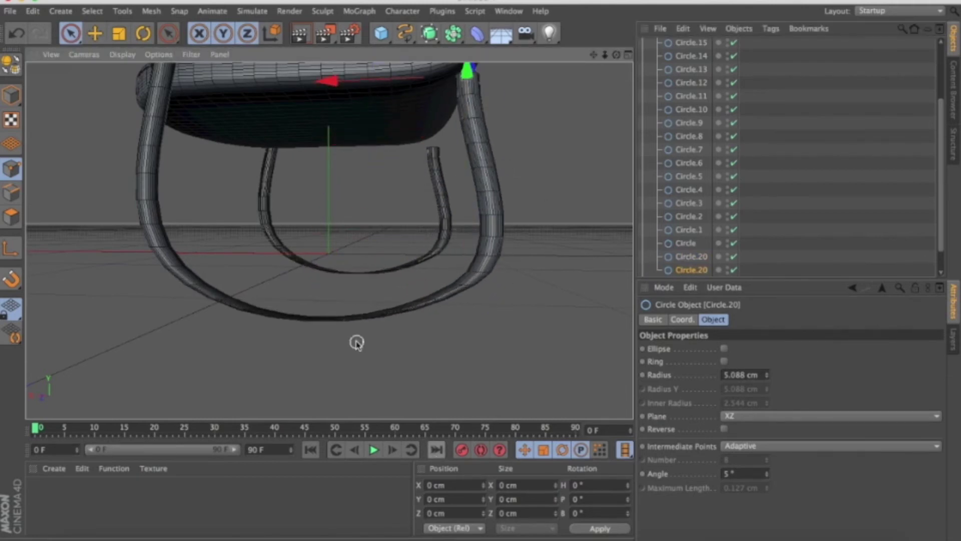
{"action": "scroll", "coordinate": [356, 342], "scroll_direction": "down", "scroll_amount": 5}
{"action": "mouse_move", "coordinate": [328, 240]}
{"action": "left_mouse_down", "text": "alt"}
{"action": "mouse_move", "coordinate": [337, 240]}
{"action": "mouse_move", "coordinate": [368, 100]}
{"action": "left_mouse_up", "text": "alt"}
{"action": "left_click_drag", "start_coordinate": [397, 145], "coordinate": [398, 70]}
{"action": "left_click_drag", "start_coordinate": [328, 240], "coordinate": [329, 241], "text": "alt"}
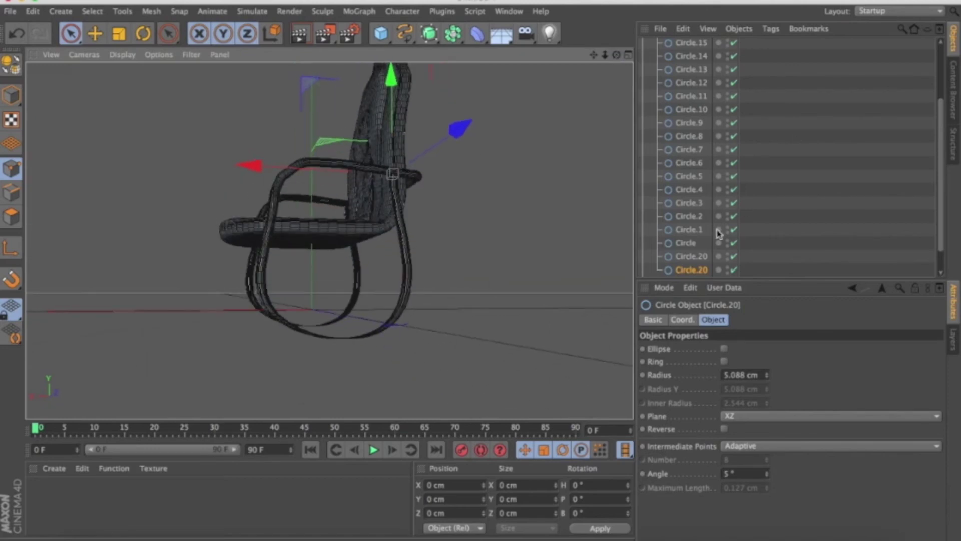
Duplicate the base Circle as Circle.21, move it along X and tilt it slightly.
{"action": "left_click", "coordinate": [685, 243], "text": "shift"}
{"action": "left_click_drag", "start_coordinate": [688, 251], "coordinate": [691, 252], "text": "ctrl"}
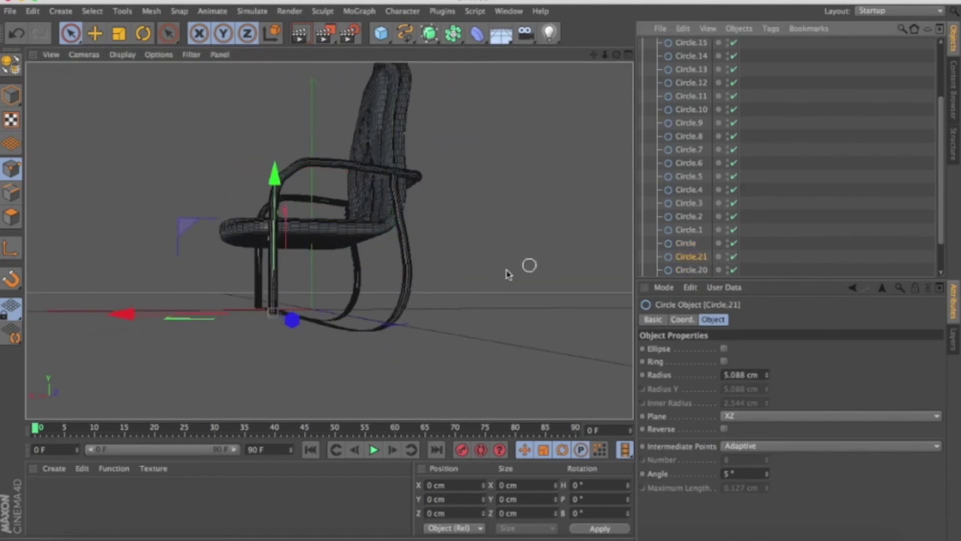
{"action": "scroll", "coordinate": [312, 300], "scroll_direction": "up", "scroll_amount": 5}
{"action": "left_click_drag", "start_coordinate": [95, 349], "coordinate": [228, 343]}
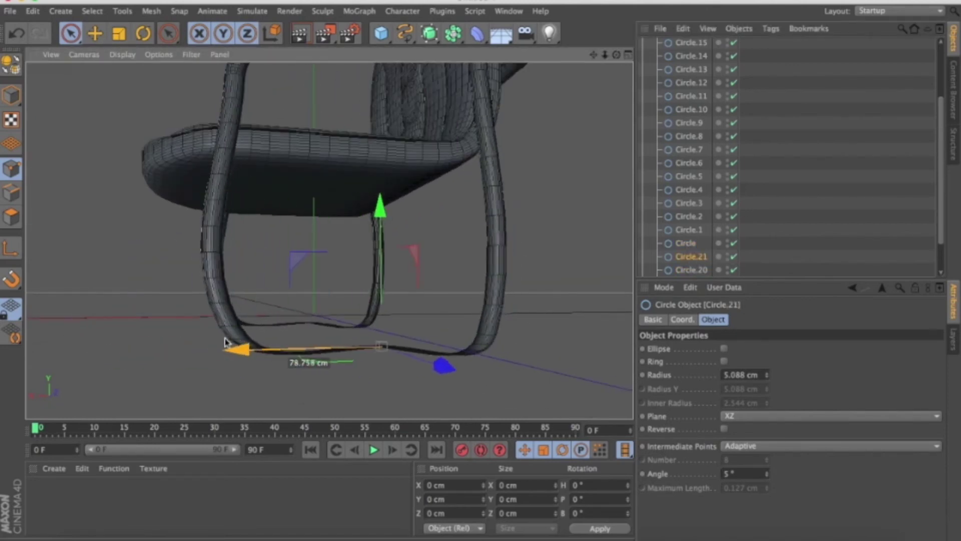
{"action": "key", "text": "r"}
{"action": "mouse_move", "coordinate": [337, 279]}
{"action": "left_mouse_down"}
{"action": "mouse_move", "coordinate": [240, 304]}
{"action": "mouse_move", "coordinate": [620, 63]}
{"action": "left_mouse_up"}
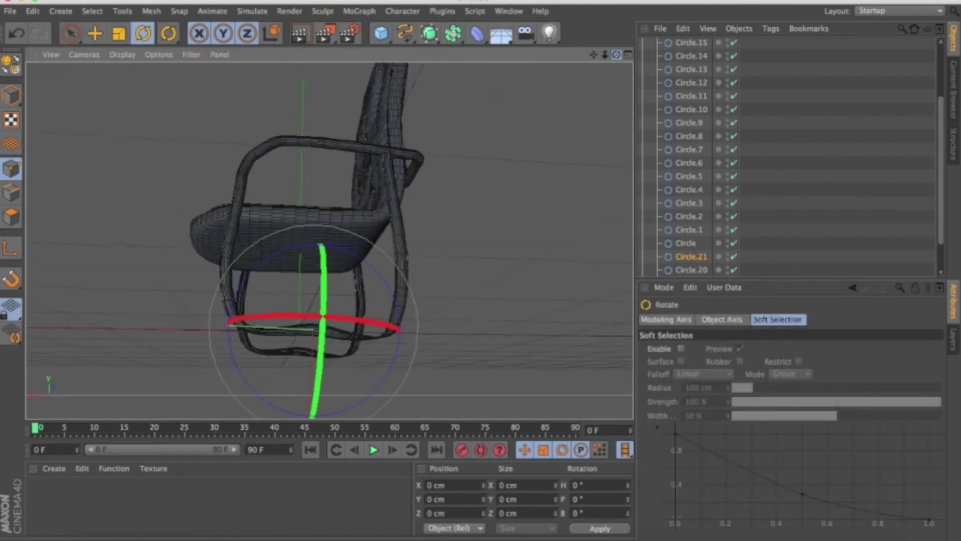
Rotate the base Circle and turn Circle.20 about 95 degrees along the arm.
{"action": "scroll", "coordinate": [300, 345], "scroll_direction": "up", "scroll_amount": 5}
{"action": "left_click", "coordinate": [686, 243]}
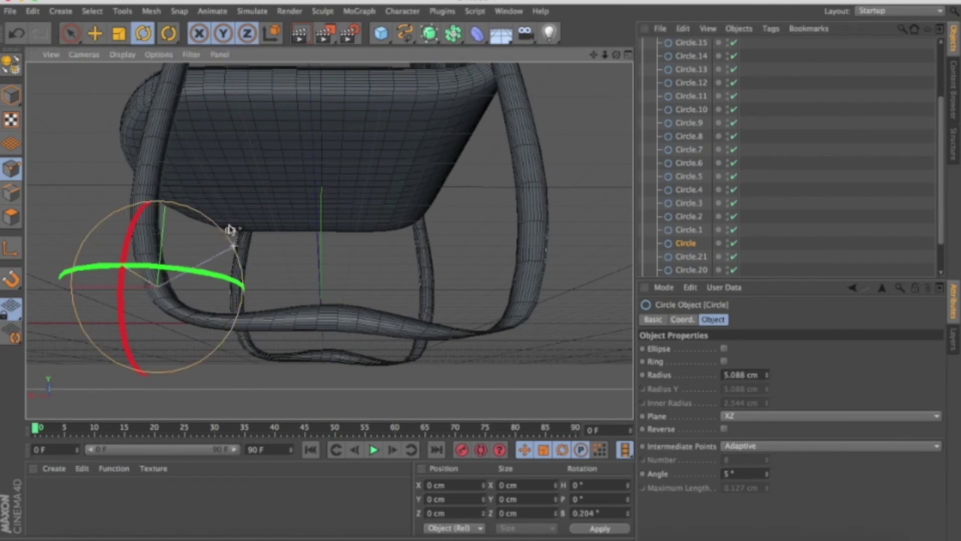
{"action": "left_click_drag", "start_coordinate": [232, 232], "coordinate": [229, 219]}
{"action": "left_click", "coordinate": [689, 230]}
{"action": "left_click", "coordinate": [685, 271]}
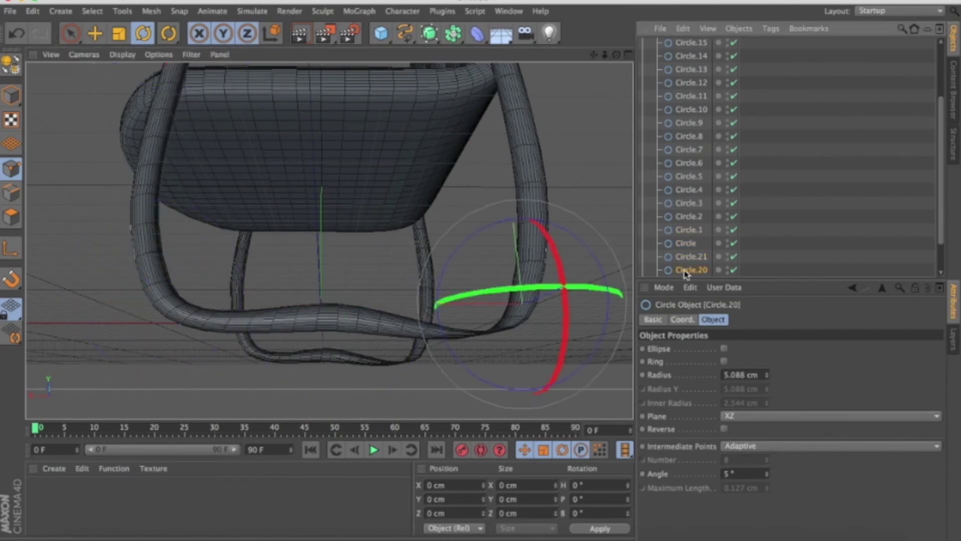
{"action": "mouse_move", "coordinate": [498, 226]}
{"action": "left_mouse_down"}
{"action": "mouse_move", "coordinate": [443, 337]}
{"action": "mouse_move", "coordinate": [489, 326]}
{"action": "left_mouse_up"}
{"action": "left_click_drag", "start_coordinate": [324, 401], "coordinate": [566, 189], "text": "alt"}
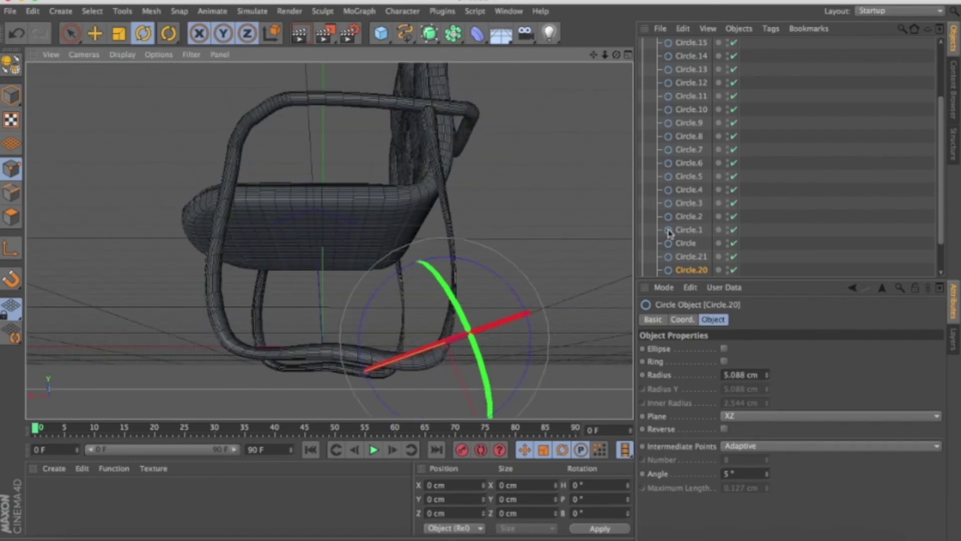
Undo the accidental nesting of Circle.20 and move the selected profile up the leg.
{"action": "left_click", "coordinate": [681, 257]}
{"action": "scroll", "coordinate": [684, 250], "scroll_direction": "down", "scroll_amount": 1}
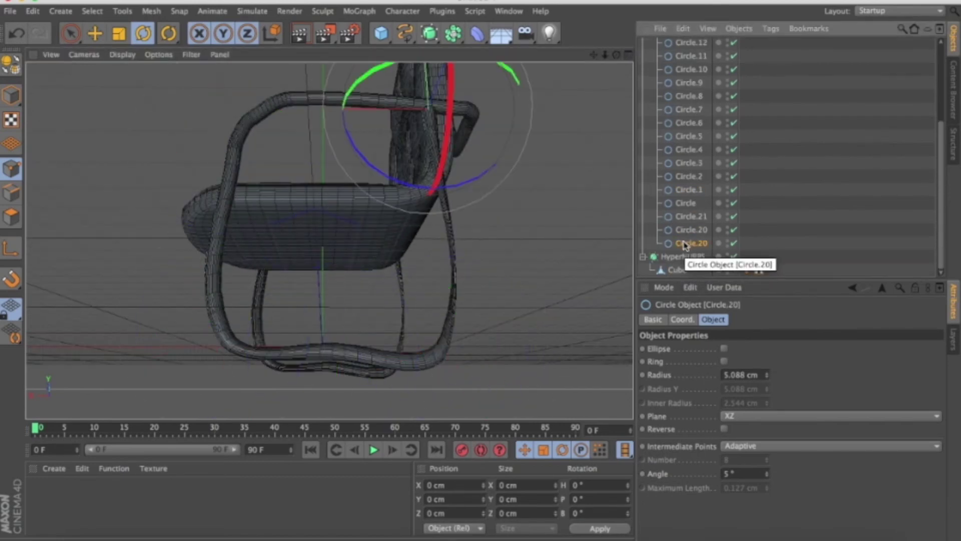
{"action": "left_click", "coordinate": [686, 232]}
{"action": "key", "text": "ctrl+z"}
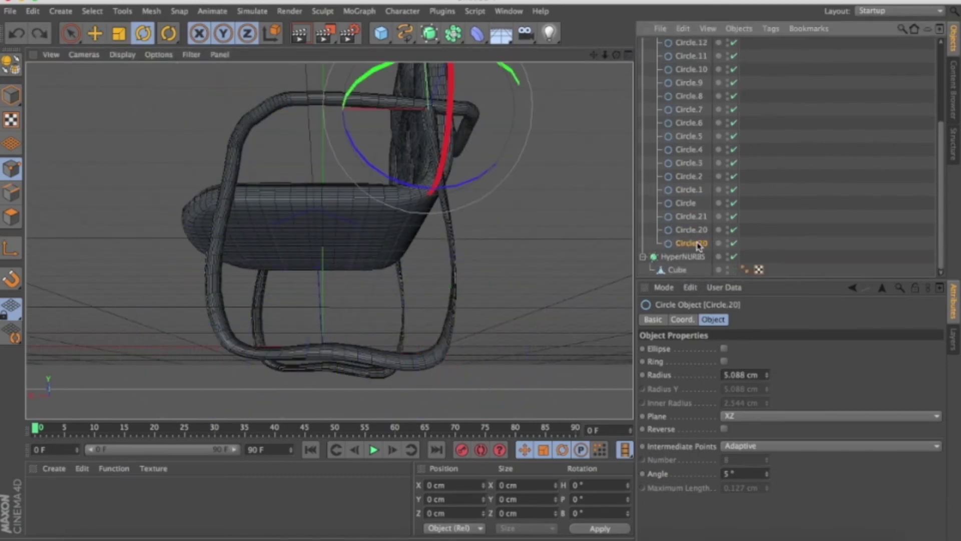
{"action": "key", "text": "9"}
{"action": "left_click_drag", "start_coordinate": [469, 62], "coordinate": [455, 341], "text": "alt"}
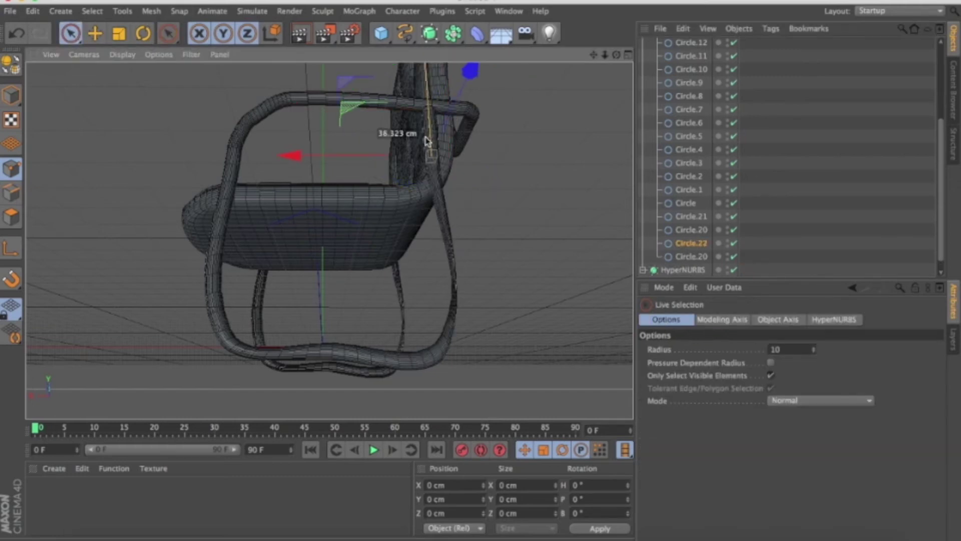
{"action": "scroll", "coordinate": [456, 342], "scroll_direction": "up", "scroll_amount": 3}
{"action": "scroll", "coordinate": [455, 342], "scroll_direction": "up", "scroll_amount": 3}
{"action": "scroll", "coordinate": [455, 342], "scroll_direction": "up", "scroll_amount": 2}
{"action": "scroll", "coordinate": [455, 342], "scroll_direction": "down", "scroll_amount": 1}
{"action": "mouse_move", "coordinate": [411, 95]}
{"action": "left_mouse_down"}
{"action": "mouse_move", "coordinate": [431, 268]}
{"action": "mouse_move", "coordinate": [440, 81]}
{"action": "left_mouse_up"}
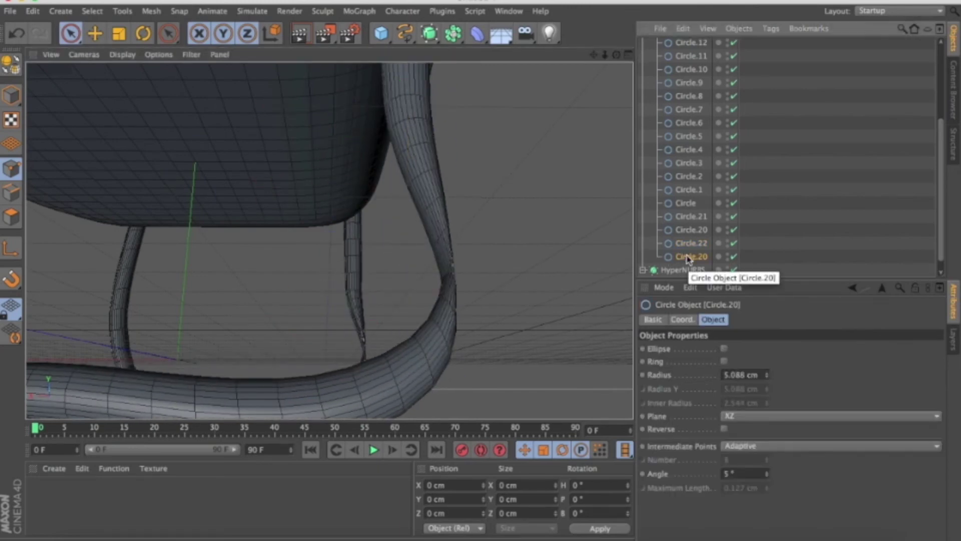
Try reordering Circle.20 above Circle.22 in the loft, then undo it.
{"action": "left_click_drag", "start_coordinate": [688, 258], "coordinate": [688, 241]}
{"action": "scroll", "coordinate": [516, 224], "scroll_direction": "down", "scroll_amount": 3}
{"action": "left_click_drag", "start_coordinate": [515, 223], "coordinate": [494, 254], "text": "alt"}
{"action": "key", "text": "ctrl+z"}
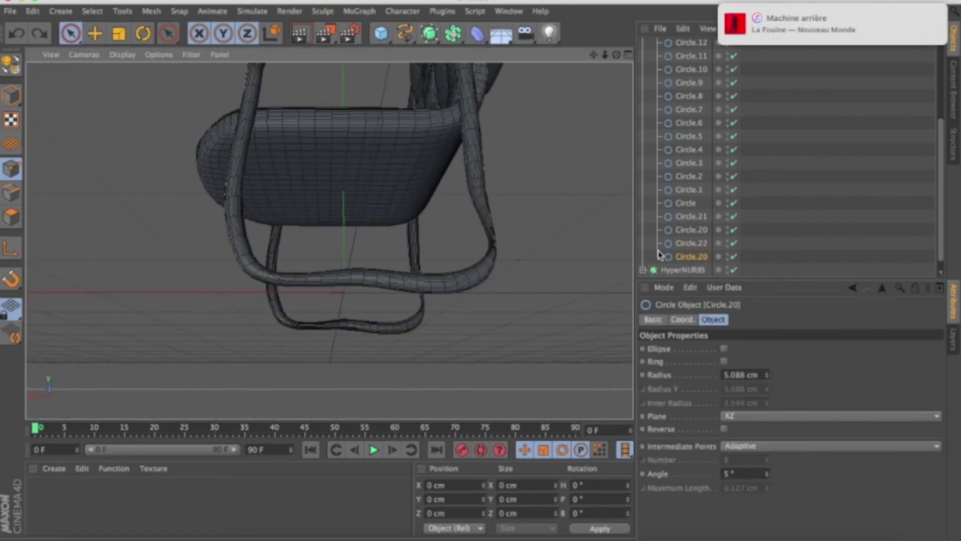
{"action": "left_click", "coordinate": [690, 257]}
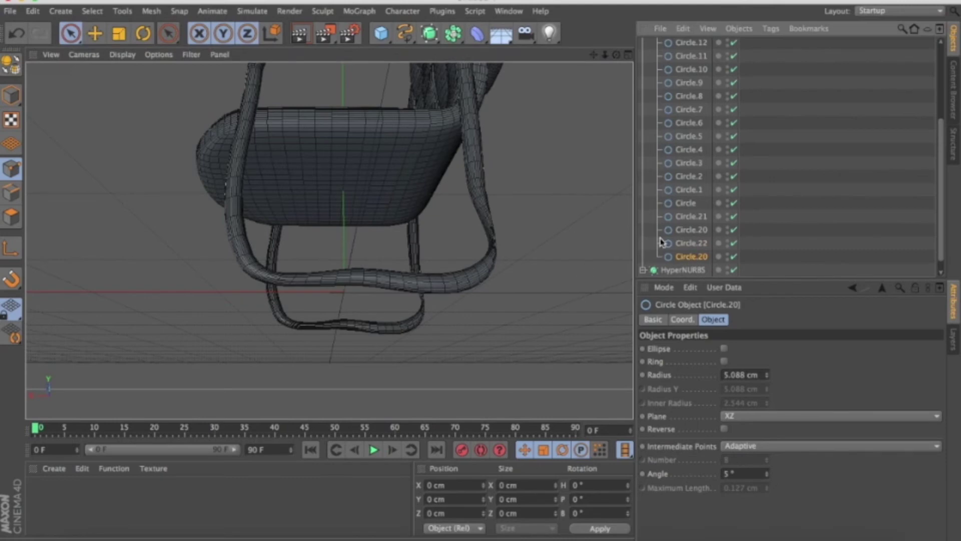
{"action": "scroll", "coordinate": [560, 236], "scroll_direction": "down", "scroll_amount": 5}
{"action": "left_click_drag", "start_coordinate": [690, 257], "coordinate": [690, 235]}
{"action": "scroll", "coordinate": [586, 219], "scroll_direction": "up", "scroll_amount": 10}
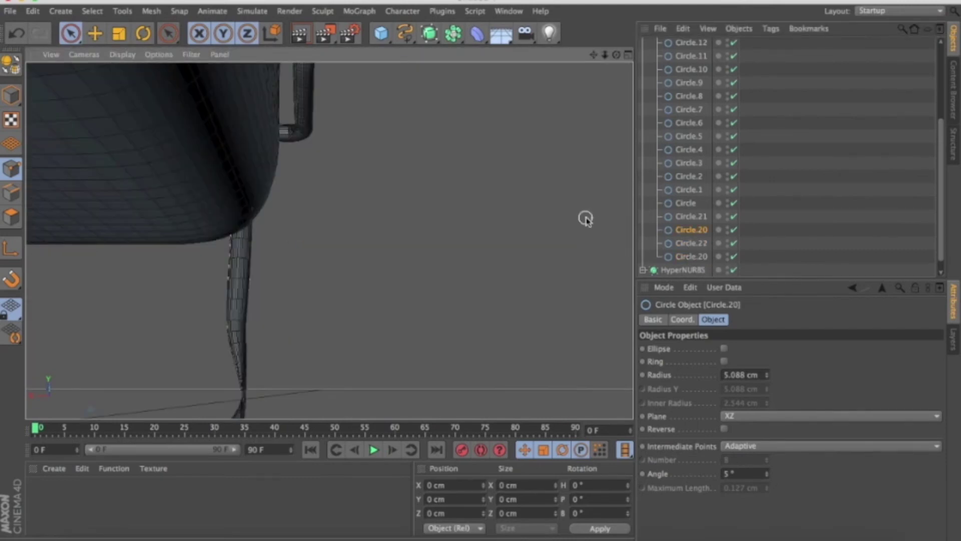
{"action": "scroll", "coordinate": [585, 219], "scroll_direction": "down", "scroll_amount": 5}
Bank one circle about 22°, Circle.22 to about -171°, and align Circle.20 with the armrest bend.
{"action": "key", "text": "r"}
{"action": "left_click_drag", "start_coordinate": [435, 268], "coordinate": [370, 279]}
{"action": "left_click", "coordinate": [450, 140]}
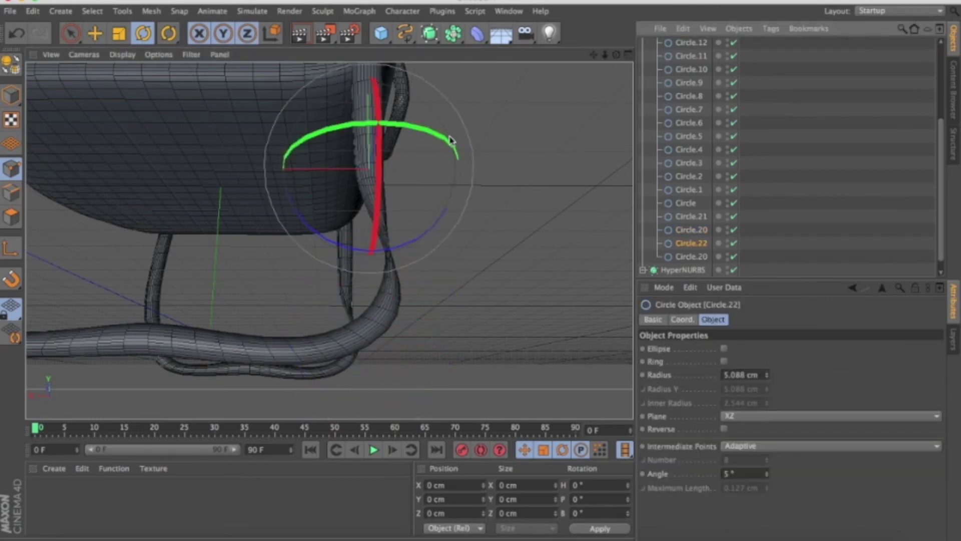
{"action": "mouse_move", "coordinate": [400, 249]}
{"action": "left_mouse_down"}
{"action": "mouse_move", "coordinate": [352, 139]}
{"action": "mouse_move", "coordinate": [423, 208]}
{"action": "left_mouse_up"}
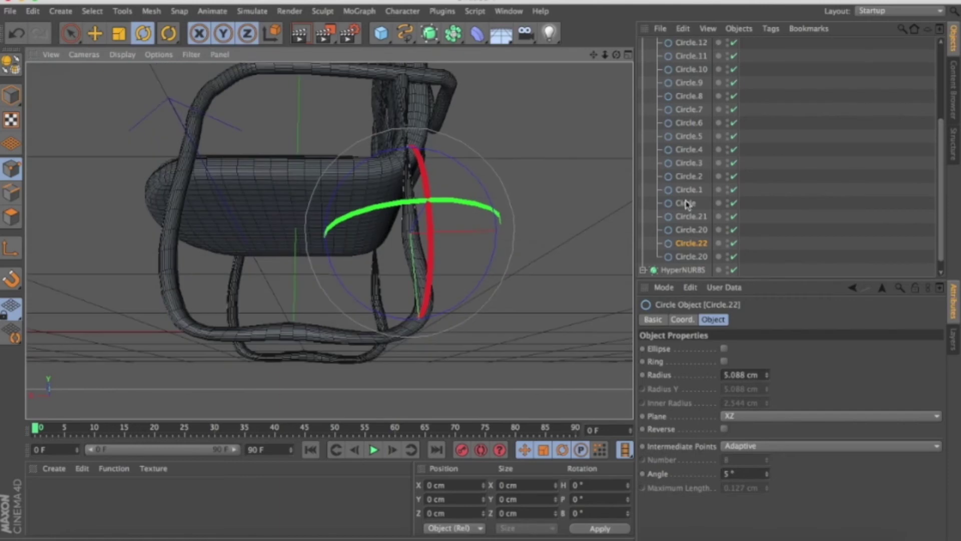
{"action": "left_click", "coordinate": [686, 256]}
{"action": "left_click_drag", "start_coordinate": [381, 156], "coordinate": [375, 129]}
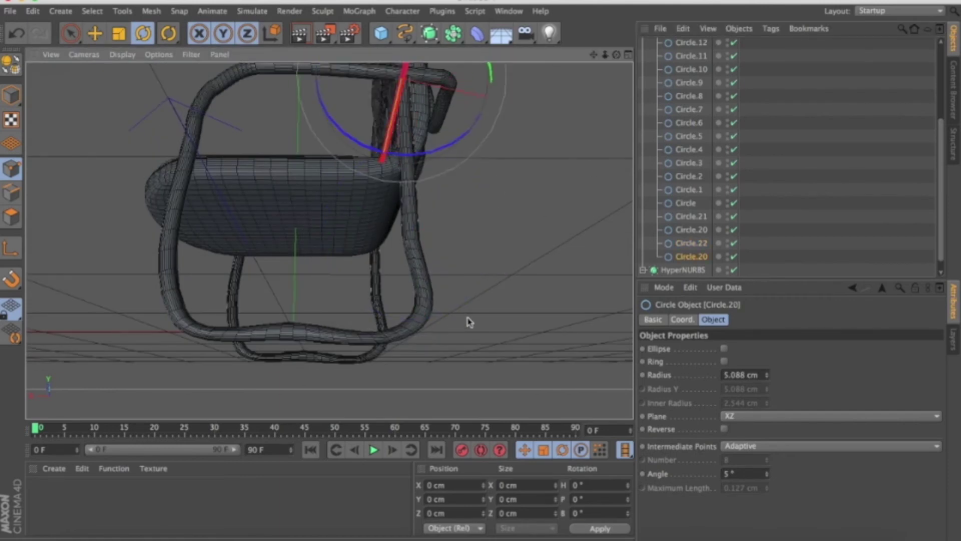
{"action": "left_click_drag", "start_coordinate": [467, 322], "coordinate": [429, 154], "text": "alt"}
Select Circle, Circle.21 and Circle.20 together and return to the selection tool.
{"action": "scroll", "coordinate": [429, 155], "scroll_direction": "up", "scroll_amount": 3}
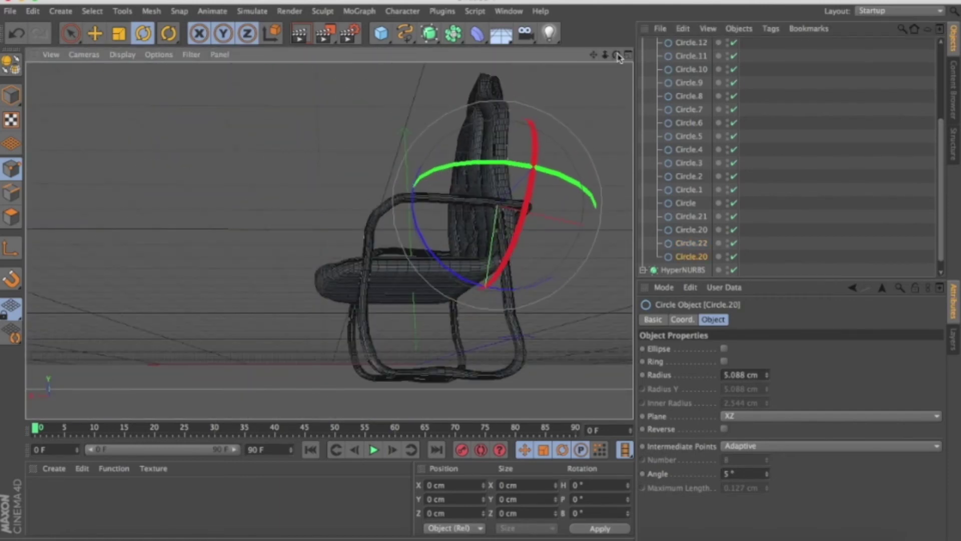
{"action": "left_click_drag", "start_coordinate": [616, 54], "coordinate": [550, 56]}
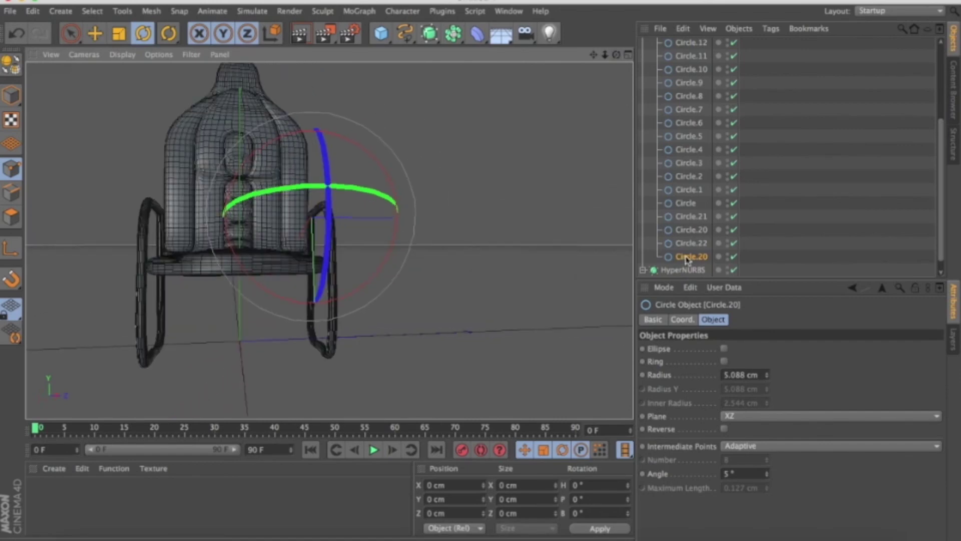
{"action": "left_click", "coordinate": [691, 229]}
{"action": "left_click_drag", "start_coordinate": [616, 55], "coordinate": [561, 58]}
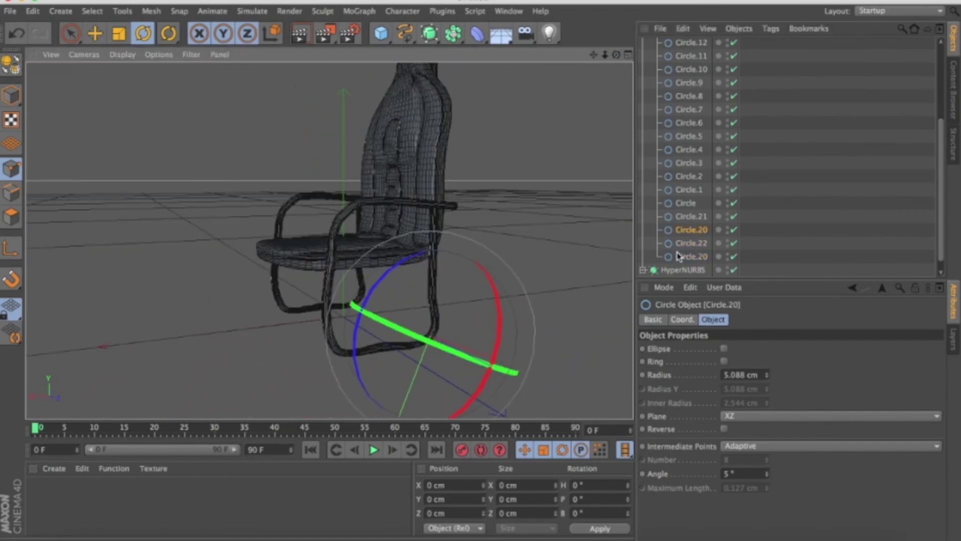
{"action": "left_click", "coordinate": [677, 246]}
{"action": "left_click", "coordinate": [689, 230]}
{"action": "left_click", "coordinate": [687, 204]}
{"action": "left_click", "coordinate": [685, 230], "text": "shift"}
{"action": "left_click", "coordinate": [70, 34]}
{"action": "mouse_move", "coordinate": [471, 396]}
{"action": "left_mouse_down", "text": "alt"}
{"action": "mouse_move", "coordinate": [440, 376]}
{"action": "mouse_move", "coordinate": [327, 240]}
{"action": "mouse_move", "coordinate": [351, 235]}
{"action": "mouse_move", "coordinate": [279, 215]}
{"action": "mouse_move", "coordinate": [358, 186]}
{"action": "mouse_move", "coordinate": [330, 242]}
{"action": "left_mouse_up", "text": "alt"}
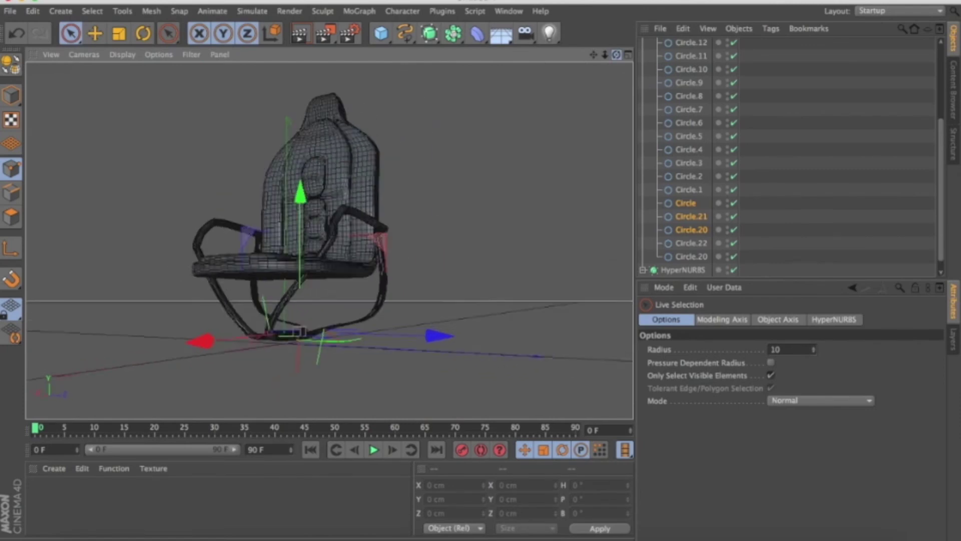
Undo the last two changes and copy the circles 41.87 cm further down the leg.
{"action": "key", "text": "ctrl+z"}
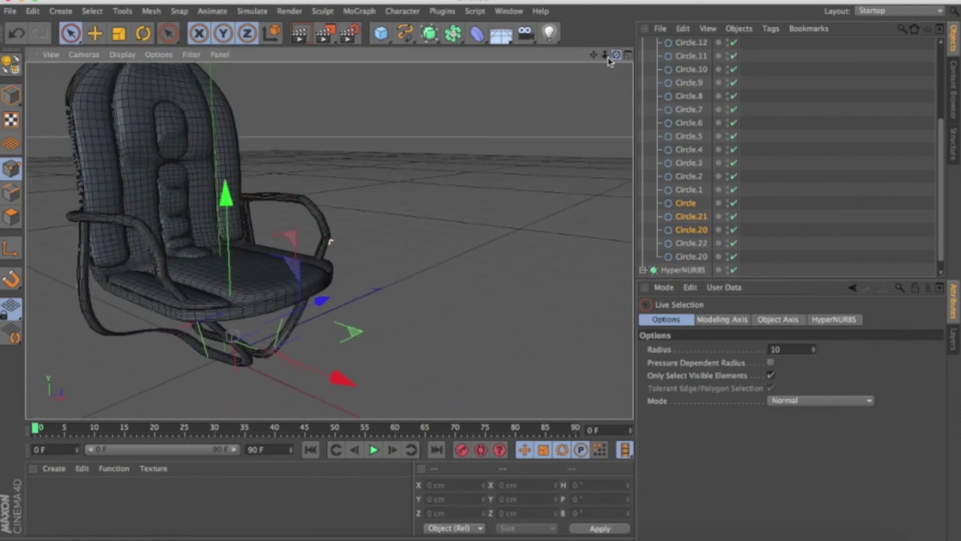
{"action": "key", "text": "ctrl+z"}
{"action": "left_click_drag", "start_coordinate": [692, 200], "coordinate": [690, 250], "text": "ctrl"}
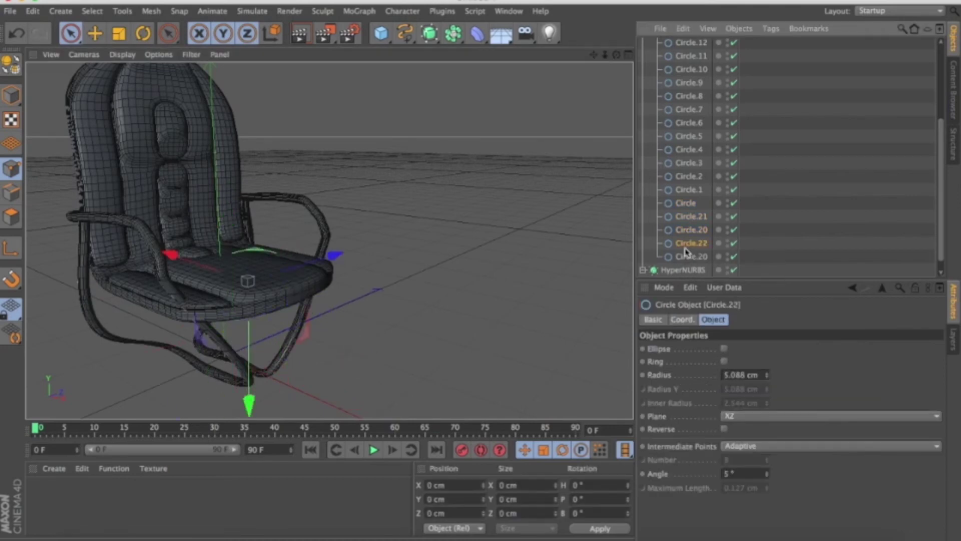
{"action": "left_click_drag", "start_coordinate": [616, 55], "coordinate": [615, 58]}
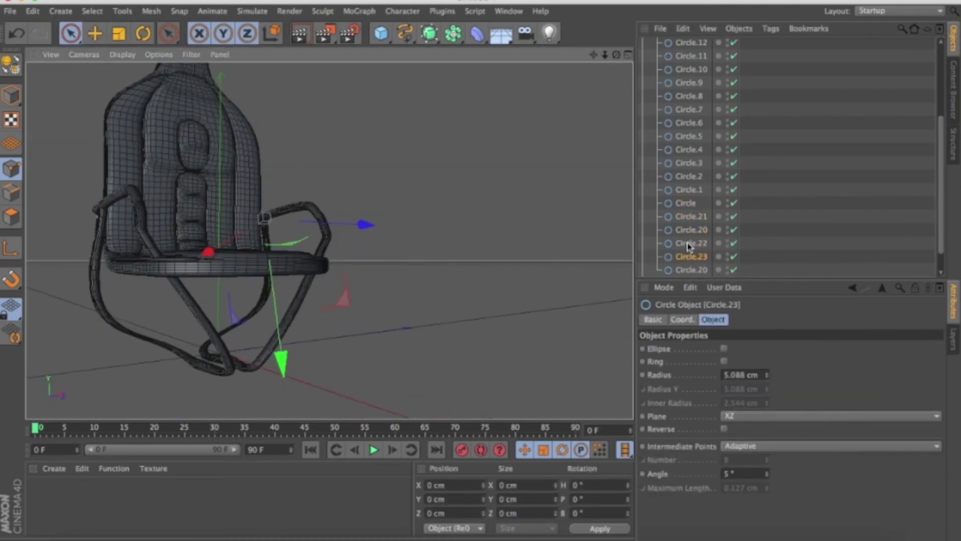
{"action": "scroll", "coordinate": [690, 231], "scroll_direction": "down", "scroll_amount": 1}
{"action": "left_click", "coordinate": [689, 218]}
{"action": "left_click", "coordinate": [689, 163], "text": "ctrl"}
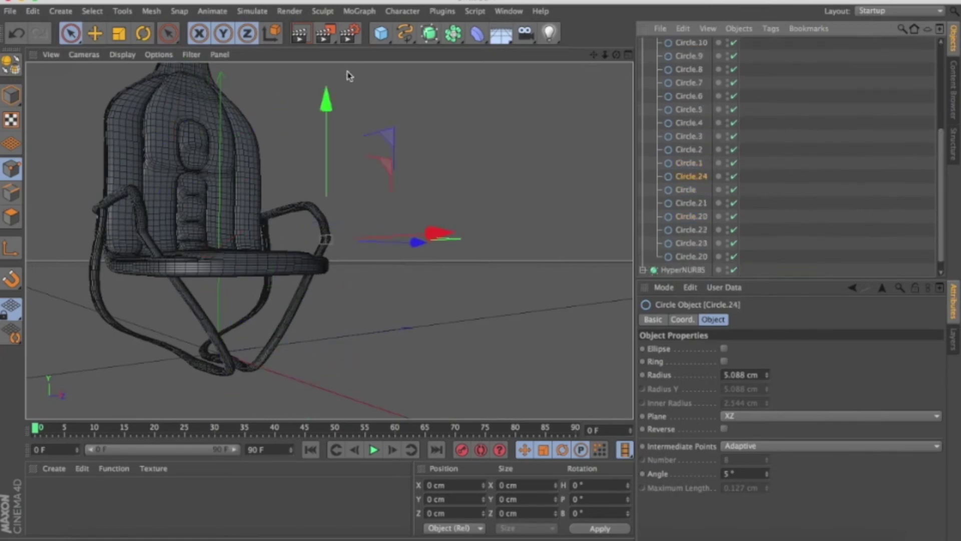
{"action": "left_click_drag", "start_coordinate": [330, 102], "coordinate": [340, 139], "text": "ctrl"}
{"action": "mouse_move", "coordinate": [613, 55]}
{"action": "left_mouse_down"}
{"action": "mouse_move", "coordinate": [425, 232]}
{"action": "mouse_move", "coordinate": [548, 211]}
{"action": "left_mouse_up"}
Add another circle copy lower on the leg, shift Circle.25 outward and rotate it to follow the curve.
{"action": "left_click_drag", "start_coordinate": [686, 188], "coordinate": [685, 190], "text": "ctrl"}
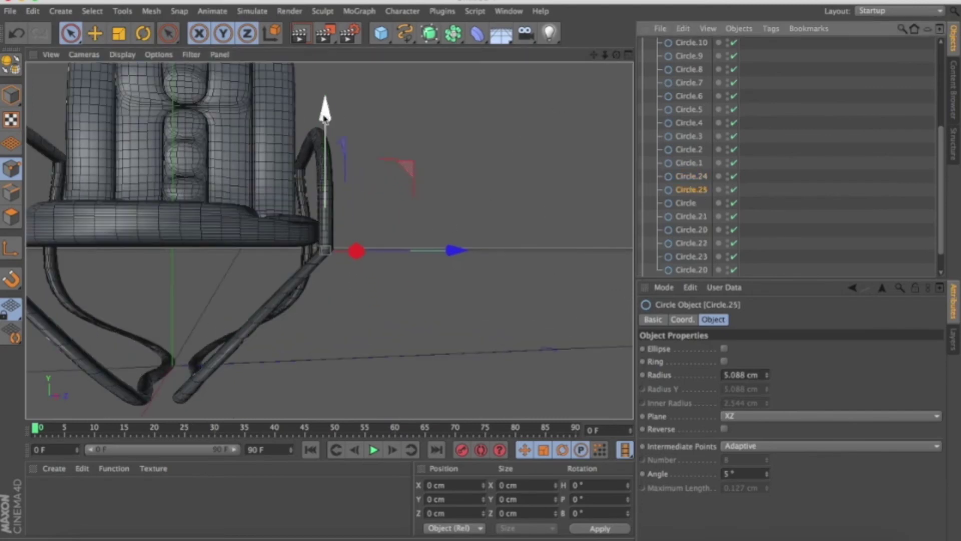
{"action": "left_click_drag", "start_coordinate": [324, 113], "coordinate": [461, 253]}
{"action": "left_click_drag", "start_coordinate": [453, 302], "coordinate": [295, 305]}
{"action": "key", "text": "r"}
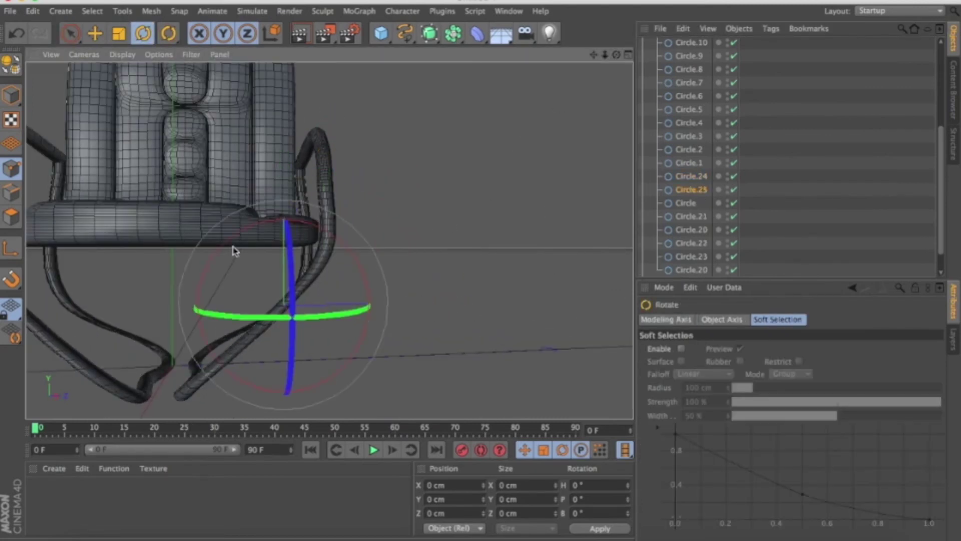
{"action": "left_click_drag", "start_coordinate": [249, 249], "coordinate": [240, 229]}
Rotate Circle.24 to align with the leg and check the Circle.20 and Circle cross-sections.
{"action": "left_click", "coordinate": [690, 181]}
{"action": "mouse_move", "coordinate": [275, 193]}
{"action": "left_mouse_down"}
{"action": "mouse_move", "coordinate": [265, 210]}
{"action": "mouse_move", "coordinate": [412, 135]}
{"action": "left_mouse_up"}
{"action": "left_click_drag", "start_coordinate": [615, 55], "coordinate": [500, 80]}
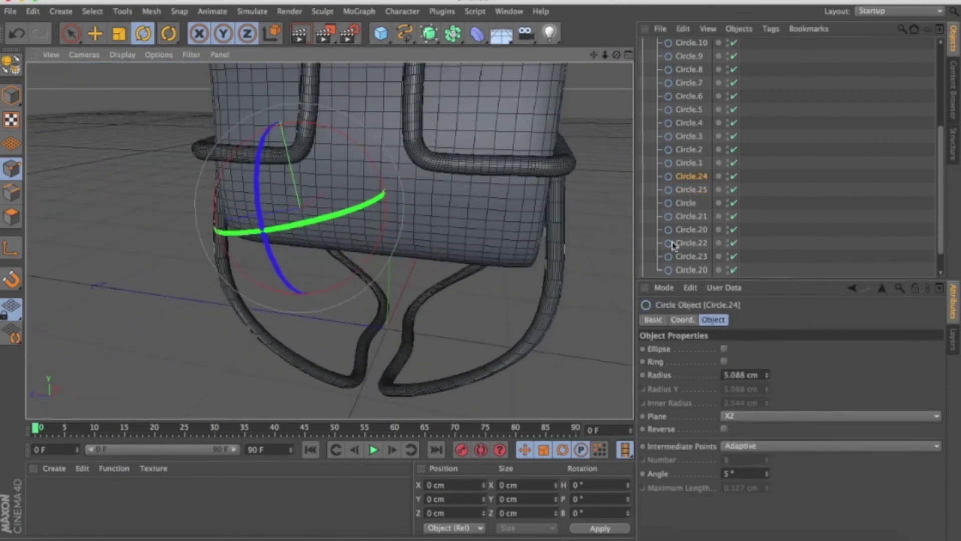
{"action": "left_click", "coordinate": [681, 270]}
{"action": "left_click", "coordinate": [693, 216]}
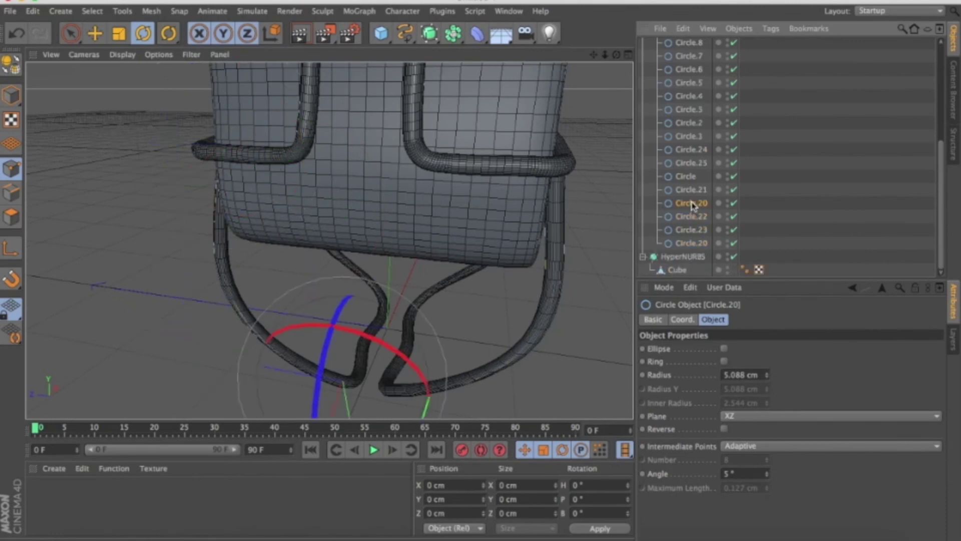
{"action": "left_click", "coordinate": [693, 177]}
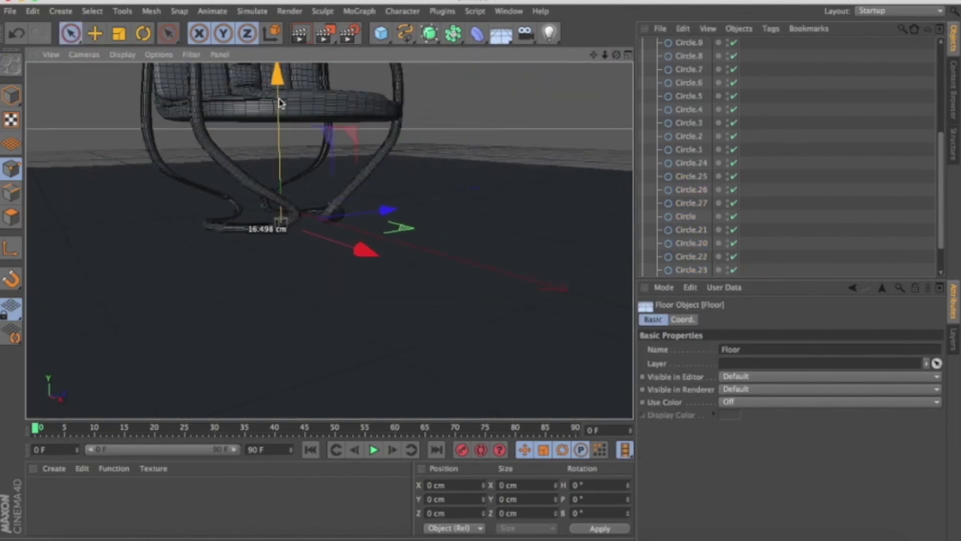
Delete the duplicate Floor.1 and render a viewport preview.
{"action": "left_click_drag", "start_coordinate": [280, 103], "coordinate": [279, 104]}
{"action": "scroll", "coordinate": [693, 102], "scroll_direction": "up", "scroll_amount": 5}
{"action": "key", "text": "Delete"}
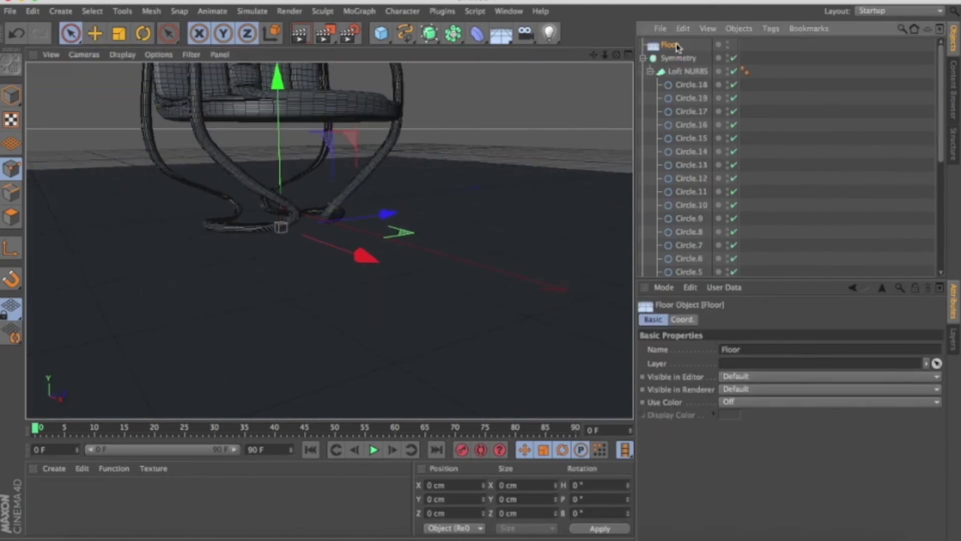
{"action": "key", "text": "ctrl+r"}
Delete the Floor object and render the chair preview again.
{"action": "left_click", "coordinate": [691, 178]}
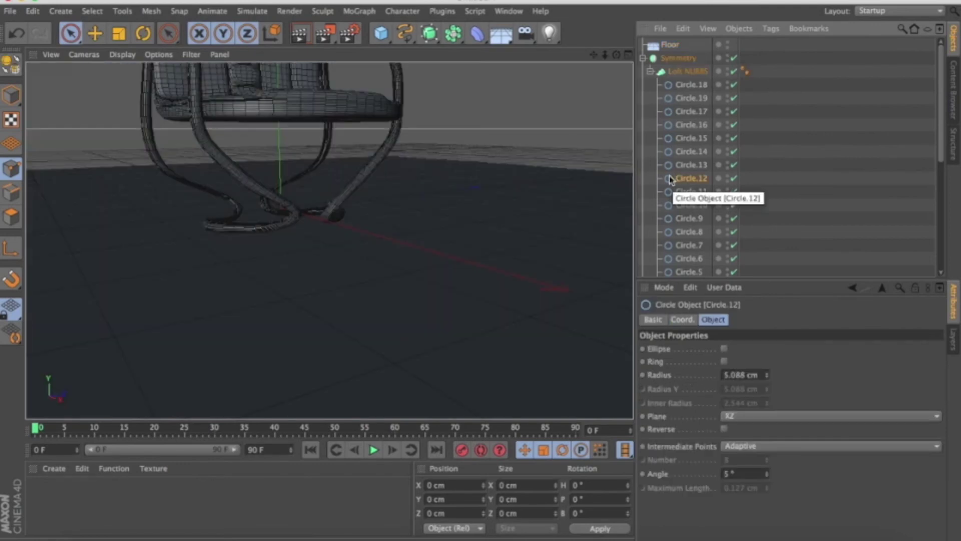
{"action": "scroll", "coordinate": [253, 155], "scroll_direction": "up", "scroll_amount": 5}
{"action": "left_click", "coordinate": [254, 155]}
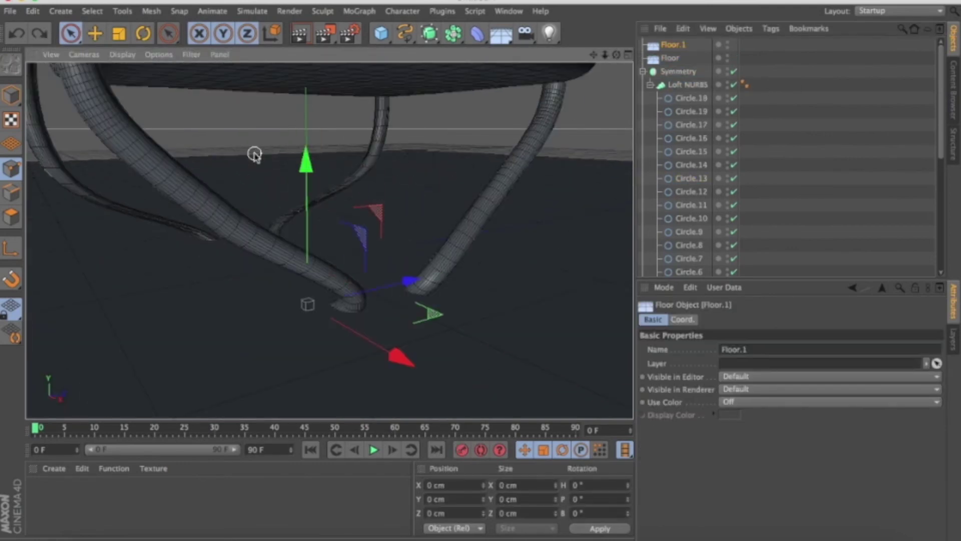
{"action": "key", "text": "Delete"}
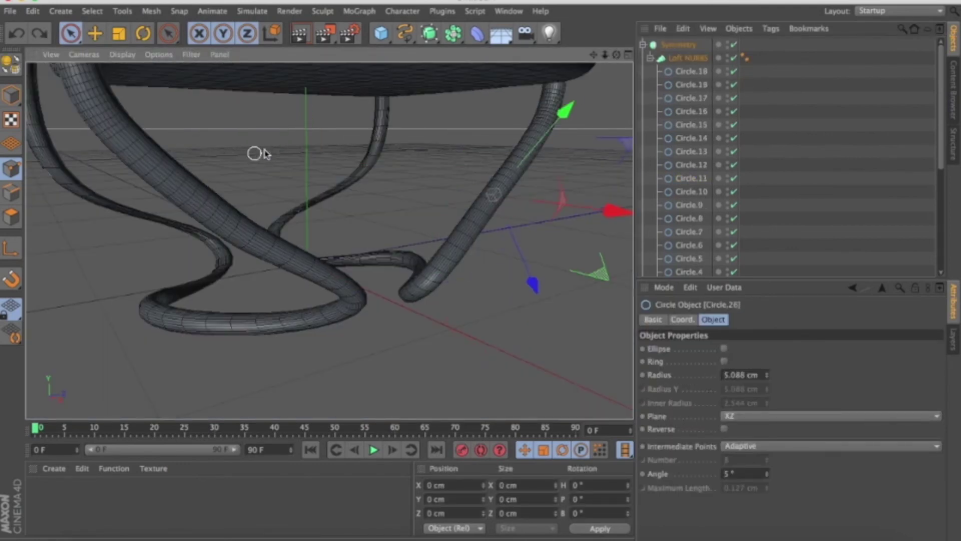
{"action": "scroll", "coordinate": [374, 273], "scroll_direction": "down", "scroll_amount": 4}
{"action": "key", "text": "ctrl+r"}
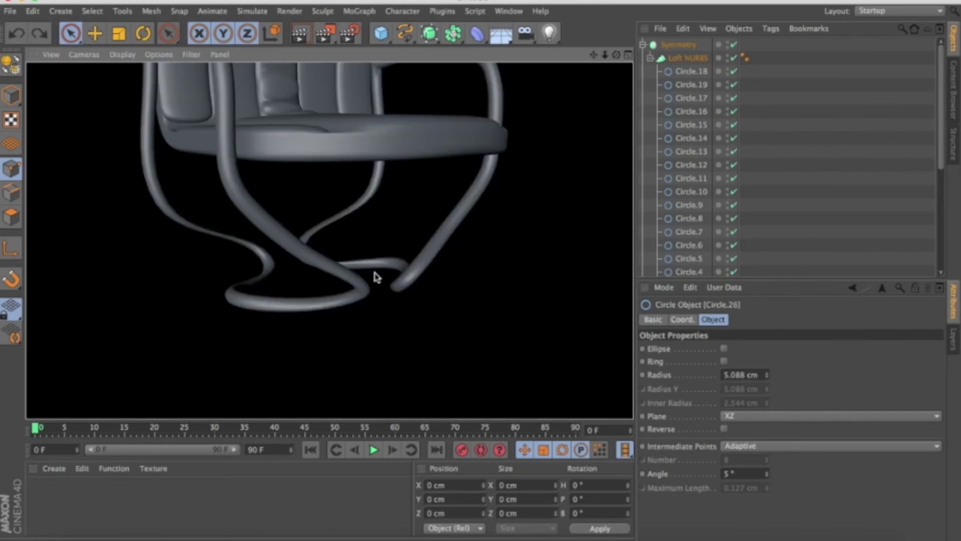
Nest the Symmetry object under a new HyperNURBS, render, and orbit to view the smoothed legs.
{"action": "left_click", "coordinate": [437, 37]}
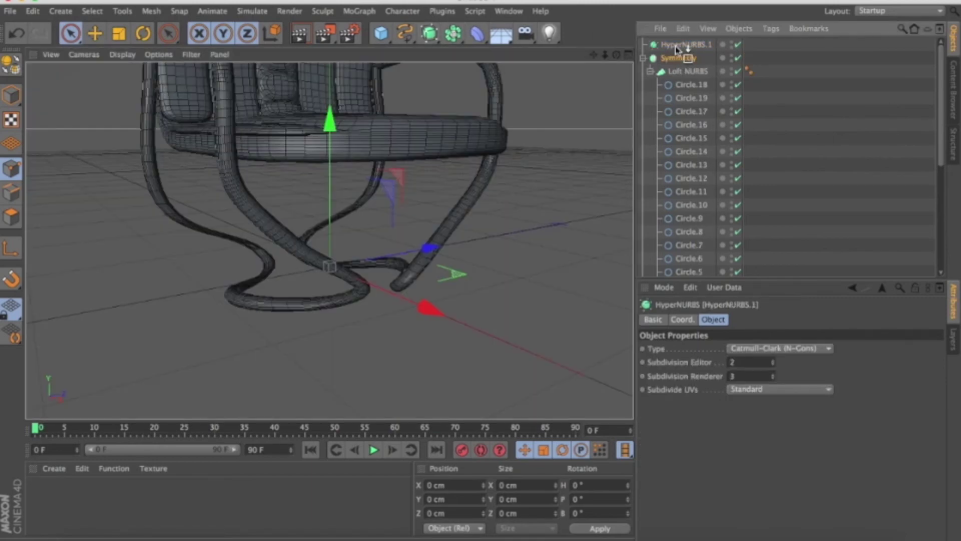
{"action": "left_click_drag", "start_coordinate": [681, 58], "coordinate": [676, 44]}
{"action": "key", "text": "ctrl+r"}
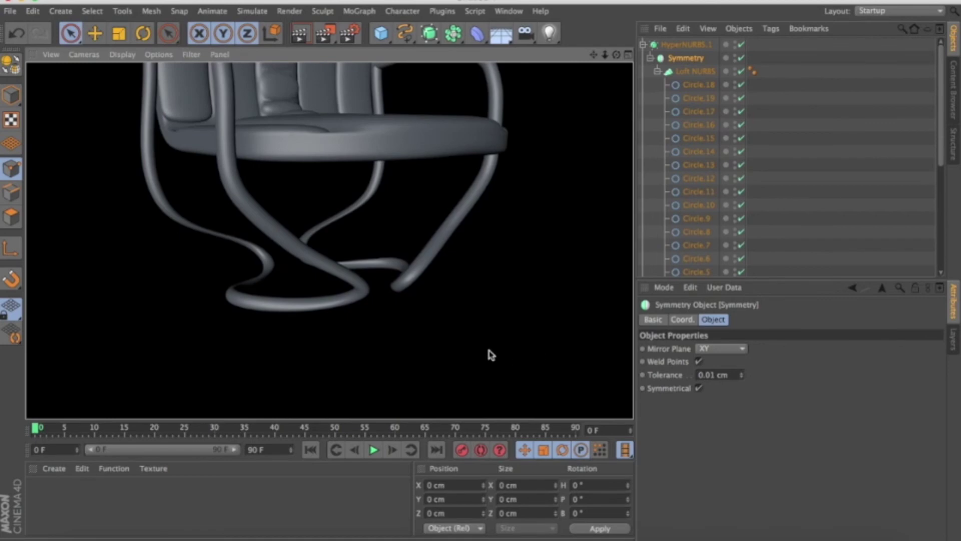
{"action": "scroll", "coordinate": [487, 347], "scroll_direction": "down", "scroll_amount": 3}
{"action": "left_click_drag", "start_coordinate": [617, 54], "coordinate": [539, 76]}
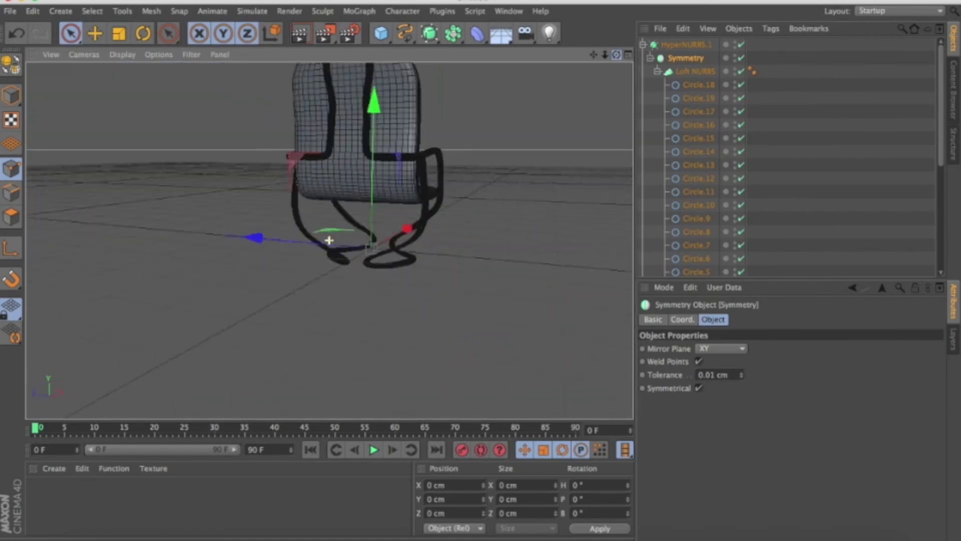
{"action": "scroll", "coordinate": [388, 226], "scroll_direction": "up", "scroll_amount": 2}
{"action": "scroll", "coordinate": [388, 226], "scroll_direction": "up", "scroll_amount": 2}
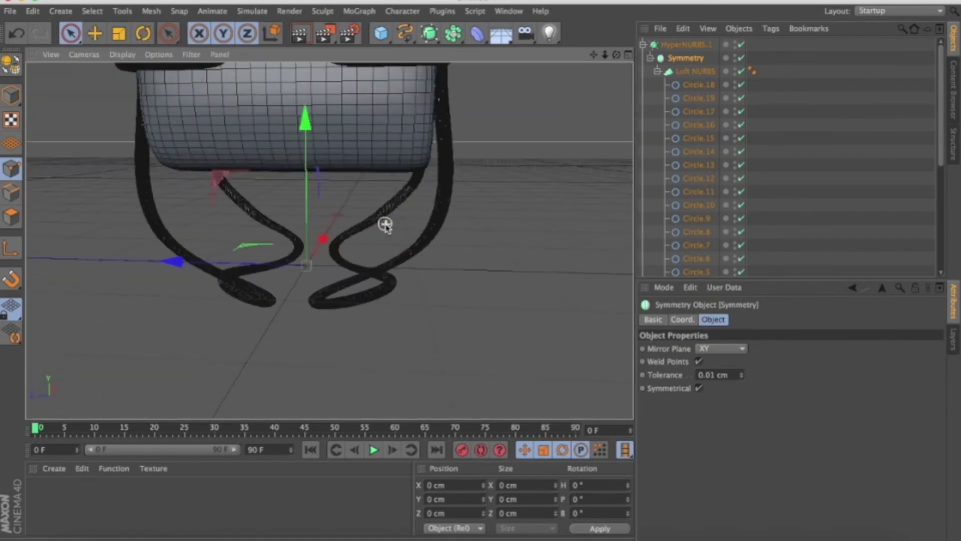
{"action": "scroll", "coordinate": [388, 226], "scroll_direction": "up", "scroll_amount": 5}
{"action": "scroll", "coordinate": [385, 226], "scroll_direction": "down", "scroll_amount": 5}
{"action": "mouse_move", "coordinate": [616, 55]}
{"action": "left_mouse_down"}
{"action": "mouse_move", "coordinate": [330, 239]}
{"action": "mouse_move", "coordinate": [320, 236]}
{"action": "mouse_move", "coordinate": [331, 241]}
{"action": "left_mouse_up"}
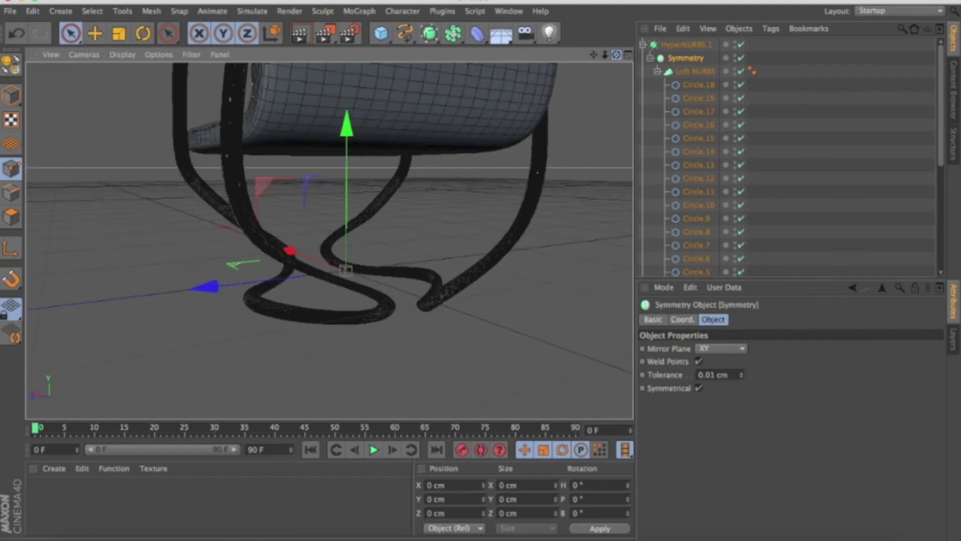
Add a cylinder and set its orientation to +Z so it lies horizontally.
{"action": "left_click", "coordinate": [379, 34]}
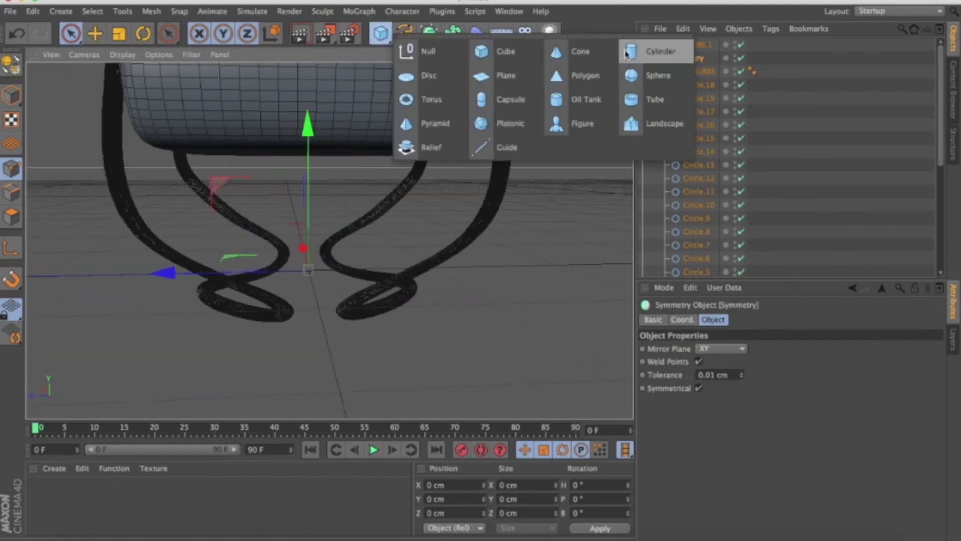
{"action": "left_click", "coordinate": [629, 51]}
{"action": "left_click", "coordinate": [743, 404]}
{"action": "left_click", "coordinate": [746, 431]}
{"action": "left_click", "coordinate": [751, 405]}
{"action": "left_click", "coordinate": [742, 450]}
{"action": "left_click", "coordinate": [746, 404]}
{"action": "left_click", "coordinate": [739, 468]}
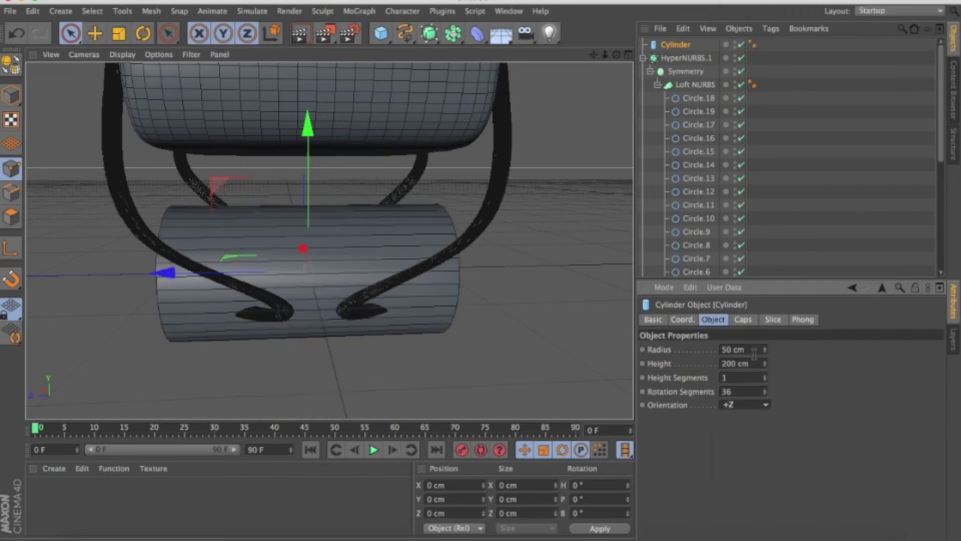
Scale the cylinder down into a thin crossbar with a smaller radius.
{"action": "left_click", "coordinate": [119, 33]}
{"action": "mouse_move", "coordinate": [307, 122]}
{"action": "left_mouse_down"}
{"action": "mouse_move", "coordinate": [319, 271]}
{"action": "mouse_move", "coordinate": [350, 236]}
{"action": "left_mouse_up"}
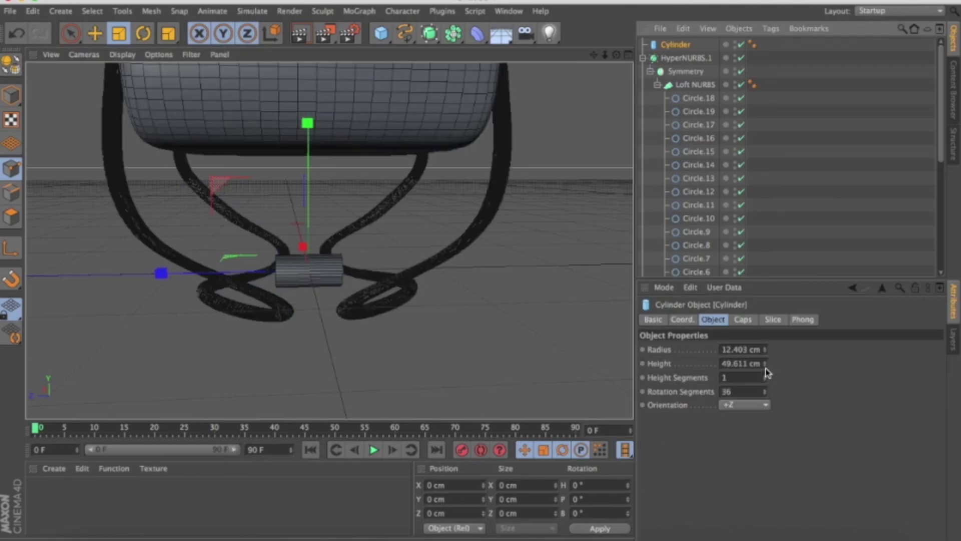
{"action": "left_click", "coordinate": [765, 352]}
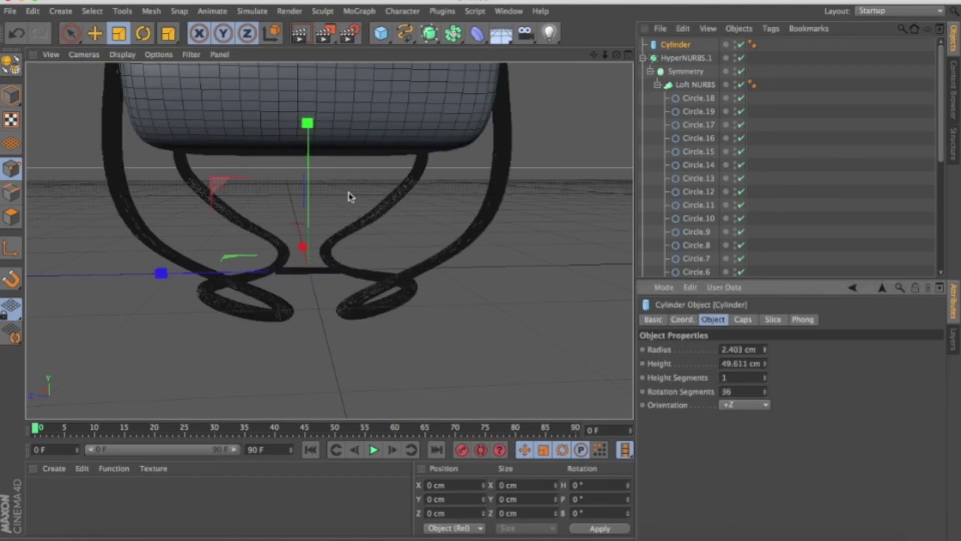
{"action": "key", "text": "space"}
Raise the cylinder up beneath the seat, slide it along X, and show the four-view layout.
{"action": "left_click_drag", "start_coordinate": [308, 142], "coordinate": [314, 149]}
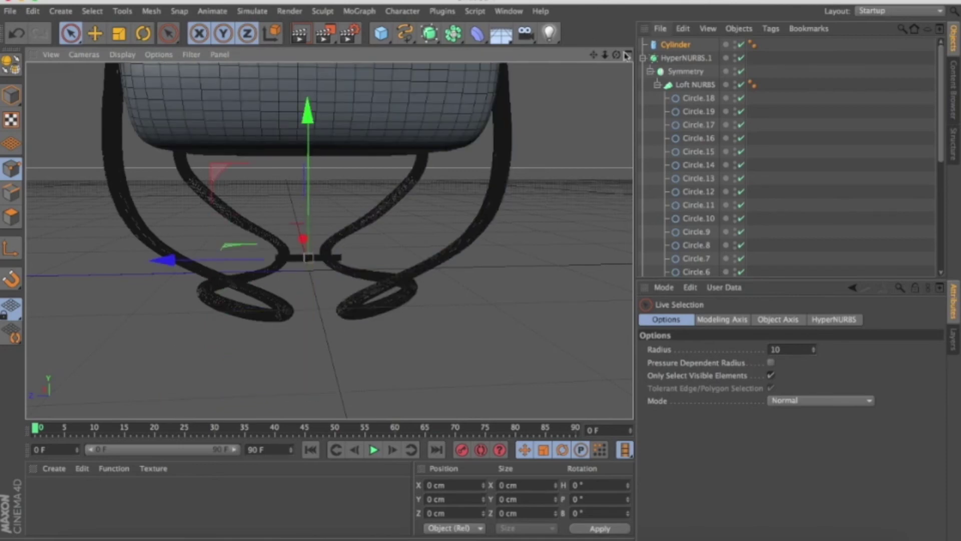
{"action": "left_click_drag", "start_coordinate": [616, 54], "coordinate": [616, 55]}
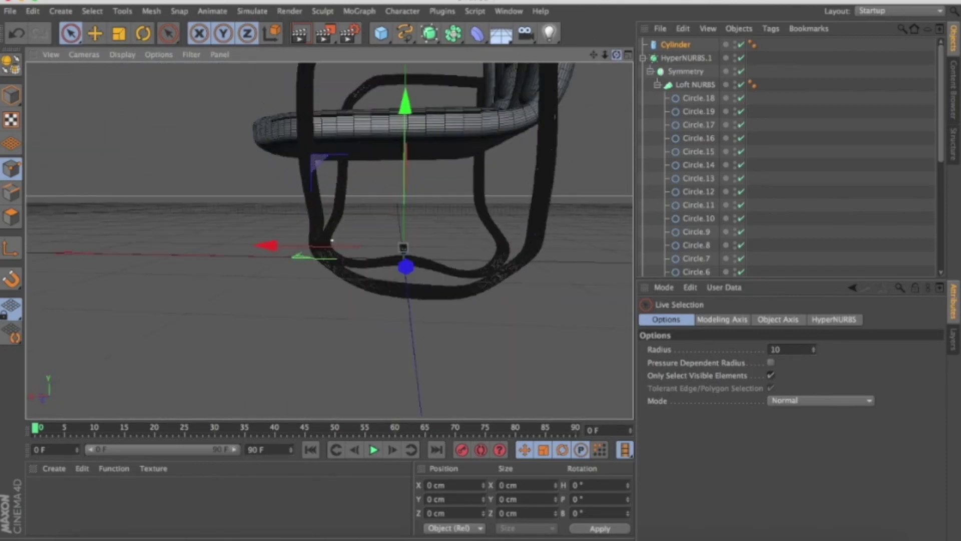
{"action": "left_click_drag", "start_coordinate": [409, 93], "coordinate": [407, 203]}
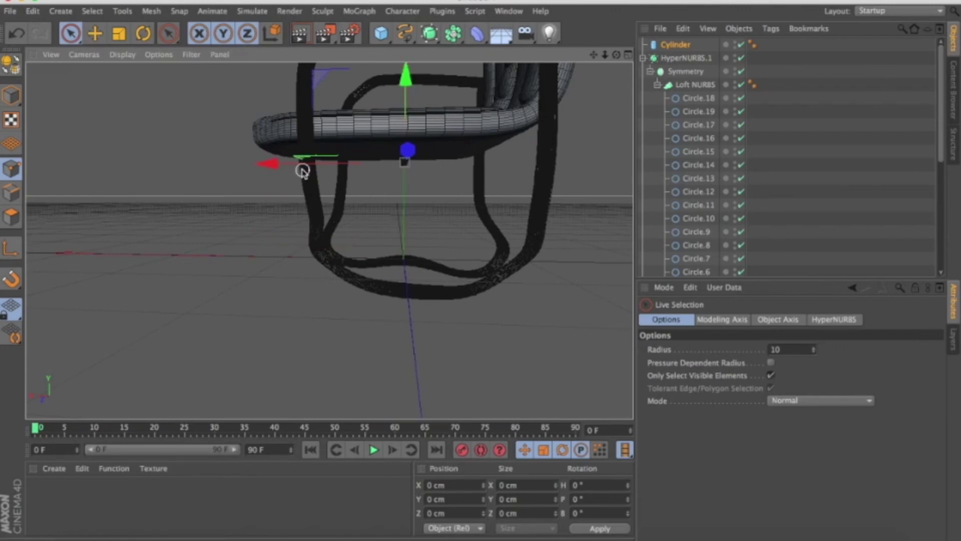
{"action": "left_click_drag", "start_coordinate": [303, 174], "coordinate": [205, 173]}
{"action": "middle_click", "coordinate": [624, 180]}
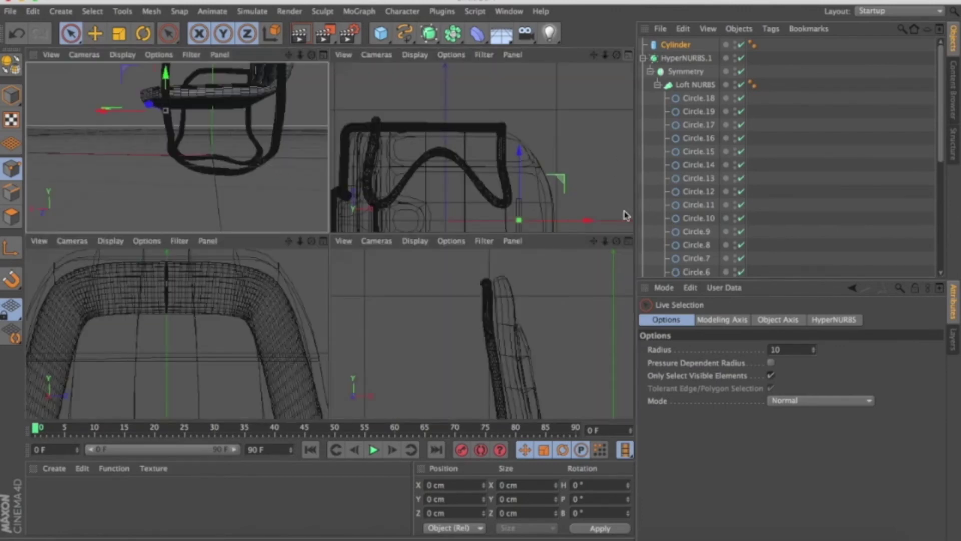
Move the cylinder along X and vertically, then scale it up to a 4.034 cm radius.
{"action": "scroll", "coordinate": [327, 214], "scroll_direction": "down", "scroll_amount": 5}
{"action": "scroll", "coordinate": [427, 354], "scroll_direction": "up", "scroll_amount": 5}
{"action": "left_click_drag", "start_coordinate": [538, 340], "coordinate": [494, 340]}
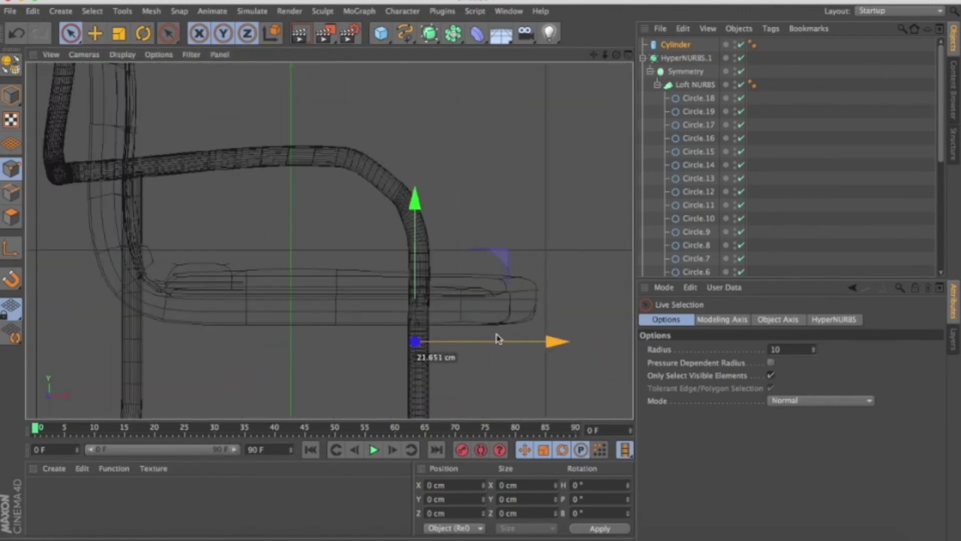
{"action": "scroll", "coordinate": [433, 369], "scroll_direction": "up", "scroll_amount": 2}
{"action": "left_click_drag", "start_coordinate": [414, 259], "coordinate": [414, 236]}
{"action": "scroll", "coordinate": [480, 280], "scroll_direction": "up", "scroll_amount": 2}
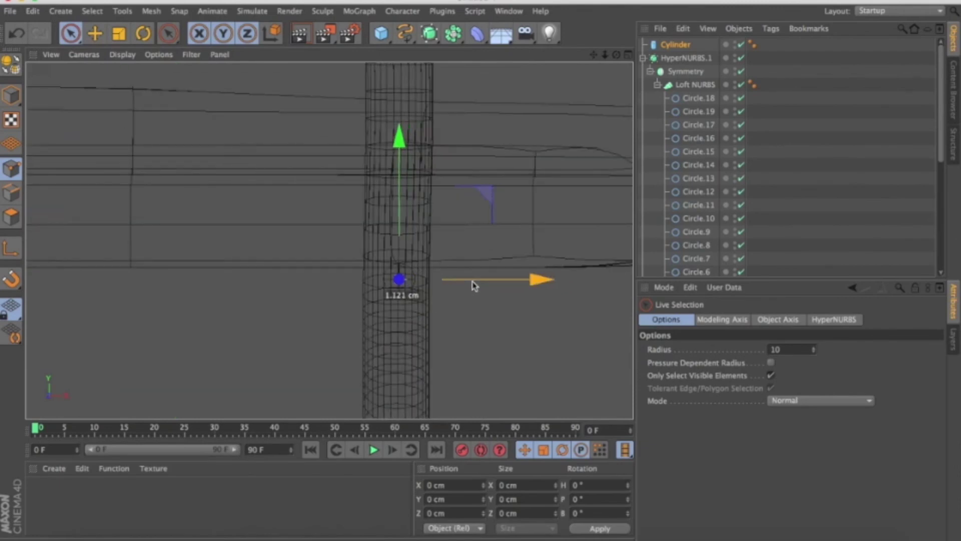
{"action": "key", "text": "t"}
{"action": "left_click_drag", "start_coordinate": [474, 217], "coordinate": [478, 218]}
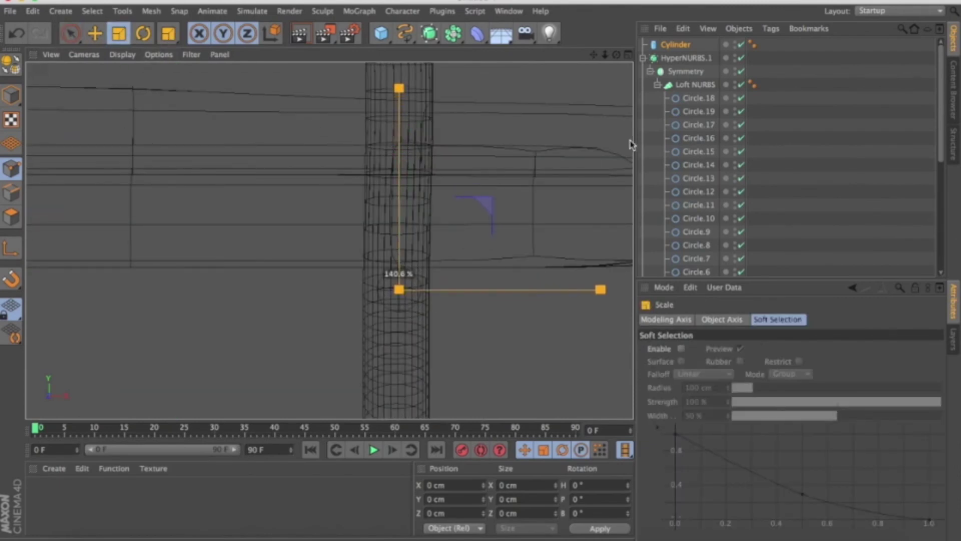
Lengthen the cylinder to 206.285 cm so it spans the seat width.
{"action": "scroll", "coordinate": [468, 188], "scroll_direction": "down", "scroll_amount": 5}
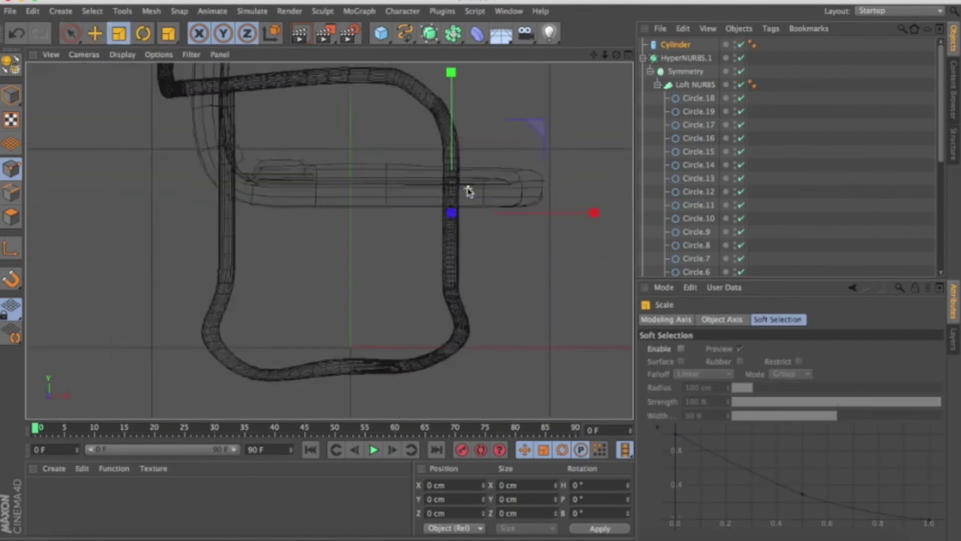
{"action": "scroll", "coordinate": [473, 188], "scroll_direction": "up", "scroll_amount": 1}
{"action": "left_click", "coordinate": [628, 54]}
{"action": "left_click_drag", "start_coordinate": [193, 94], "coordinate": [177, 147], "text": "alt"}
{"action": "left_click", "coordinate": [323, 54]}
{"action": "mouse_move", "coordinate": [597, 58]}
{"action": "left_mouse_down"}
{"action": "mouse_move", "coordinate": [616, 55]}
{"action": "mouse_move", "coordinate": [289, 127]}
{"action": "left_mouse_up"}
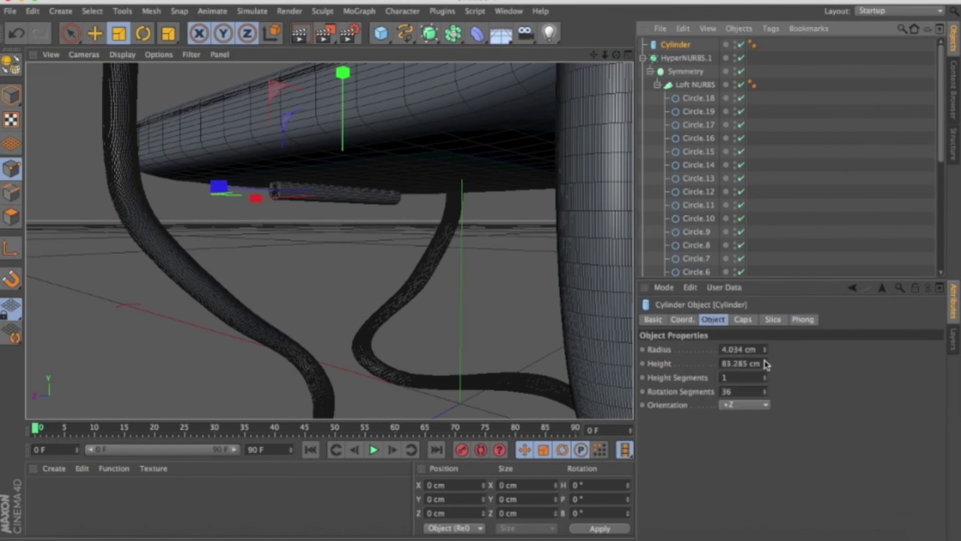
{"action": "left_click_drag", "start_coordinate": [765, 362], "coordinate": [765, 364]}
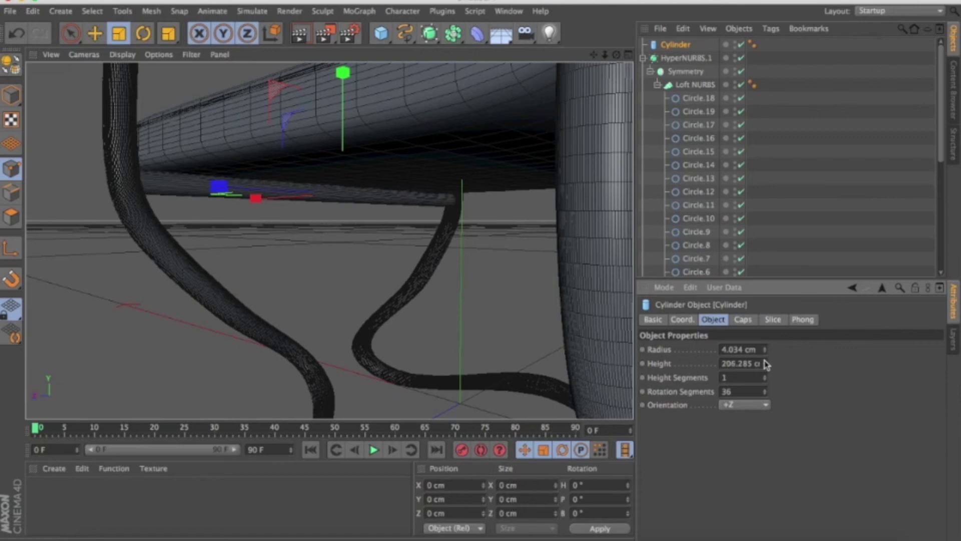
{"action": "left_click_drag", "start_coordinate": [617, 77], "coordinate": [513, 187], "text": "alt"}
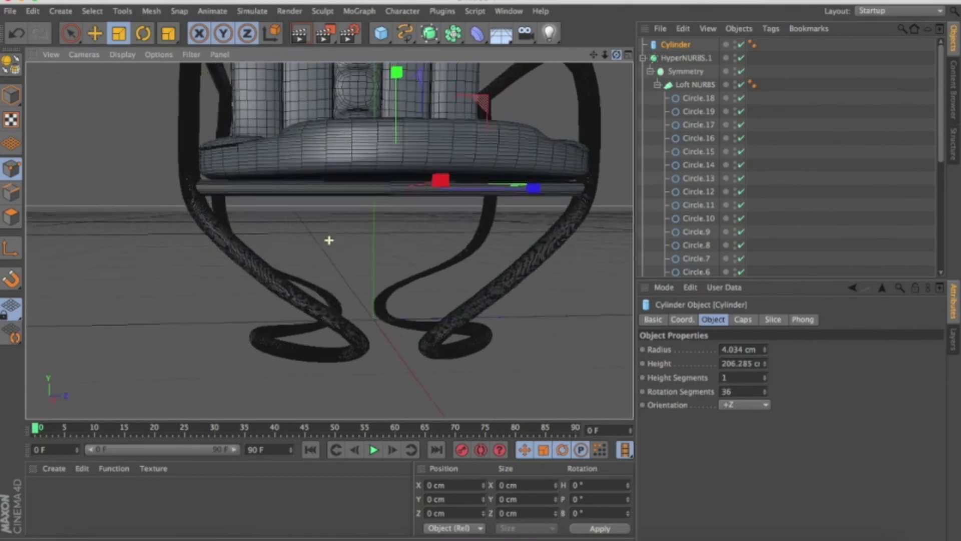
Duplicate the cylinder farther along X as a second crossbar.
{"action": "left_click", "coordinate": [629, 55]}
{"action": "middle_click", "coordinate": [377, 275]}
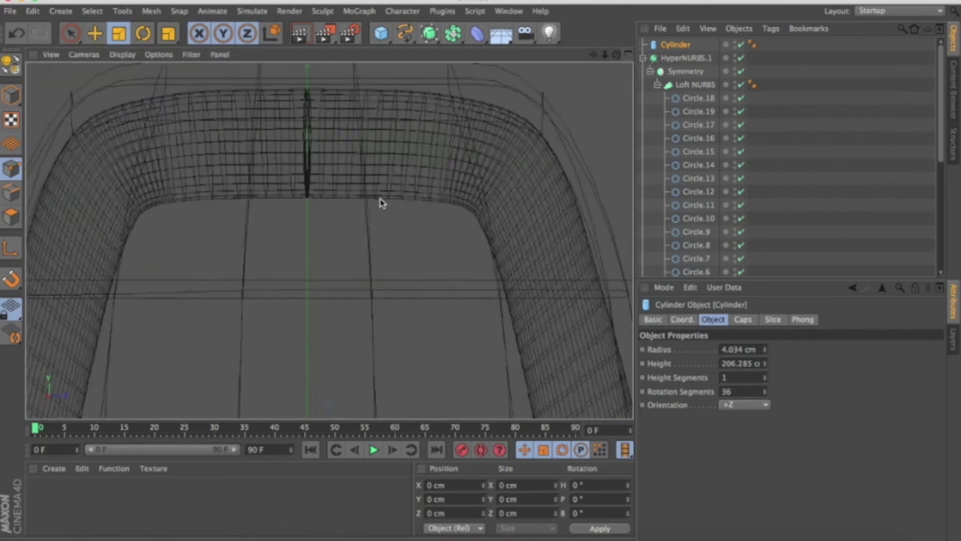
{"action": "scroll", "coordinate": [383, 334], "scroll_direction": "up", "scroll_amount": 5}
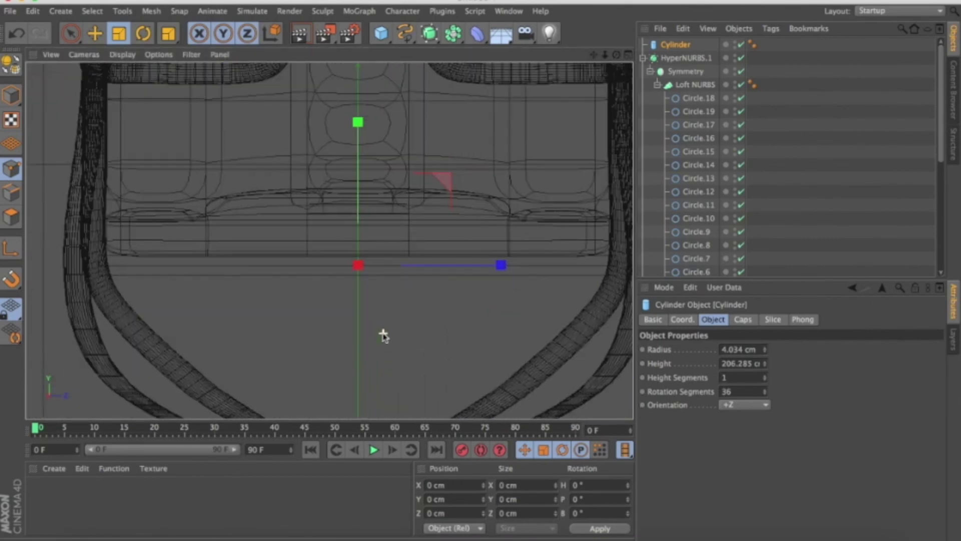
{"action": "key", "text": "r"}
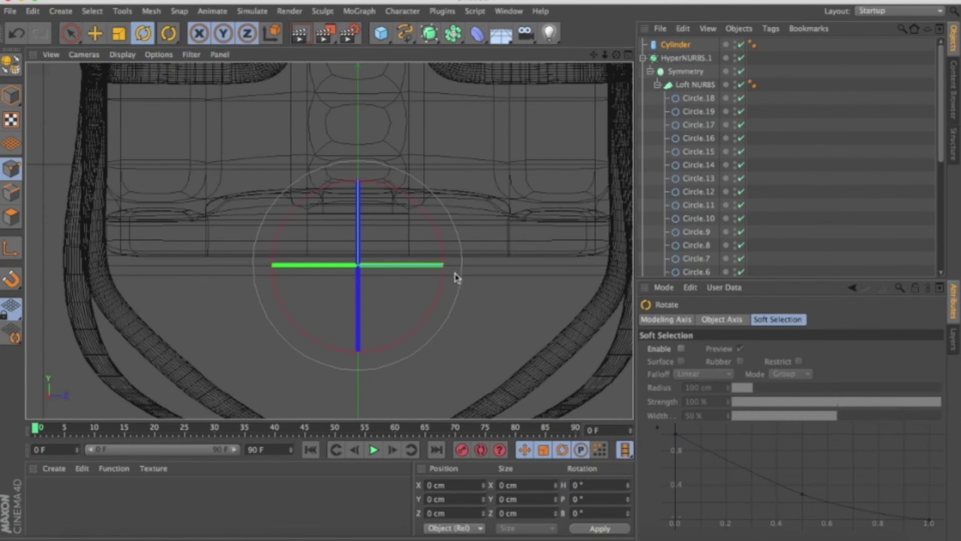
{"action": "left_click", "coordinate": [629, 54]}
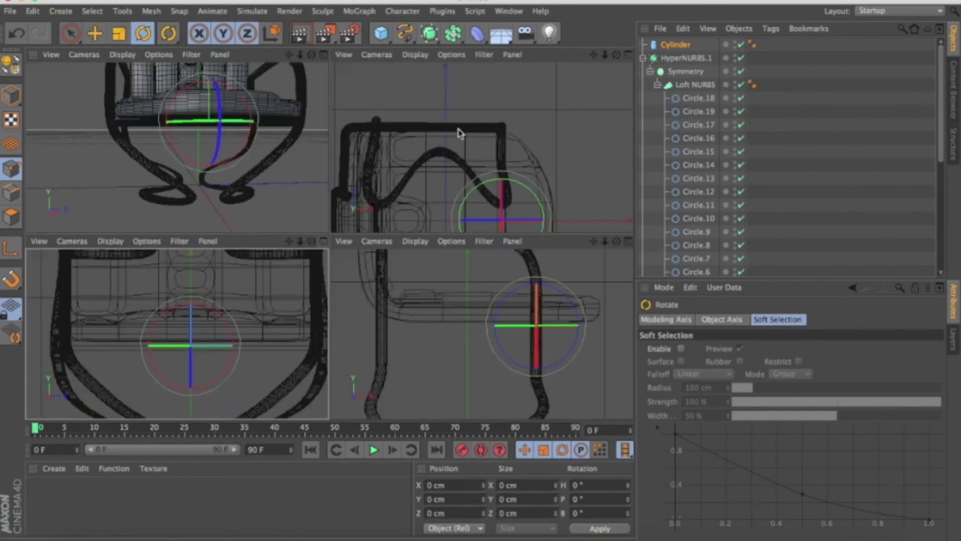
{"action": "key", "text": "space"}
{"action": "left_click_drag", "start_coordinate": [606, 329], "coordinate": [453, 326]}
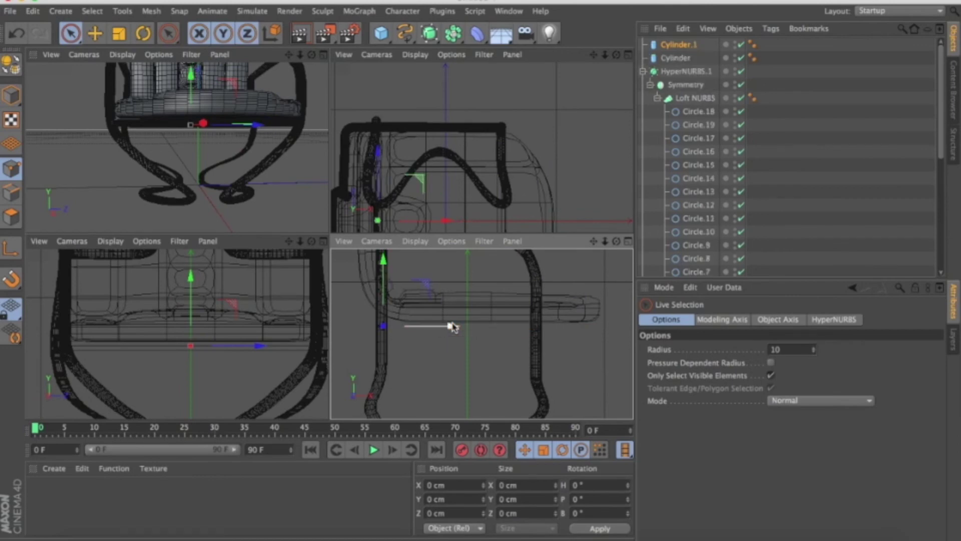
Delete the stray Cylinder.1 copy, keeping Cylinder.2.
{"action": "left_click", "coordinate": [628, 241]}
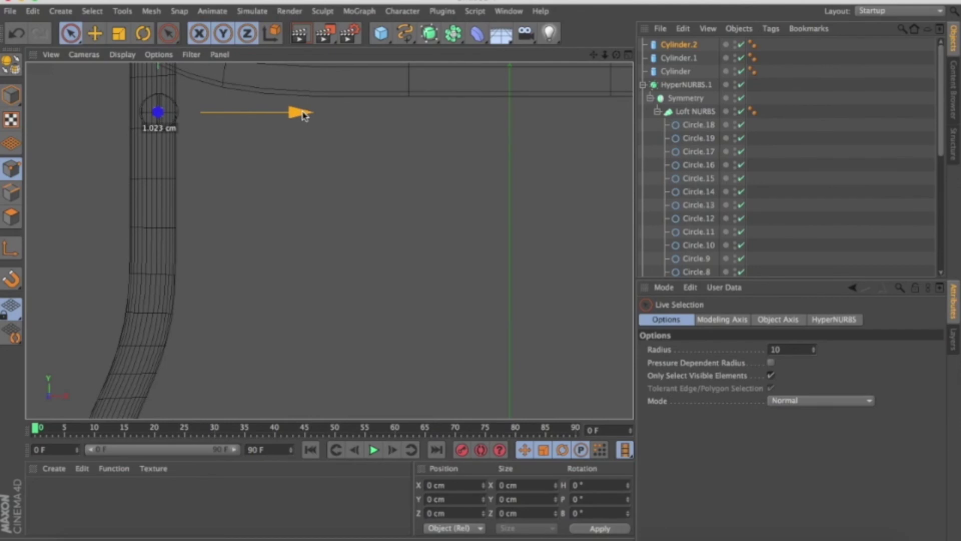
{"action": "left_click", "coordinate": [665, 60]}
{"action": "key", "text": "Delete"}
{"action": "left_click", "coordinate": [678, 45]}
{"action": "scroll", "coordinate": [483, 344], "scroll_direction": "down", "scroll_amount": 2}
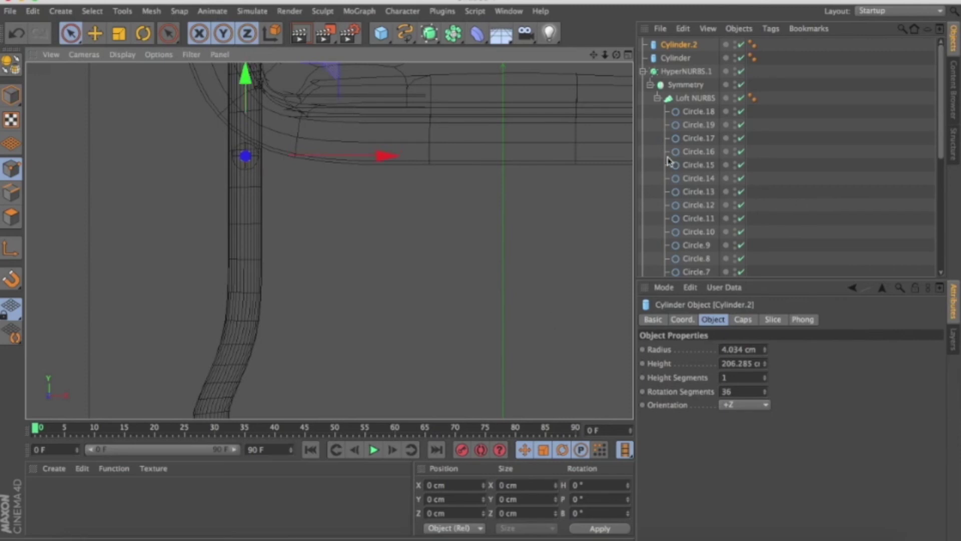
Create a new default material, Mat.
{"action": "left_click", "coordinate": [627, 59]}
{"action": "left_click", "coordinate": [322, 58]}
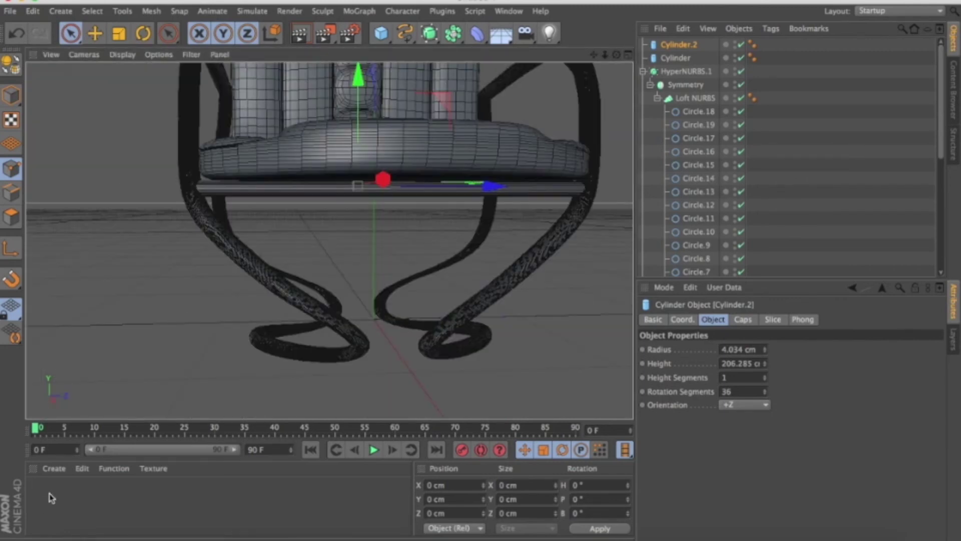
{"action": "left_click", "coordinate": [54, 468]}
{"action": "left_click", "coordinate": [75, 350]}
Enable reflection on Mat and raise its brightness, leaving transparency off.
{"action": "double_click", "coordinate": [42, 489]}
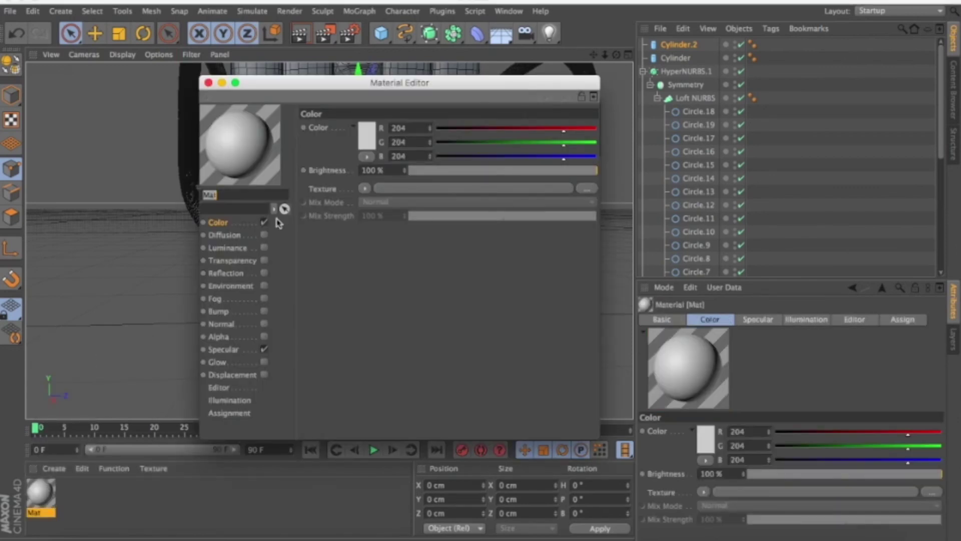
{"action": "left_click", "coordinate": [263, 260]}
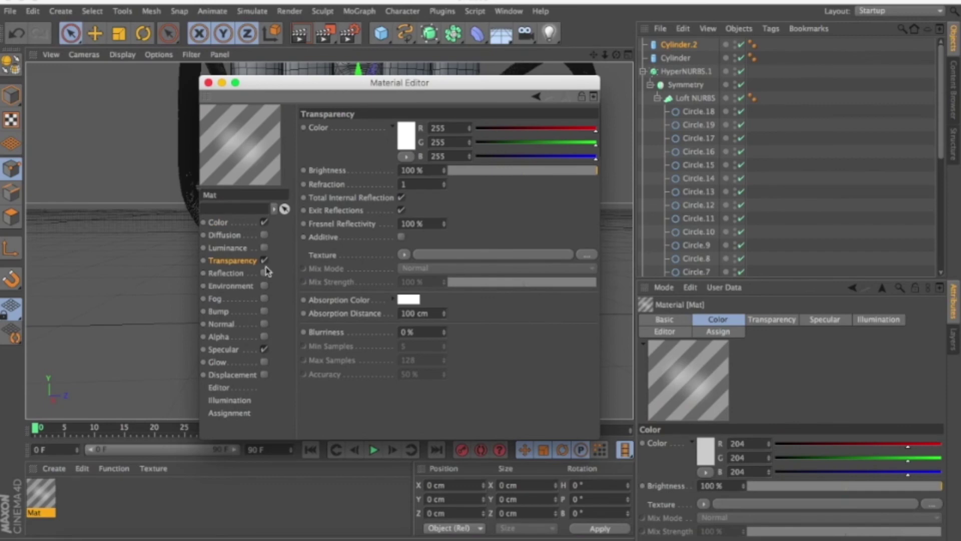
{"action": "left_click", "coordinate": [264, 273]}
{"action": "left_click", "coordinate": [241, 261]}
{"action": "left_click", "coordinate": [249, 261]}
{"action": "left_click", "coordinate": [526, 171]}
{"action": "left_click", "coordinate": [241, 273]}
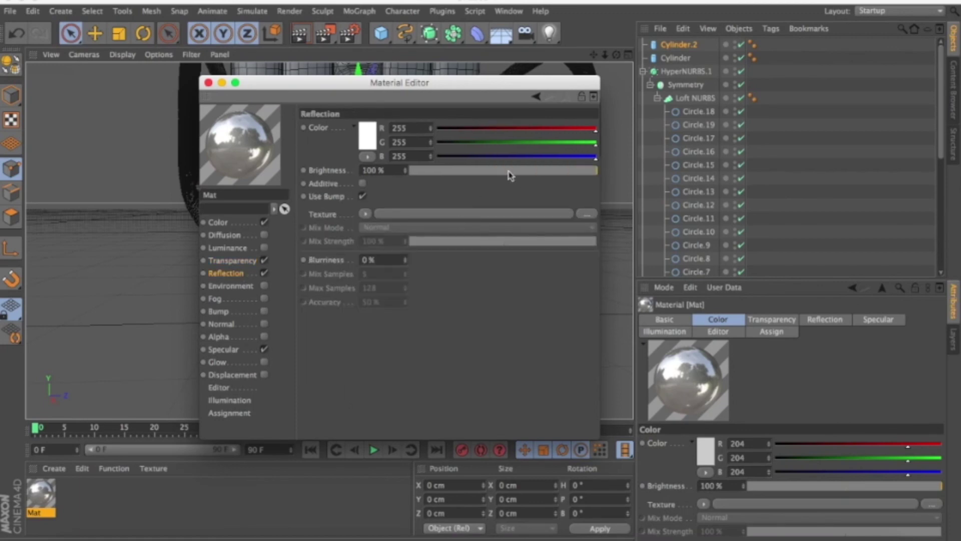
{"action": "left_click_drag", "start_coordinate": [509, 171], "coordinate": [598, 171]}
{"action": "left_click", "coordinate": [264, 260]}
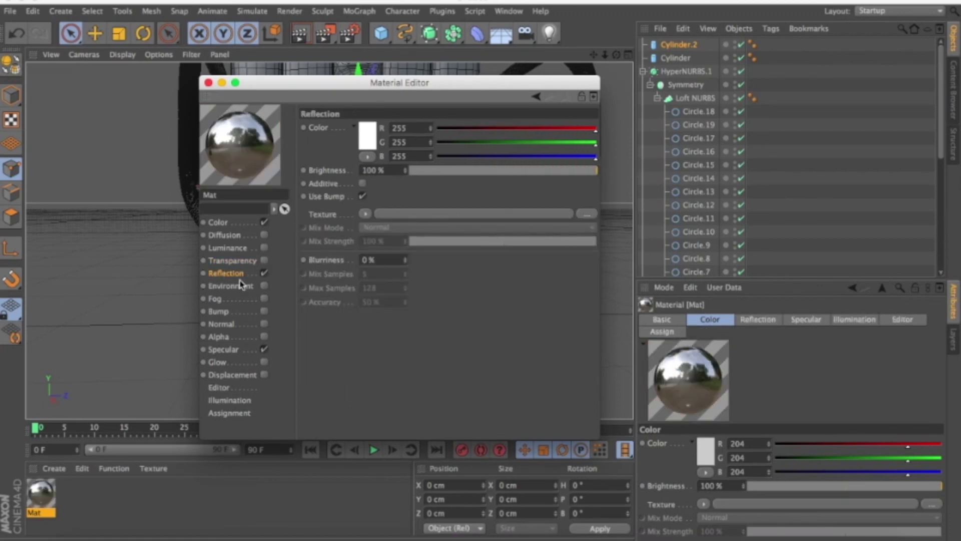
Set reflection Blurriness 36% and Accuracy 79%, then apply Mat to both cylinders and HyperNURBS.1.
{"action": "left_click", "coordinate": [404, 258]}
{"action": "left_click_drag", "start_coordinate": [406, 262], "coordinate": [407, 296]}
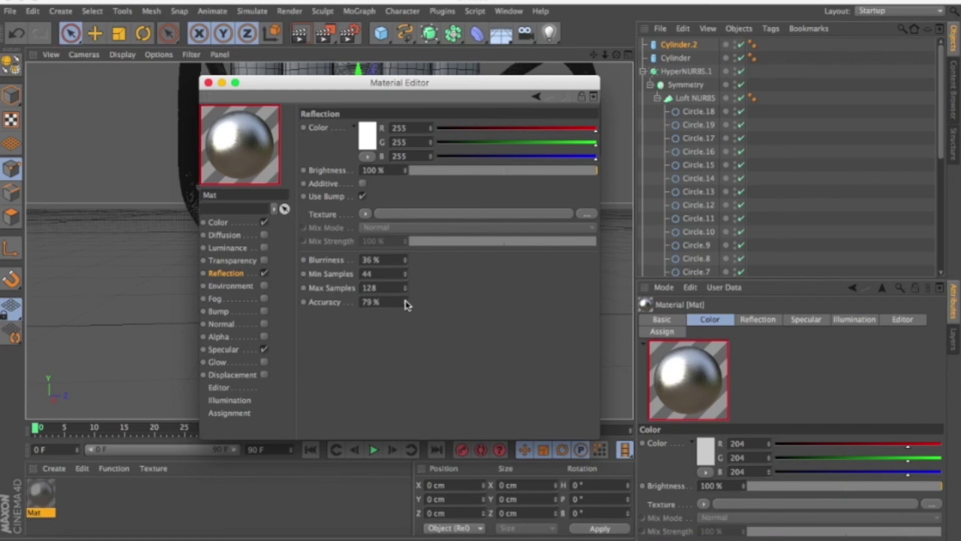
{"action": "left_click_drag", "start_coordinate": [400, 82], "coordinate": [745, 177]}
{"action": "mouse_move", "coordinate": [41, 493]}
{"action": "left_mouse_down"}
{"action": "mouse_move", "coordinate": [721, 74]}
{"action": "mouse_move", "coordinate": [691, 45]}
{"action": "mouse_move", "coordinate": [671, 58]}
{"action": "left_mouse_up"}
{"action": "left_click_drag", "start_coordinate": [41, 493], "coordinate": [693, 80]}
{"action": "left_click", "coordinate": [53, 468]}
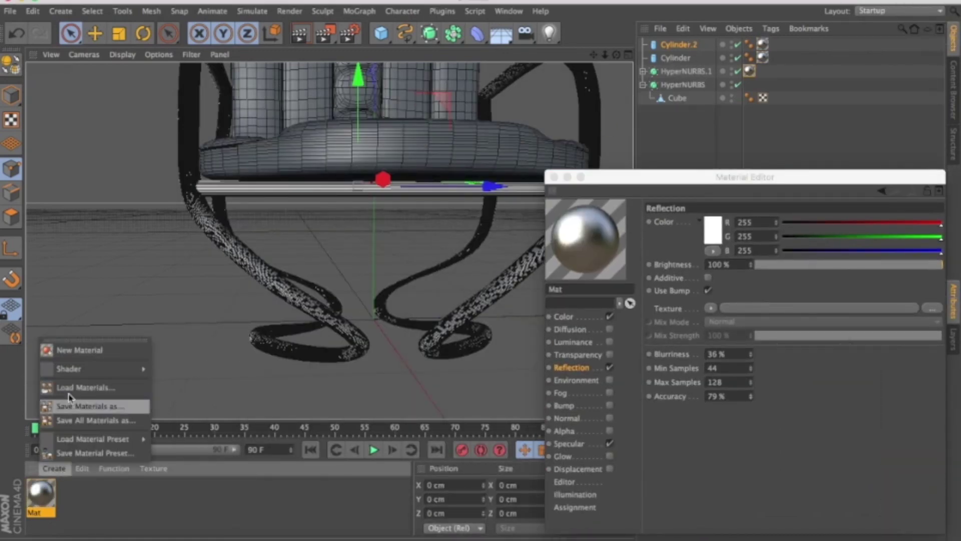
Create a second material, Mat.1, with a darkened reflection colour and reflection enabled.
{"action": "left_click", "coordinate": [60, 350]}
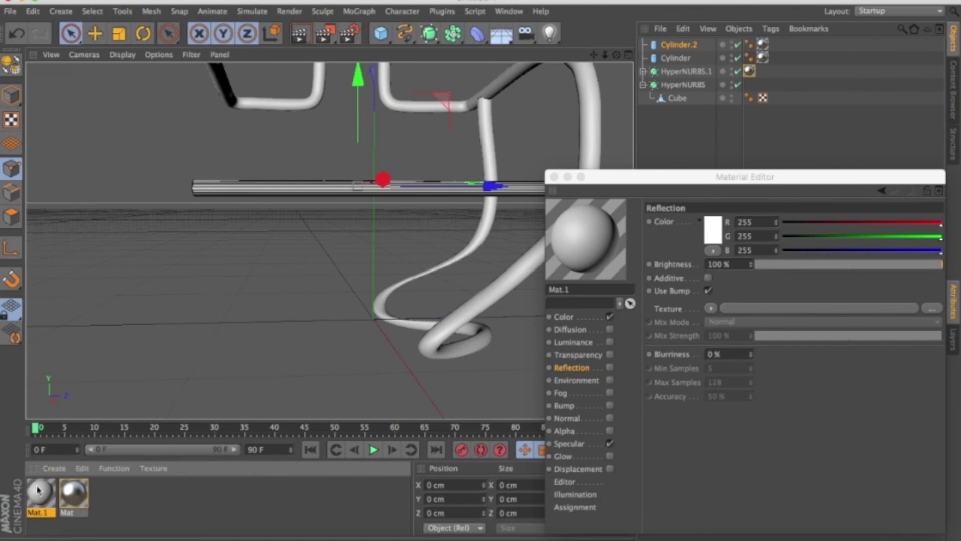
{"action": "left_click_drag", "start_coordinate": [745, 177], "coordinate": [397, 113]}
{"action": "left_click_drag", "start_coordinate": [594, 186], "coordinate": [451, 190]}
{"action": "left_click", "coordinate": [449, 171]}
{"action": "left_click", "coordinate": [447, 157]}
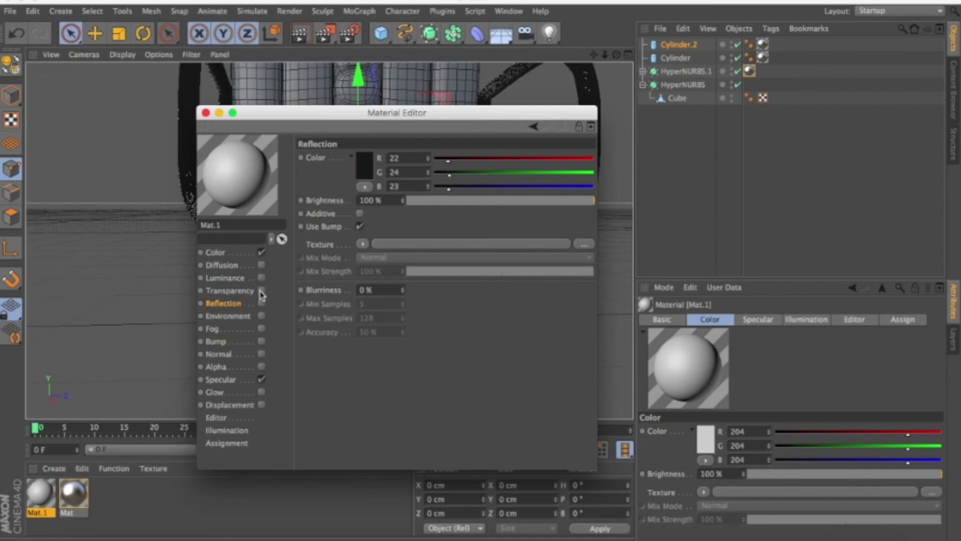
{"action": "left_click", "coordinate": [261, 303]}
Make Mat.1's colour near-black 18/18/18 and lower specular brightness to 48%.
{"action": "left_click", "coordinate": [220, 252]}
{"action": "left_click_drag", "start_coordinate": [561, 186], "coordinate": [445, 173]}
{"action": "mouse_move", "coordinate": [561, 157]}
{"action": "left_mouse_down"}
{"action": "mouse_move", "coordinate": [446, 157]}
{"action": "mouse_move", "coordinate": [440, 188]}
{"action": "mouse_move", "coordinate": [441, 173]}
{"action": "left_mouse_up"}
{"action": "left_click", "coordinate": [223, 303]}
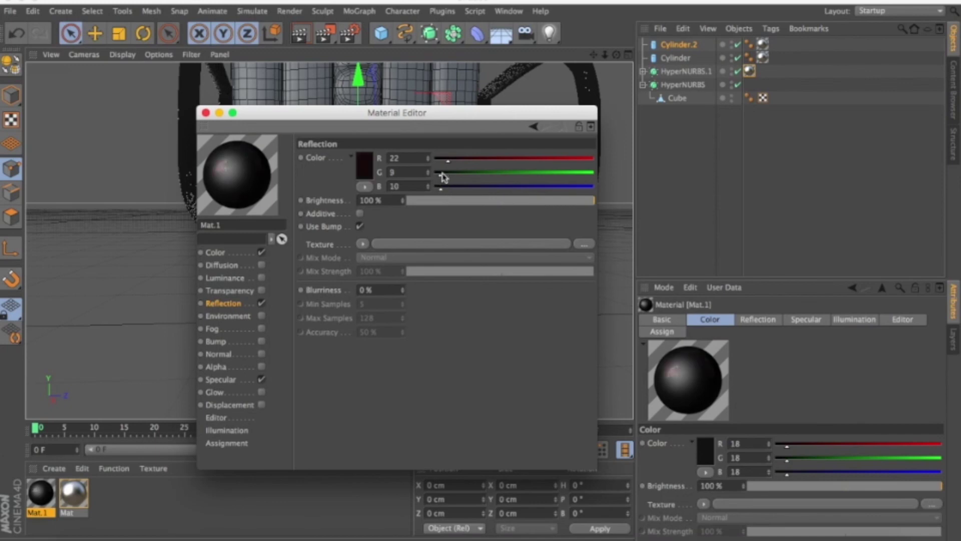
{"action": "left_click", "coordinate": [223, 379]}
{"action": "left_click", "coordinate": [498, 201]}
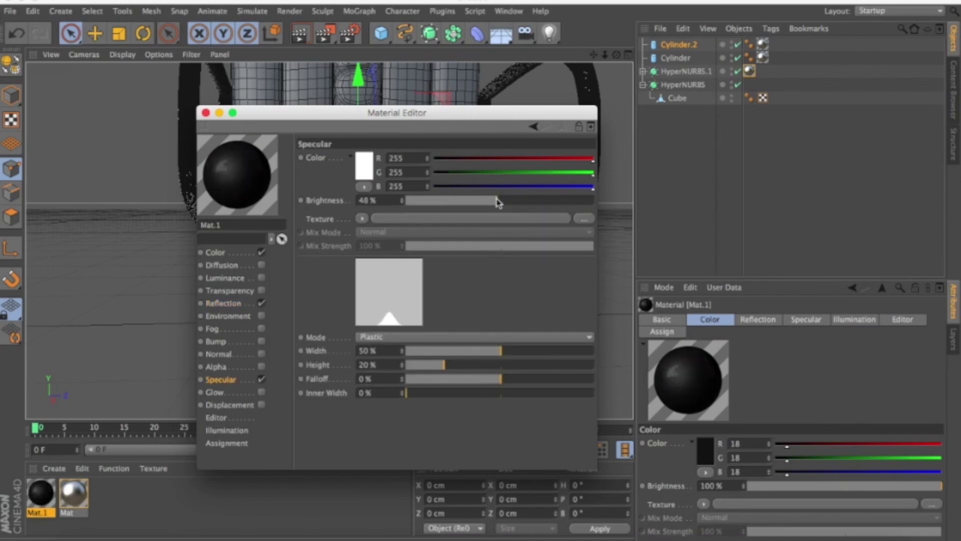
{"action": "left_click", "coordinate": [215, 253]}
{"action": "left_click", "coordinate": [363, 220]}
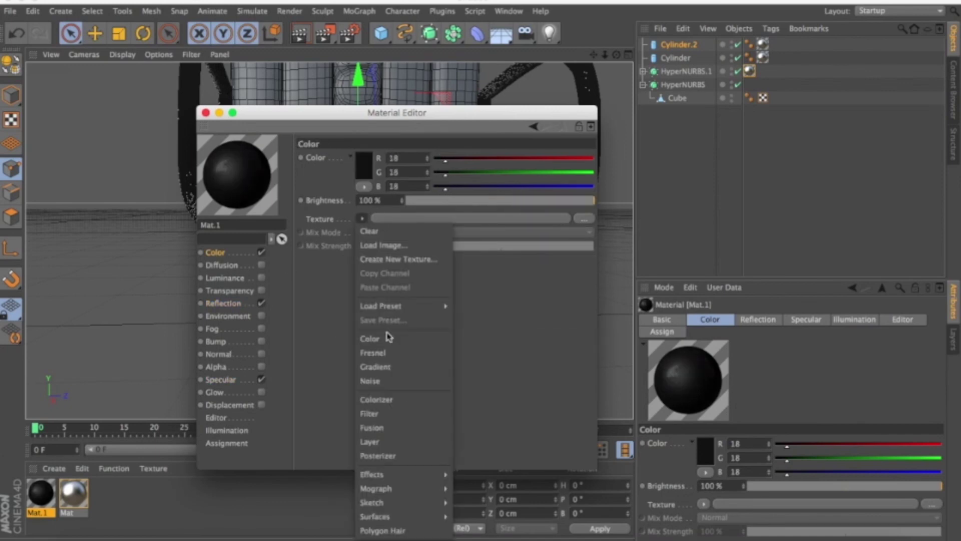
Load a Noise shader into Mat.1's colour, darken a noise colour, and try Hama with 11 octaves.
{"action": "left_click", "coordinate": [393, 380]}
{"action": "left_click", "coordinate": [371, 245]}
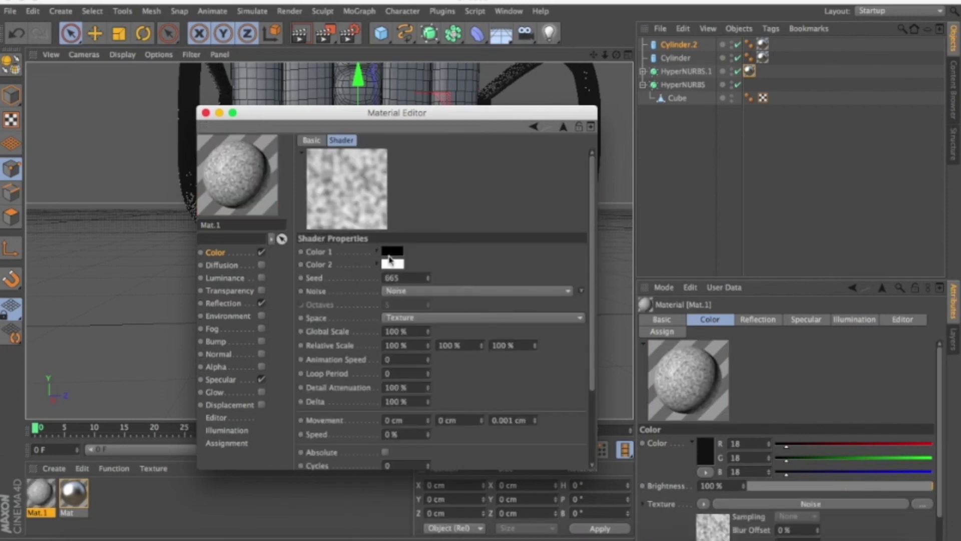
{"action": "left_click", "coordinate": [408, 318]}
{"action": "left_click", "coordinate": [386, 253]}
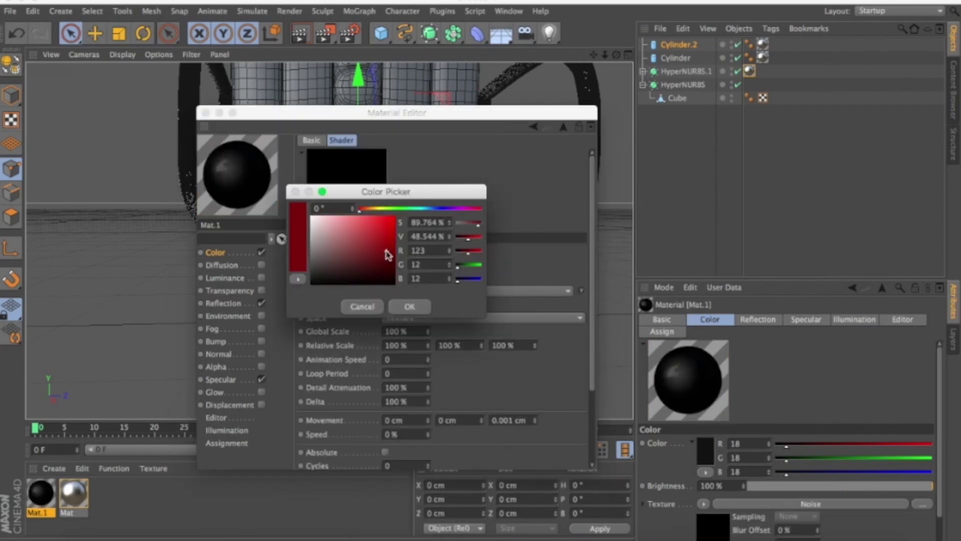
{"action": "left_click_drag", "start_coordinate": [395, 279], "coordinate": [313, 279]}
{"action": "left_click", "coordinate": [409, 307]}
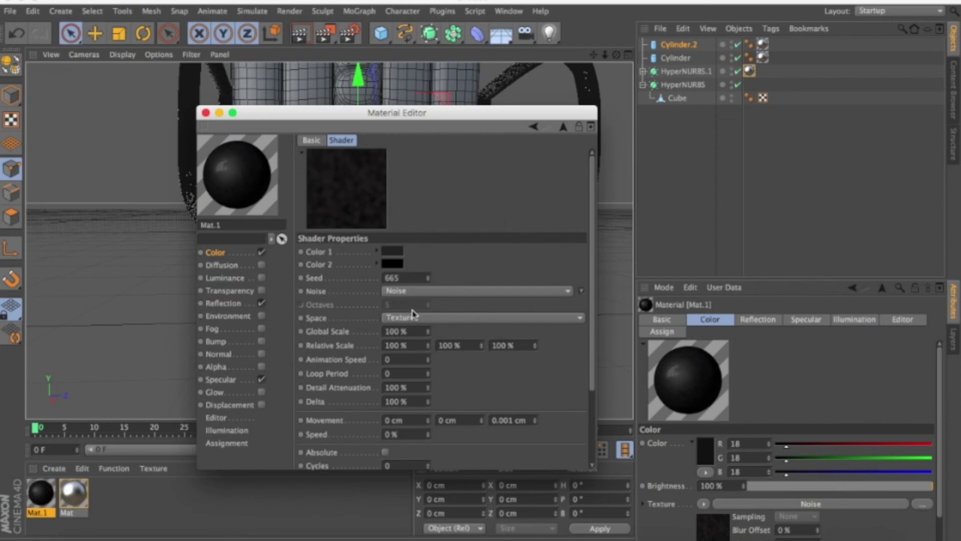
{"action": "left_click", "coordinate": [426, 296]}
{"action": "left_click", "coordinate": [425, 264]}
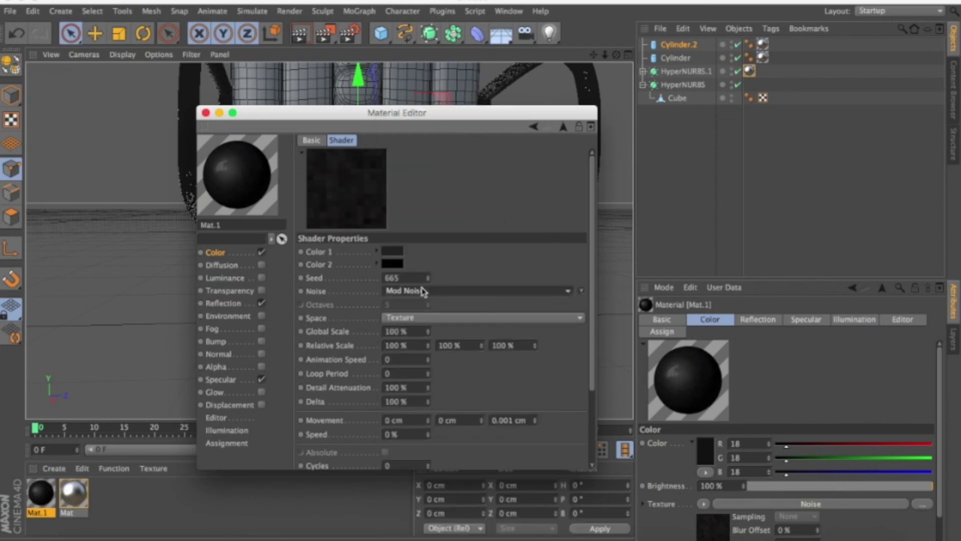
{"action": "left_click_drag", "start_coordinate": [429, 304], "coordinate": [430, 305]}
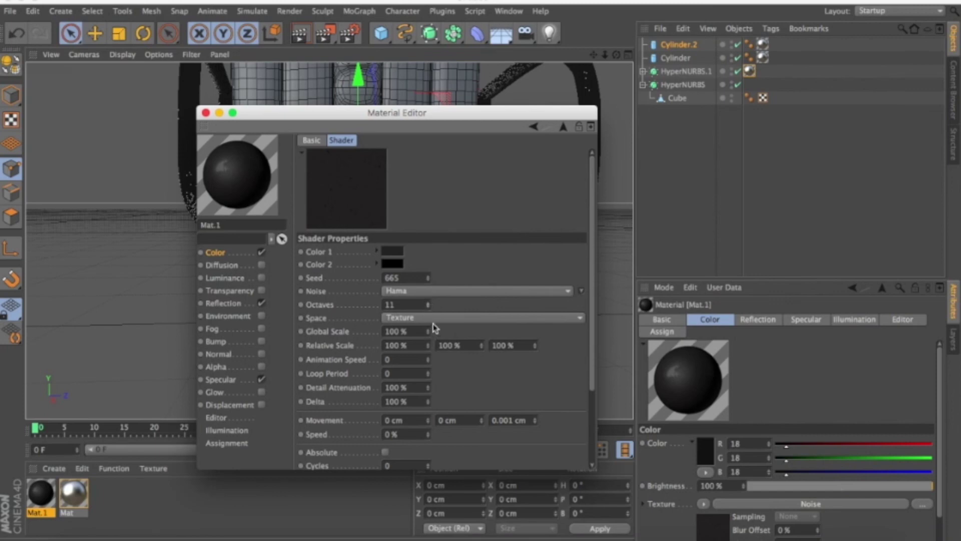
Set the noise space to World and the noise type to VL Noise.
{"action": "left_click", "coordinate": [440, 319]}
{"action": "left_click", "coordinate": [426, 360]}
{"action": "left_click", "coordinate": [419, 319]}
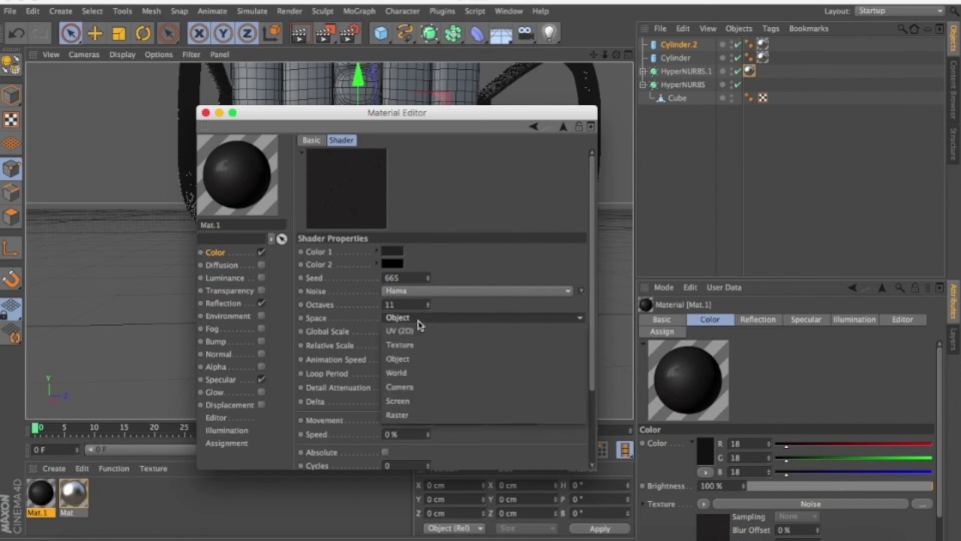
{"action": "left_click", "coordinate": [424, 374]}
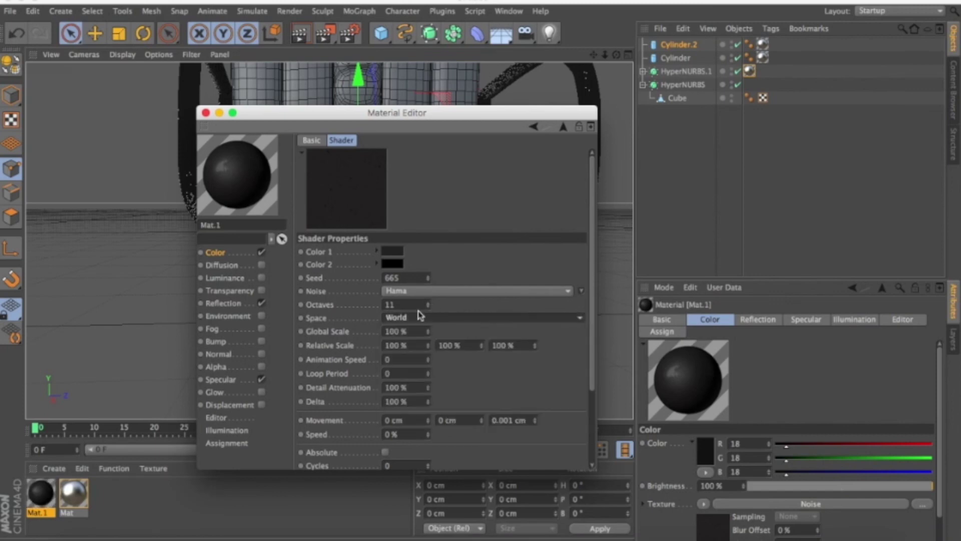
{"action": "left_click", "coordinate": [413, 291]}
{"action": "left_click", "coordinate": [433, 425]}
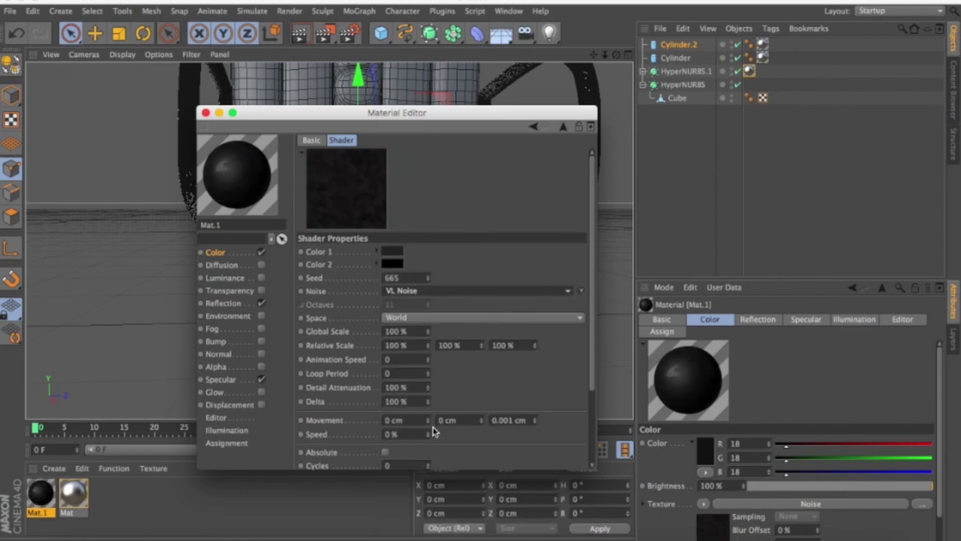
Make the noise colours black and very dark grey, set seed 731, and close the editor.
{"action": "left_click", "coordinate": [392, 251]}
{"action": "left_click_drag", "start_coordinate": [390, 254], "coordinate": [396, 298]}
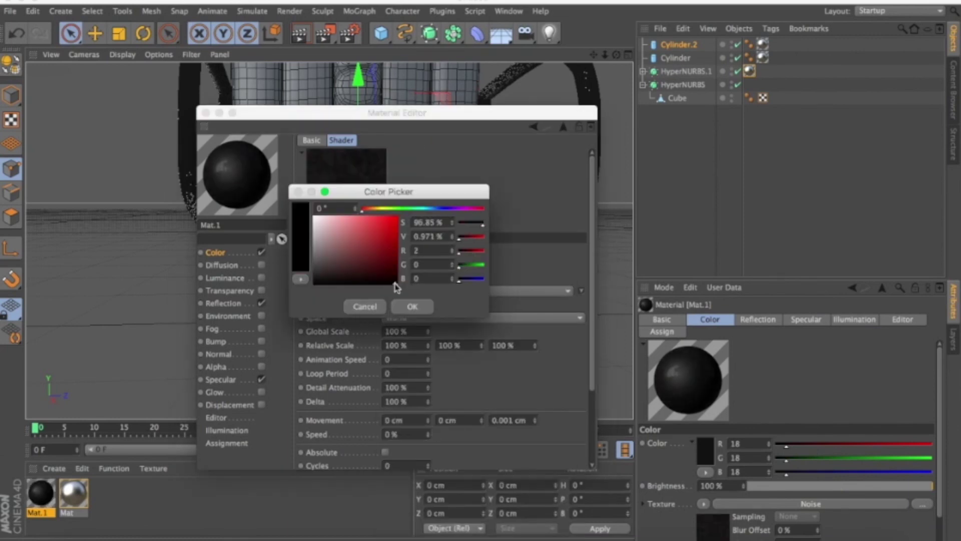
{"action": "left_click", "coordinate": [412, 305]}
{"action": "left_click", "coordinate": [394, 260]}
{"action": "left_click", "coordinate": [317, 279]}
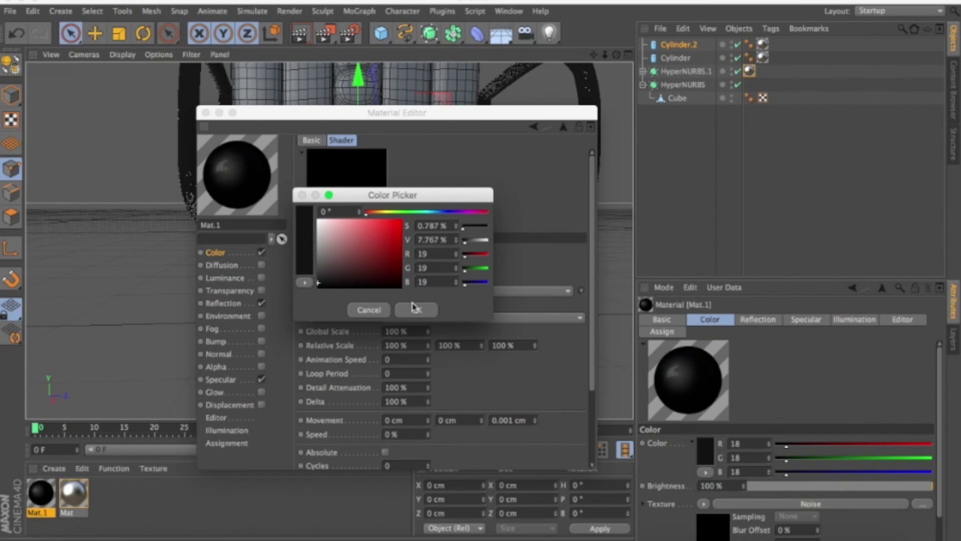
{"action": "left_click", "coordinate": [413, 306]}
{"action": "left_click_drag", "start_coordinate": [429, 277], "coordinate": [429, 275]}
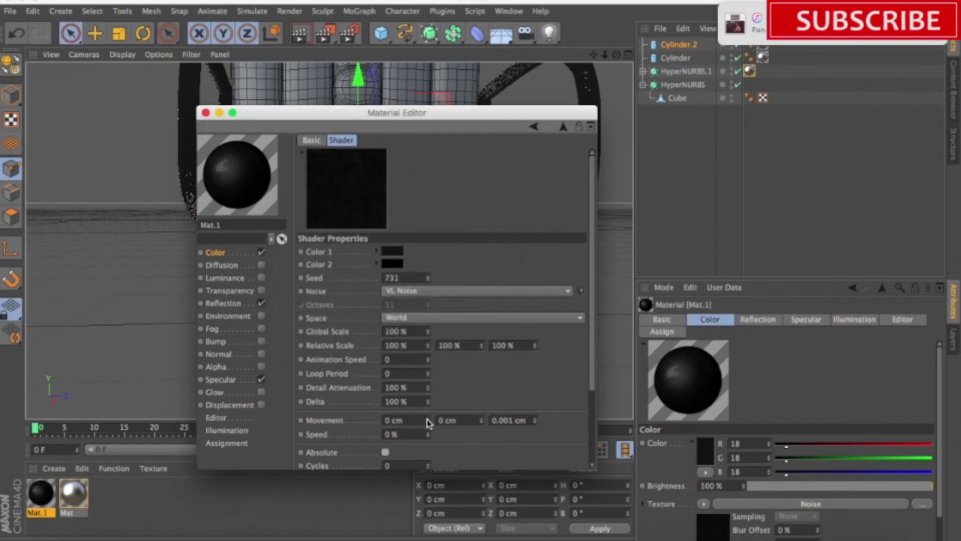
{"action": "left_click", "coordinate": [205, 112]}
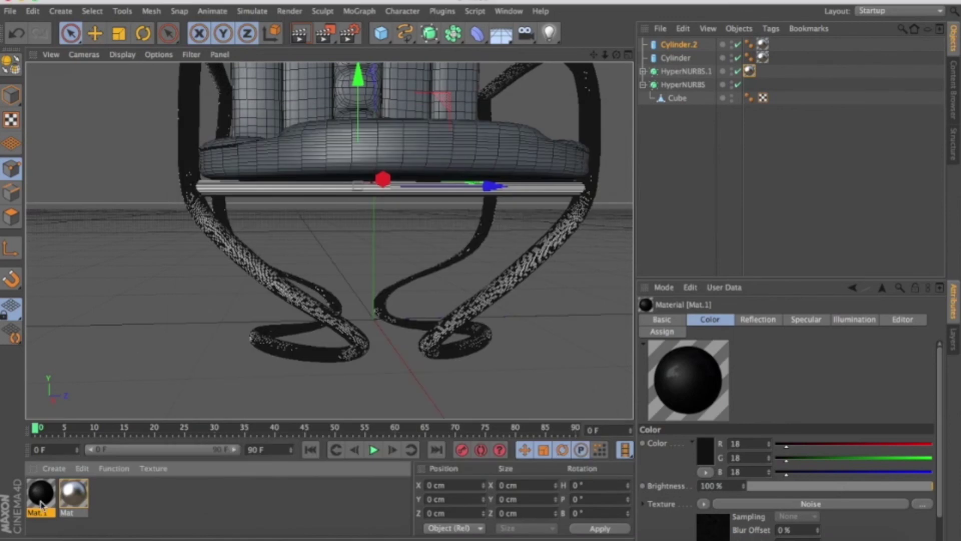
Apply Mat.1 to the seat HyperNURBS and add an Omni Light to the scene.
{"action": "left_click_drag", "start_coordinate": [41, 504], "coordinate": [683, 86]}
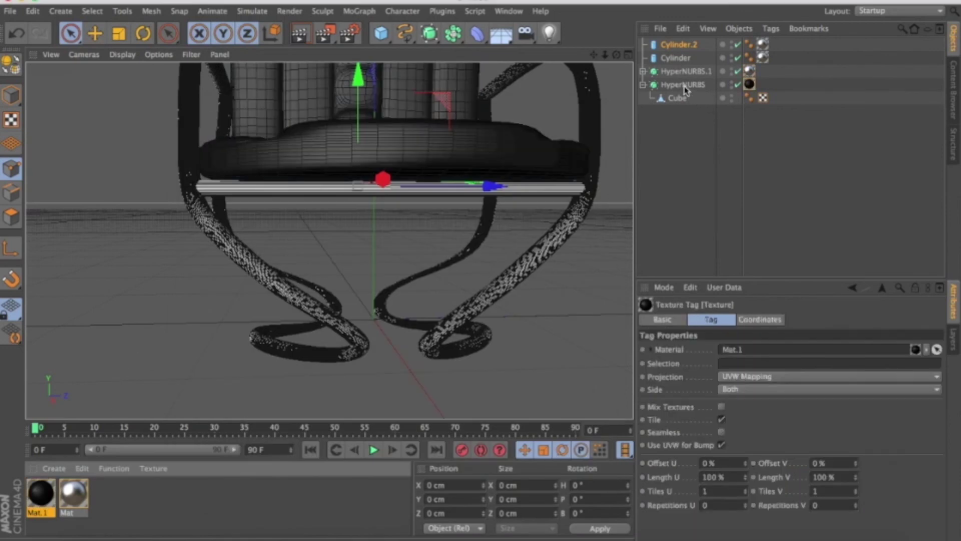
{"action": "left_click", "coordinate": [551, 33]}
{"action": "left_click_drag", "start_coordinate": [375, 311], "coordinate": [404, 310], "text": "alt"}
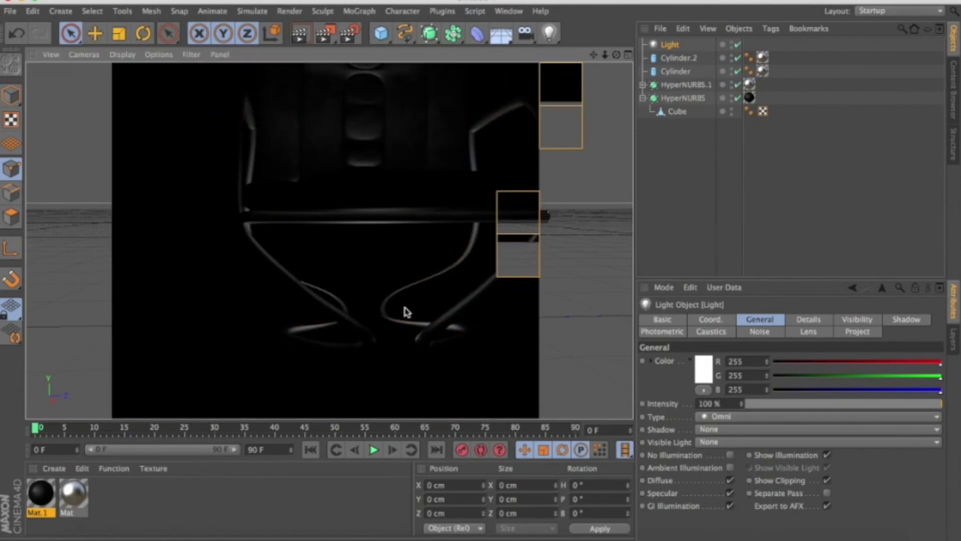
Add a Physical Sky object, then zoom out to a low side view of the chair.
{"action": "left_click", "coordinate": [500, 33]}
{"action": "left_click", "coordinate": [617, 66]}
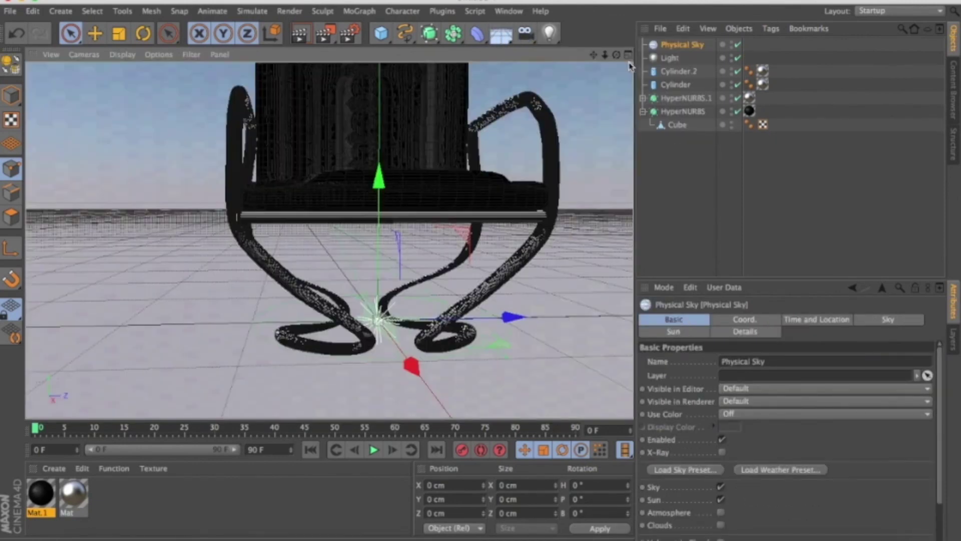
{"action": "mouse_move", "coordinate": [605, 55]}
{"action": "left_mouse_down"}
{"action": "mouse_move", "coordinate": [592, 59]}
{"action": "mouse_move", "coordinate": [576, 90]}
{"action": "left_mouse_up"}
{"action": "left_click_drag", "start_coordinate": [616, 55], "coordinate": [615, 59]}
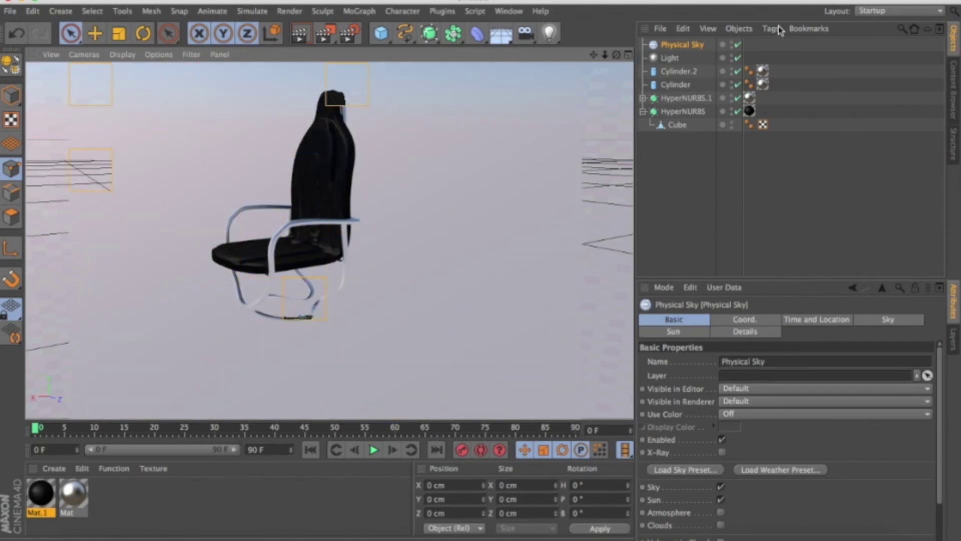
Add a Floor under the chair and delete the Light.
{"action": "left_click", "coordinate": [501, 35]}
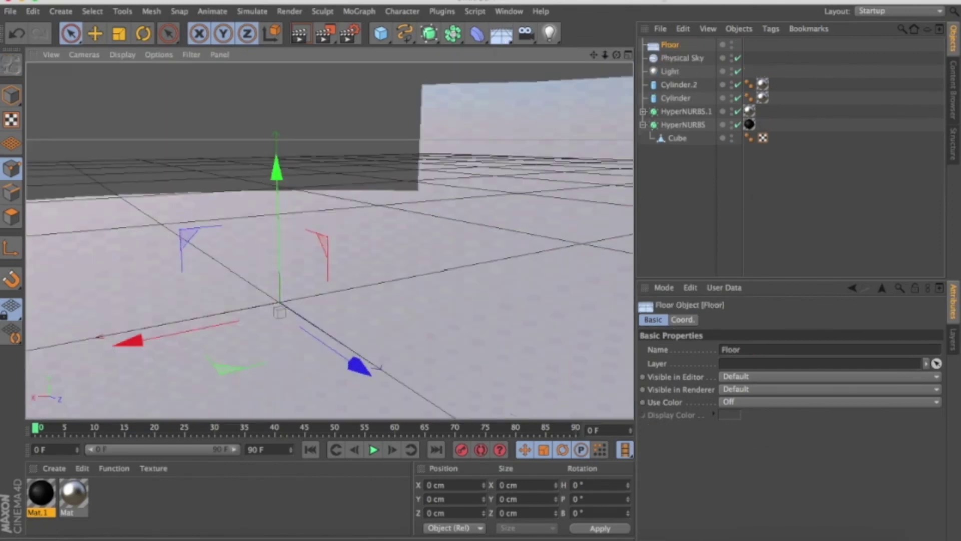
{"action": "left_click", "coordinate": [670, 71]}
{"action": "key", "text": "Delete"}
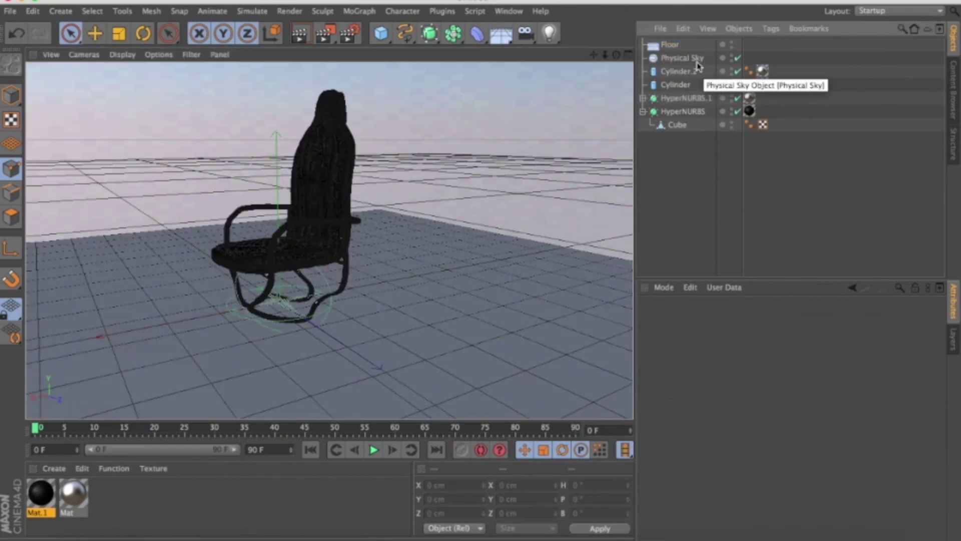
Darken Mat's base colour, set its reflection colour to R172 G172 B173, and render a preview.
{"action": "double_click", "coordinate": [74, 493]}
{"action": "left_click_drag", "start_coordinate": [480, 113], "coordinate": [459, 115]}
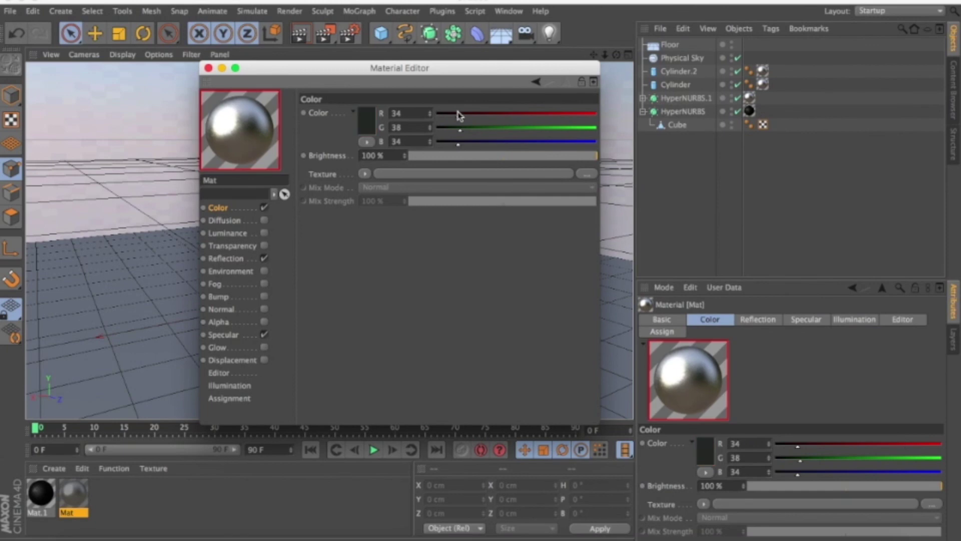
{"action": "left_click", "coordinate": [233, 258]}
{"action": "left_click", "coordinate": [489, 142]}
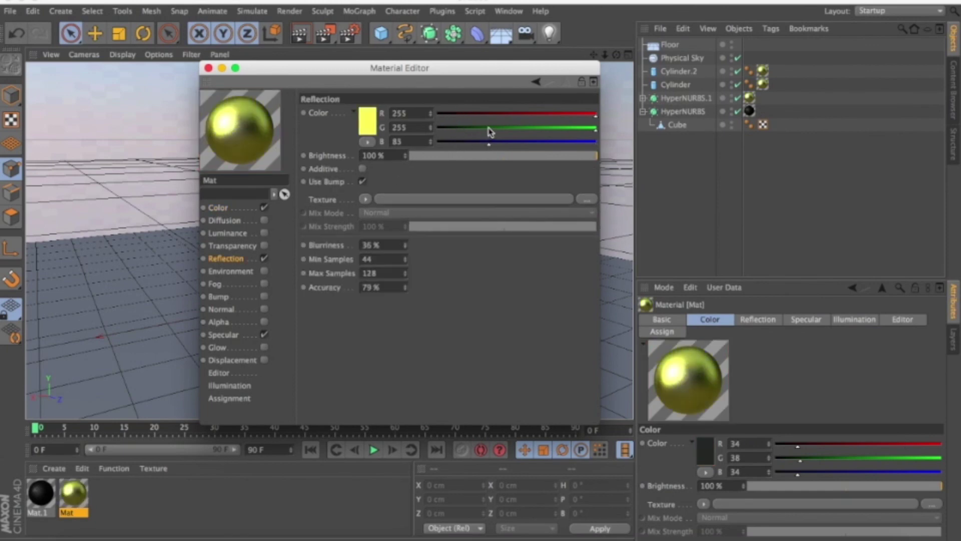
{"action": "left_click", "coordinate": [489, 114]}
{"action": "left_click", "coordinate": [545, 142]}
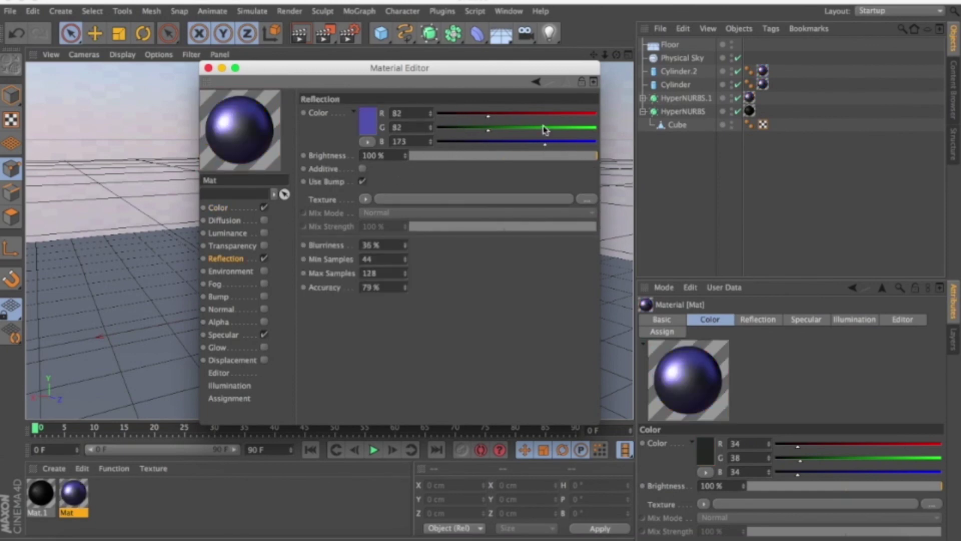
{"action": "left_click", "coordinate": [544, 114]}
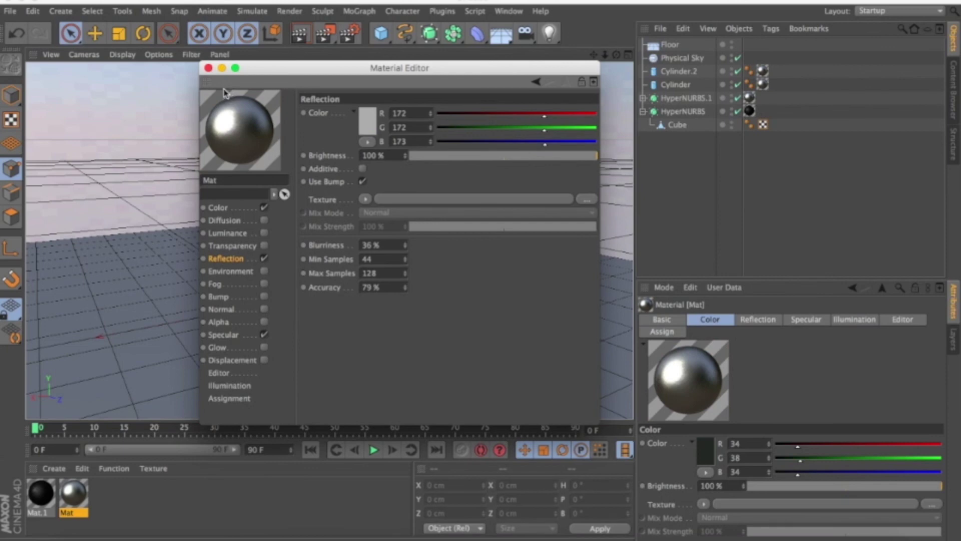
{"action": "left_click", "coordinate": [209, 68]}
{"action": "key", "text": "ctrl+r"}
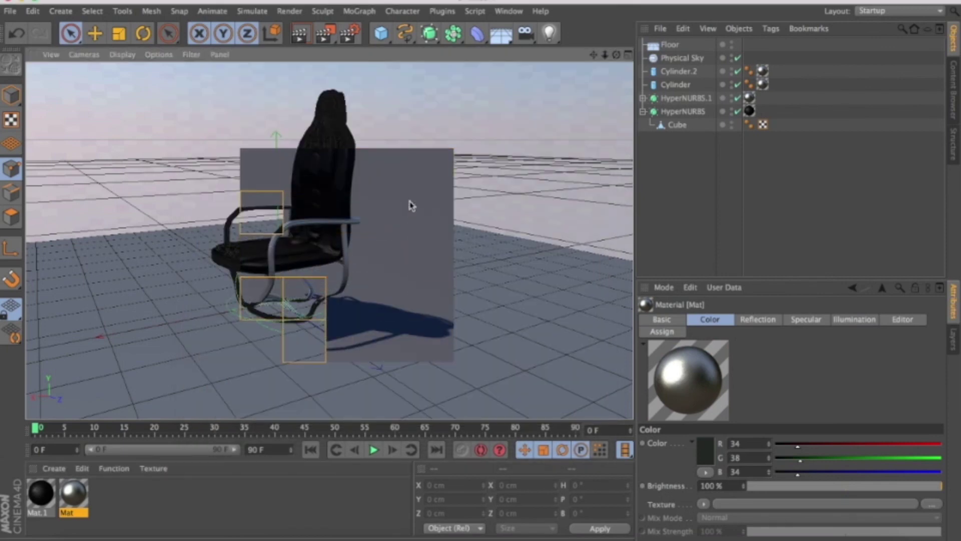
Render the chair again from a low front view.
{"action": "scroll", "coordinate": [299, 319], "scroll_direction": "up", "scroll_amount": 5}
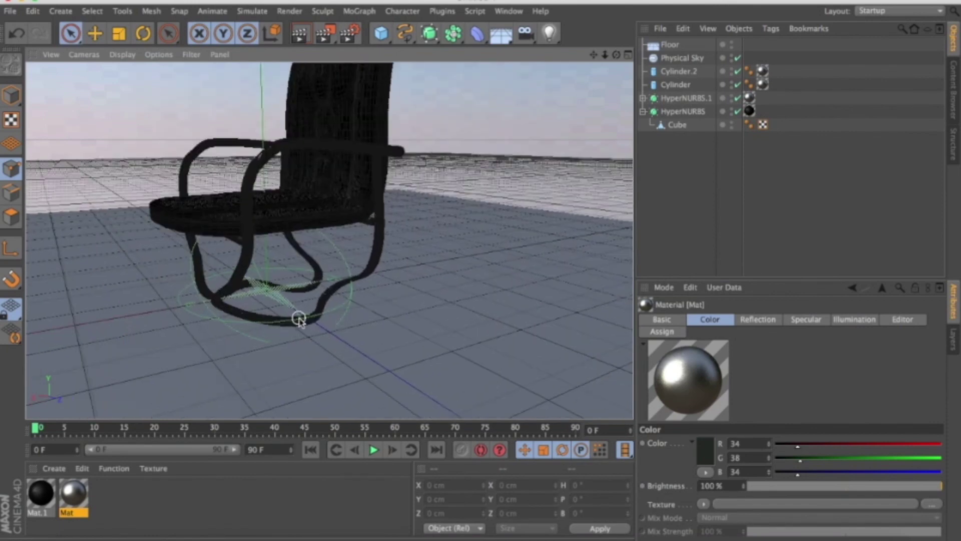
{"action": "left_click_drag", "start_coordinate": [616, 54], "coordinate": [575, 54]}
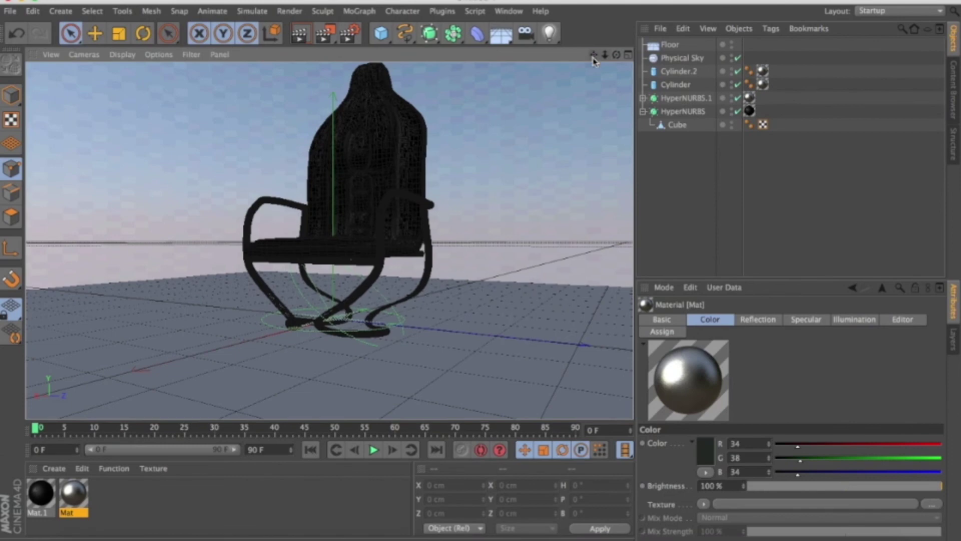
{"action": "key", "text": "ctrl+r"}
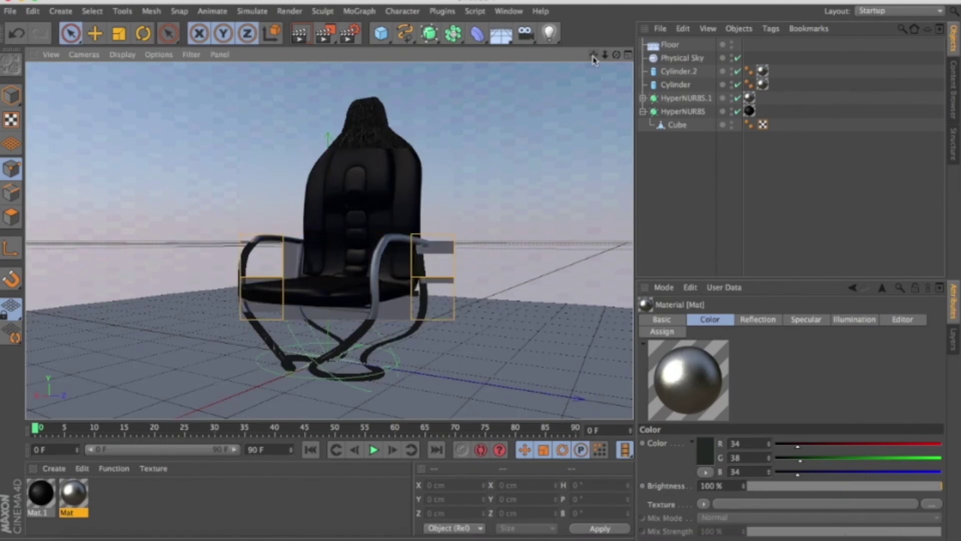